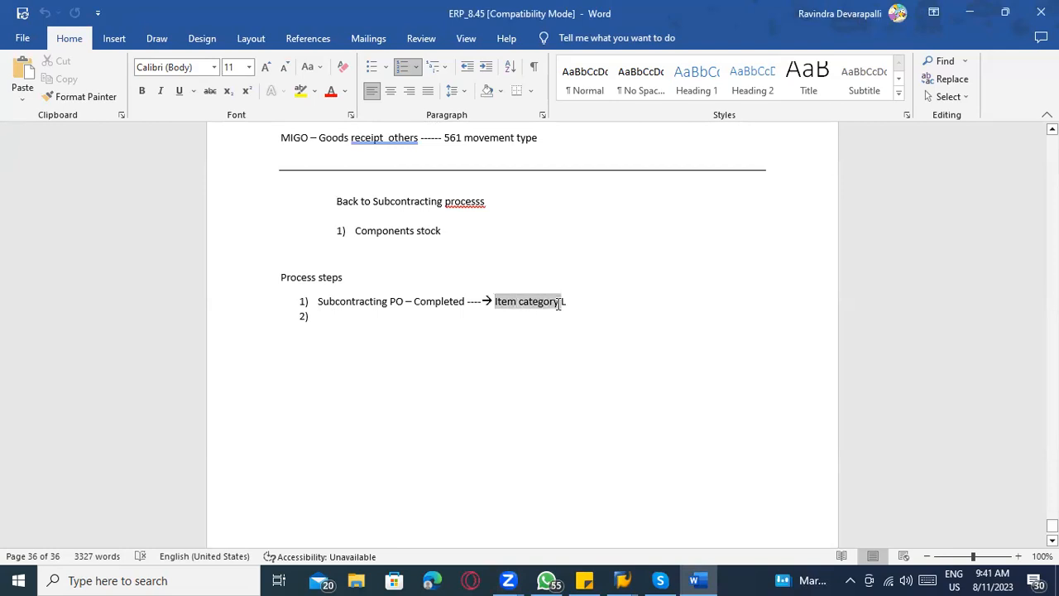
Switch to SAP Logon and open the preselected connection in the ECC folder.
{"action": "left_click", "coordinate": [622, 580]}
{"action": "left_click", "coordinate": [39, 505]}
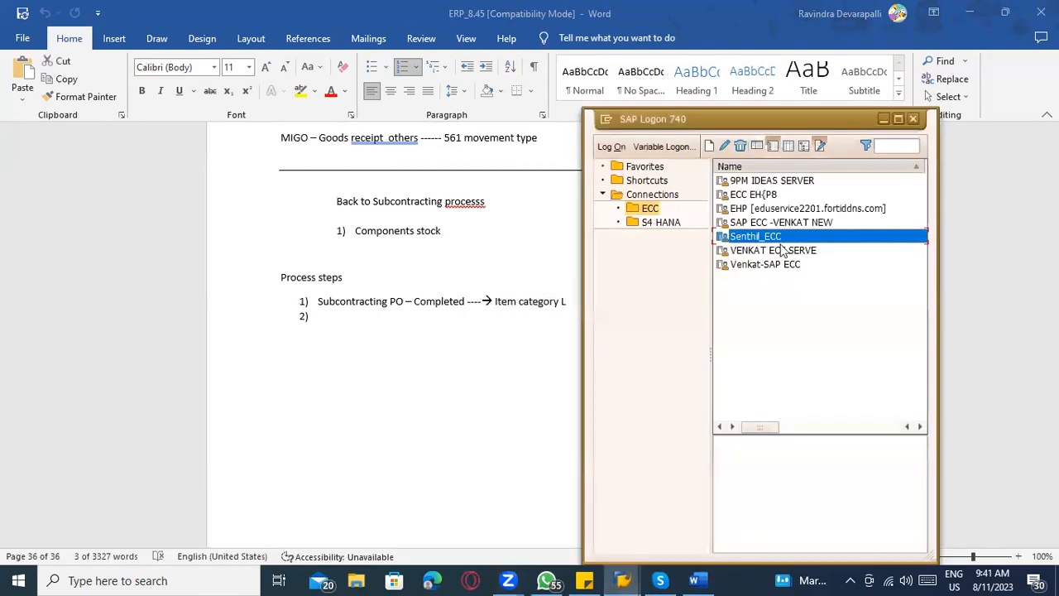
{"action": "double_click", "coordinate": [766, 236]}
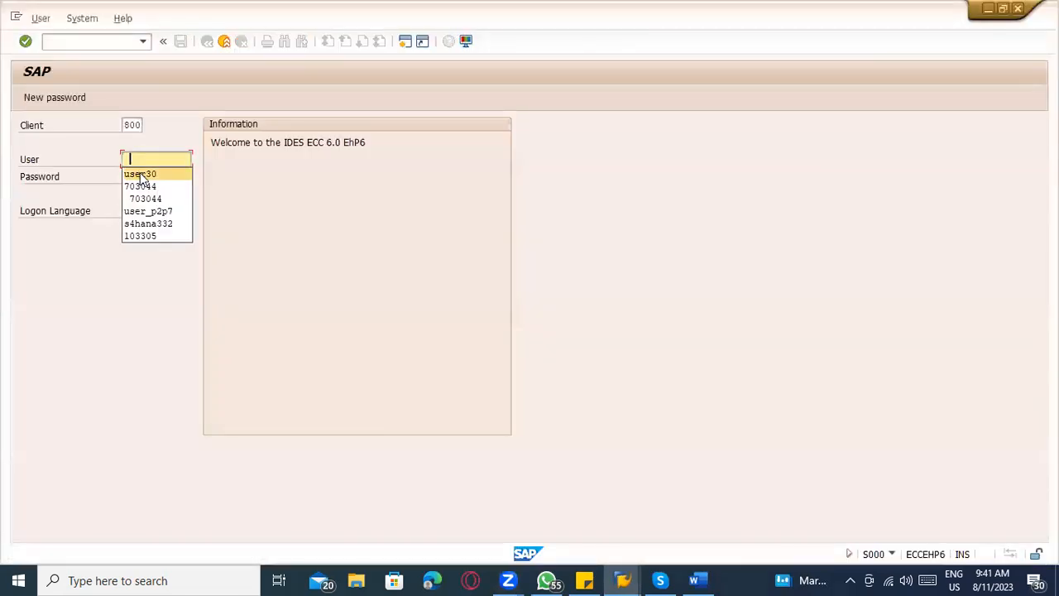
Log on to SAP with the account password copied from the sticky note.
{"action": "left_click", "coordinate": [140, 171]}
{"action": "left_click", "coordinate": [141, 173]}
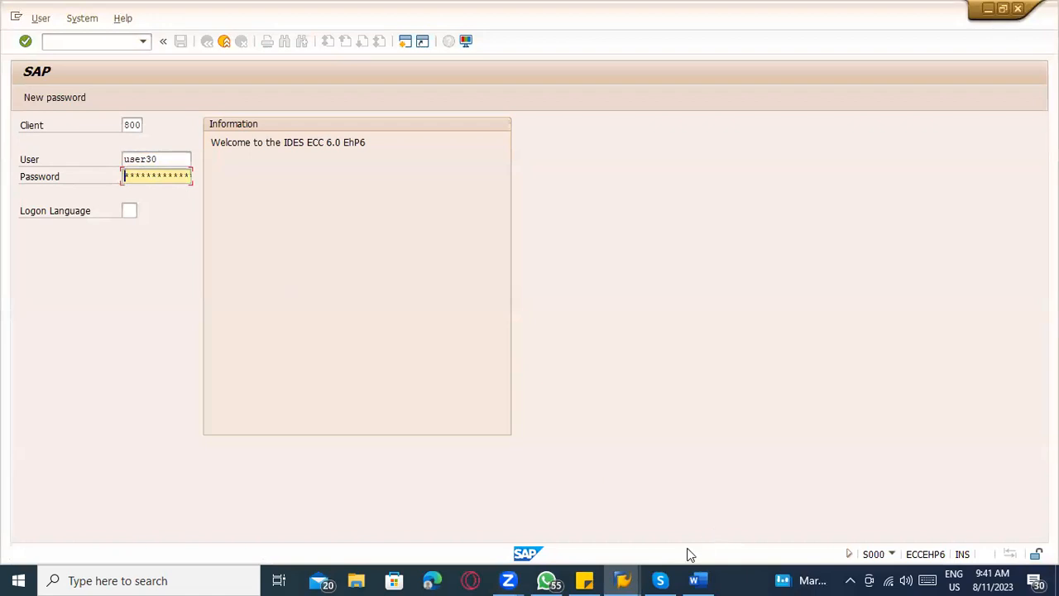
{"action": "left_click", "coordinate": [691, 578]}
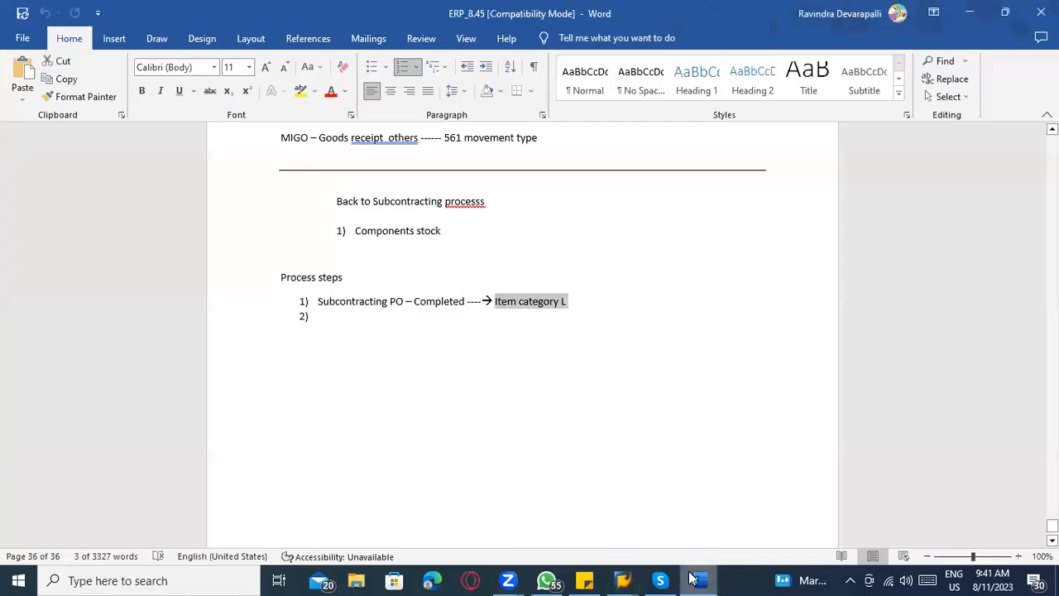
{"action": "left_click", "coordinate": [693, 579]}
{"action": "mouse_move", "coordinate": [518, 577]}
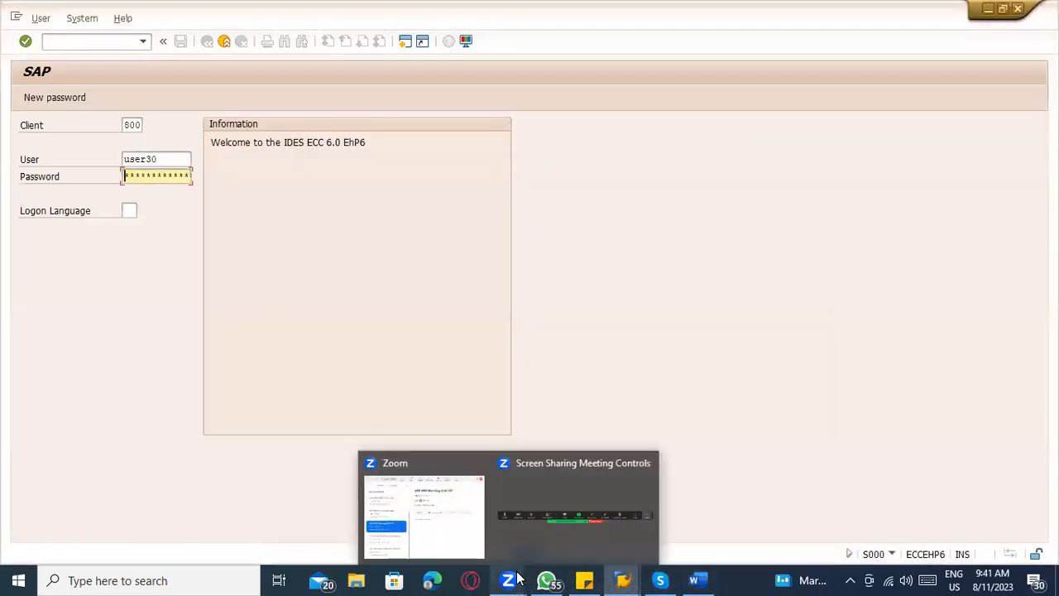
{"action": "left_click", "coordinate": [584, 580]}
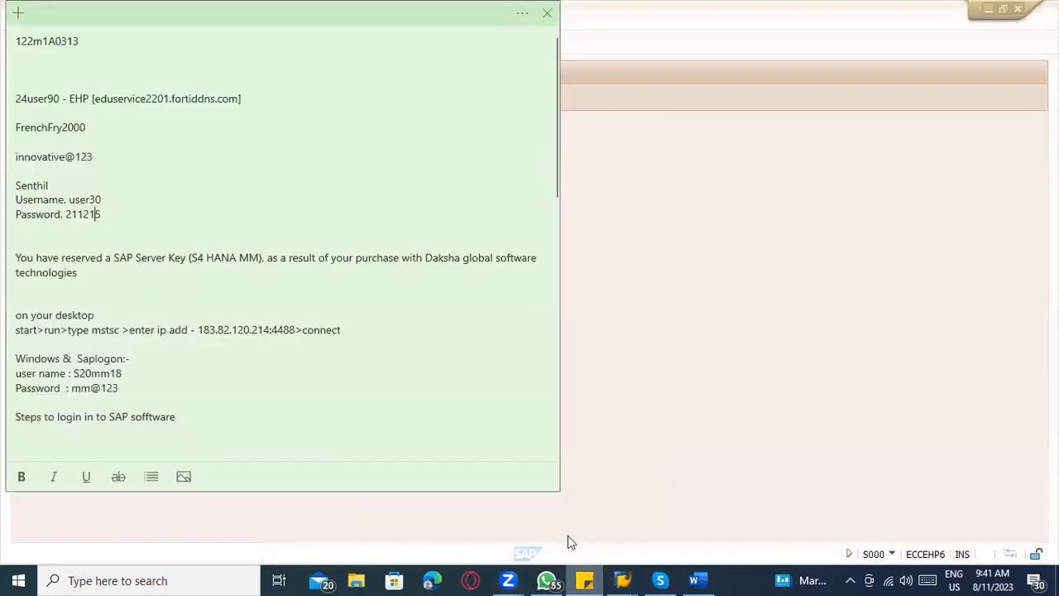
{"action": "left_click_drag", "start_coordinate": [101, 214], "coordinate": [66, 214]}
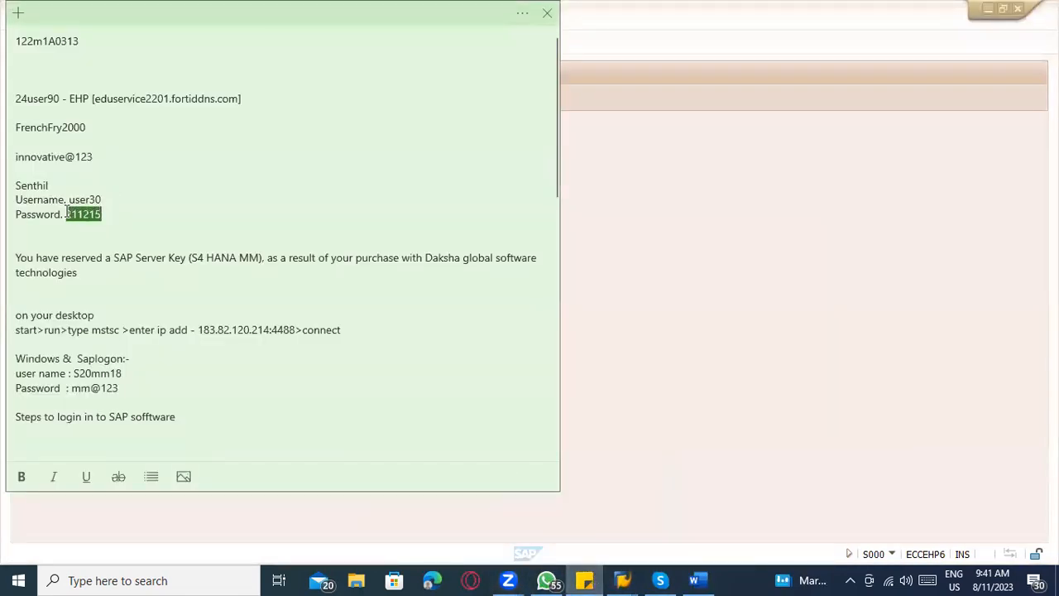
{"action": "key", "text": "alt+Tab"}
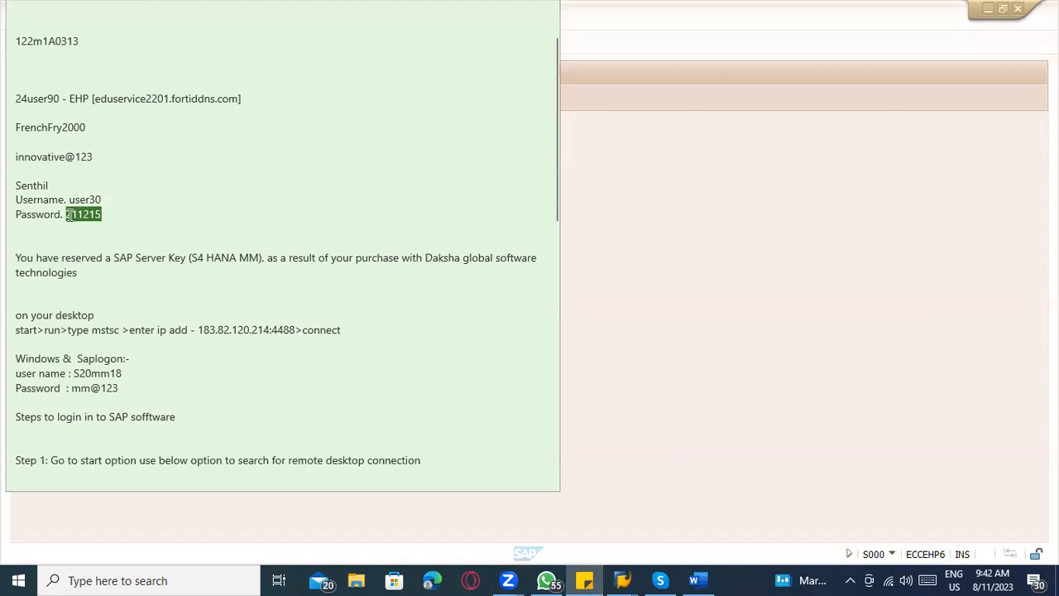
{"action": "key", "text": "Return"}
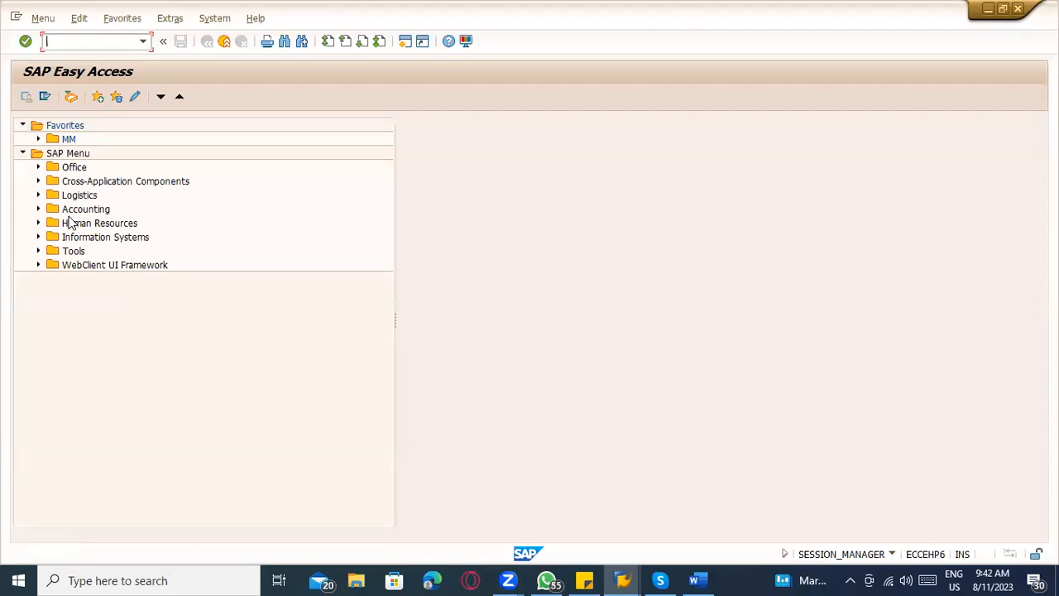
Open transaction ME23N and display the components of the purchase order's subcontracting item SUGAR.
{"action": "type", "text": "Me23n"}
{"action": "key", "text": "Return"}
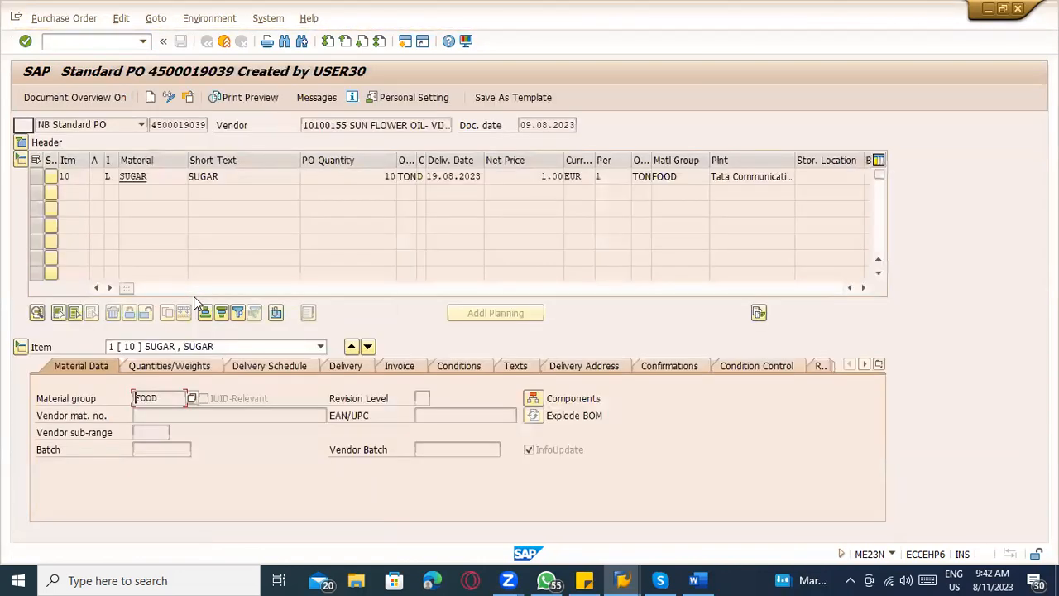
{"action": "left_click", "coordinate": [111, 176]}
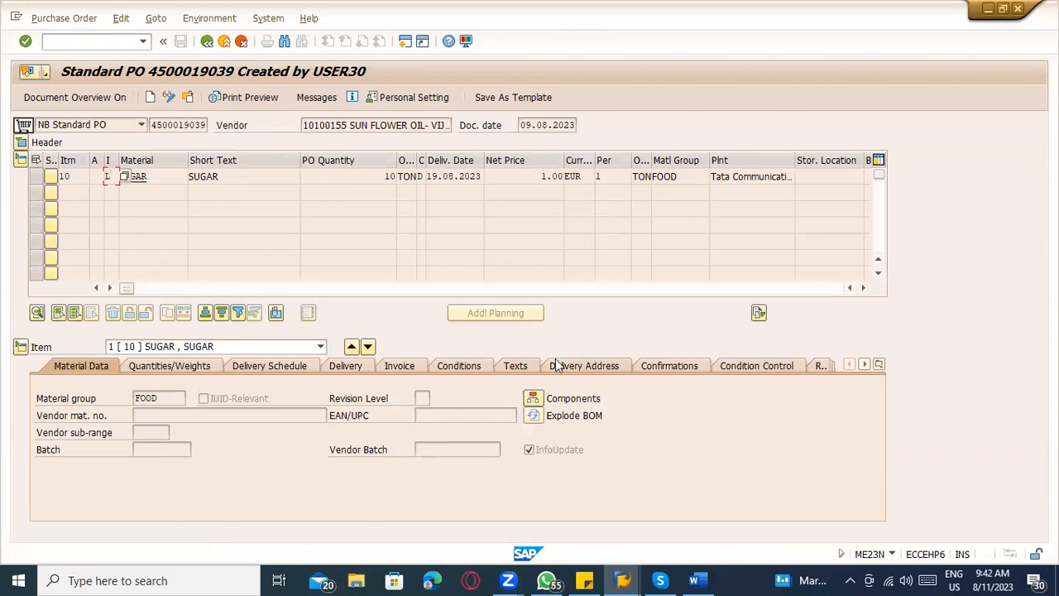
{"action": "left_click", "coordinate": [539, 398]}
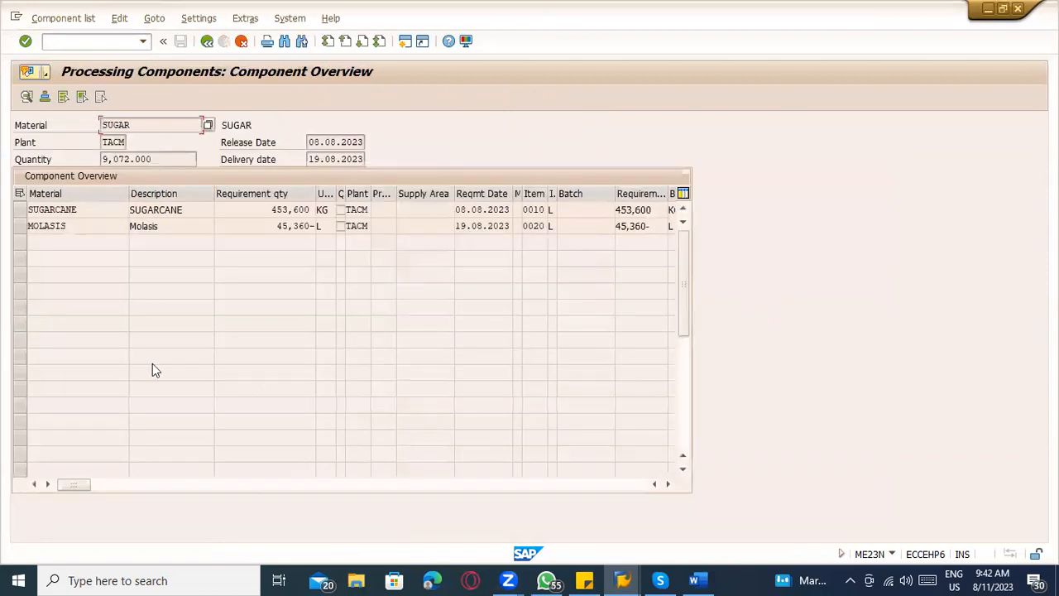
Examine the SUGARCANE and MOLASIS component rows and the MOLASIS requirement quantity, and return to the SUGAR purchase order item.
{"action": "left_click", "coordinate": [90, 208]}
{"action": "left_click", "coordinate": [80, 226]}
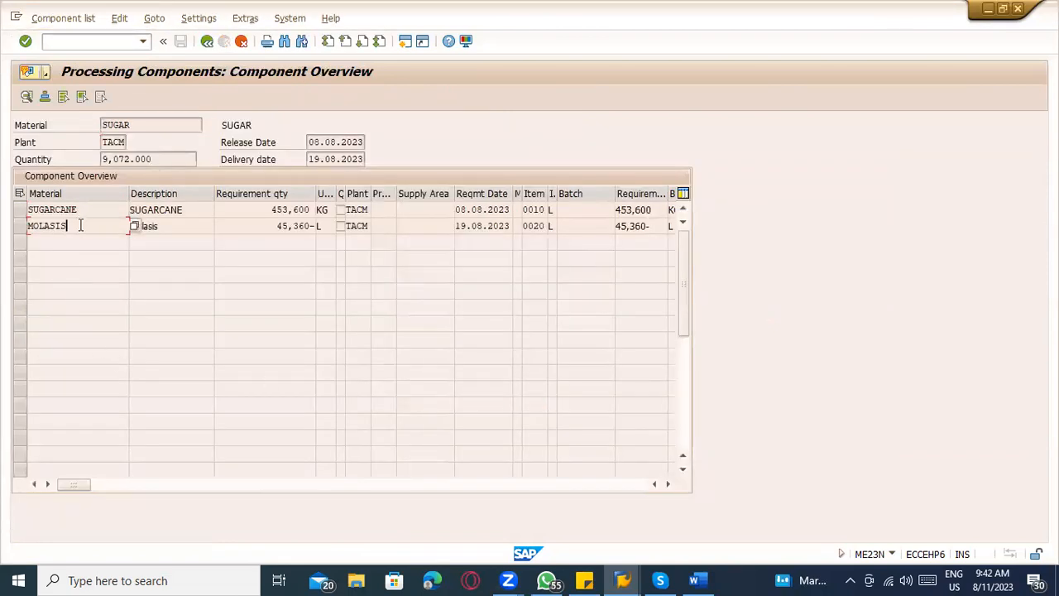
{"action": "left_click", "coordinate": [82, 209]}
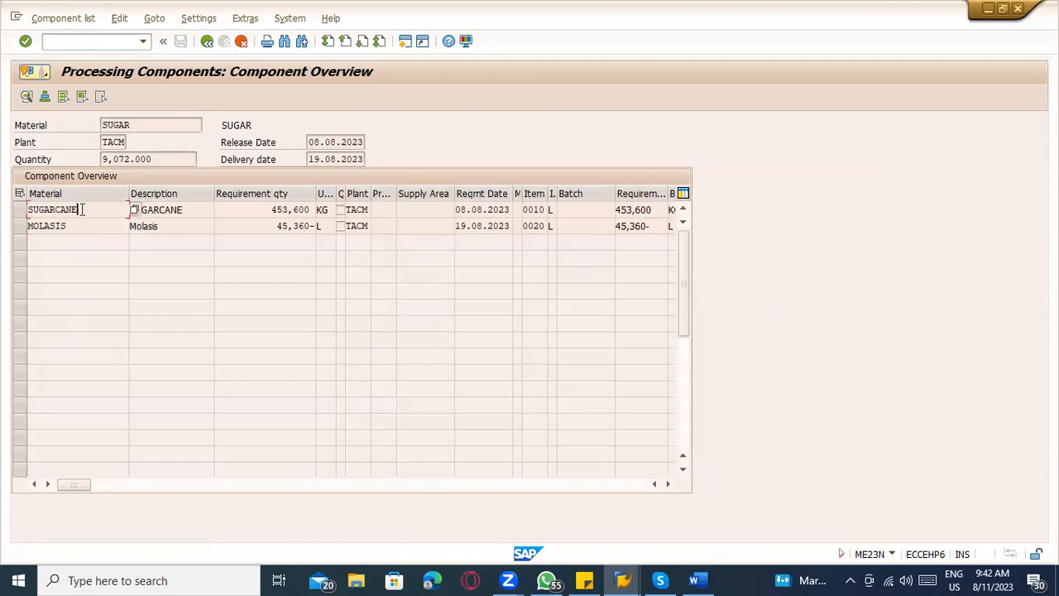
{"action": "left_click", "coordinate": [20, 209]}
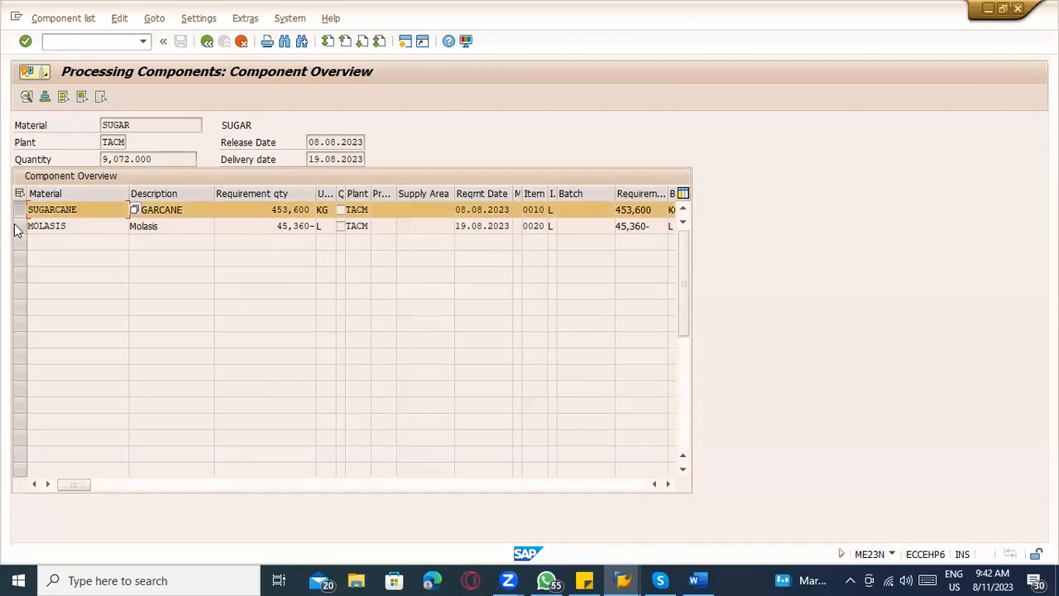
{"action": "left_click", "coordinate": [19, 231]}
{"action": "left_click", "coordinate": [18, 232]}
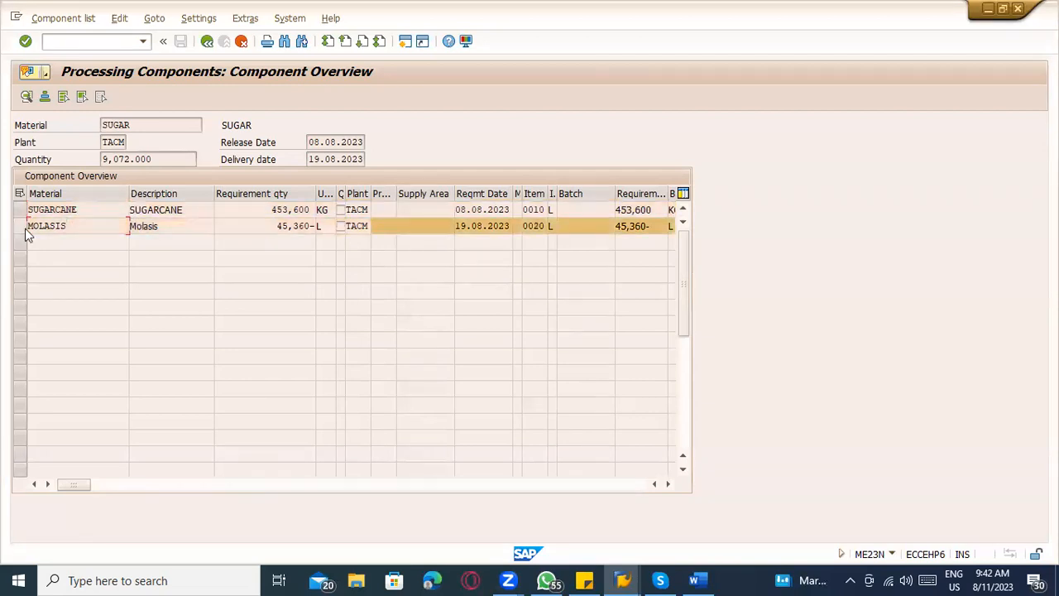
{"action": "left_click_drag", "start_coordinate": [279, 225], "coordinate": [316, 227]}
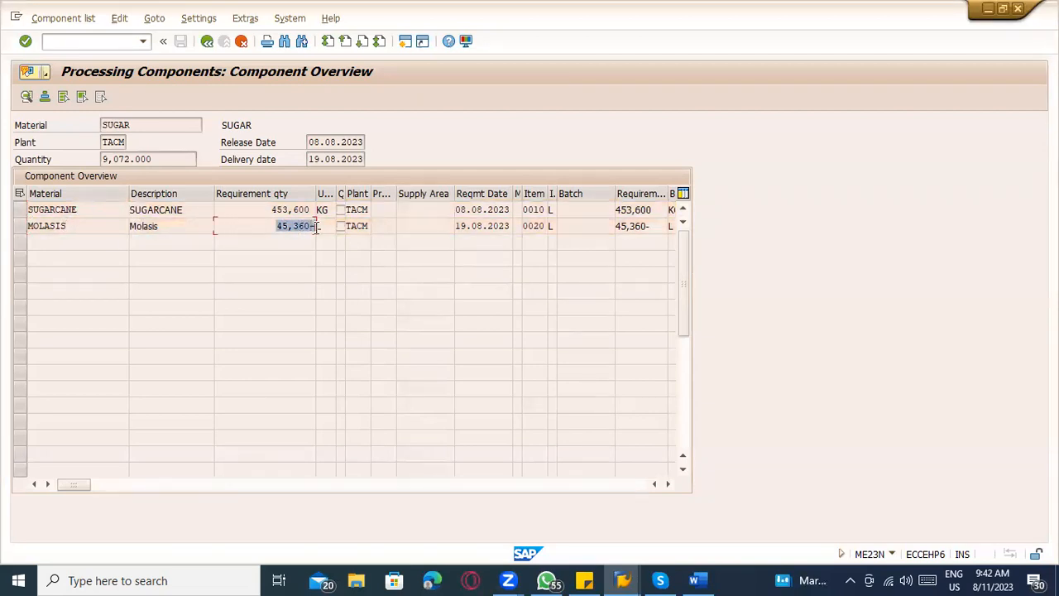
{"action": "left_click", "coordinate": [207, 41]}
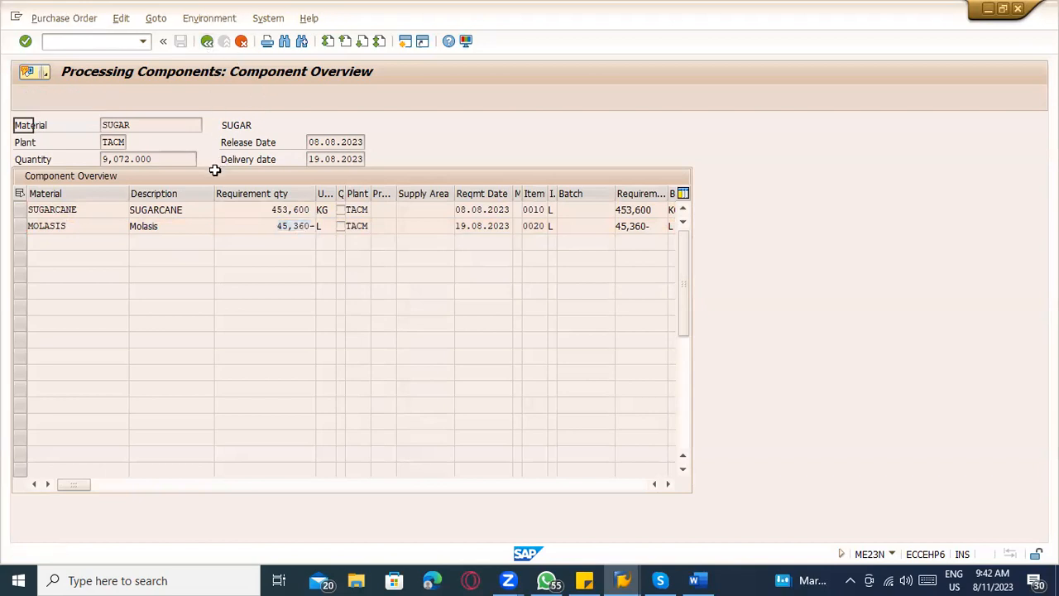
{"action": "left_click_drag", "start_coordinate": [189, 177], "coordinate": [102, 175]}
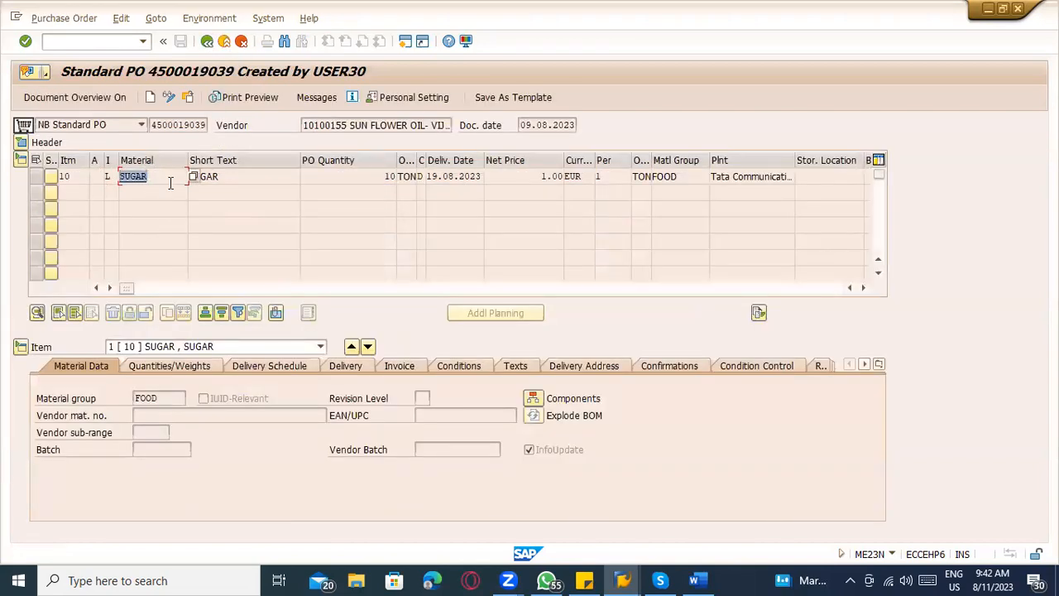
{"action": "left_click", "coordinate": [83, 41]}
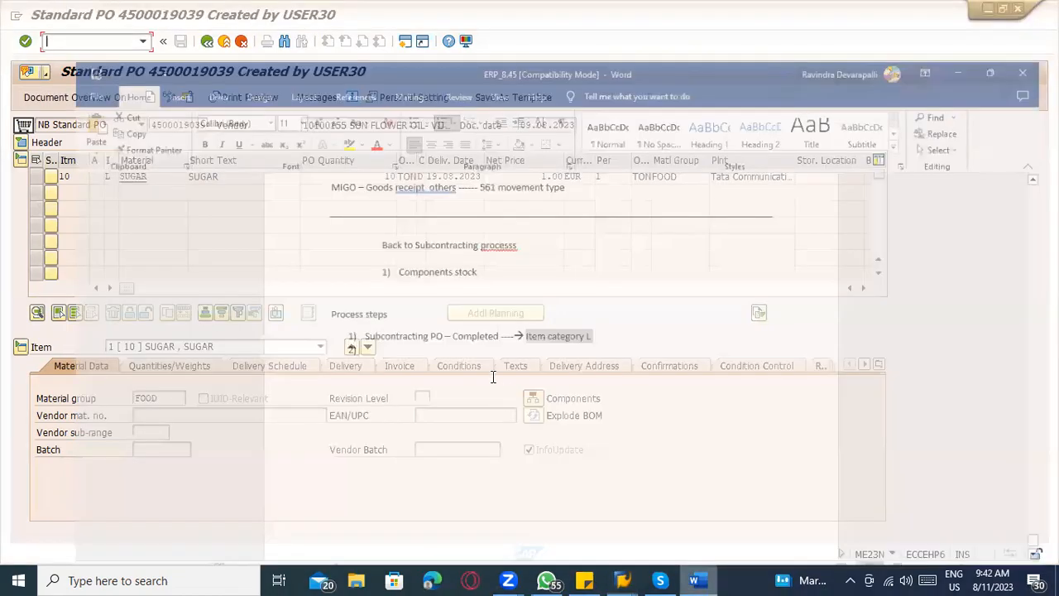
Switch to Word and write process step 2 as "Issuing the components to Subcontractor", correcting the spelling of "components".
{"action": "left_click", "coordinate": [697, 580]}
{"action": "left_click", "coordinate": [344, 321]}
{"action": "type", "text": "Issuing the componenets t"}
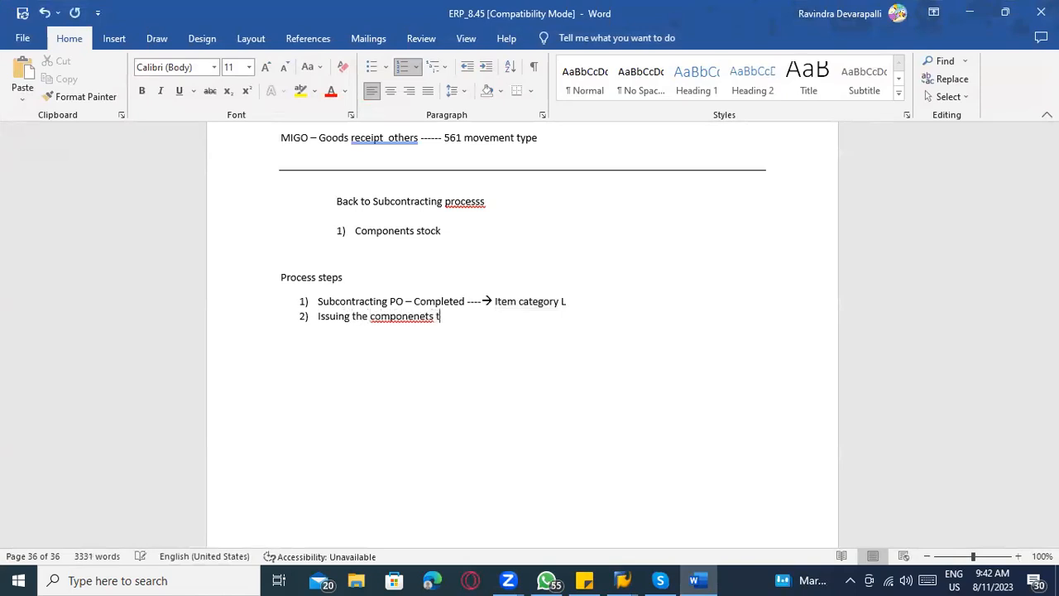
{"action": "type", "text": "o Subcotnr"}
{"action": "type", "text": "ntractor"}
{"action": "right_click", "coordinate": [431, 316]}
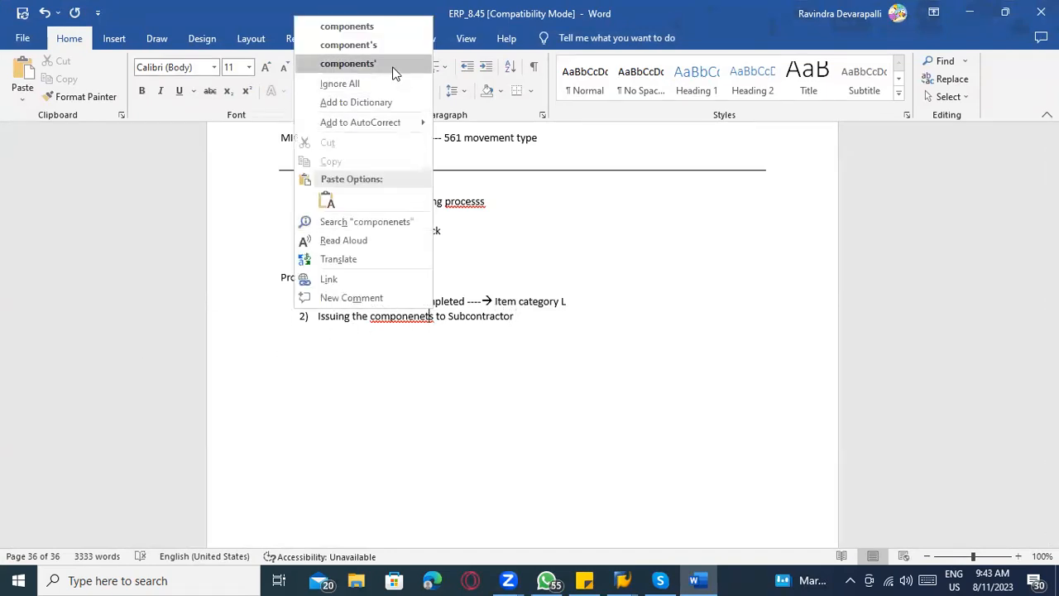
{"action": "left_click", "coordinate": [377, 26]}
Highlight the words "the components" in process step 2 in yellow.
{"action": "scroll", "coordinate": [537, 378], "scroll_direction": "up", "scroll_amount": 5}
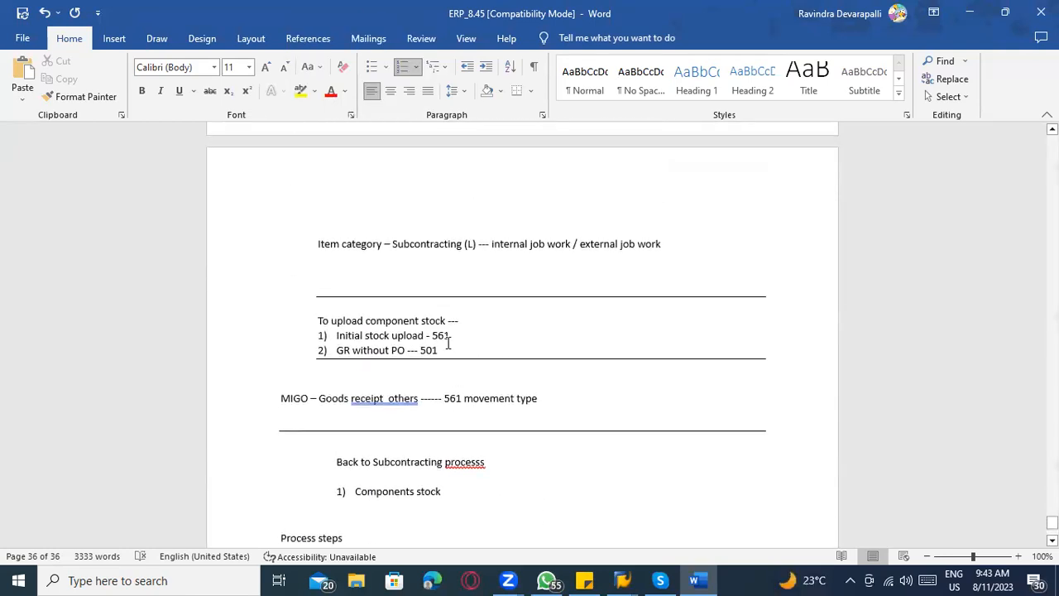
{"action": "scroll", "coordinate": [448, 342], "scroll_direction": "down", "scroll_amount": 3}
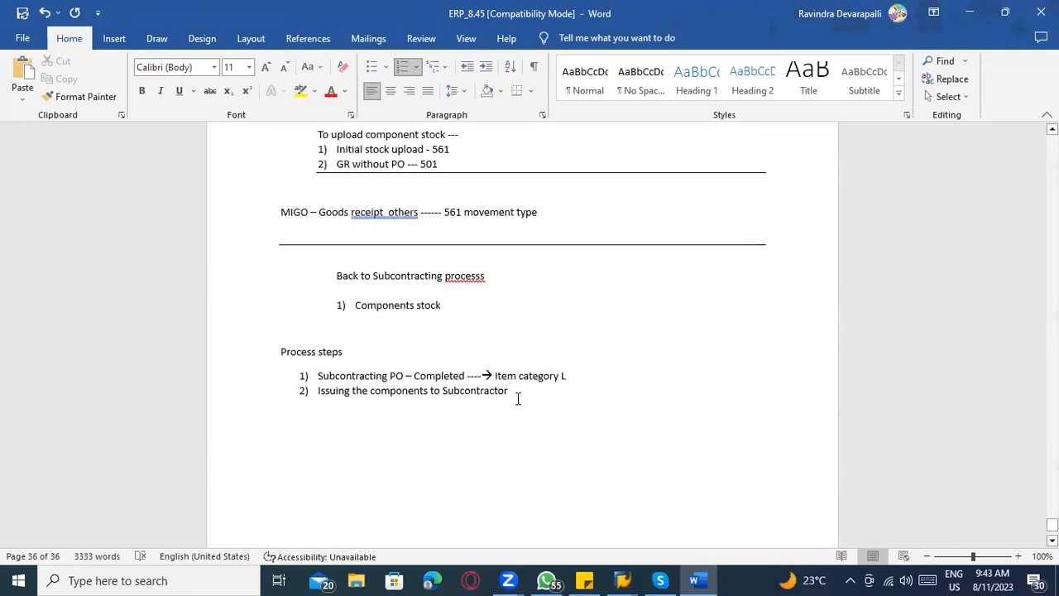
{"action": "left_click_drag", "start_coordinate": [354, 390], "coordinate": [393, 389]}
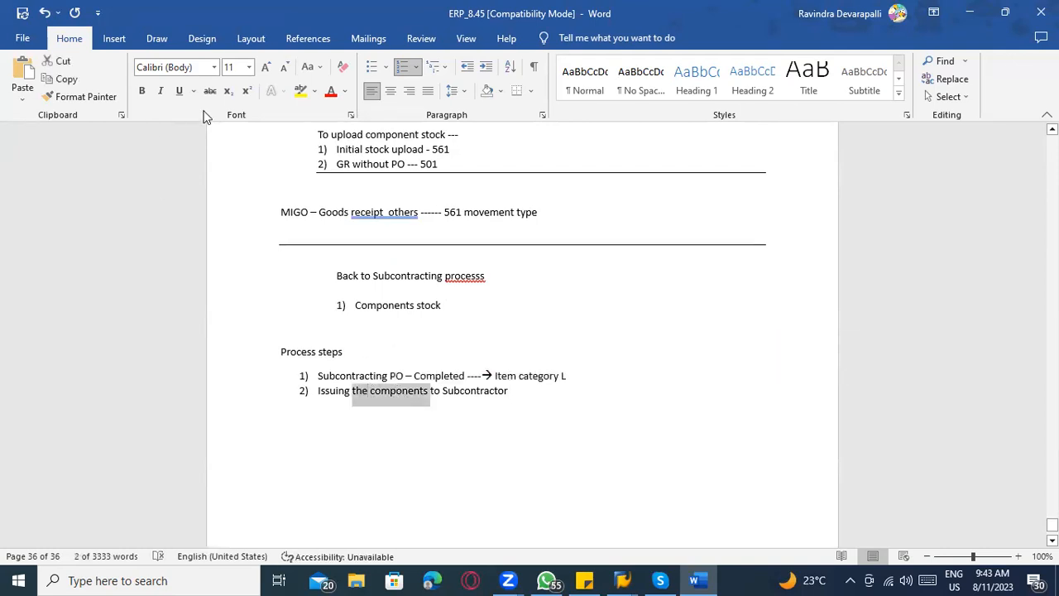
{"action": "left_click", "coordinate": [301, 90]}
{"action": "left_click", "coordinate": [447, 411]}
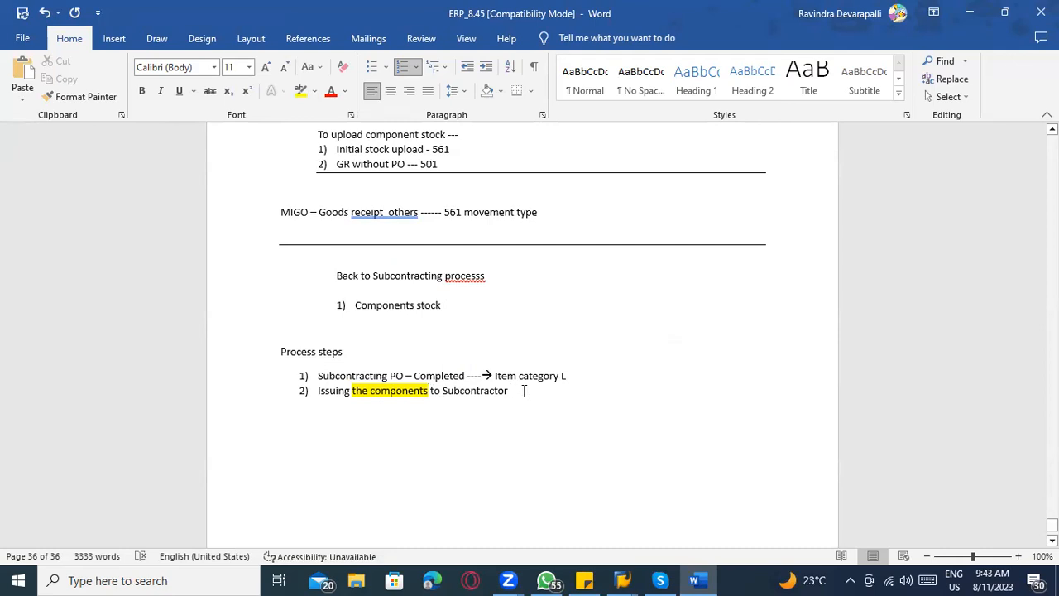
Append "----- Goods issue" to the end of process step 2.
{"action": "type", "text": "-----"}
{"action": "type", "text": "Gooda"}
{"action": "key", "text": "BackSpace"}
{"action": "type", "text": "s iaa"}
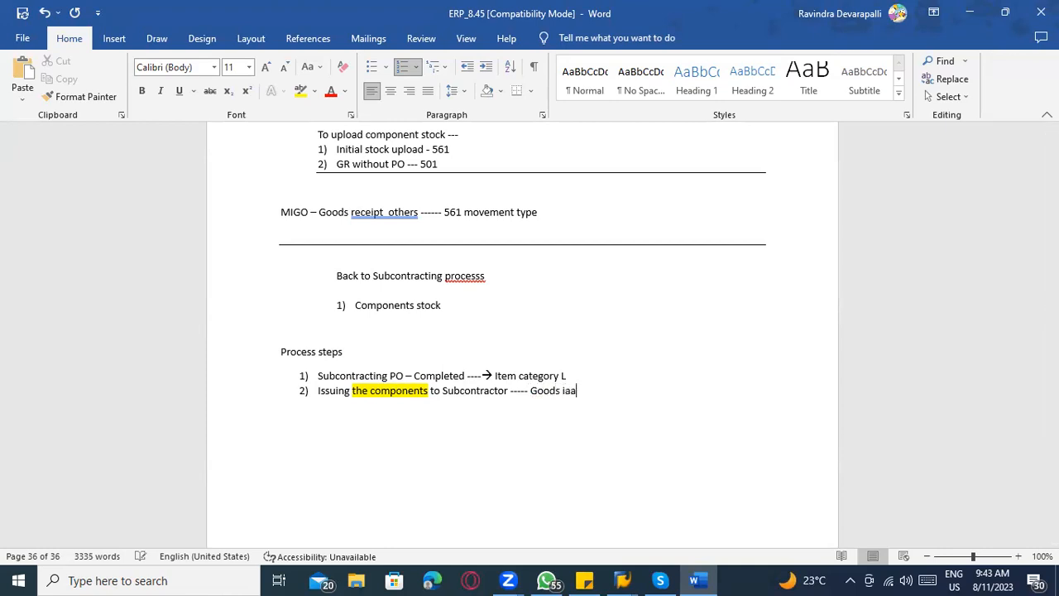
{"action": "key", "text": "BackSpace"}
{"action": "key", "text": "BackSpace"}
{"action": "type", "text": "ssue"}
Add an unnumbered line "MIGO ----- Goods issue" below process step 2.
{"action": "key", "text": "Return"}
{"action": "type", "text": "M"}
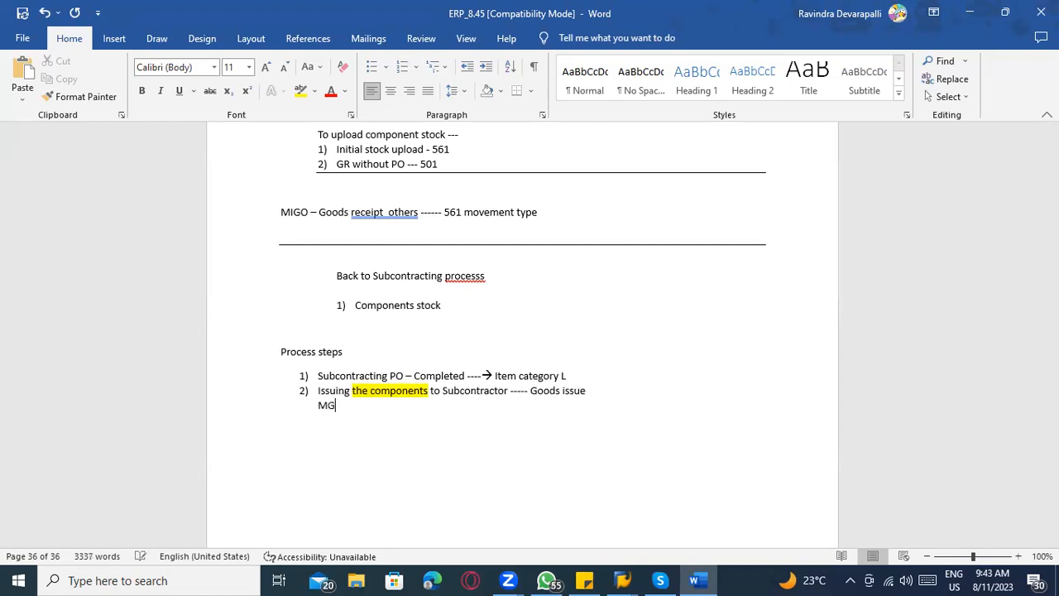
{"action": "type", "text": "IGO ----- Goods issue"}
Switch to SAP, copy the purchase order number and open transaction MIGO.
{"action": "key", "text": "alt+Tab"}
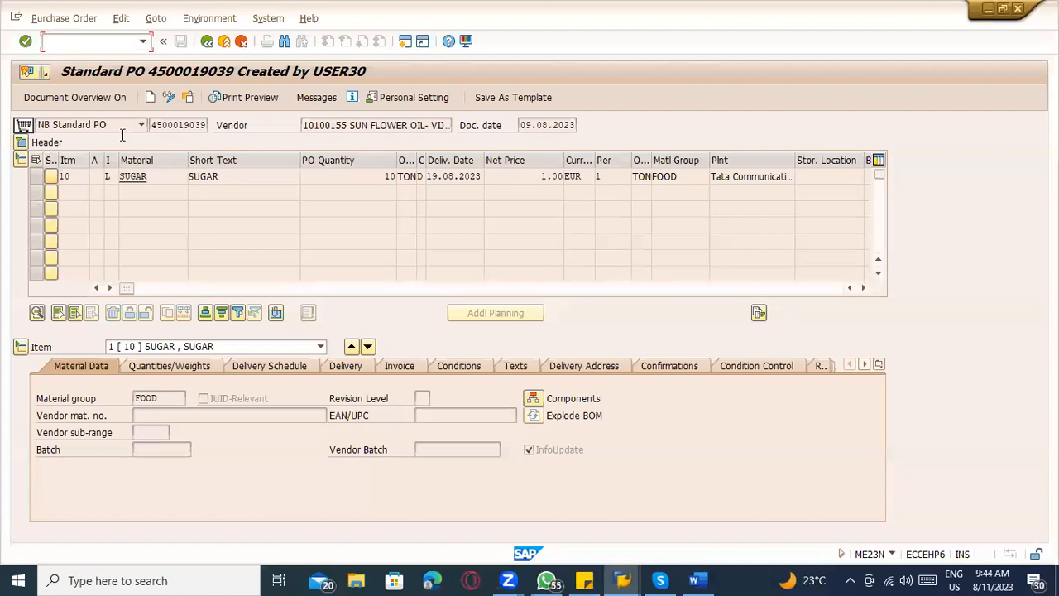
{"action": "left_click_drag", "start_coordinate": [150, 125], "coordinate": [221, 125]}
{"action": "key", "text": "ctrl+c"}
{"action": "left_click", "coordinate": [96, 41]}
{"action": "type", "text": "/omigo"}
{"action": "key", "text": "Return"}
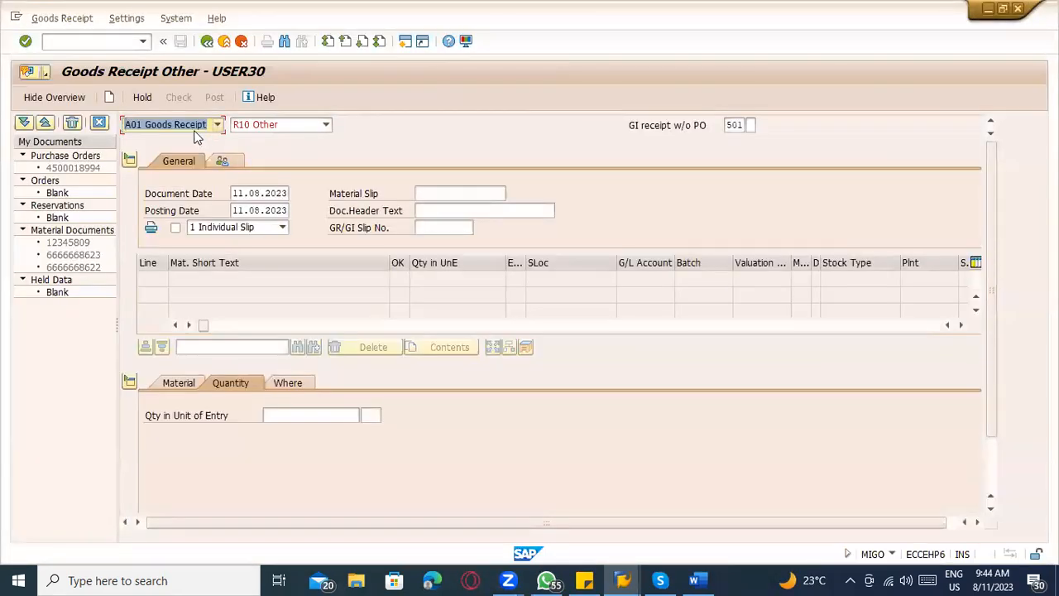
Try to load the copied purchase order number as A07 Goods Issue with reference R01 Purchase Order.
{"action": "left_click", "coordinate": [217, 124]}
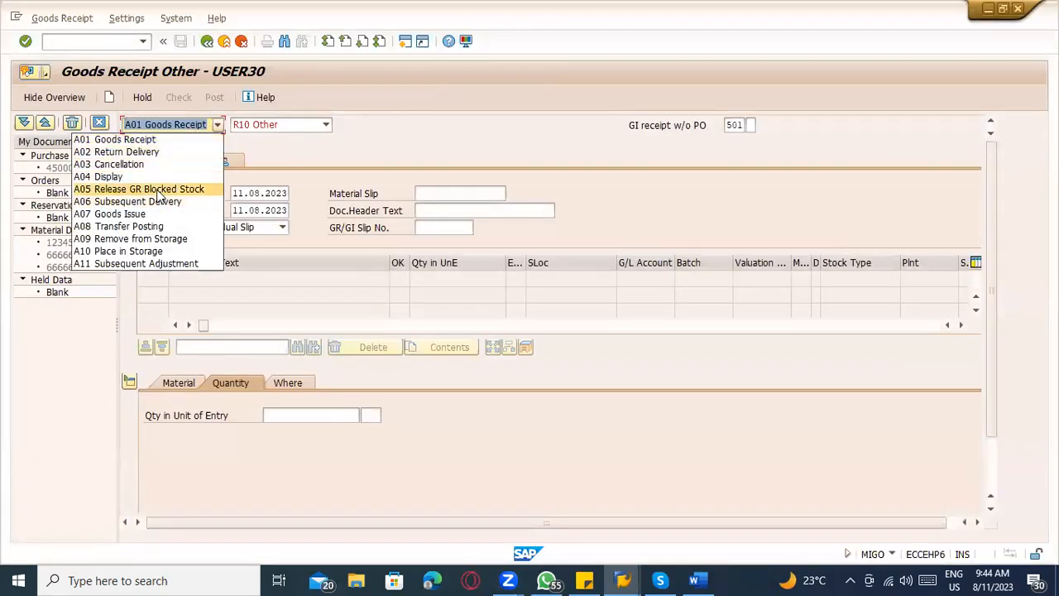
{"action": "left_click", "coordinate": [151, 212]}
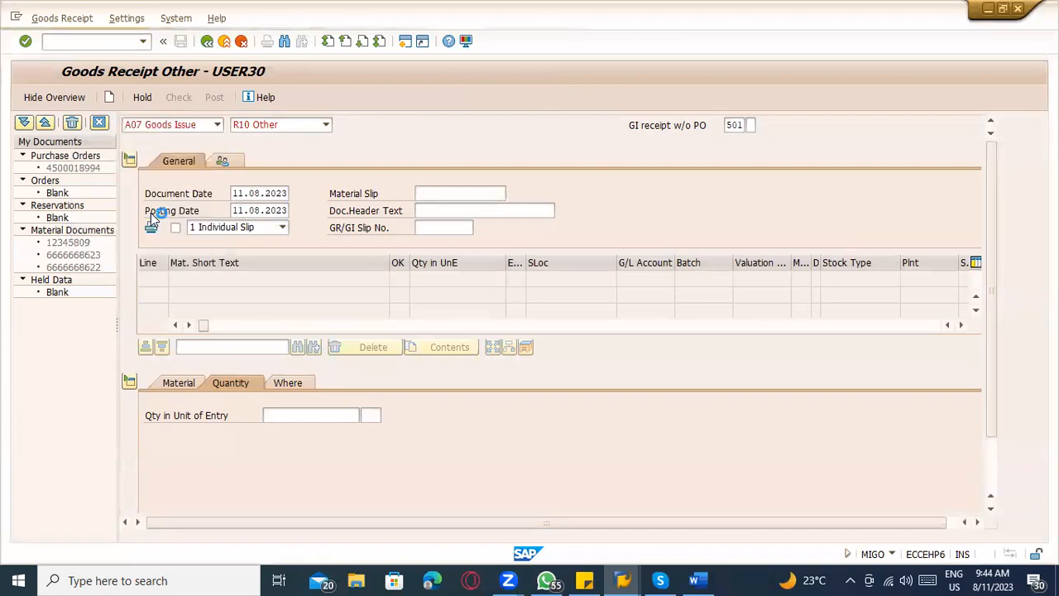
{"action": "left_click", "coordinate": [282, 124]}
{"action": "left_click", "coordinate": [282, 124]}
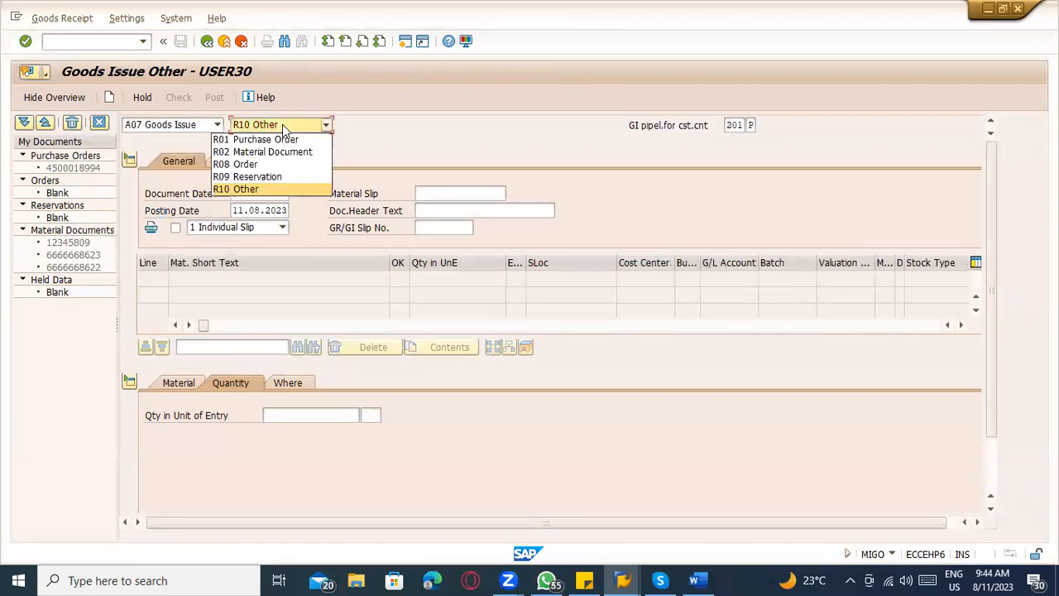
{"action": "left_click", "coordinate": [275, 139]}
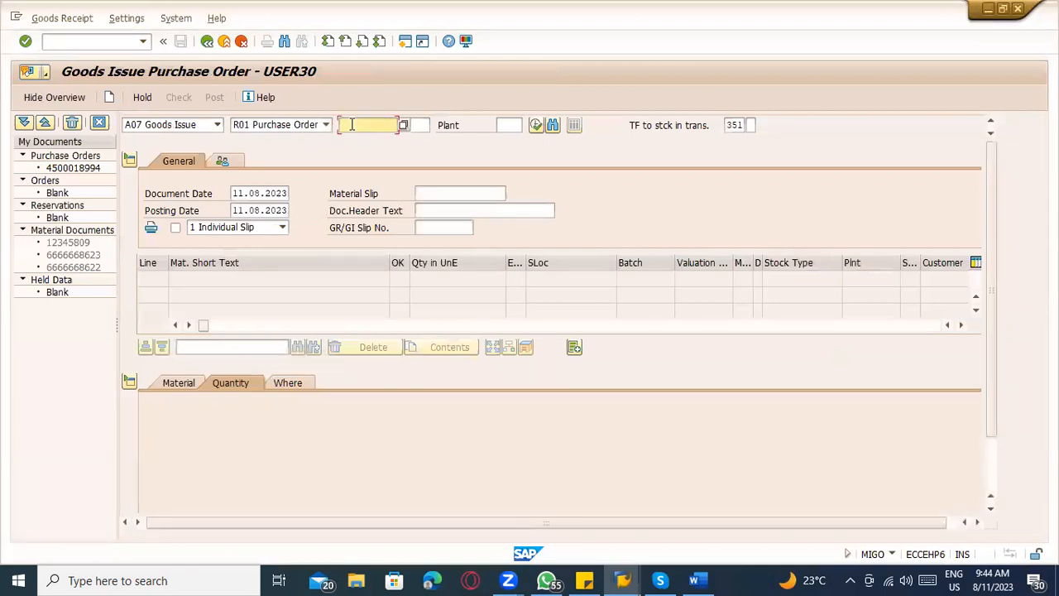
{"action": "key", "text": "ctrl+v"}
{"action": "key", "text": "Return"}
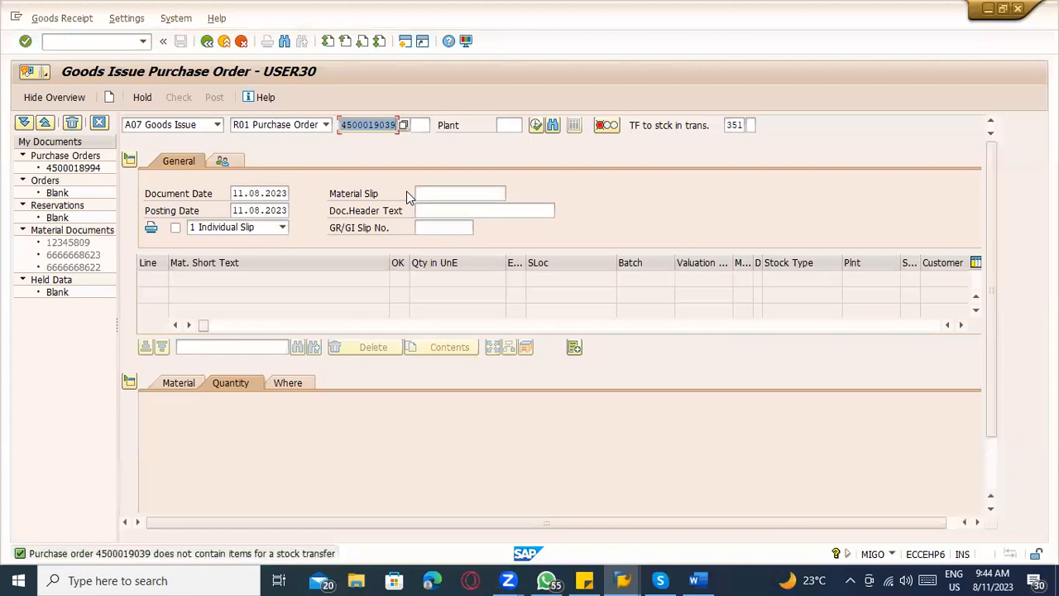
Set MIGO to A08 Transfer Posting with reference R01 Purchase Order.
{"action": "left_click", "coordinate": [217, 125]}
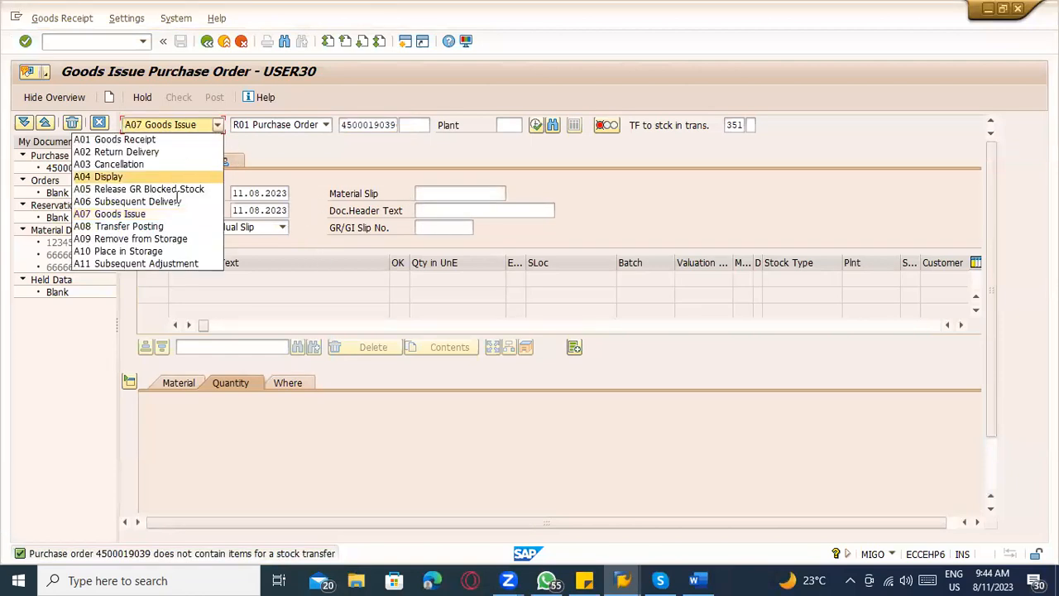
{"action": "left_click", "coordinate": [163, 227]}
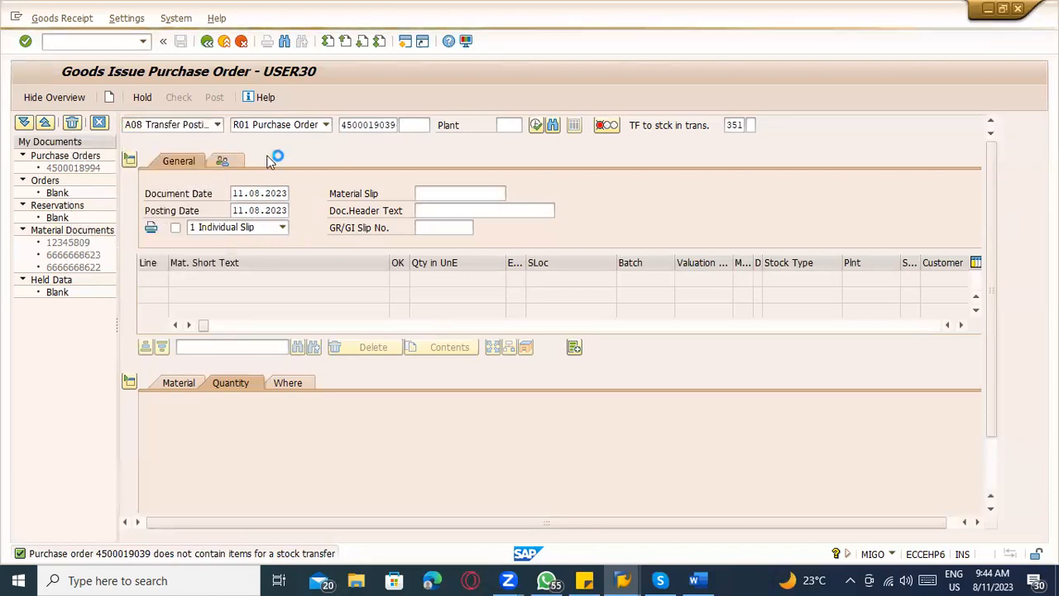
{"action": "left_click", "coordinate": [325, 124]}
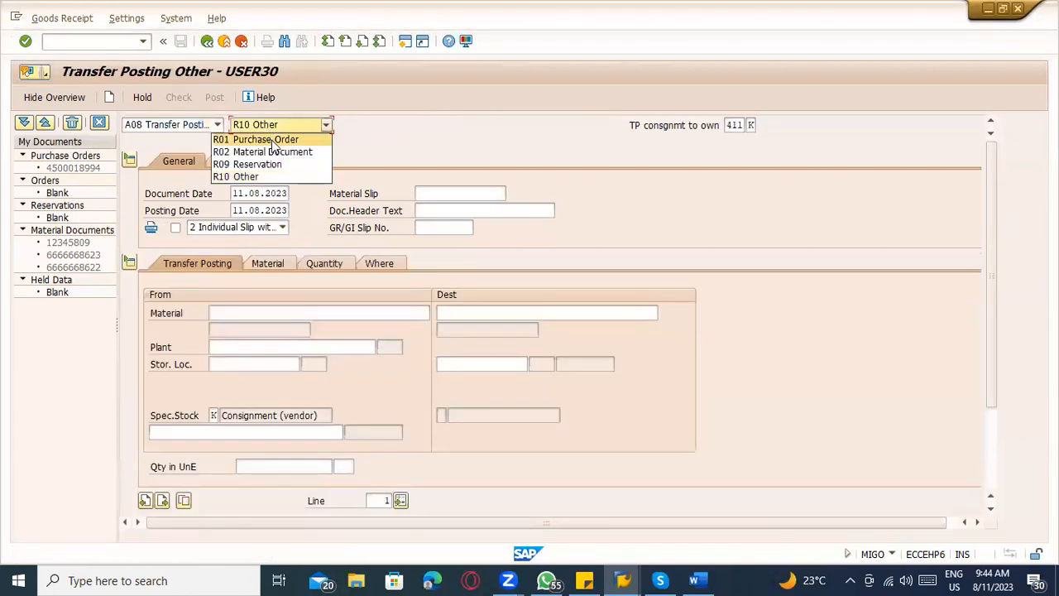
{"action": "left_click", "coordinate": [289, 138]}
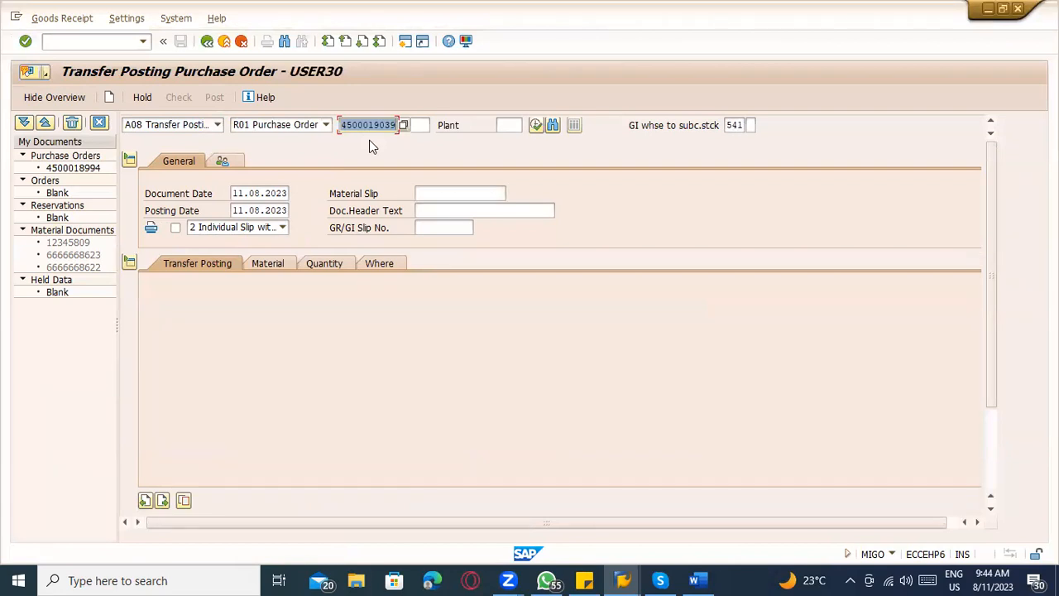
Switch to Word and replace "Goods issue" with "Transfer posting" in the MIGO line below process step 2.
{"action": "key", "text": "alt+Tab"}
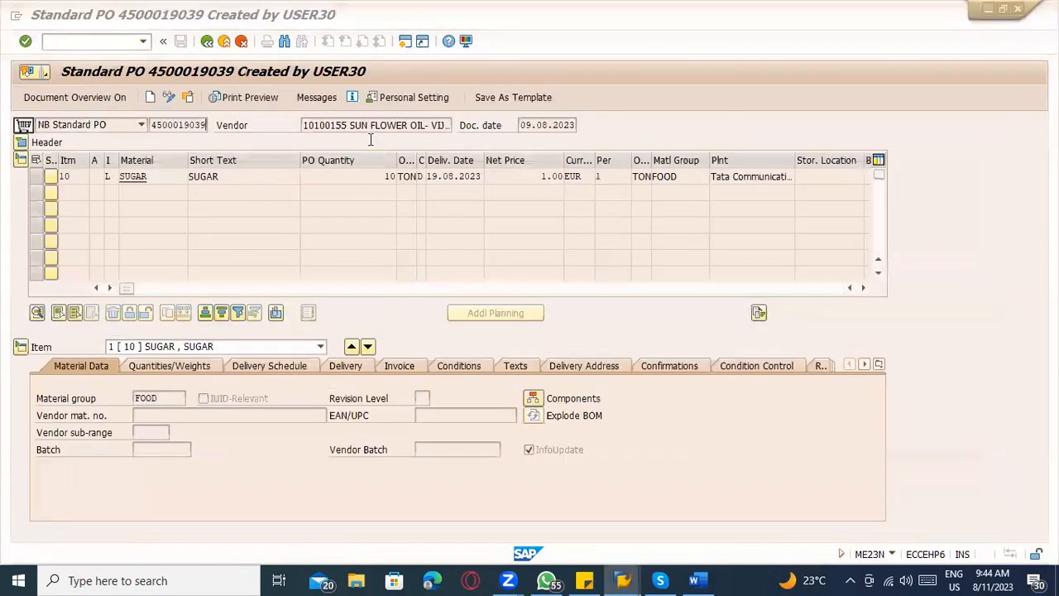
{"action": "key", "text": "alt+Tab"}
{"action": "key", "text": "Tab"}
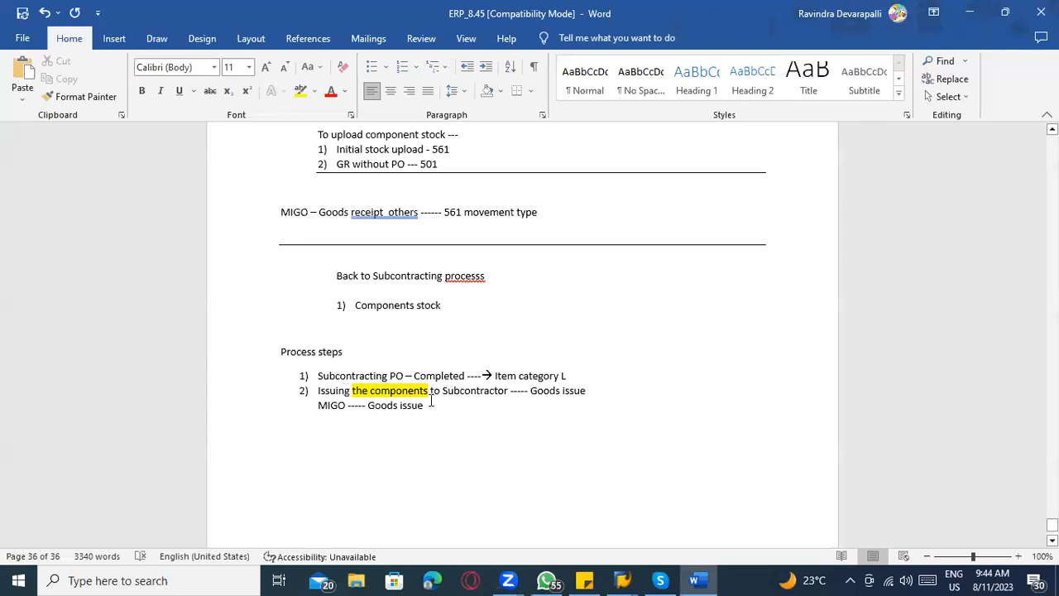
{"action": "left_click_drag", "start_coordinate": [369, 405], "coordinate": [423, 405]}
{"action": "type", "text": "Transfe"}
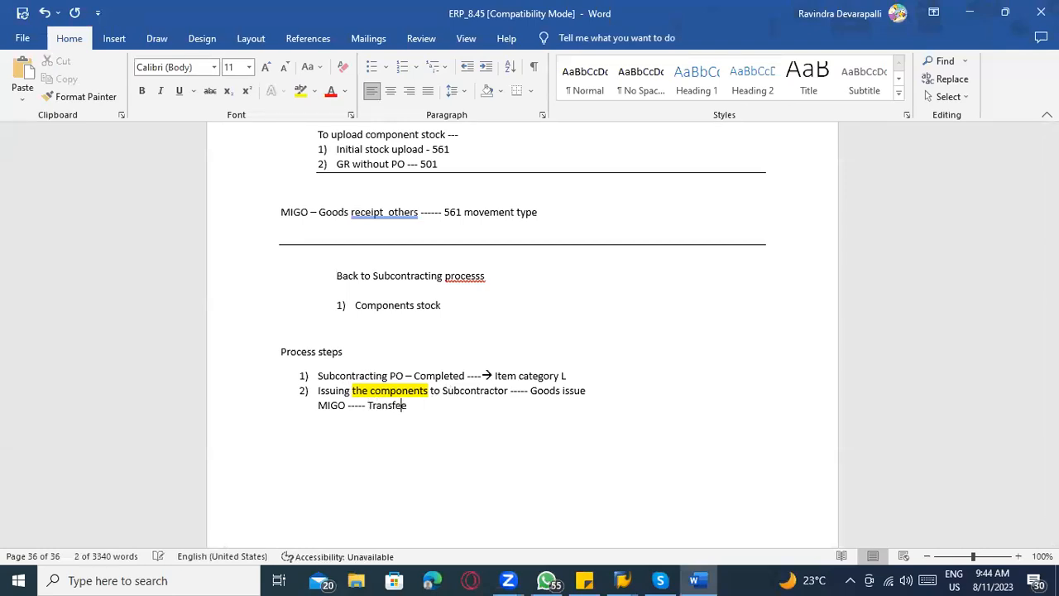
{"action": "type", "text": "r postin"}
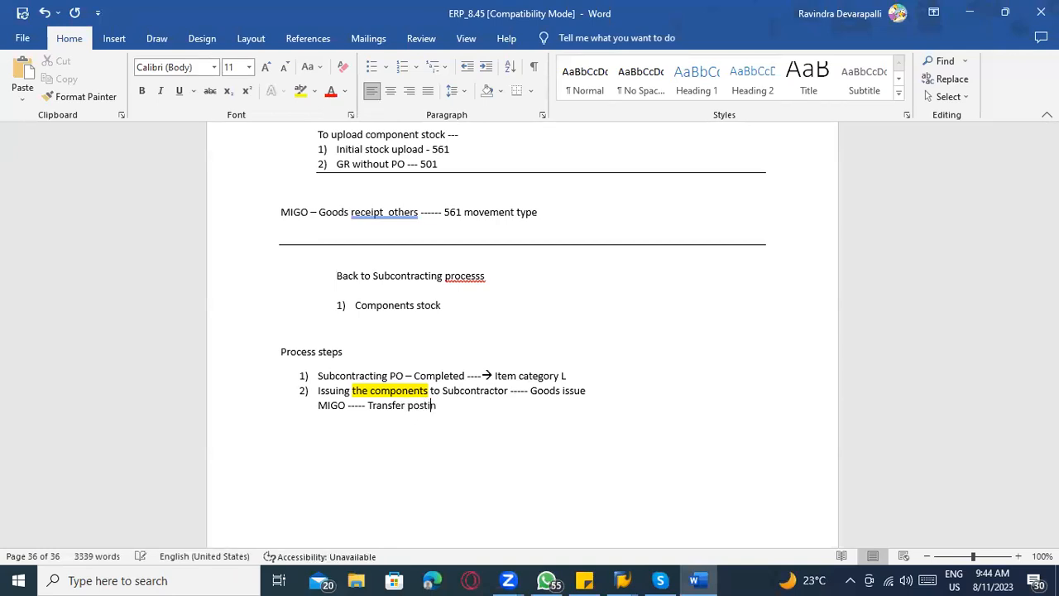
Switch to SAP, review the available MIGO transaction types and reselect A08 Transfer Posting.
{"action": "key", "text": "alt+Tab"}
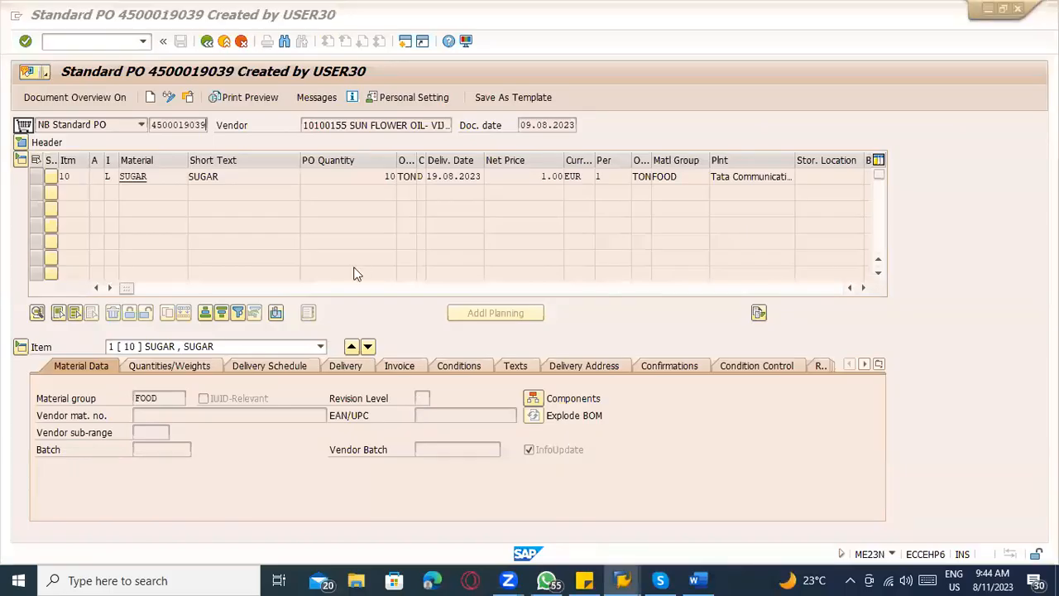
{"action": "key", "text": "alt+Tab"}
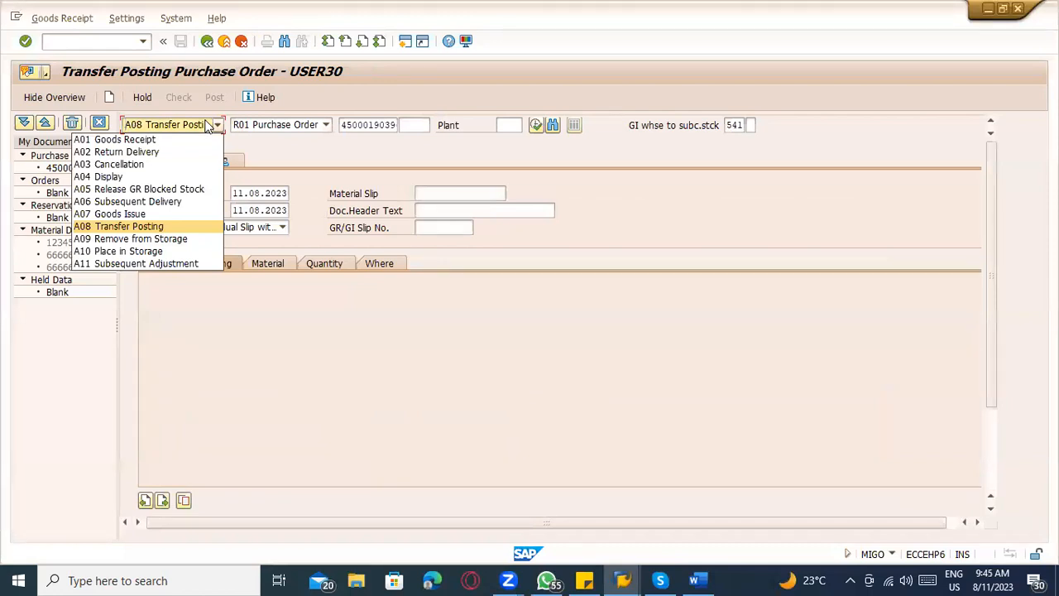
{"action": "left_click", "coordinate": [349, 351]}
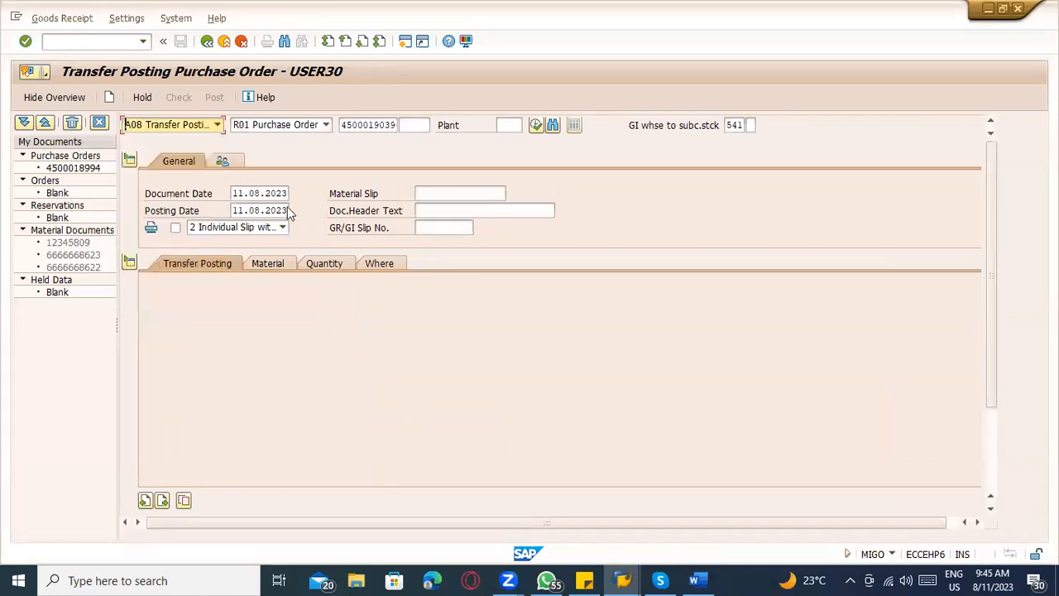
{"action": "left_click", "coordinate": [168, 127]}
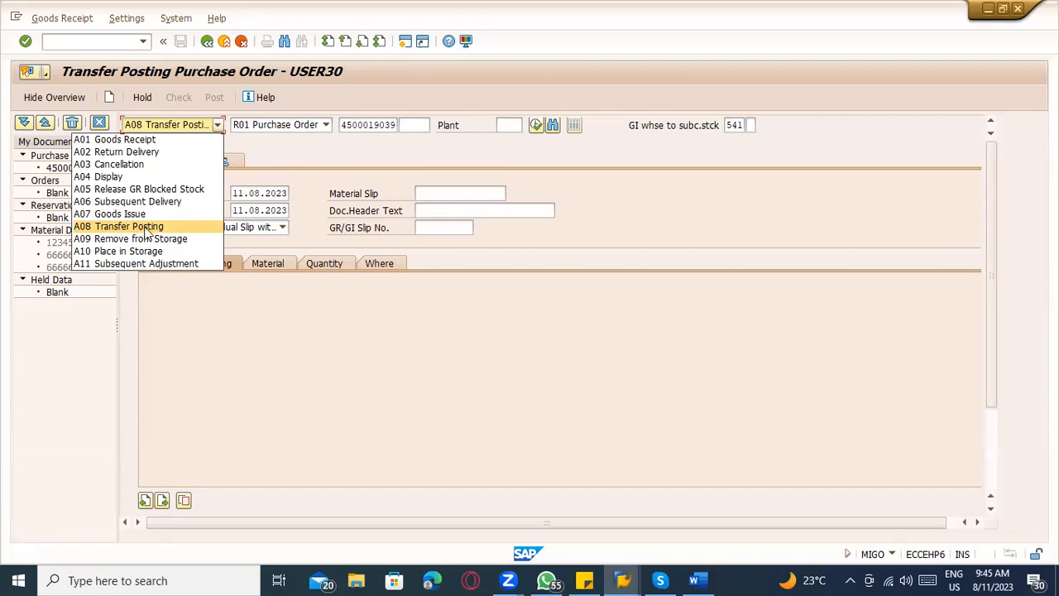
{"action": "left_click", "coordinate": [145, 230]}
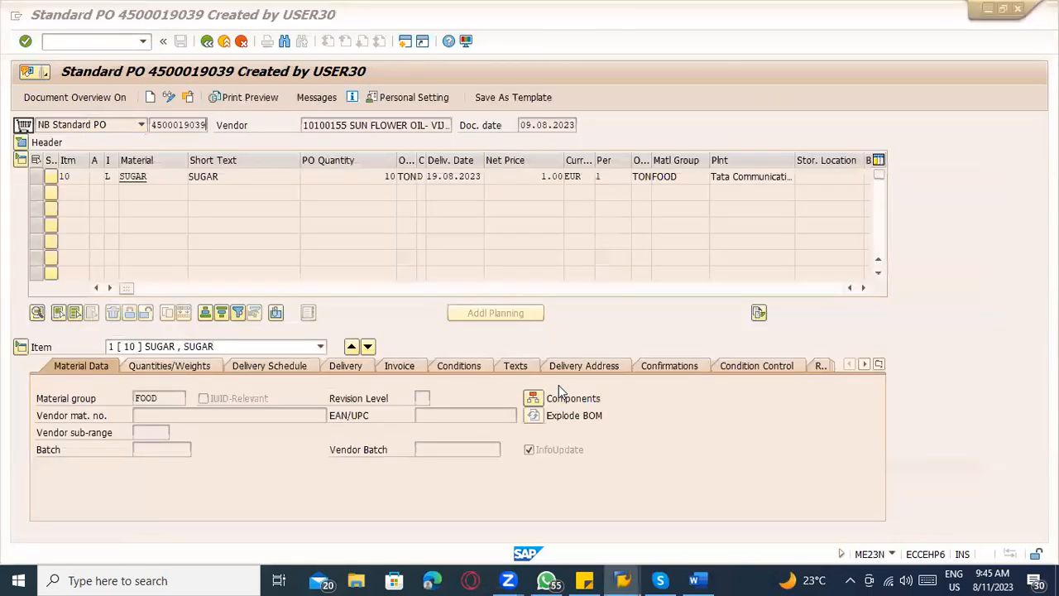
Switch to Word and start a line "541" followed by a dashed arrow, one blank line below the MIGO line.
{"action": "key", "text": "alt+Tab"}
{"action": "key", "text": "Return"}
{"action": "key", "text": "Return"}
{"action": "type", "text": "541"}
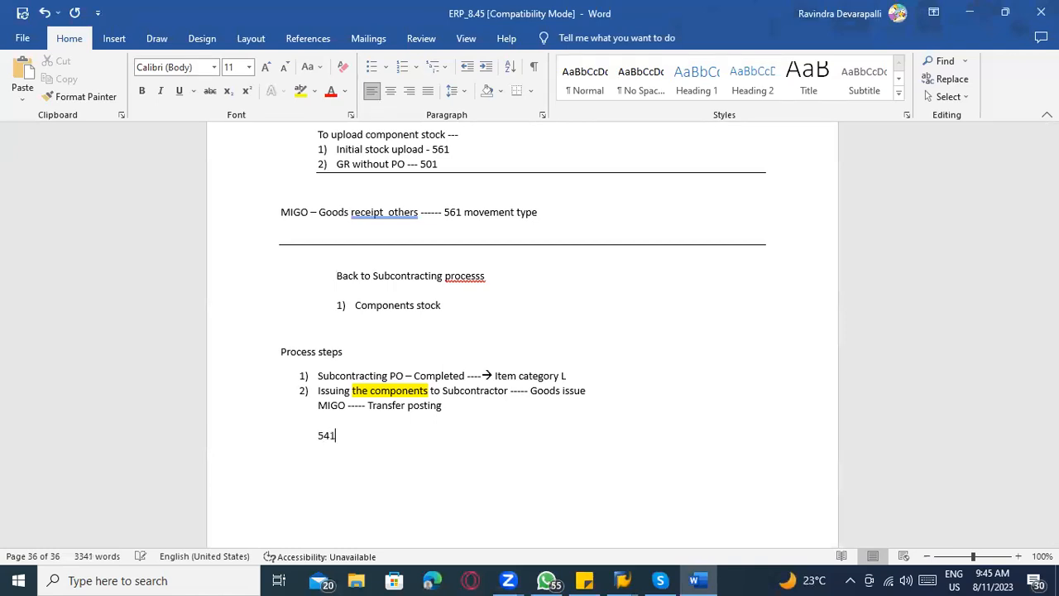
{"action": "type", "text": " ------------>"}
{"action": "key", "text": "alt"}
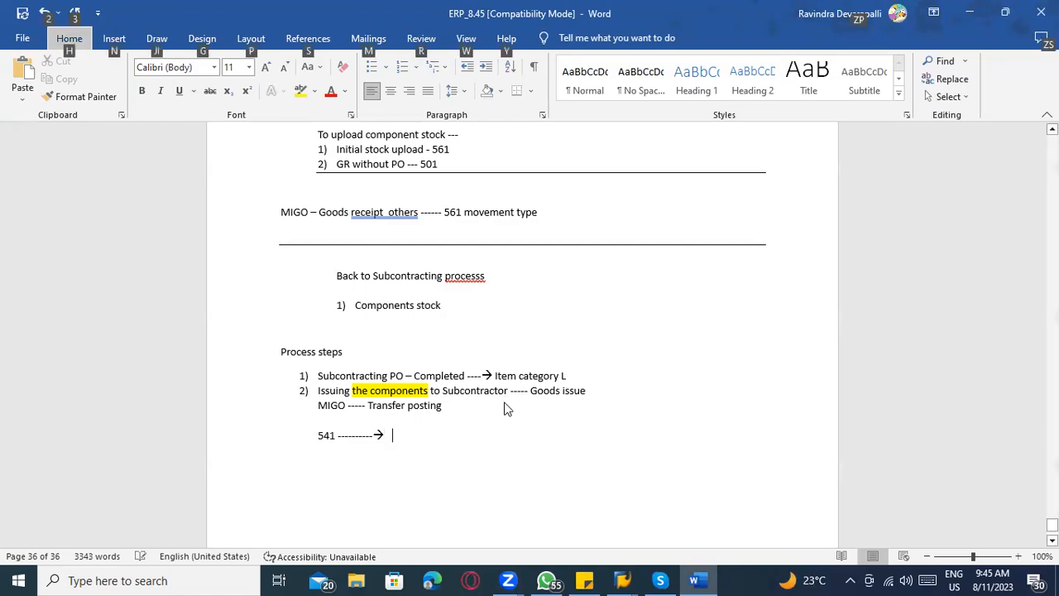
{"action": "key", "text": "alt+Tab"}
{"action": "key", "text": "alt"}
{"action": "key", "text": "alt"}
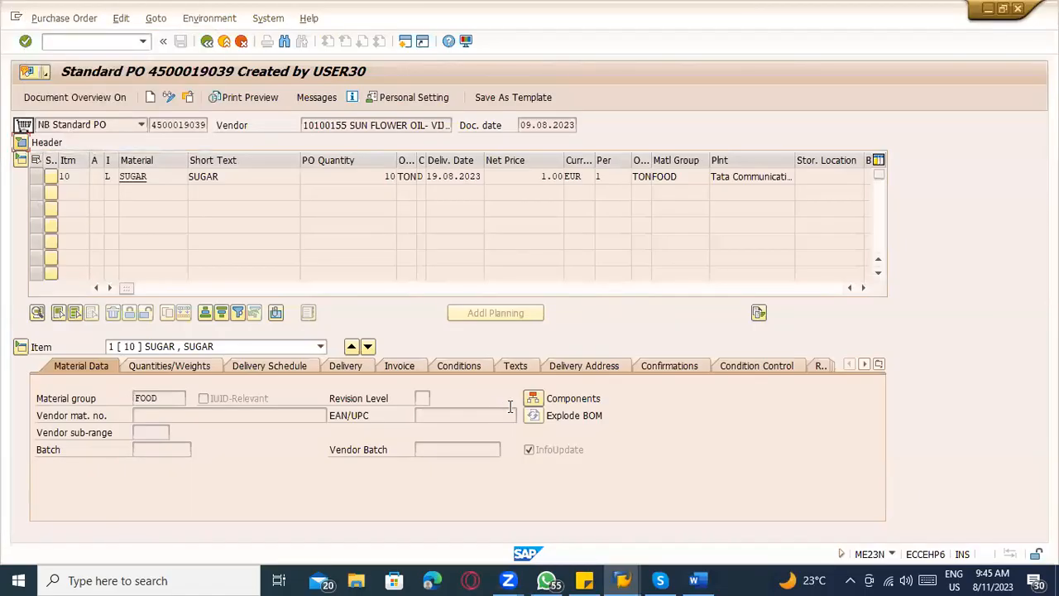
{"action": "key", "text": "alt+Tab"}
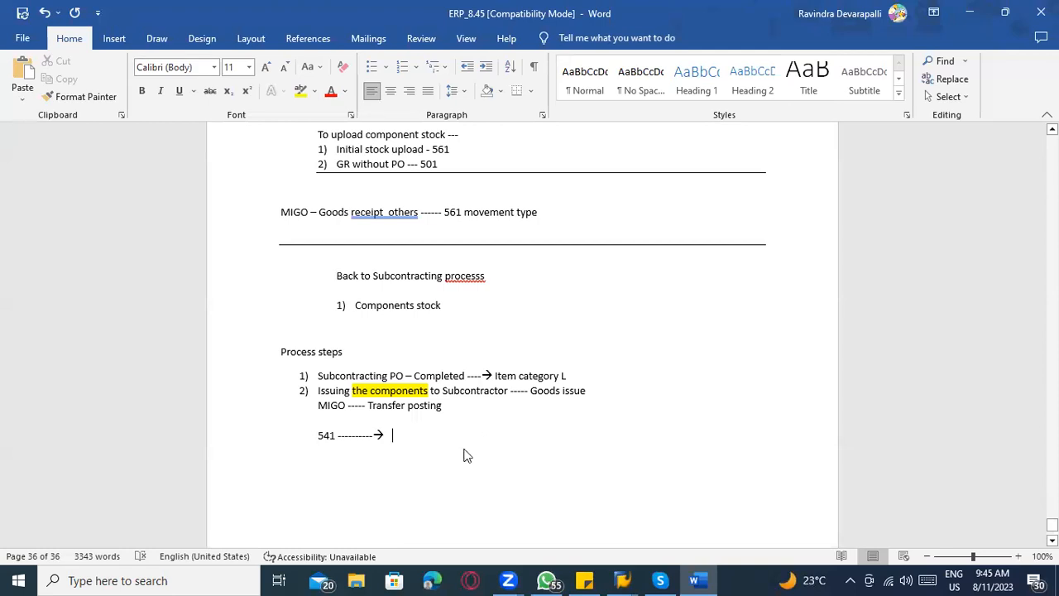
{"action": "key", "text": "alt+Tab"}
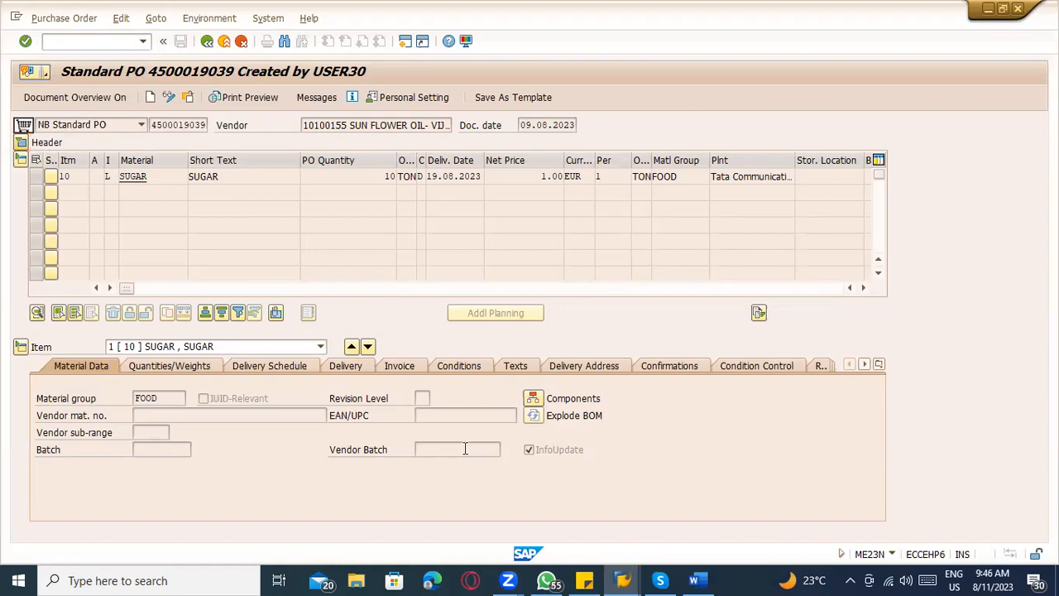
{"action": "key", "text": "alt+Tab"}
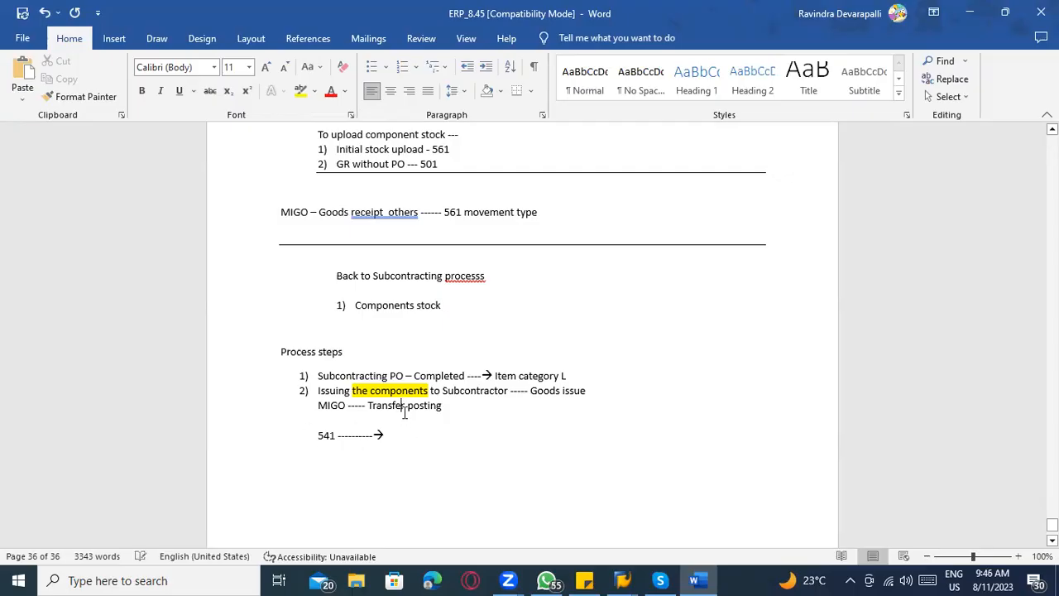
{"action": "left_click", "coordinate": [404, 439]}
{"action": "key", "text": "alt+Tab"}
{"action": "key", "text": "alt+Tab"}
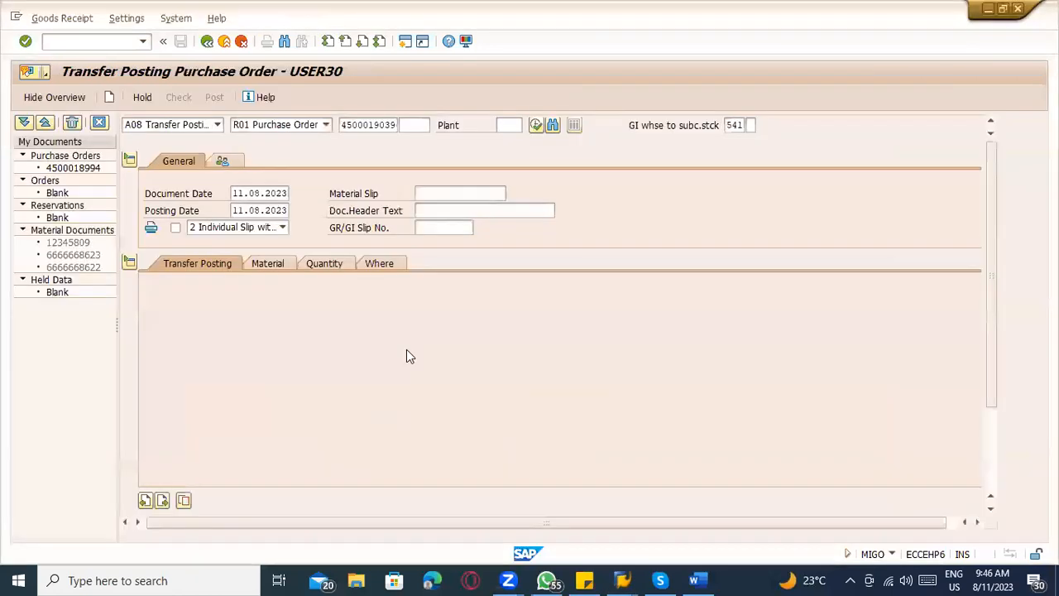
{"action": "left_click", "coordinate": [728, 125]}
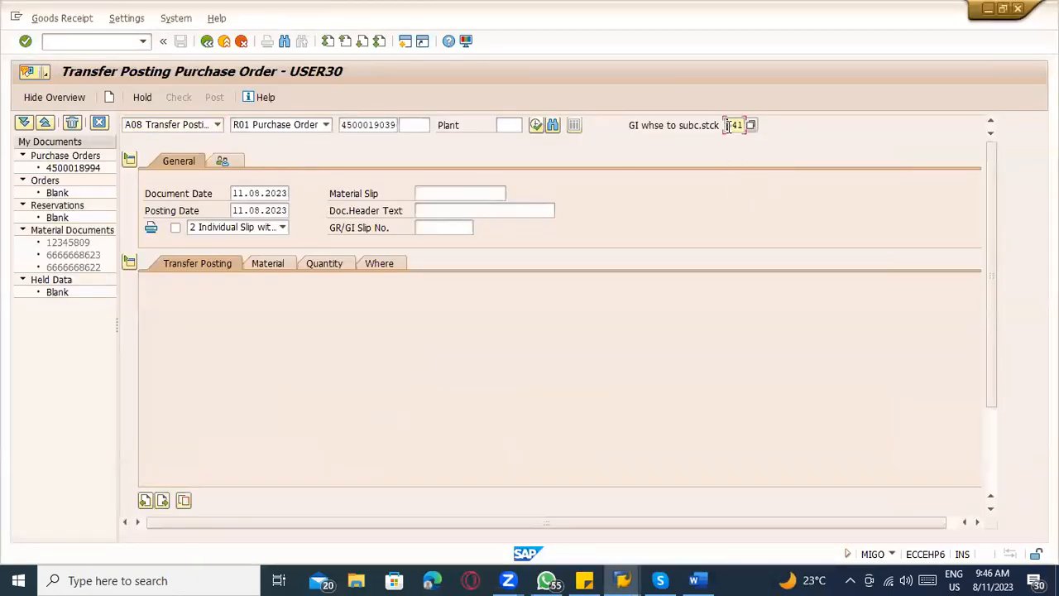
{"action": "key", "text": "alt+Tab"}
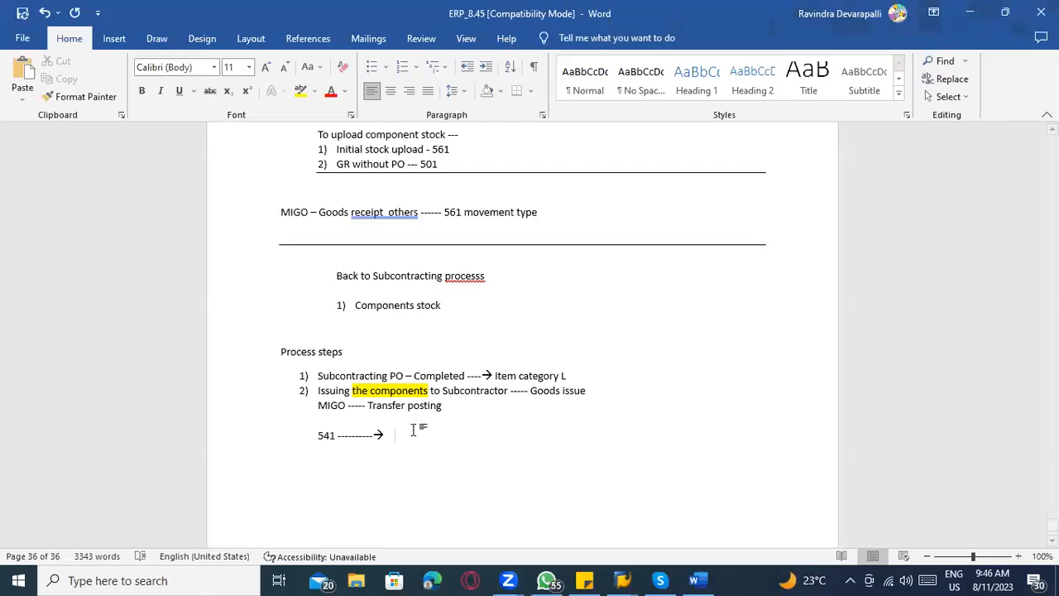
{"action": "key", "text": "alt+Tab"}
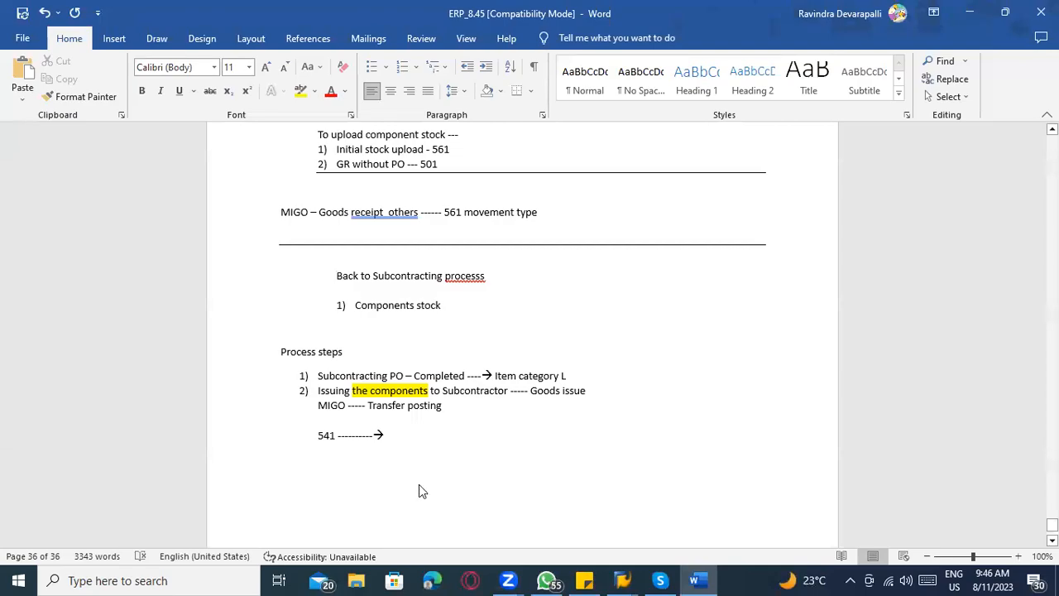
Dismiss the SAP GUI connection error and load the purchase order into the MIGO transfer posting with movement type 541.
{"action": "key", "text": "alt+Tab"}
{"action": "key", "text": "alt+Tab"}
{"action": "key", "text": "alt+Tab"}
{"action": "key", "text": "alt+Tab"}
{"action": "key", "text": "alt+Tab"}
{"action": "key", "text": "alt+Tab"}
{"action": "key", "text": "alt+Tab"}
{"action": "key", "text": "alt+Tab"}
{"action": "key", "text": "alt+Tab"}
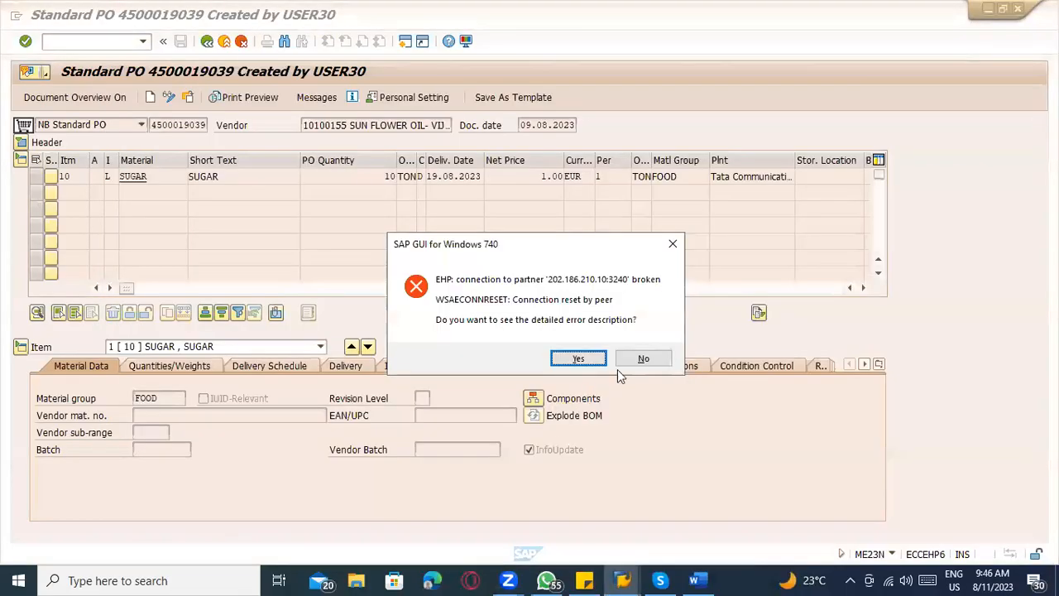
{"action": "left_click", "coordinate": [629, 364]}
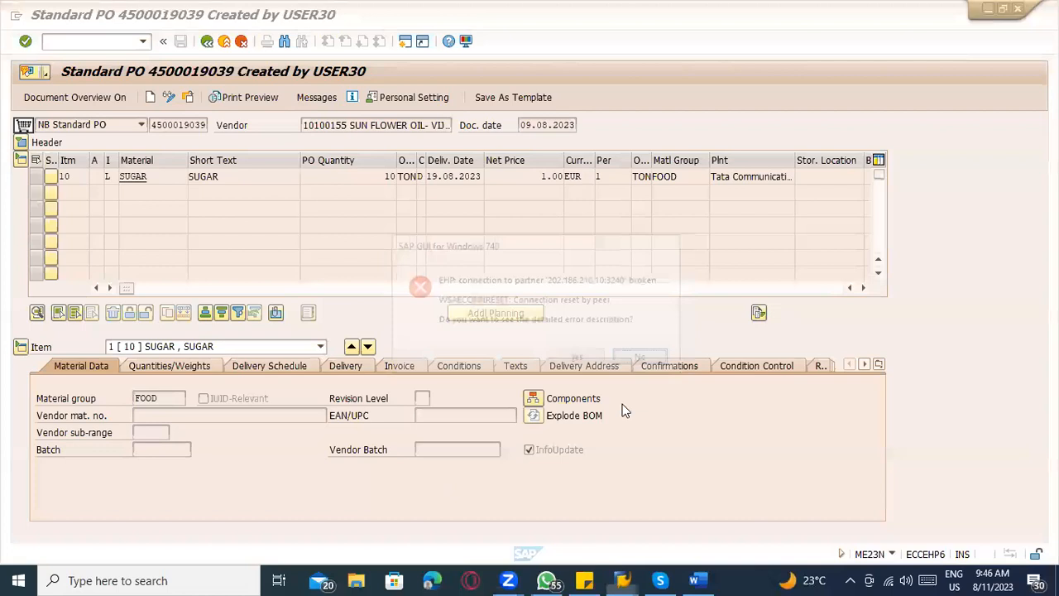
{"action": "key", "text": "alt+Tab"}
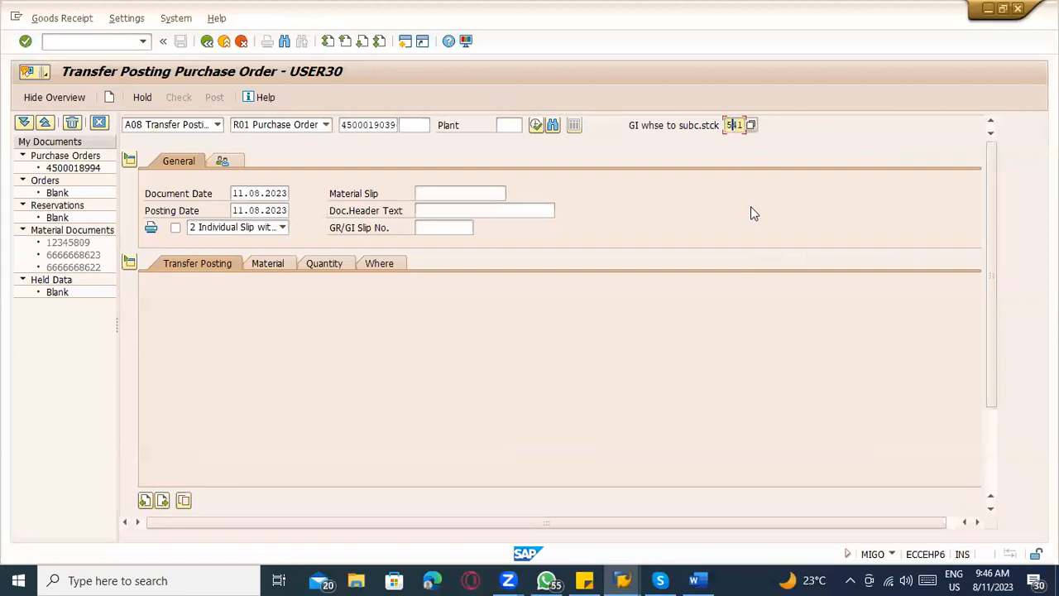
{"action": "key", "text": "Return"}
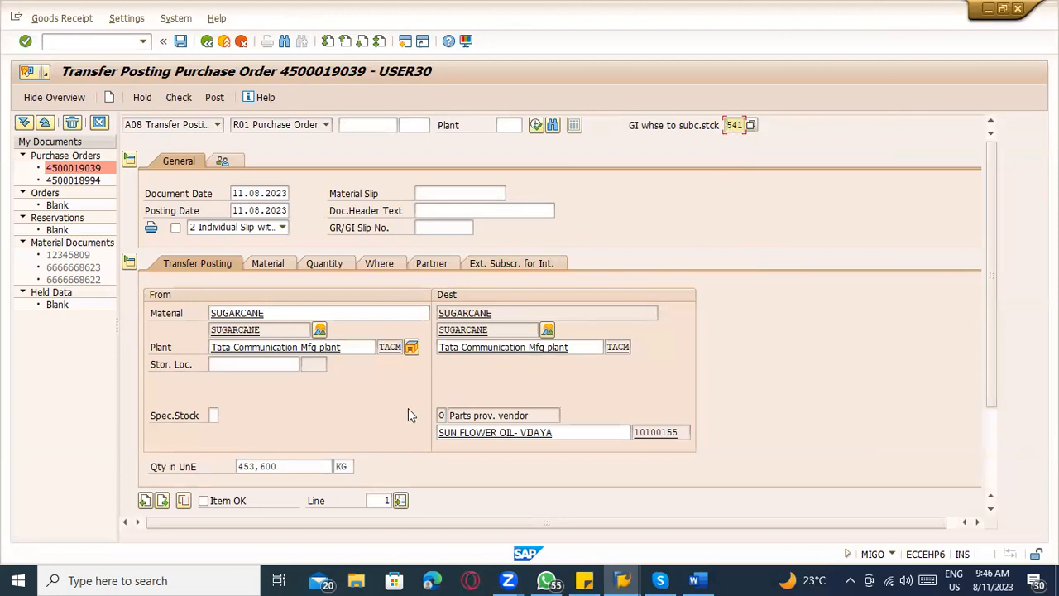
Set the issuing storage location of the SUGARCANE component to TATR.
{"action": "left_click", "coordinate": [277, 313]}
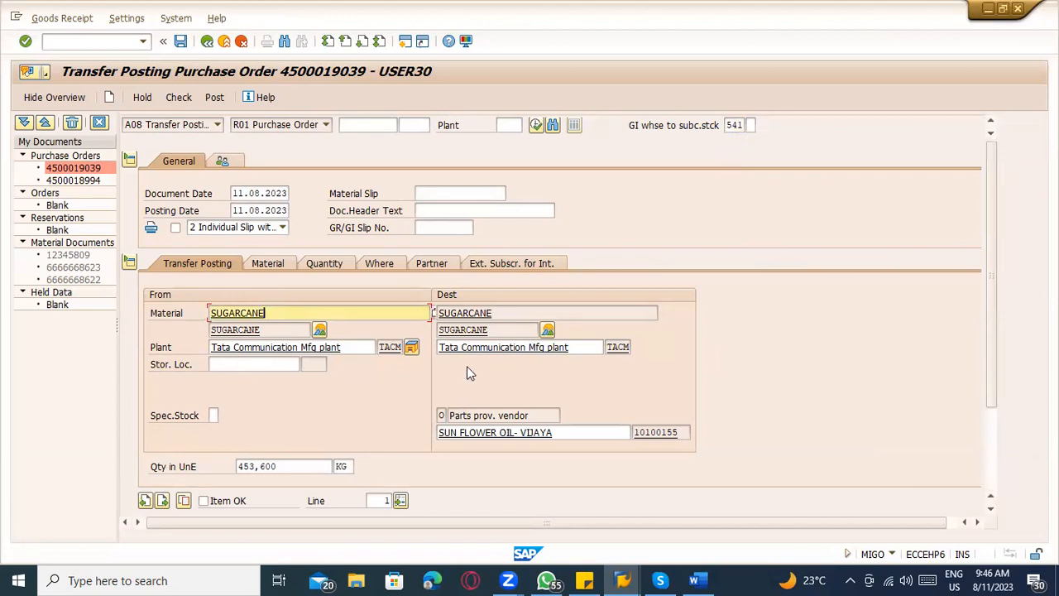
{"action": "left_click", "coordinate": [362, 348]}
{"action": "left_click", "coordinate": [263, 365]}
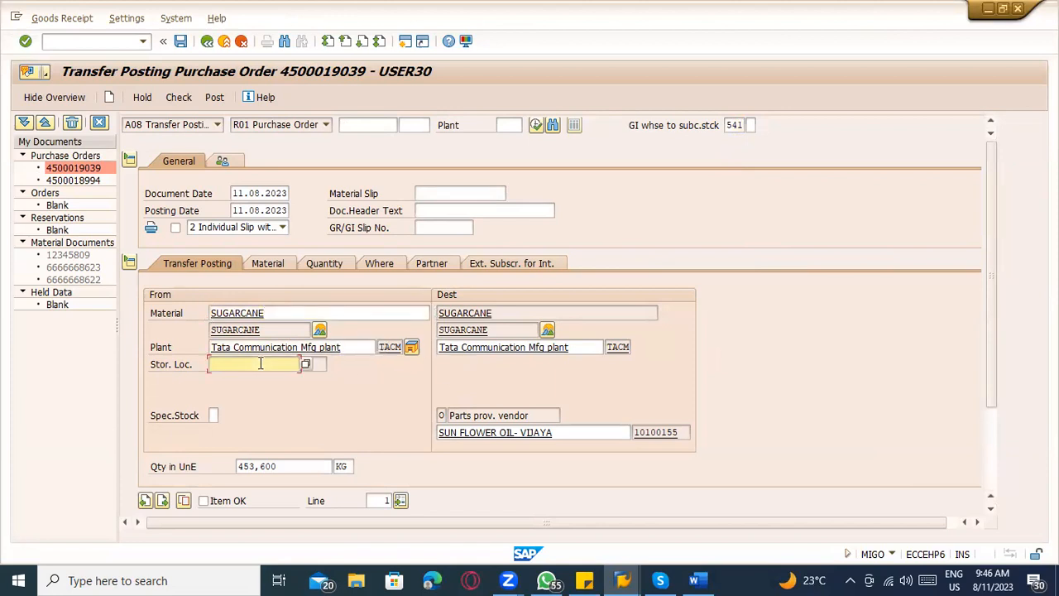
{"action": "type", "text": "TA"}
{"action": "type", "text": "TR"}
{"action": "key", "text": "Return"}
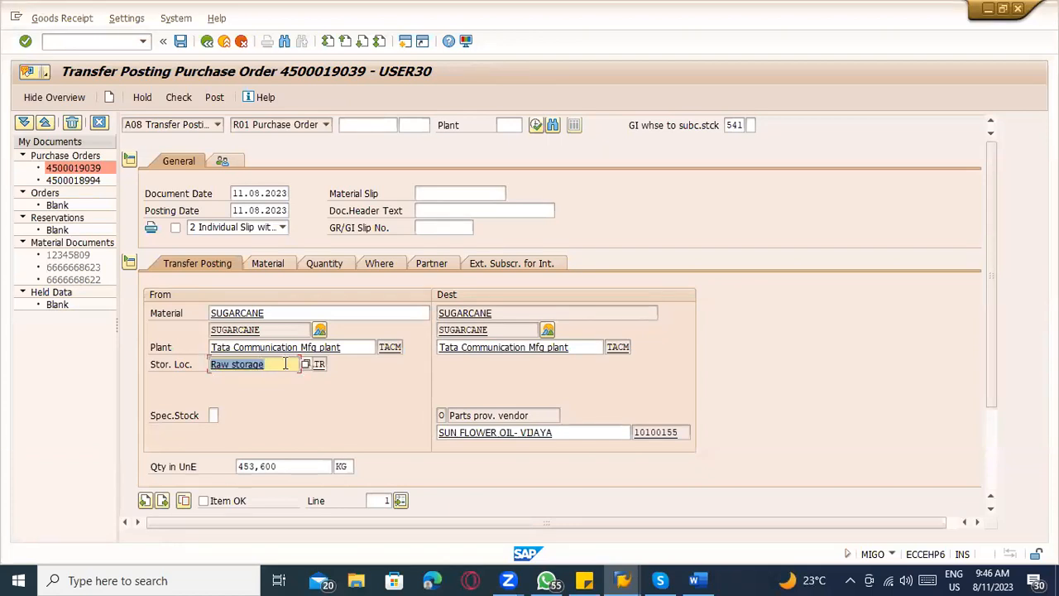
{"action": "left_click", "coordinate": [286, 364]}
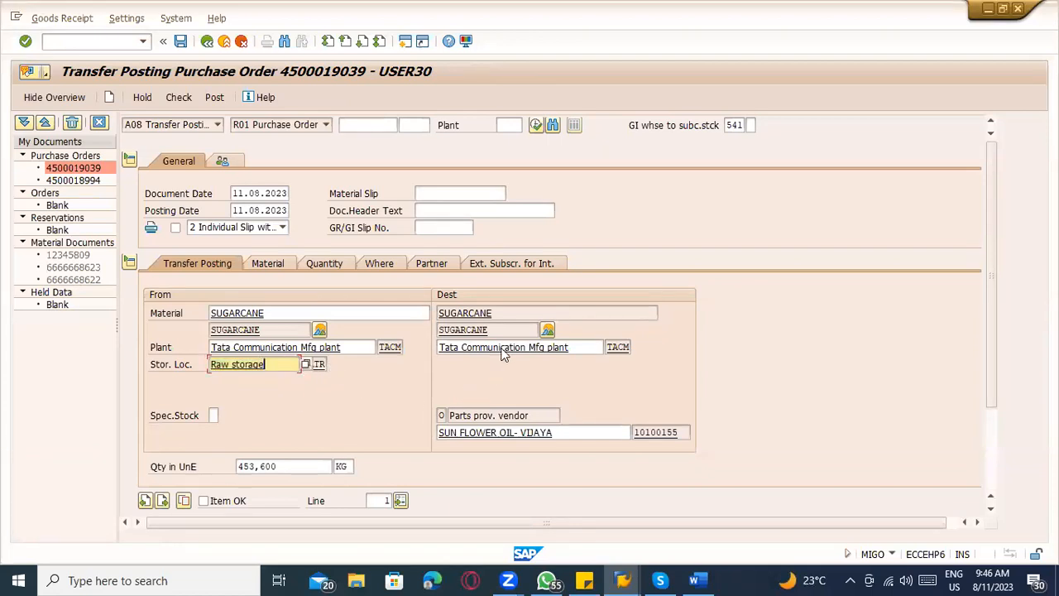
Examine the SUGARCANE line's destination special stock, vendor and quantity, and open its Where details.
{"action": "left_click_drag", "start_coordinate": [530, 415], "coordinate": [413, 416]}
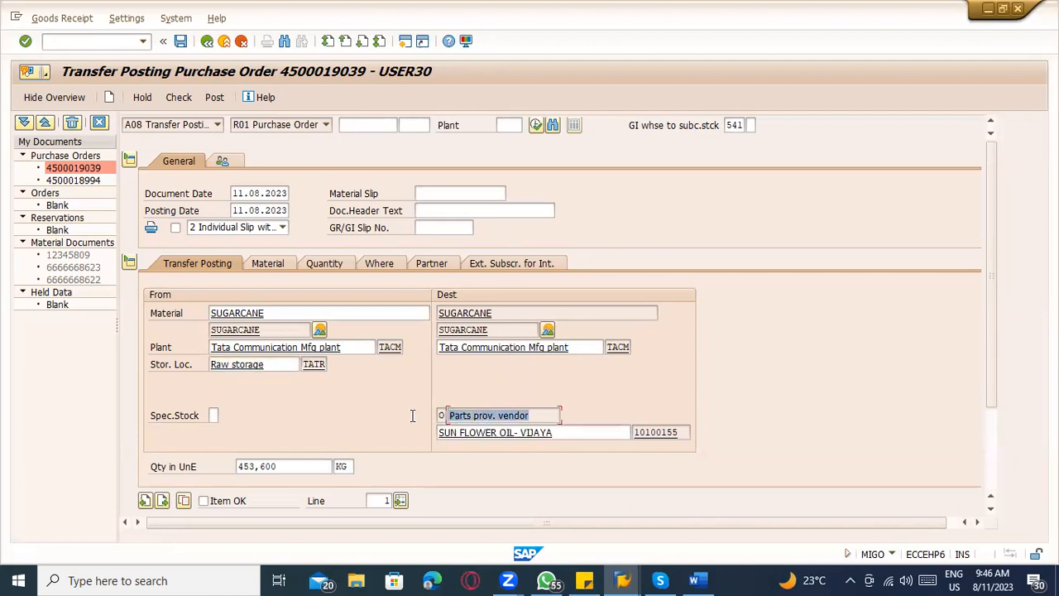
{"action": "left_click_drag", "start_coordinate": [567, 440], "coordinate": [423, 433]}
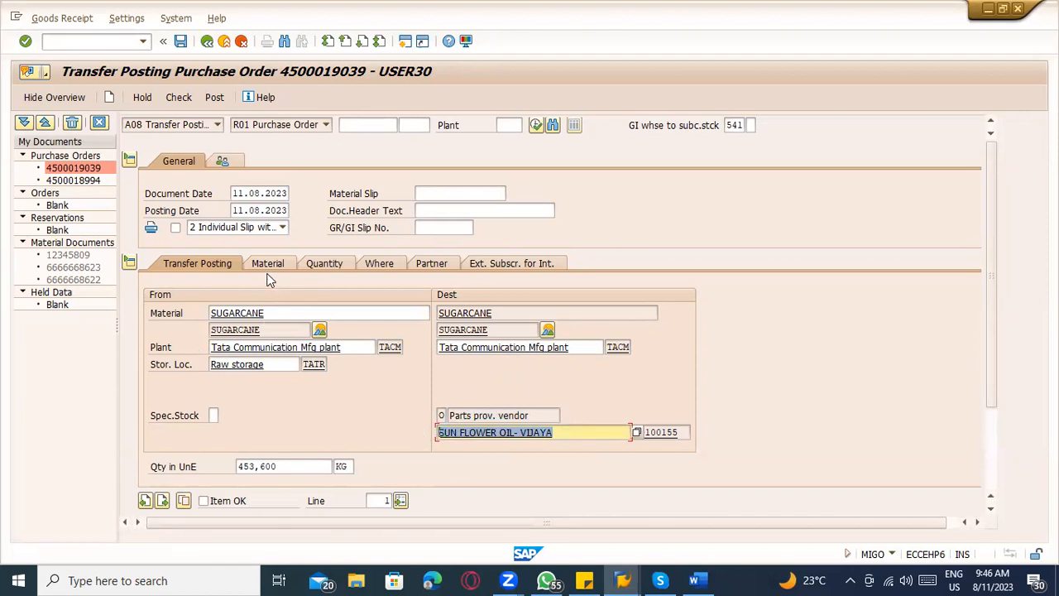
{"action": "left_click_drag", "start_coordinate": [282, 466], "coordinate": [189, 460]}
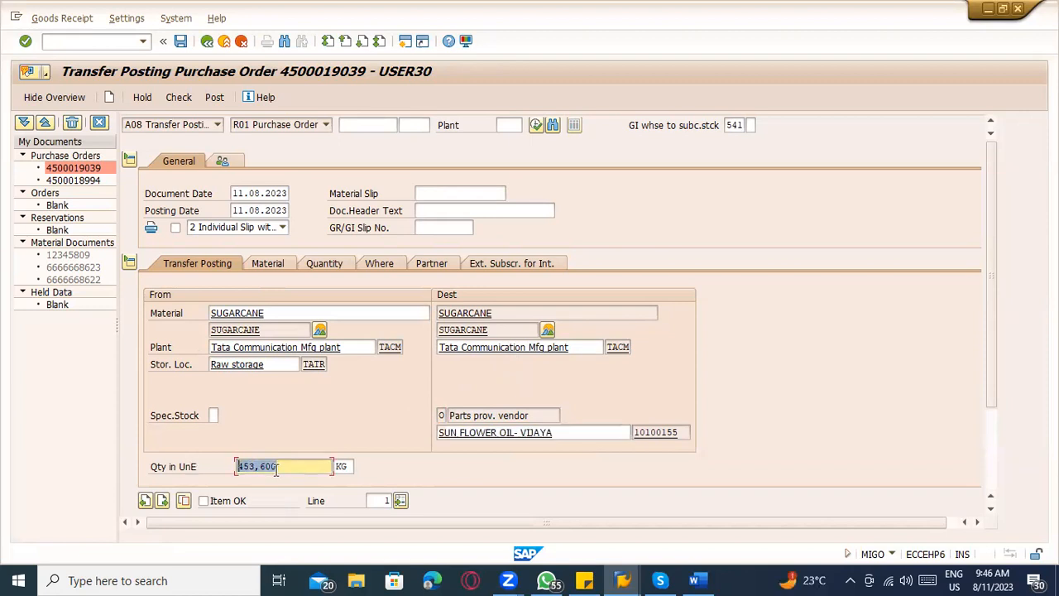
{"action": "left_click", "coordinate": [386, 265]}
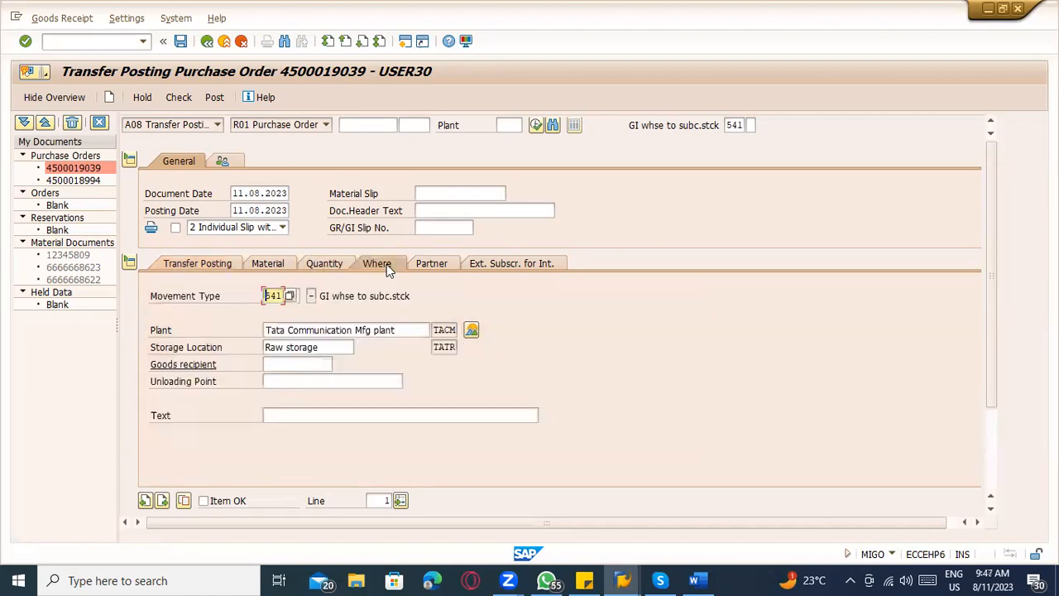
Examine the stock overview of SUGARCANE for plant TACM, then return to the line's Transfer Posting details.
{"action": "left_click", "coordinate": [471, 337]}
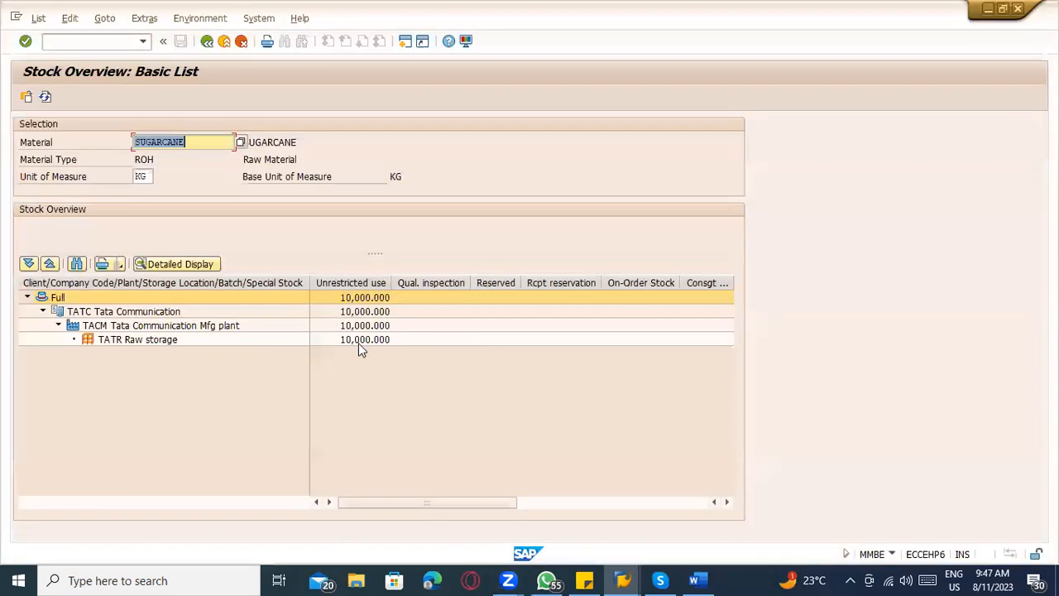
{"action": "left_click", "coordinate": [359, 341]}
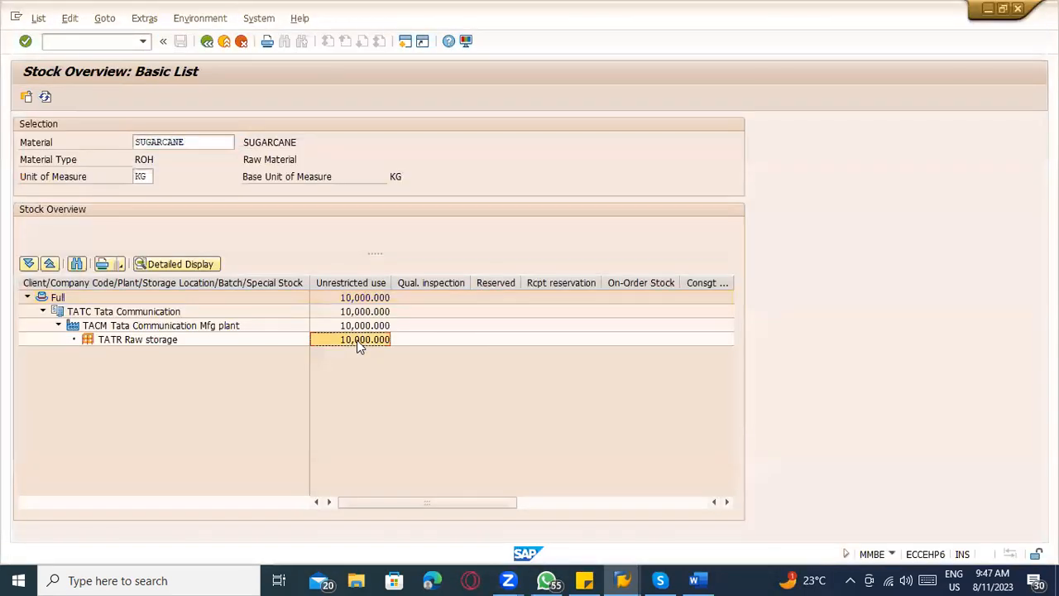
{"action": "left_click", "coordinate": [207, 42]}
{"action": "left_click", "coordinate": [205, 266]}
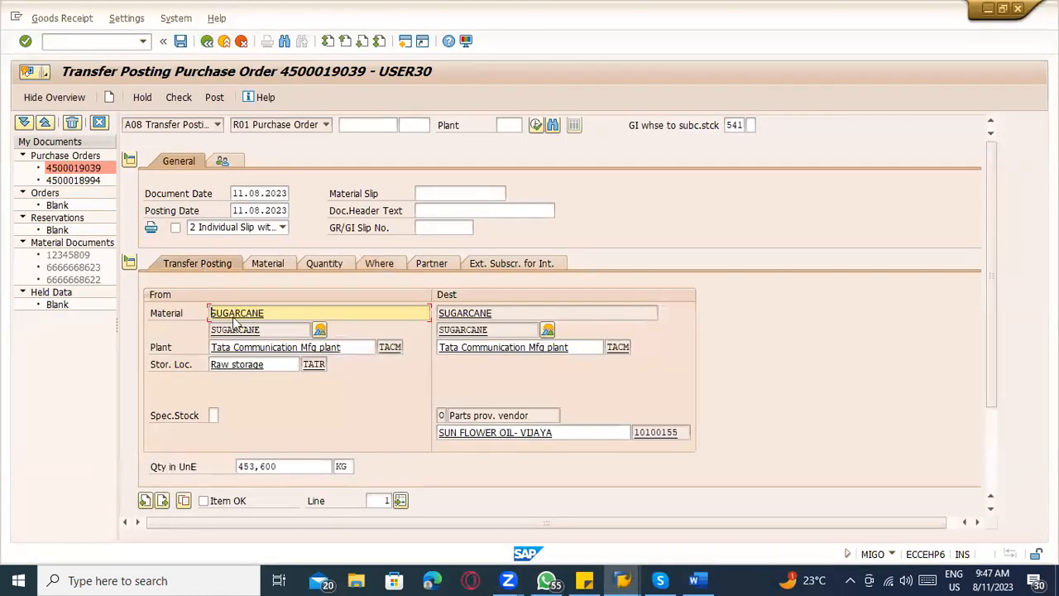
Mark the SUGARCANE line as Item OK, check the transfer posting and close the message log.
{"action": "left_click", "coordinate": [281, 466]}
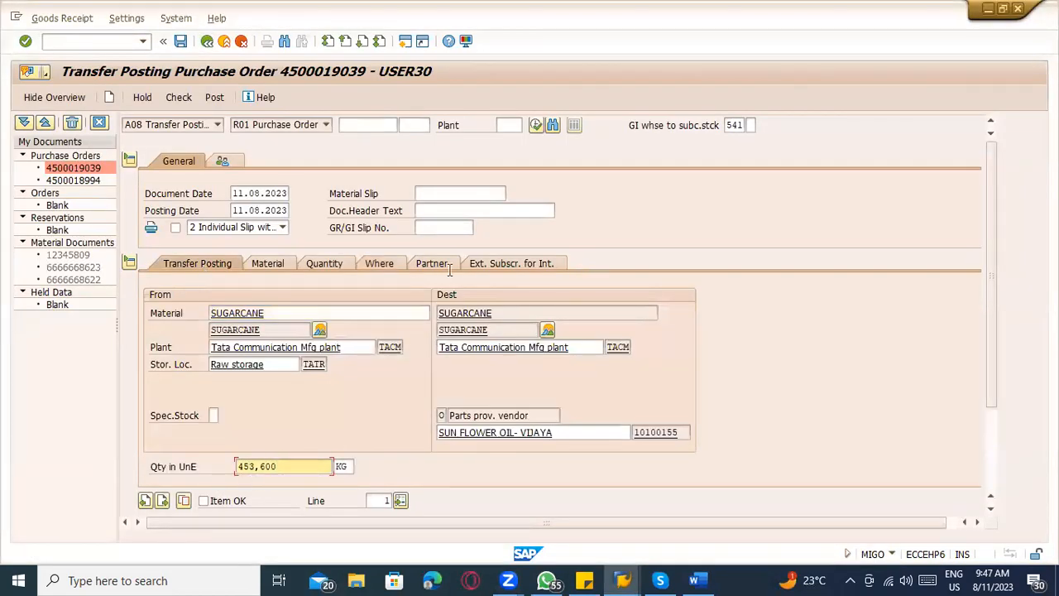
{"action": "key", "text": "Return"}
{"action": "left_click", "coordinate": [204, 449]}
{"action": "scroll", "coordinate": [276, 425], "scroll_direction": "up", "scroll_amount": 2}
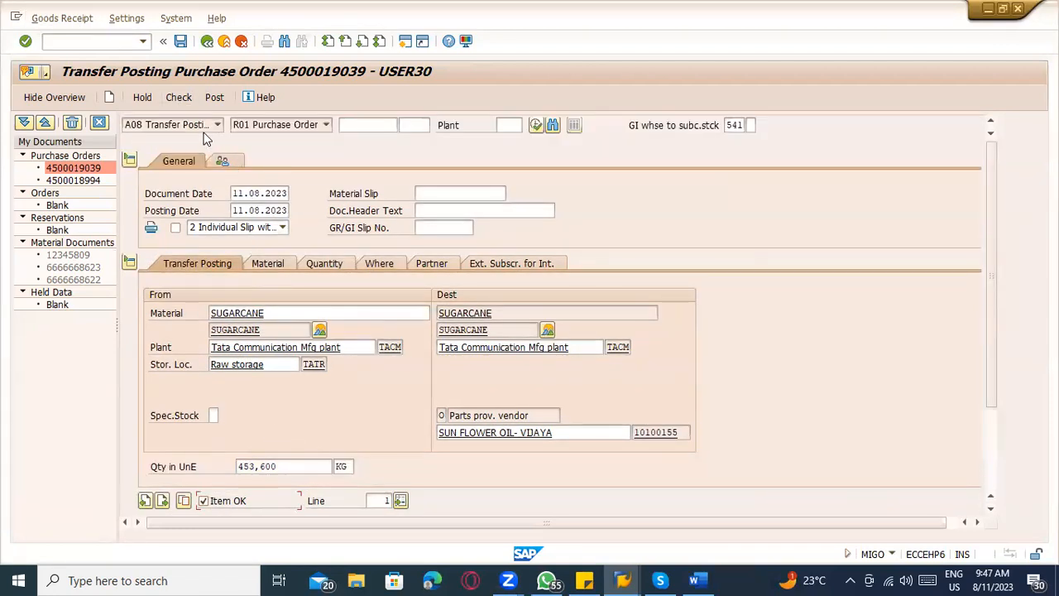
{"action": "left_click", "coordinate": [176, 97]}
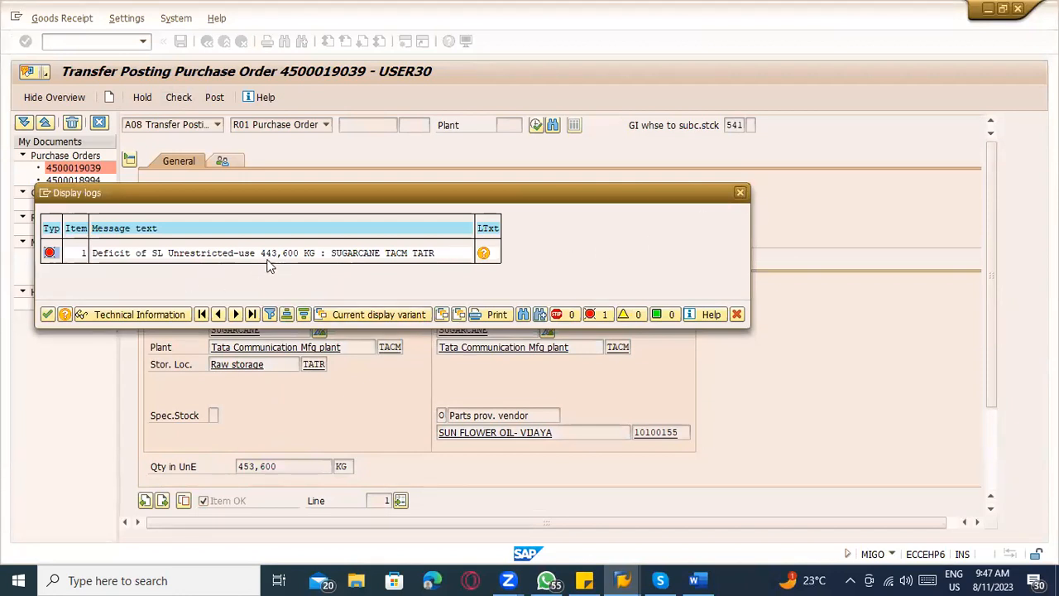
{"action": "left_click", "coordinate": [742, 195]}
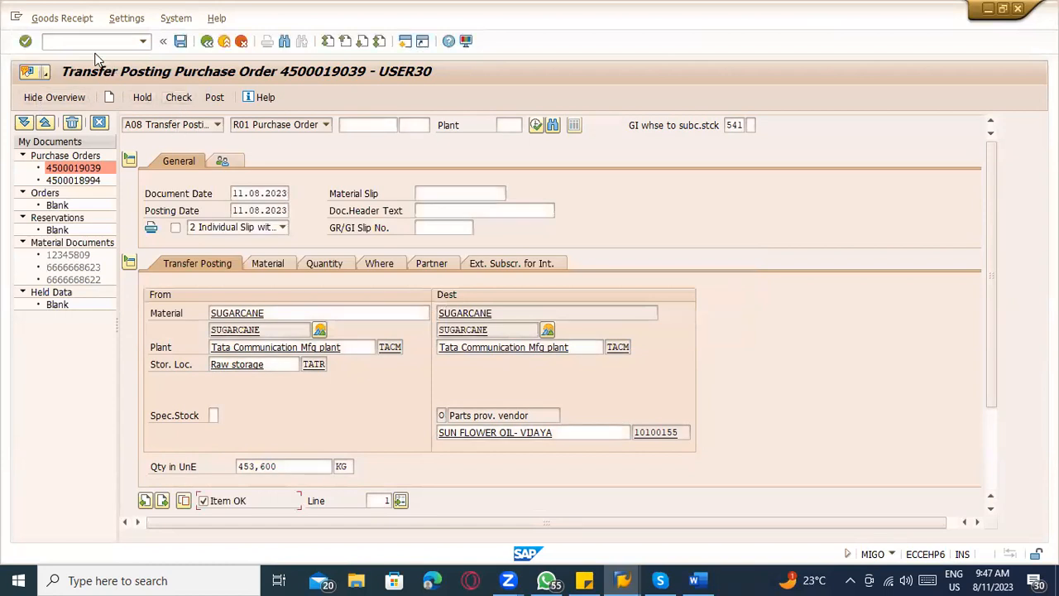
Restart MIGO as a Goods Receipt with reference Other and movement type 561.
{"action": "left_click", "coordinate": [94, 41]}
{"action": "type", "text": "/nmigo"}
{"action": "key", "text": "Return"}
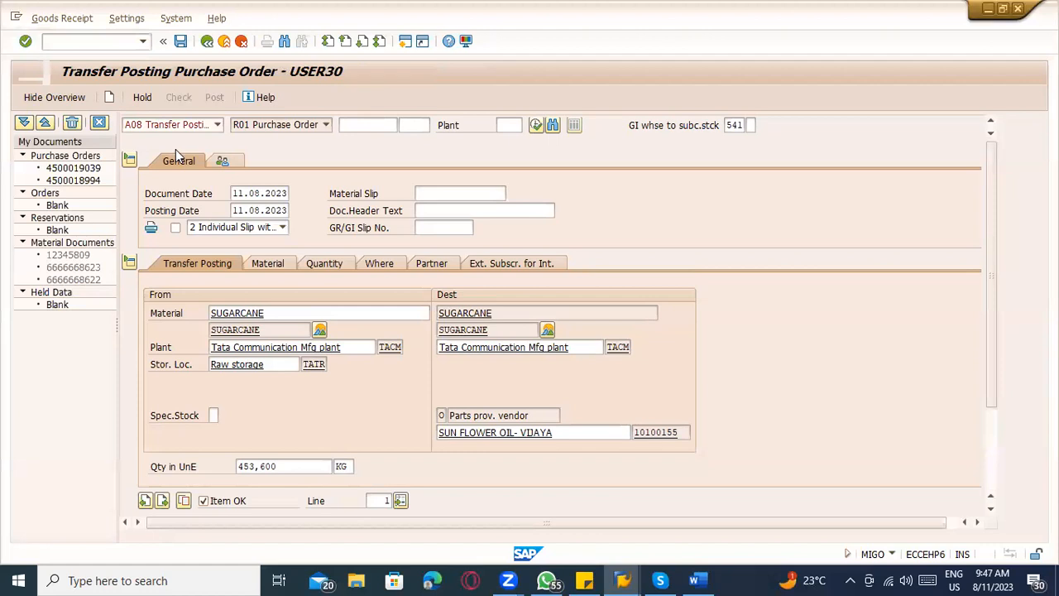
{"action": "left_click", "coordinate": [173, 125]}
{"action": "left_click", "coordinate": [173, 139]}
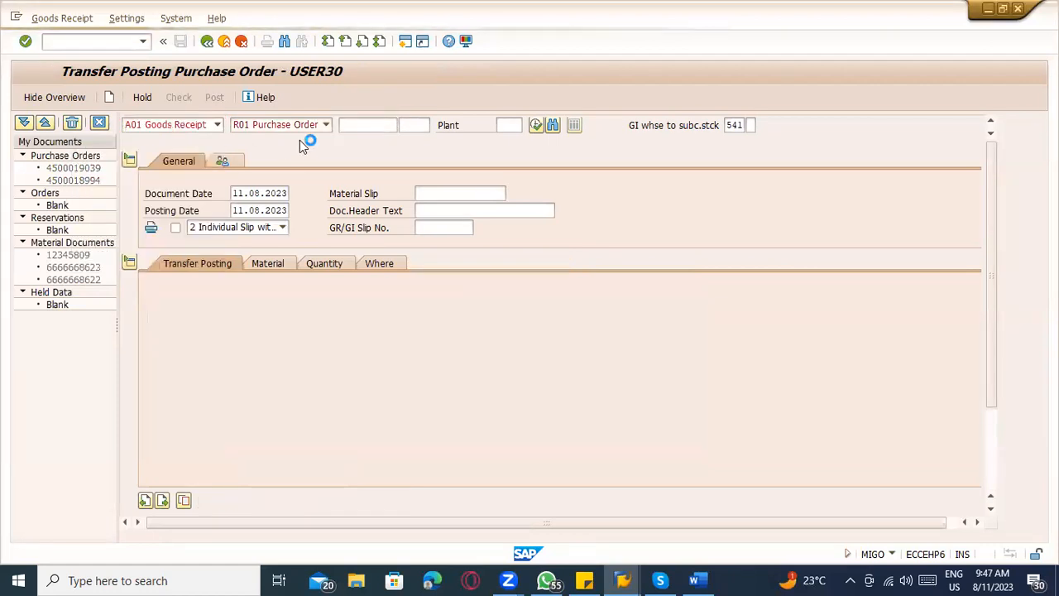
{"action": "type", "text": "561"}
{"action": "key", "text": "Return"}
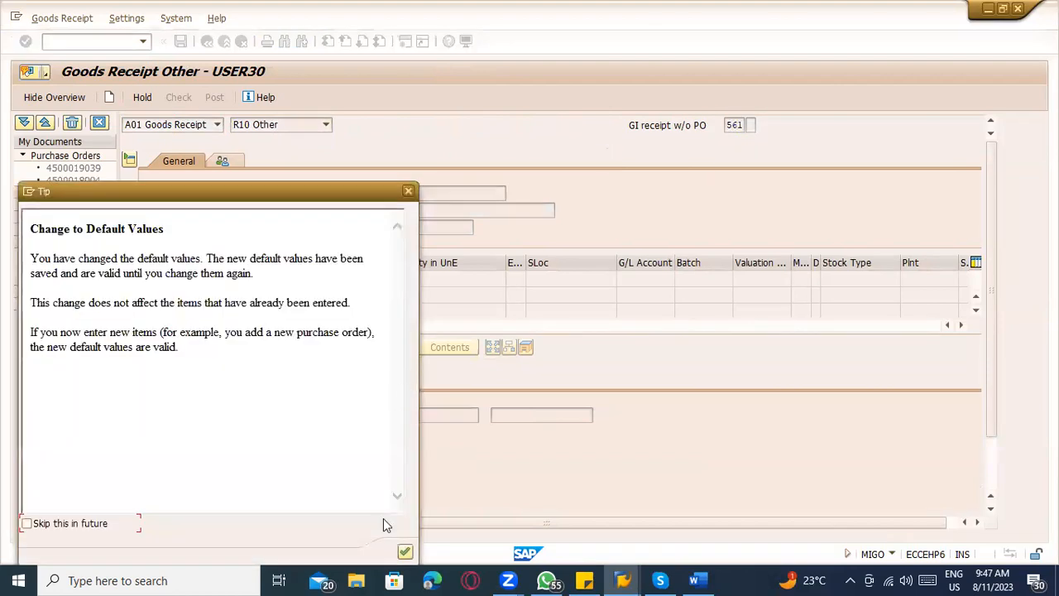
{"action": "key", "text": "Return"}
Enter material SUGARCANE with a quantity of 453,600 and an external amount in local currency of 500000.
{"action": "left_click", "coordinate": [334, 413]}
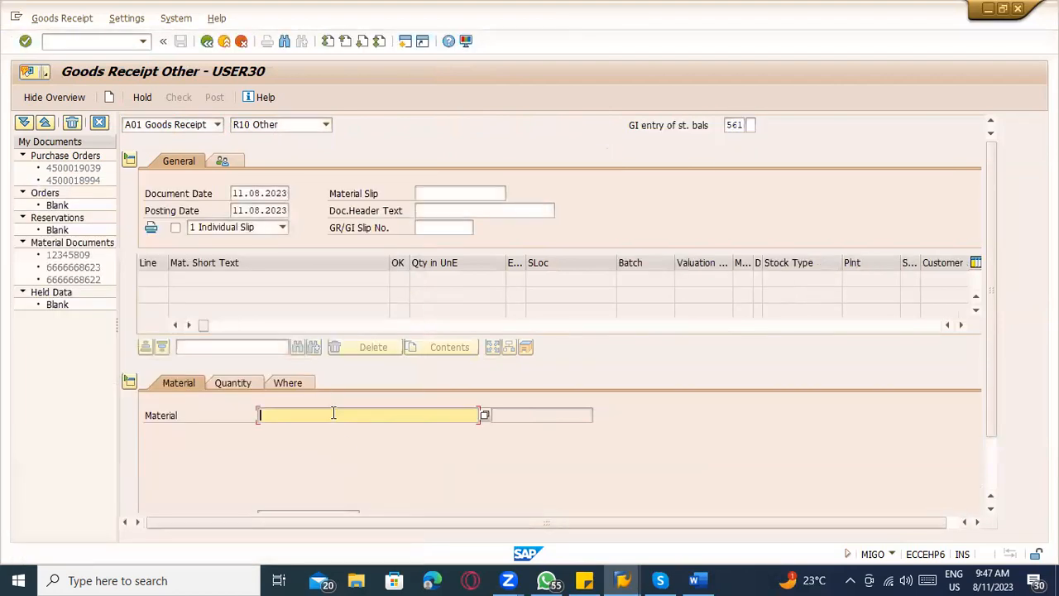
{"action": "left_click", "coordinate": [334, 427]}
{"action": "key", "text": "Return"}
{"action": "left_click", "coordinate": [229, 383]}
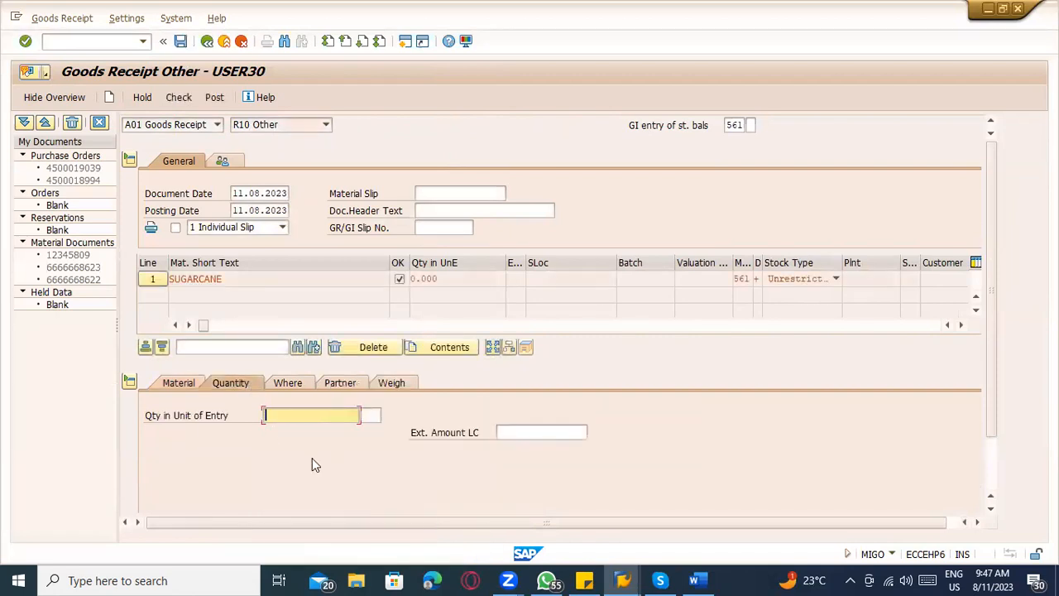
{"action": "left_click", "coordinate": [309, 421]}
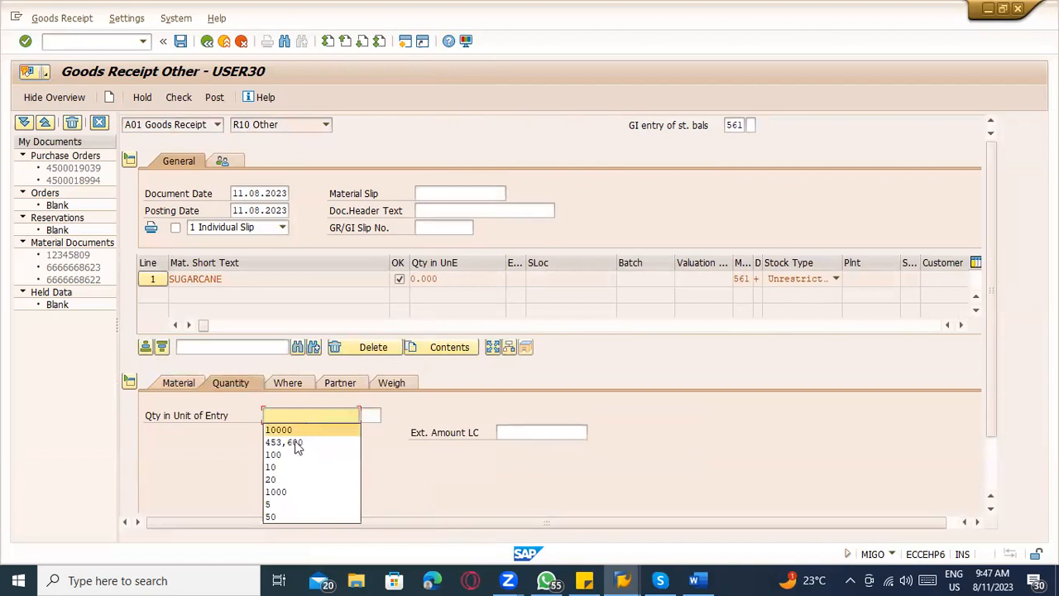
{"action": "left_click", "coordinate": [298, 444]}
{"action": "left_click", "coordinate": [536, 434]}
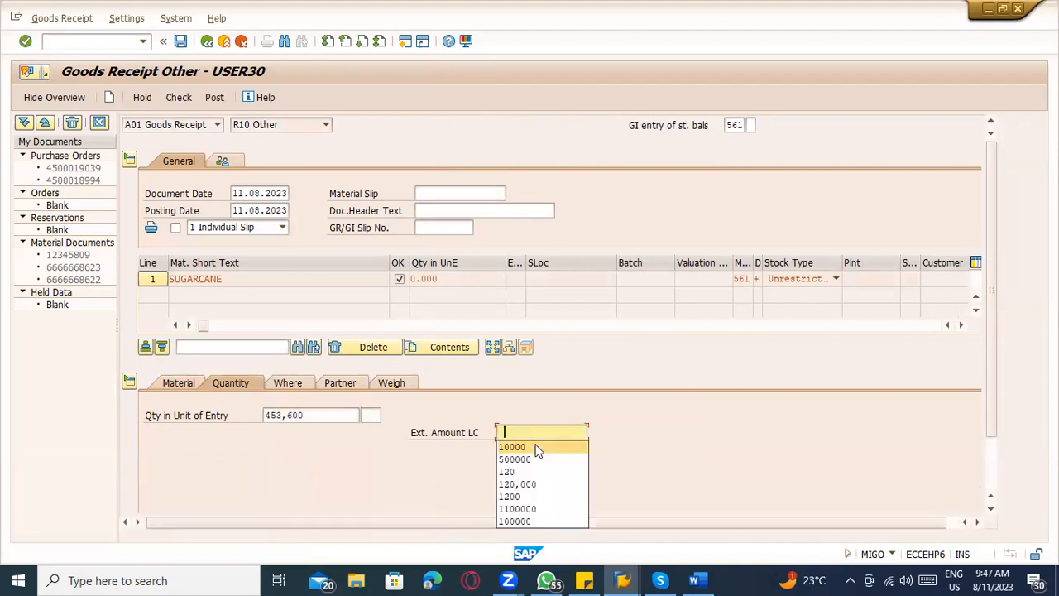
{"action": "left_click", "coordinate": [536, 459]}
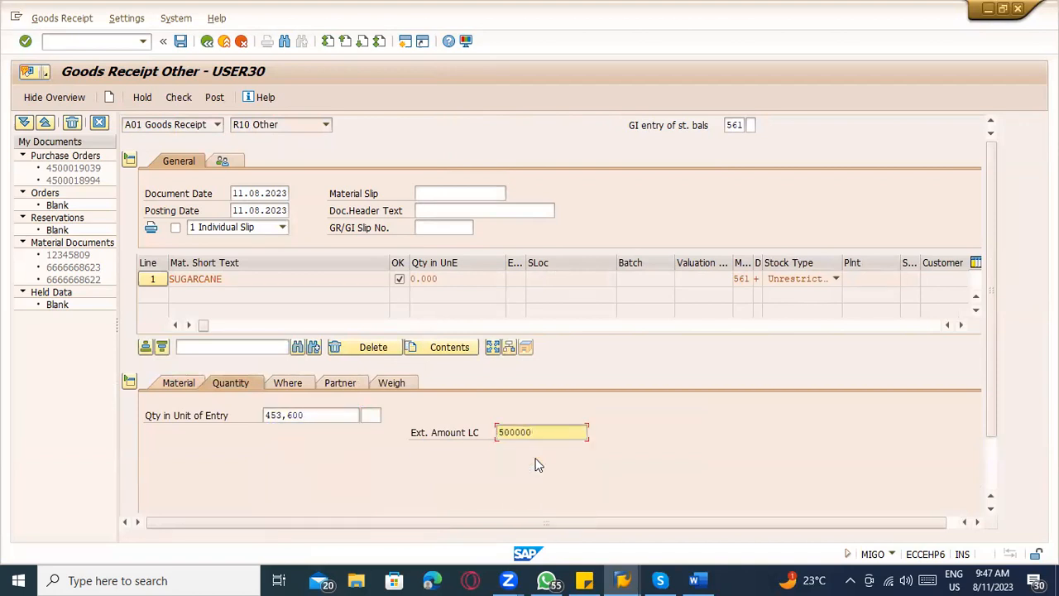
{"action": "key", "text": "Return"}
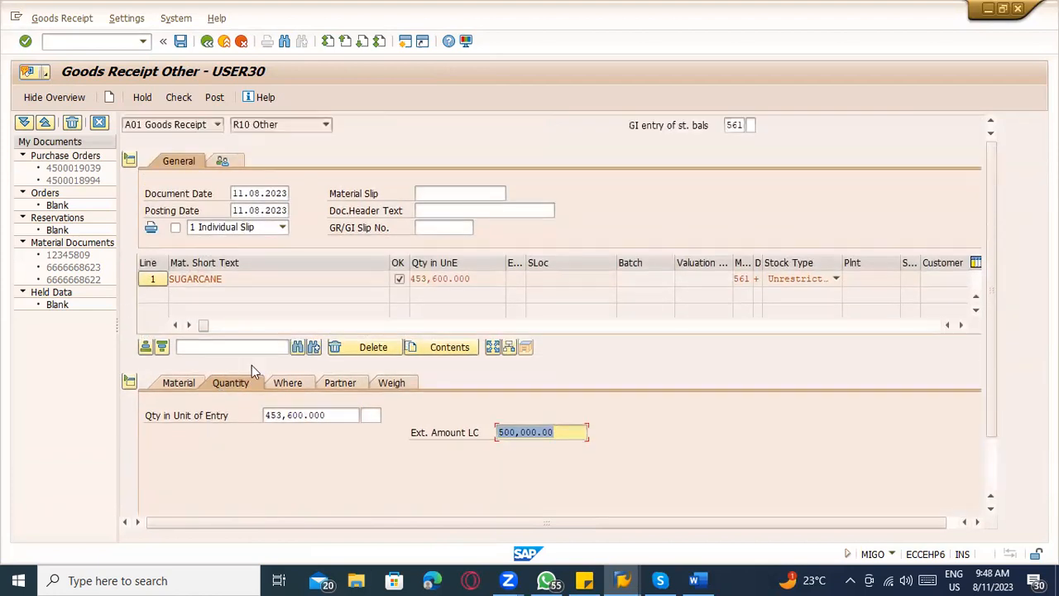
Set the SUGARCANE receipt line to plant TACM and storage location TATR, and try to post the goods receipt.
{"action": "left_click", "coordinate": [295, 383]}
{"action": "left_click", "coordinate": [289, 443]}
{"action": "left_click", "coordinate": [287, 463]}
{"action": "left_click", "coordinate": [287, 475]}
{"action": "key", "text": "Return"}
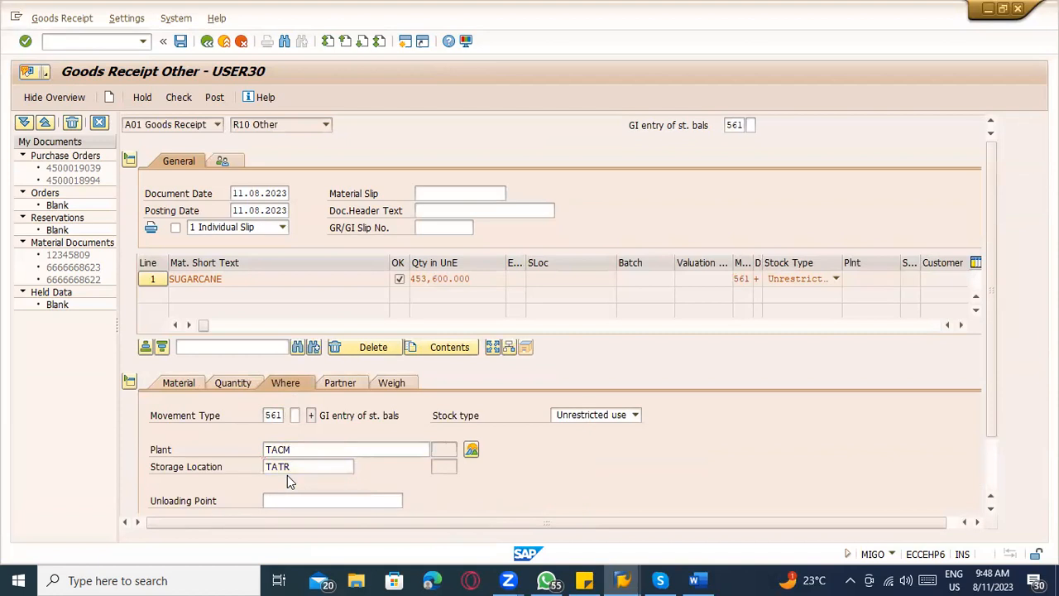
{"action": "key", "text": "ctrl+s"}
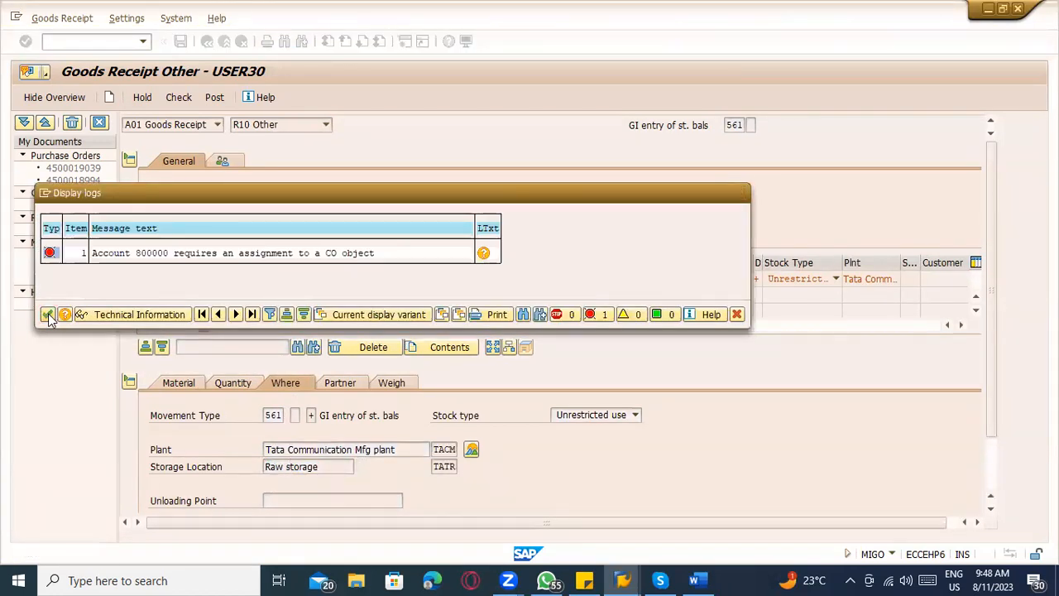
{"action": "left_click", "coordinate": [48, 313]}
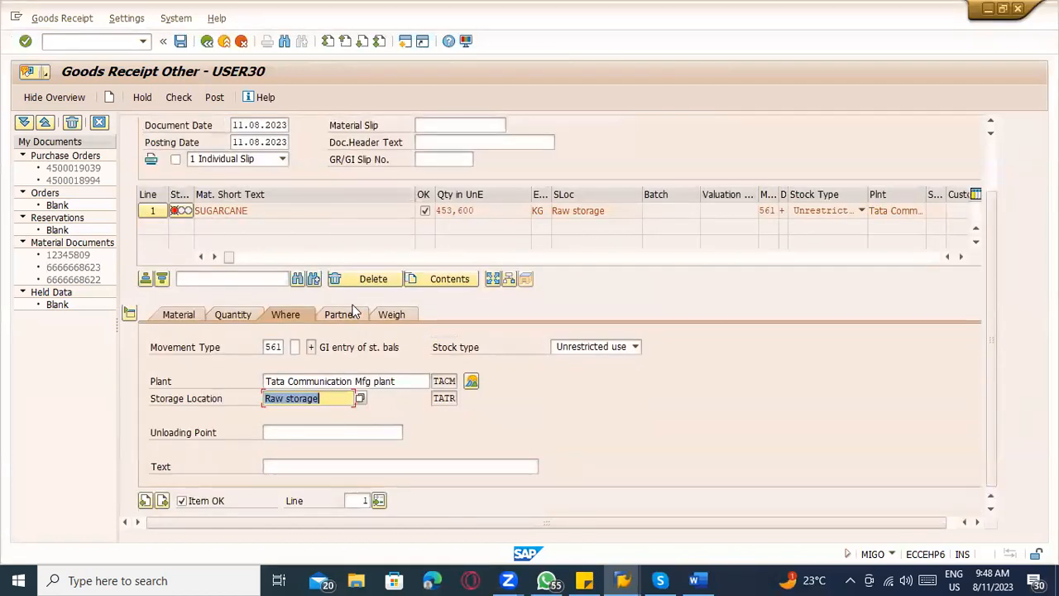
Examine the SUGARCANE receipt line's quantity, material, partner and location details, and check the document again.
{"action": "left_click", "coordinate": [231, 316]}
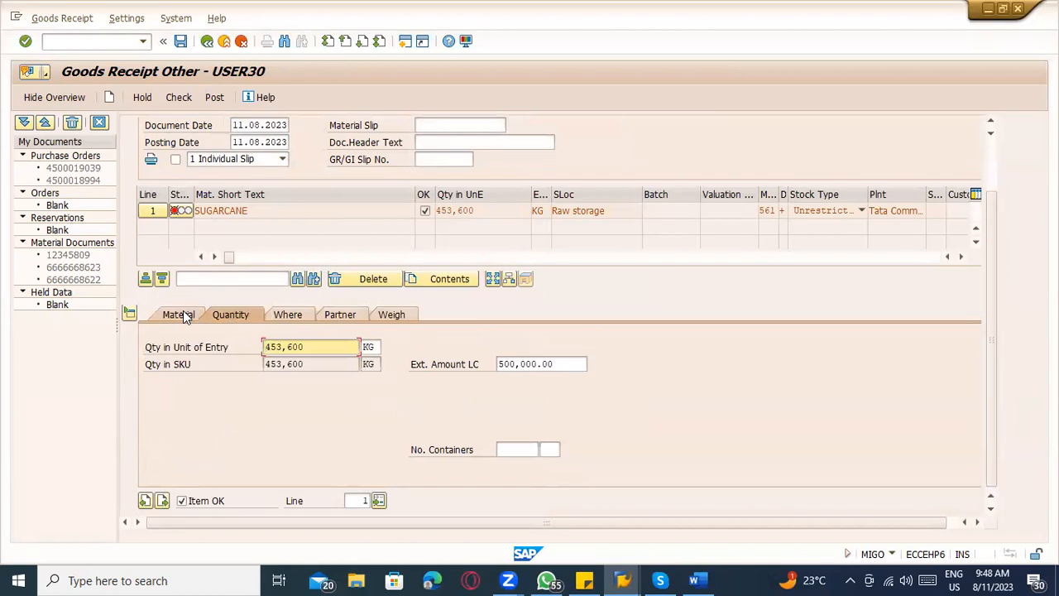
{"action": "left_click", "coordinate": [181, 313]}
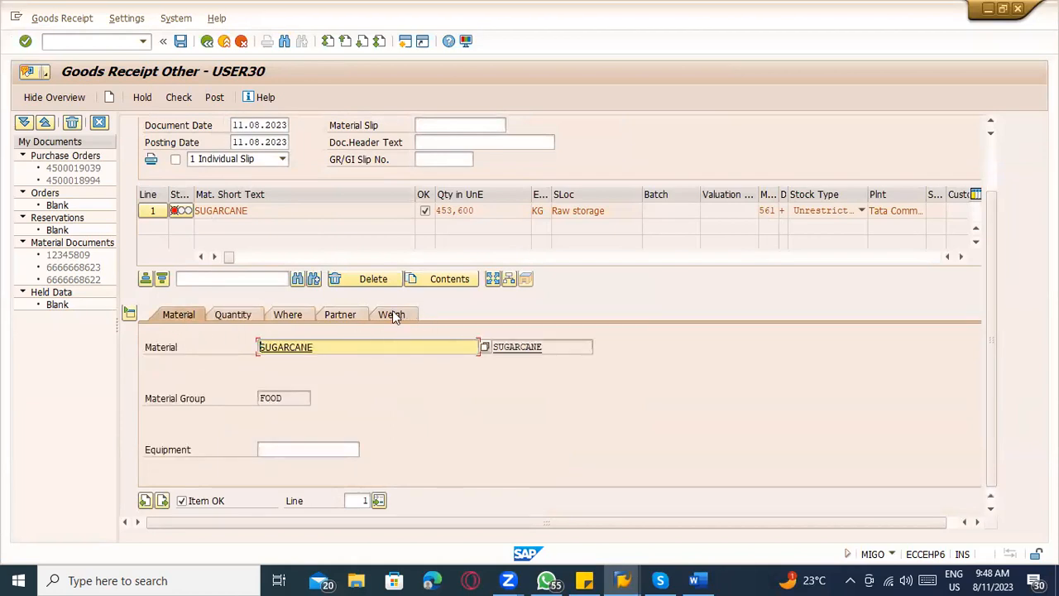
{"action": "left_click", "coordinate": [338, 315]}
{"action": "left_click", "coordinate": [290, 315]}
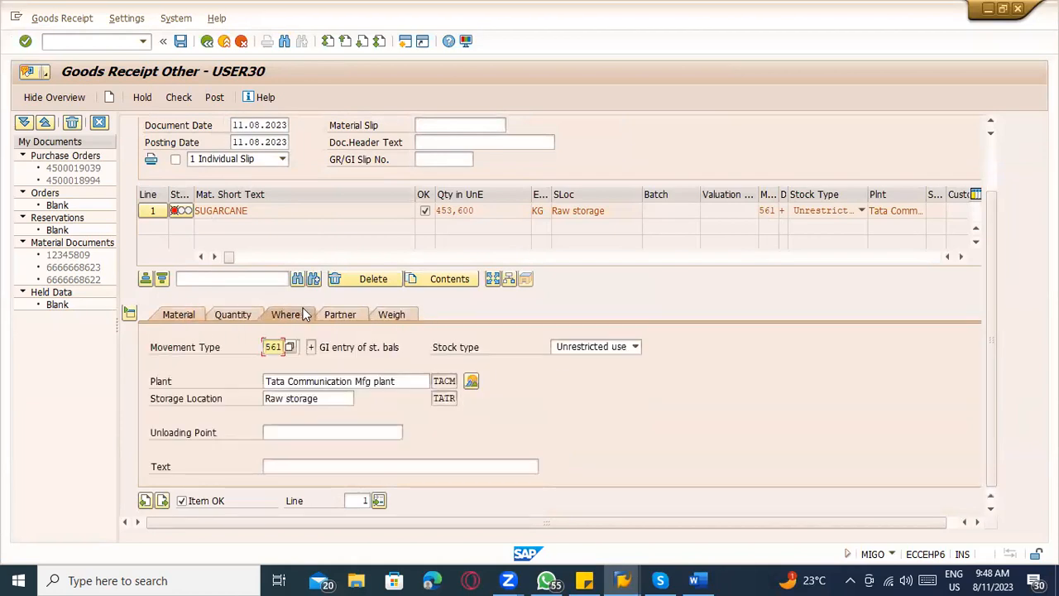
{"action": "scroll", "coordinate": [269, 298], "scroll_direction": "up", "scroll_amount": 2}
{"action": "left_click", "coordinate": [177, 98]}
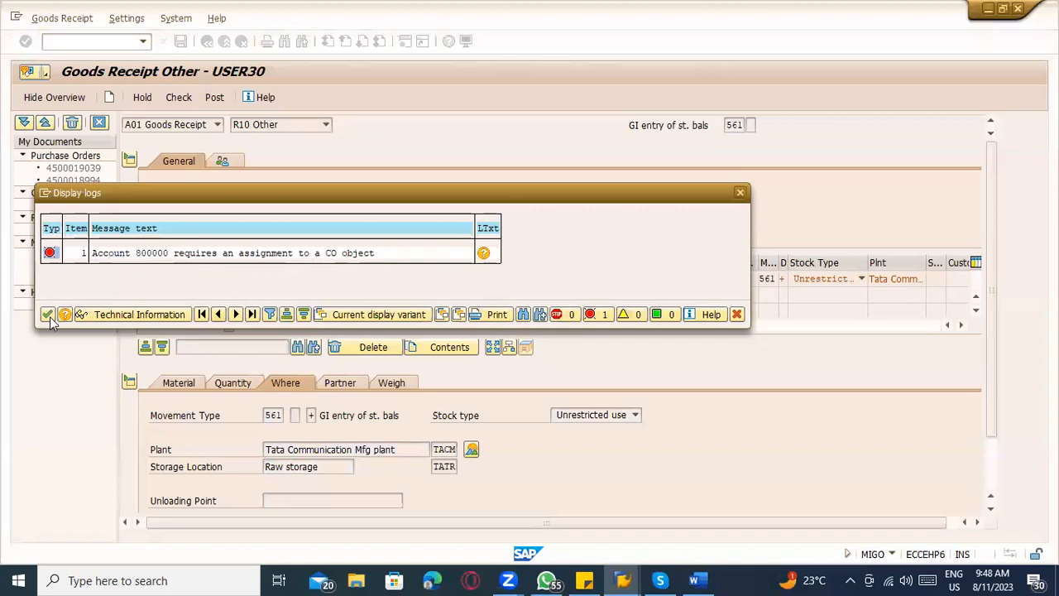
{"action": "left_click", "coordinate": [47, 314]}
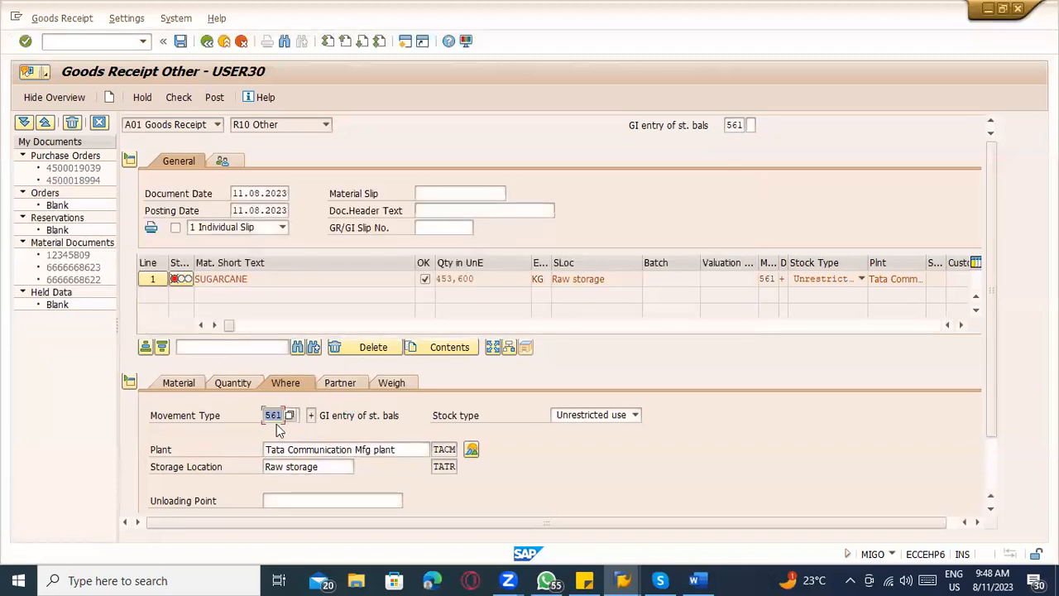
Set both the default and the SUGARCANE line's movement type to 501, and check the goods receipt.
{"action": "left_click", "coordinate": [735, 125]}
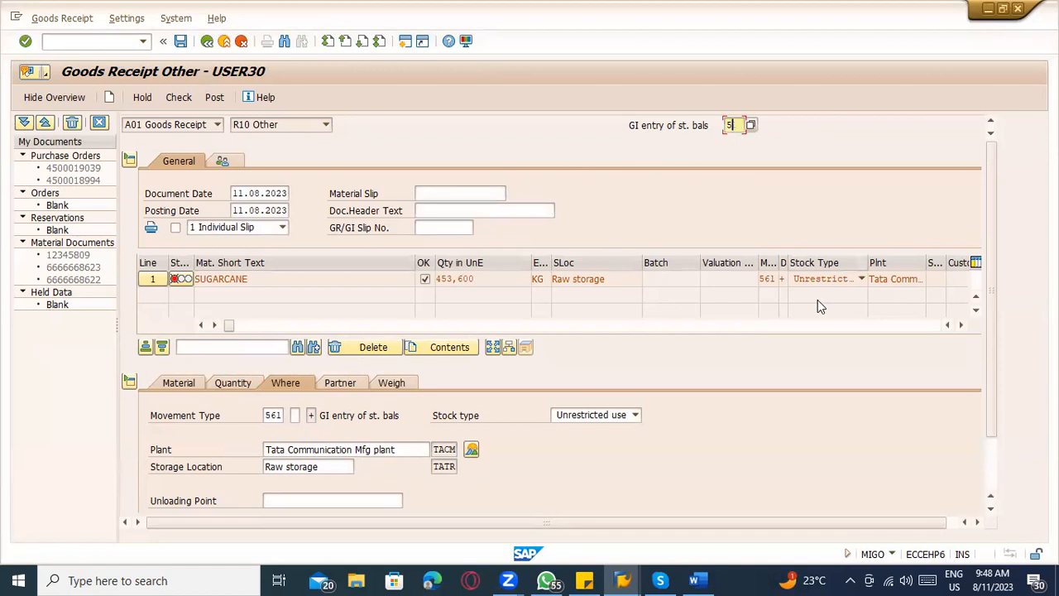
{"action": "key", "text": "Return"}
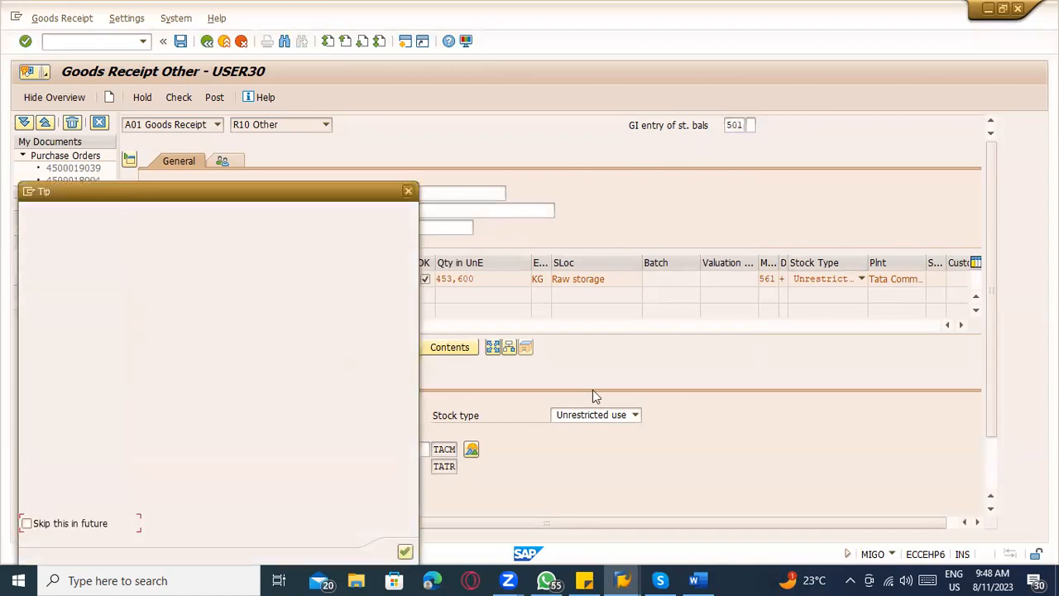
{"action": "key", "text": "Return"}
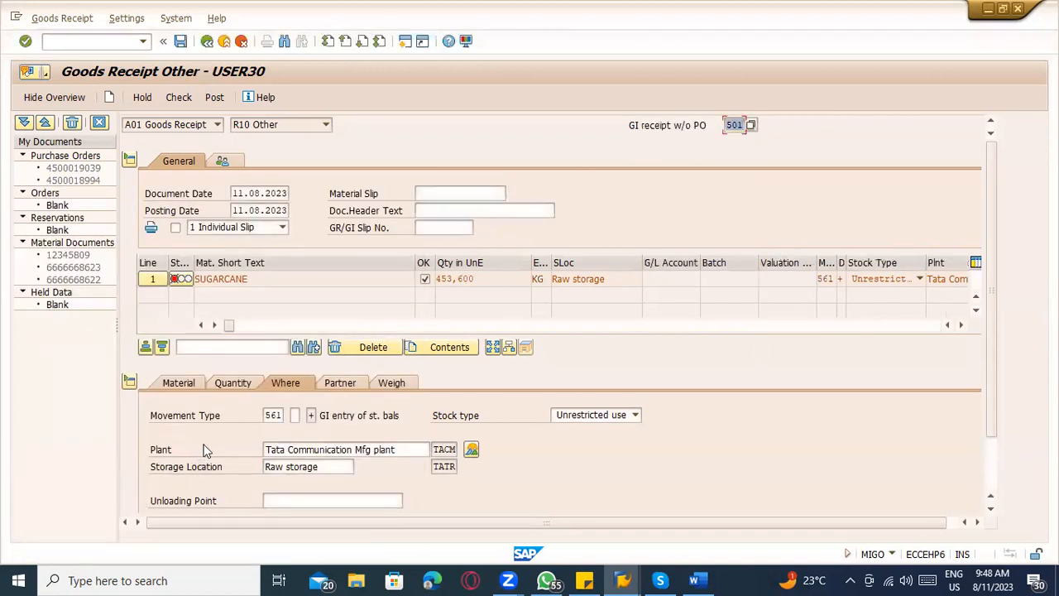
{"action": "left_click", "coordinate": [270, 416]}
{"action": "type", "text": "01"}
{"action": "key", "text": "Return"}
{"action": "type", "text": "50"}
{"action": "key", "text": "Return"}
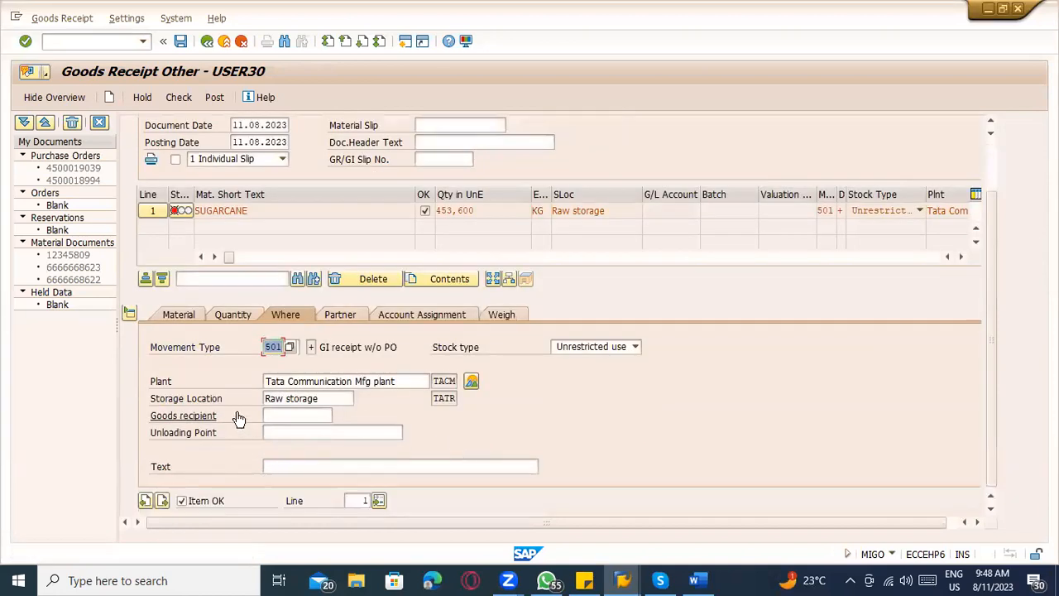
{"action": "left_click", "coordinate": [178, 101]}
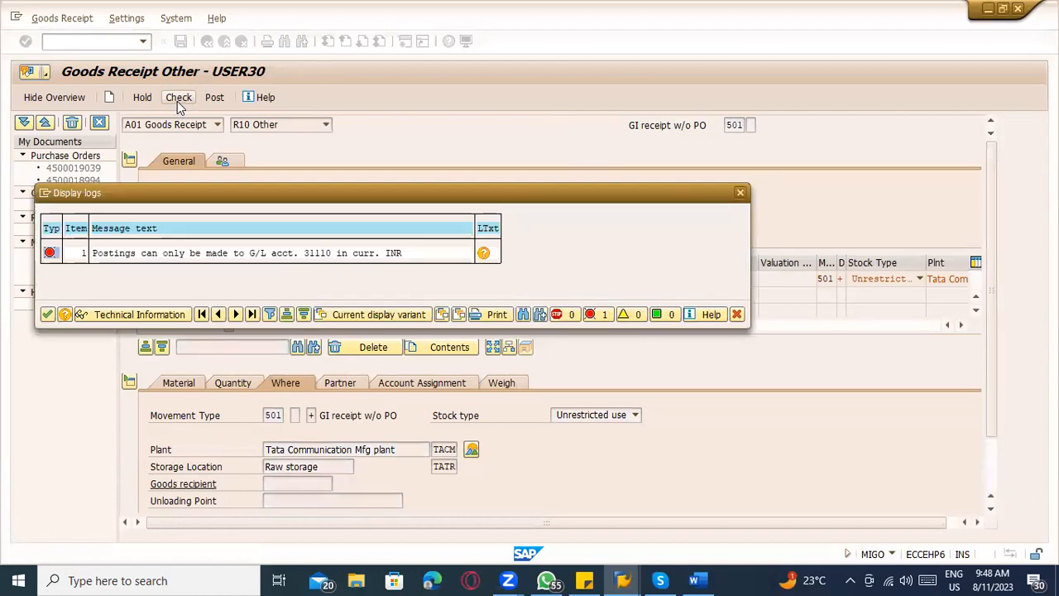
{"action": "key", "text": "Return"}
Discard the current goods receipt by restarting MIGO, and enter SUGARCANE as the material of a new receipt.
{"action": "type", "text": "56"}
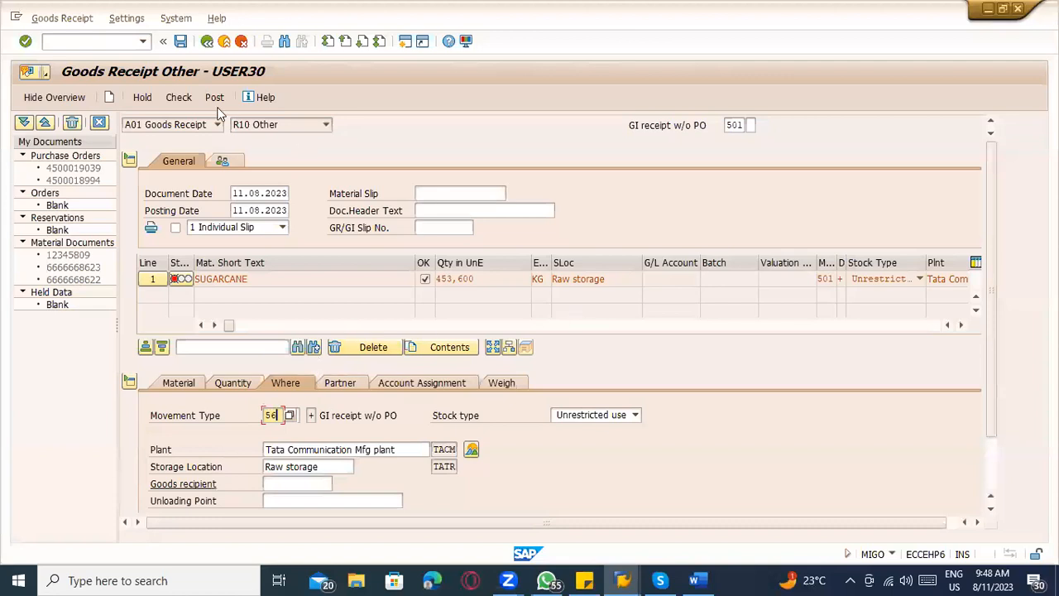
{"action": "left_click", "coordinate": [72, 44]}
{"action": "key", "text": "Return"}
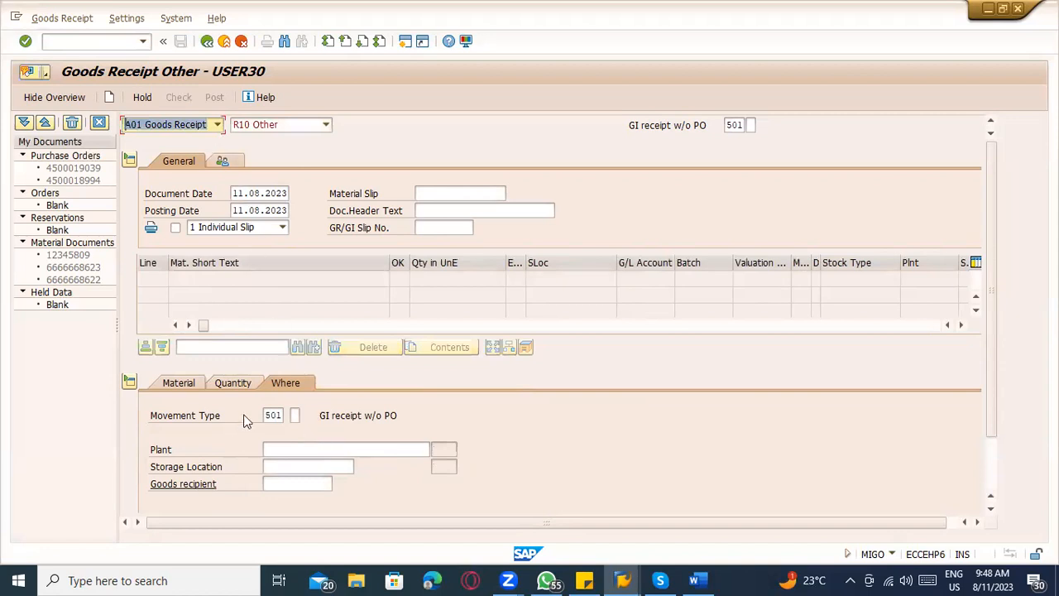
{"action": "left_click", "coordinate": [179, 385]}
{"action": "left_click", "coordinate": [290, 417]}
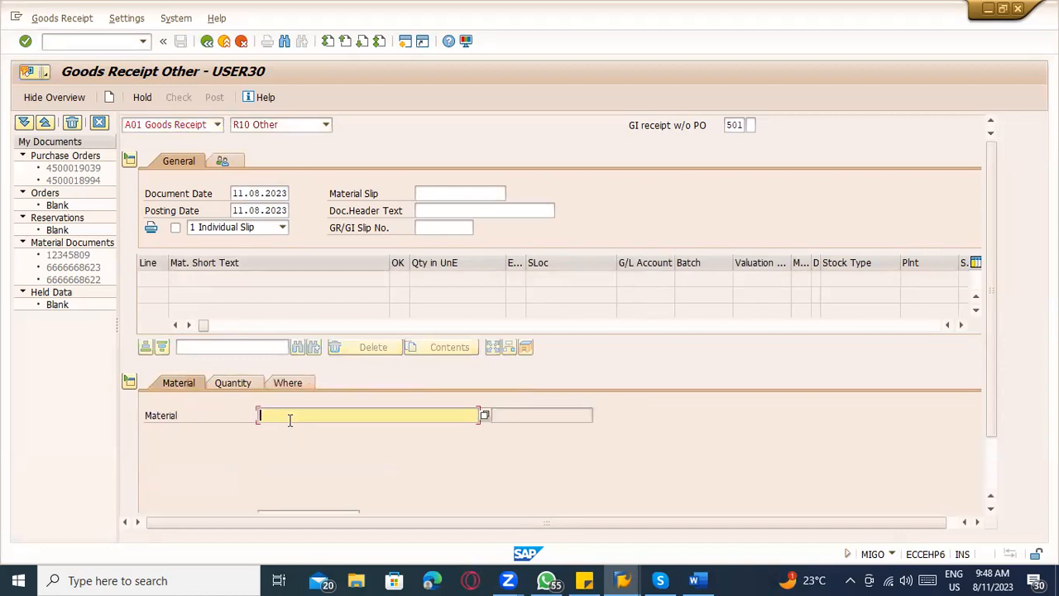
{"action": "left_click", "coordinate": [285, 430]}
{"action": "key", "text": "Return"}
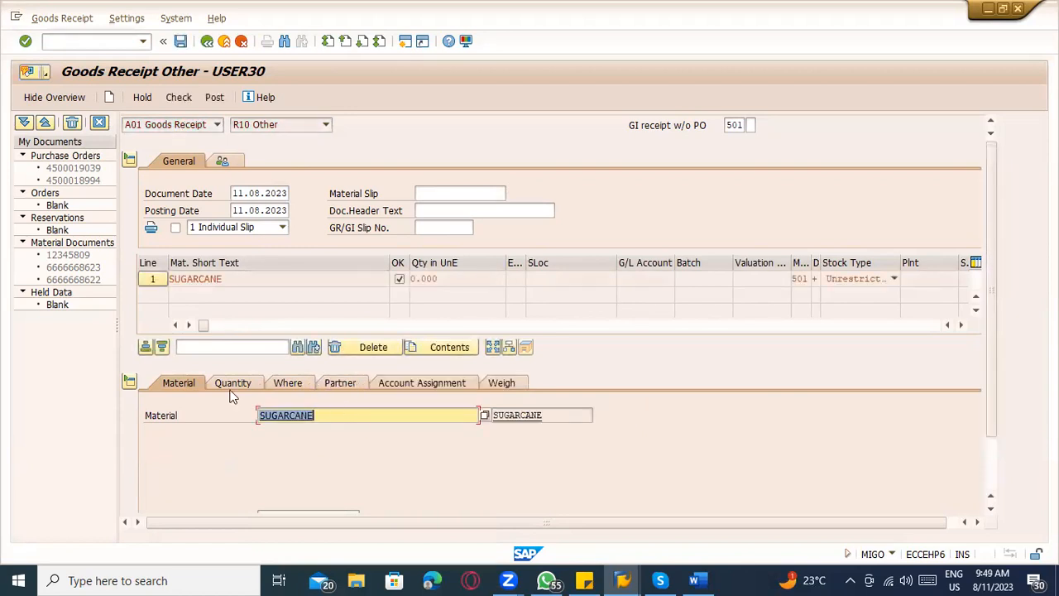
Set the default movement type of the new goods receipt to 561.
{"action": "left_click", "coordinate": [740, 126]}
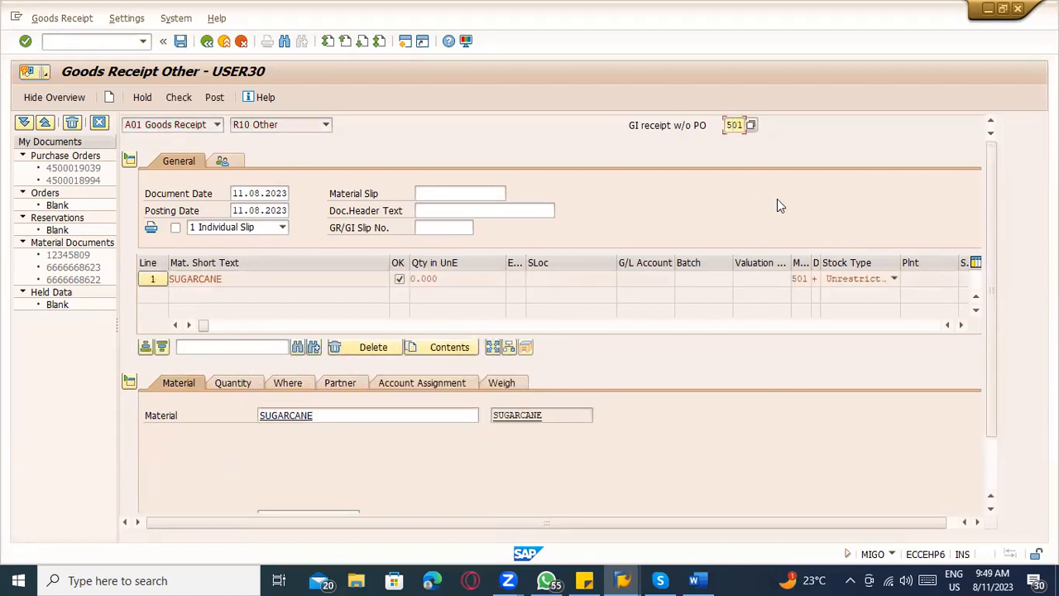
{"action": "type", "text": "562"}
{"action": "key", "text": "BackSpace"}
{"action": "type", "text": "1"}
{"action": "key", "text": "Return"}
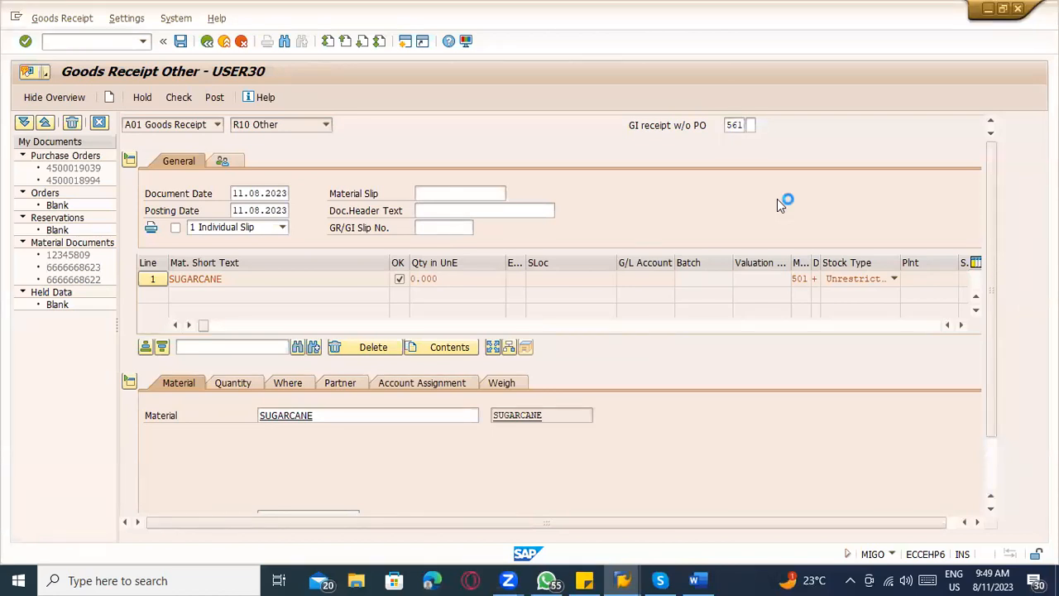
Dismiss the tip and set the SUGARCANE line's movement type to 561.
{"action": "left_click", "coordinate": [405, 551]}
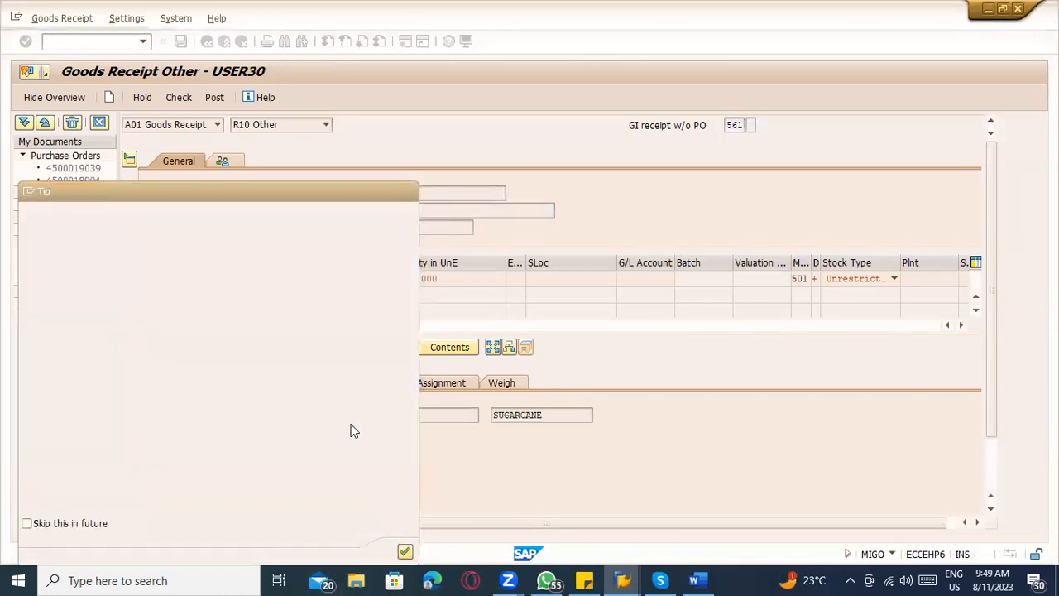
{"action": "left_click", "coordinate": [299, 383]}
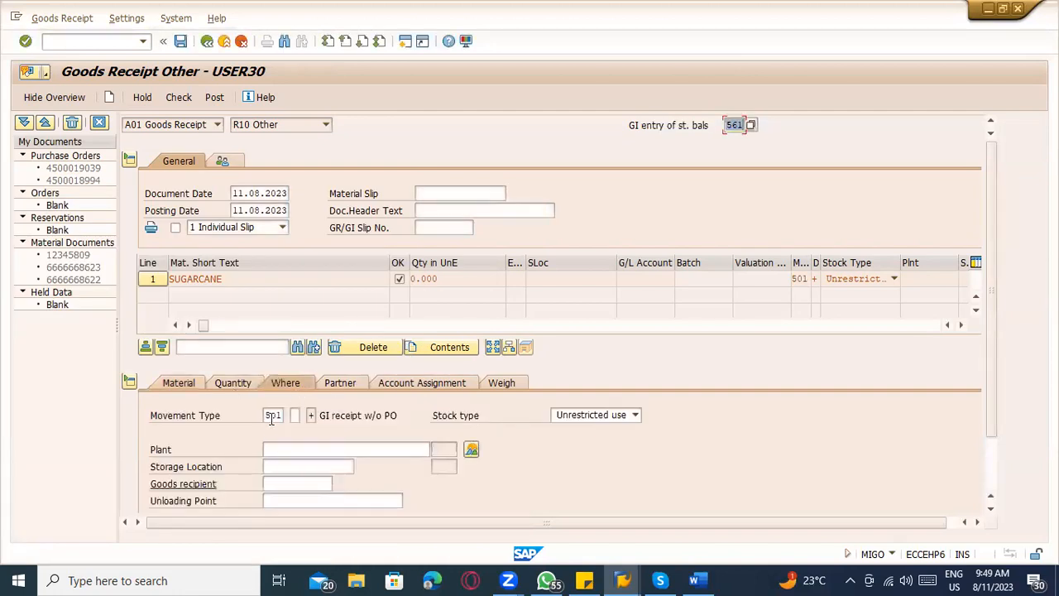
{"action": "left_click", "coordinate": [272, 417]}
{"action": "type", "text": "561"}
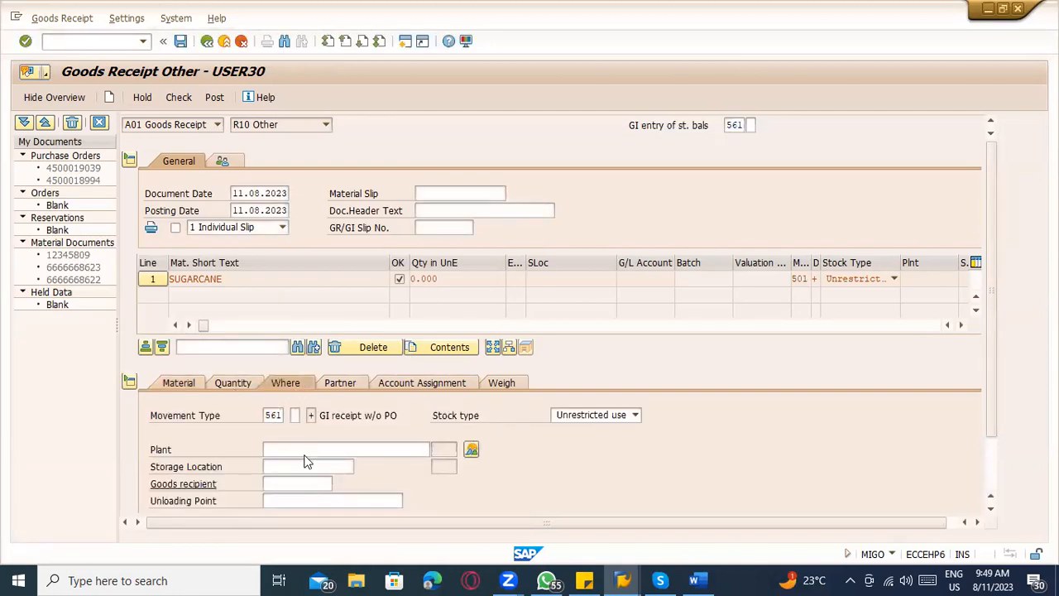
{"action": "key", "text": "Return"}
Assign plant TACM and storage location TATR to the SUGARCANE receipt line.
{"action": "left_click", "coordinate": [297, 449]}
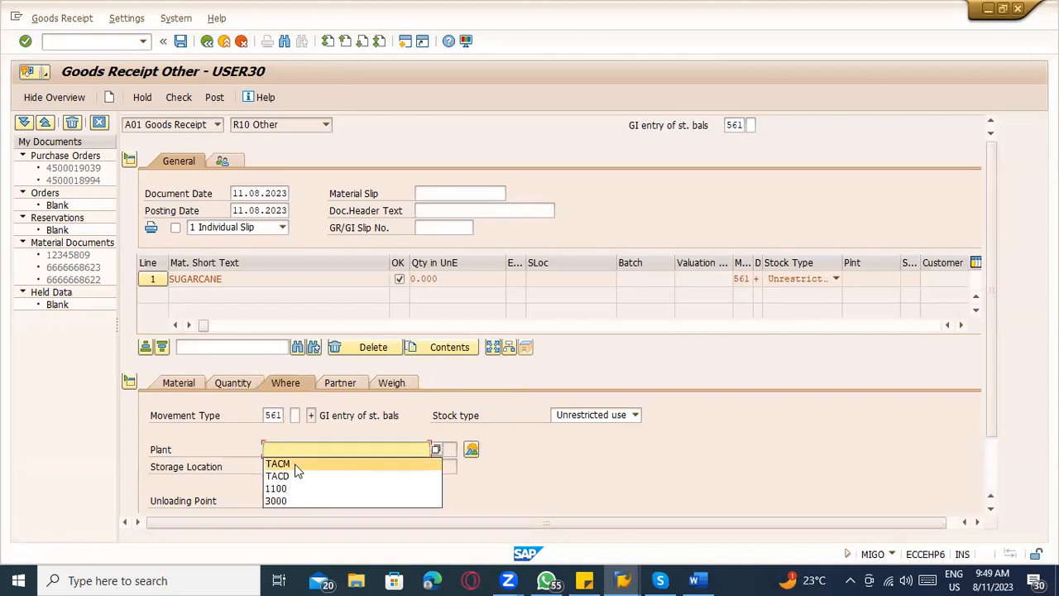
{"action": "left_click", "coordinate": [296, 464]}
{"action": "left_click", "coordinate": [298, 468]}
{"action": "left_click", "coordinate": [302, 482]}
Enter a quantity of 453,600 KG and an external amount of 500,000 for the SUGARCANE line.
{"action": "left_click", "coordinate": [247, 386]}
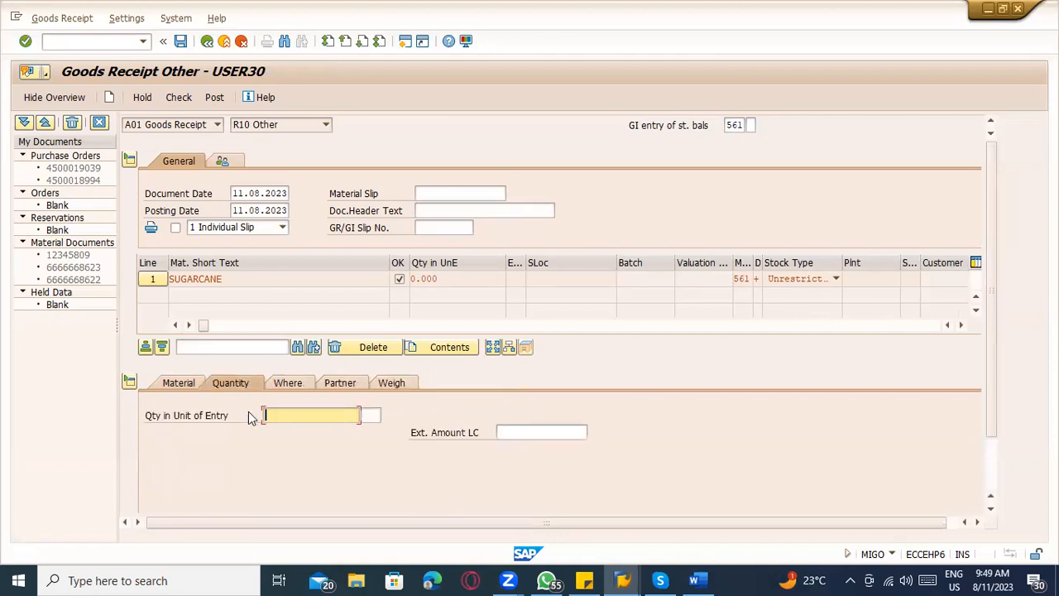
{"action": "left_click", "coordinate": [281, 418]}
{"action": "left_click", "coordinate": [286, 428]}
{"action": "left_click", "coordinate": [502, 432]}
{"action": "type", "text": "500000"}
{"action": "key", "text": "Return"}
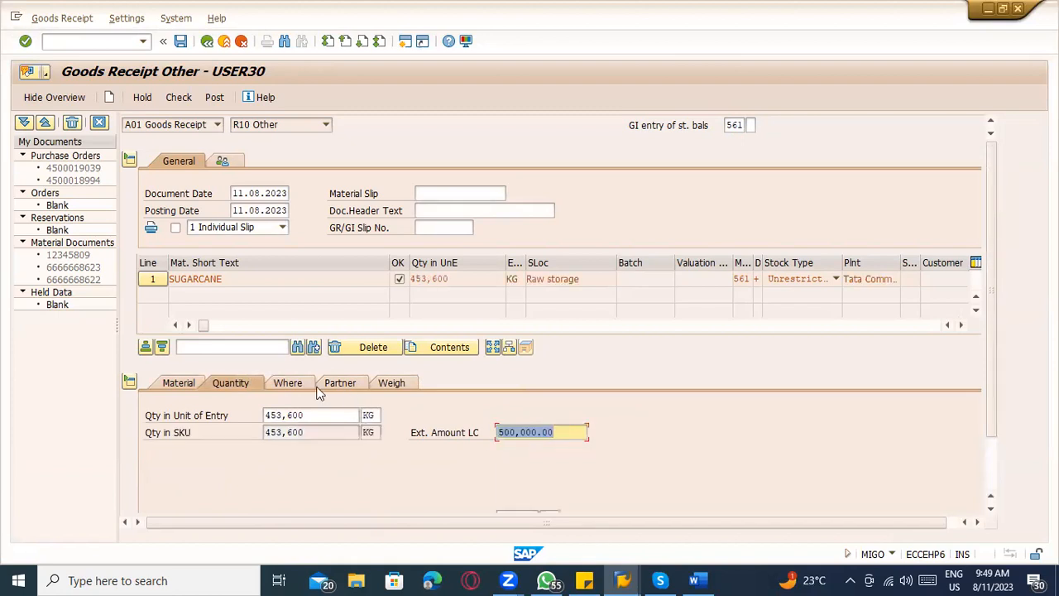
Review the line's location data, check the goods receipt, and read the long text of the logged message.
{"action": "left_click", "coordinate": [286, 382]}
{"action": "scroll", "coordinate": [316, 458], "scroll_direction": "down", "scroll_amount": 2}
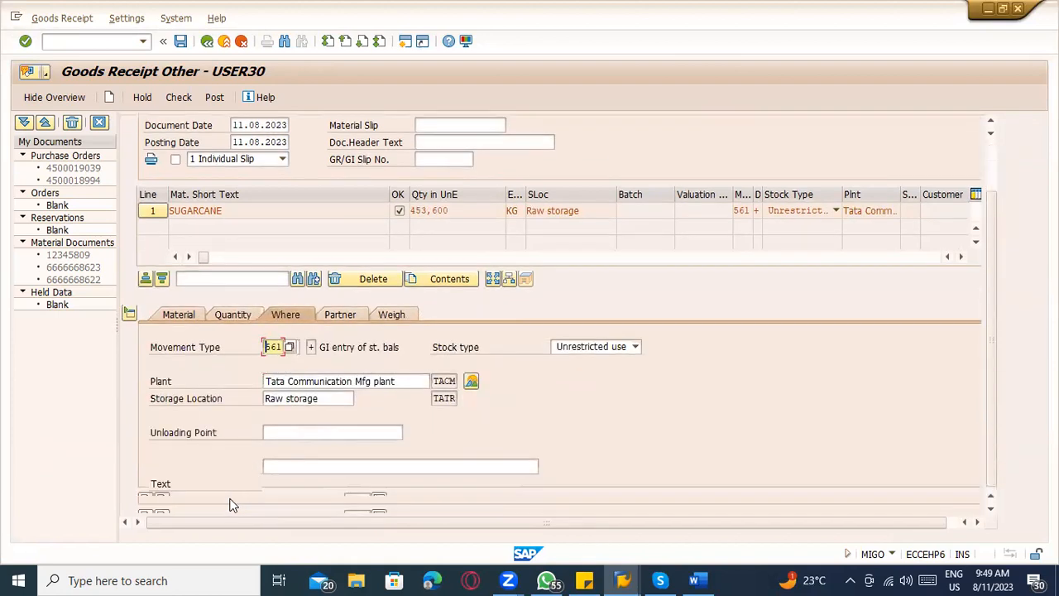
{"action": "left_click", "coordinate": [181, 100]}
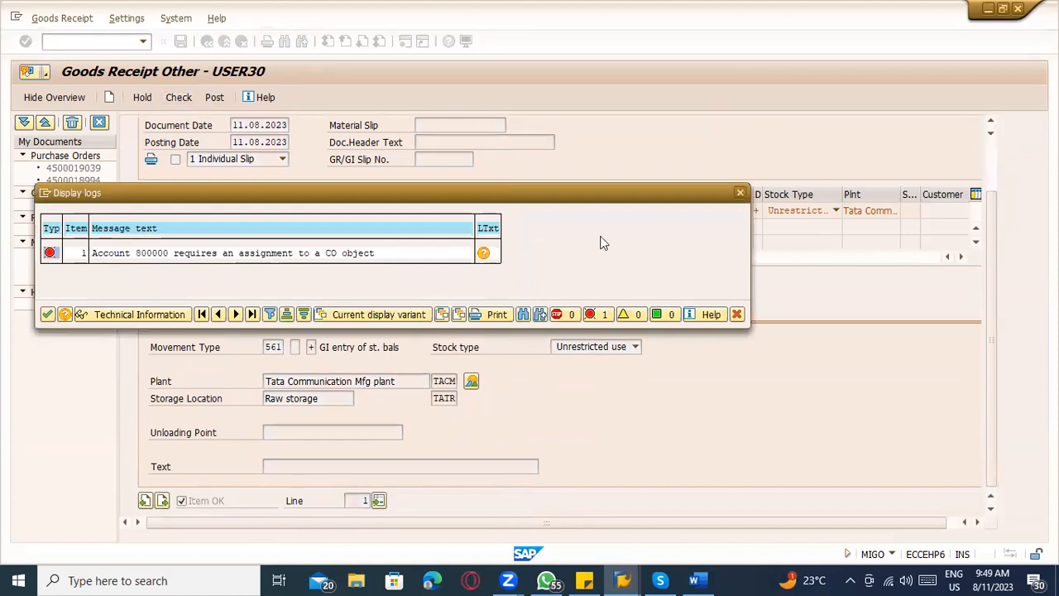
{"action": "left_click", "coordinate": [484, 253]}
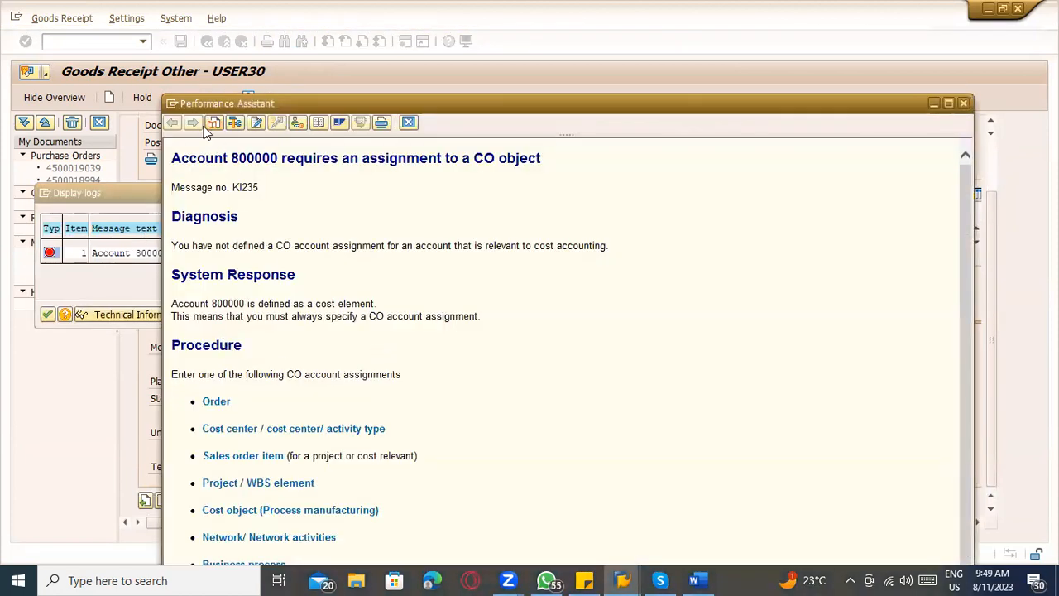
{"action": "left_click", "coordinate": [172, 108]}
{"action": "left_click", "coordinate": [579, 251]}
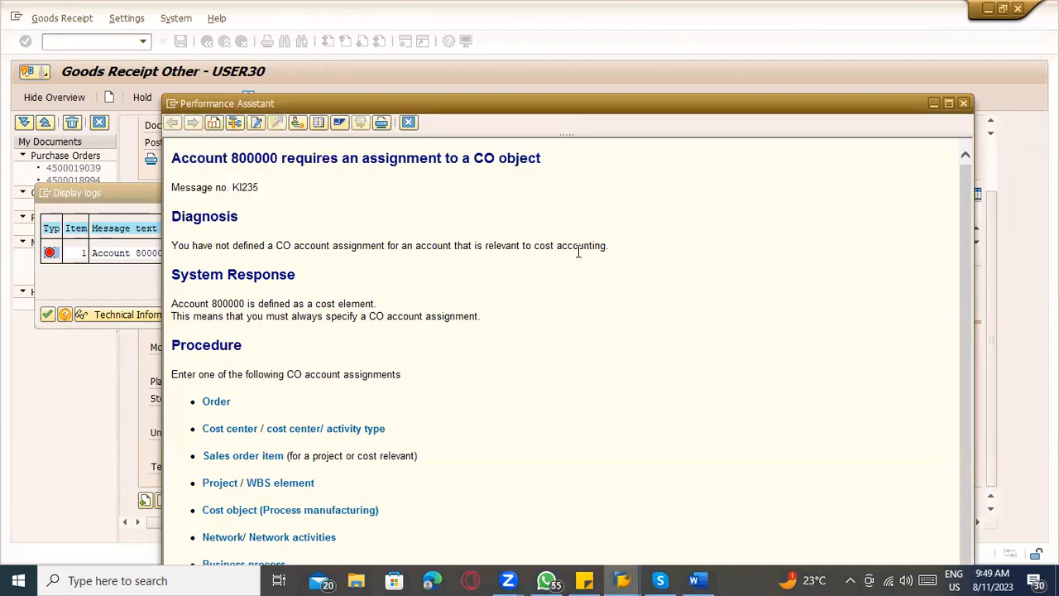
Start transaction KA01 in a new session from the purchase order window and set the controlling area to 1000.
{"action": "key", "text": "alt+Tab"}
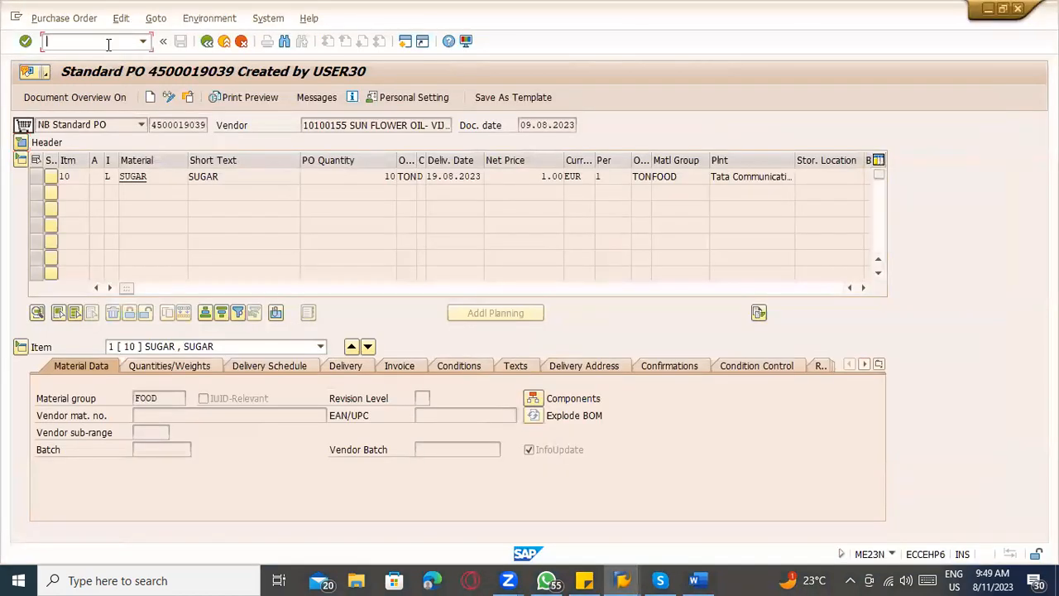
{"action": "type", "text": "/nka01"}
{"action": "key", "text": "Return"}
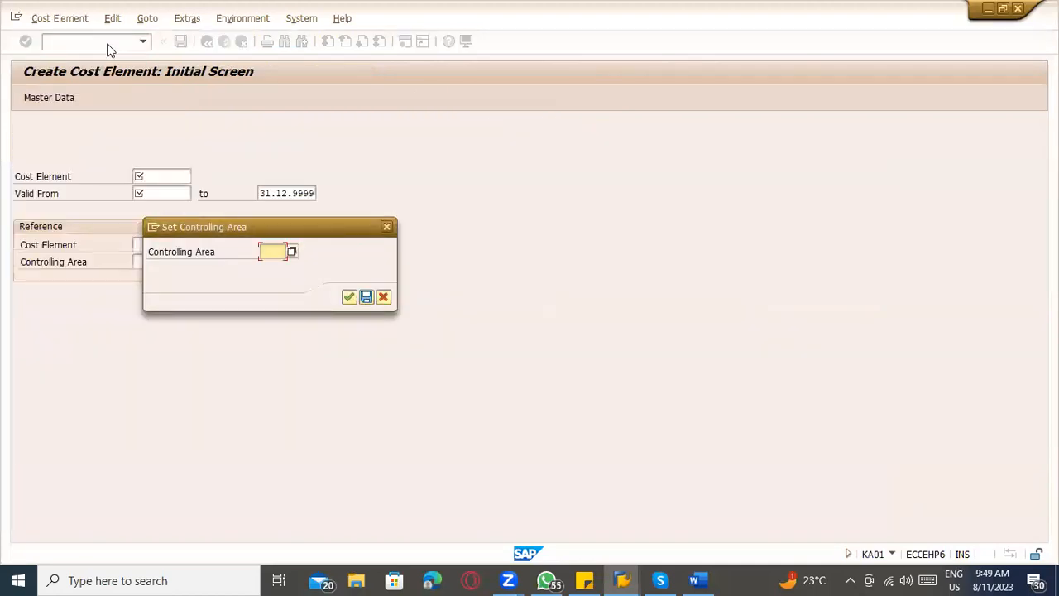
{"action": "key", "text": "alt+Tab"}
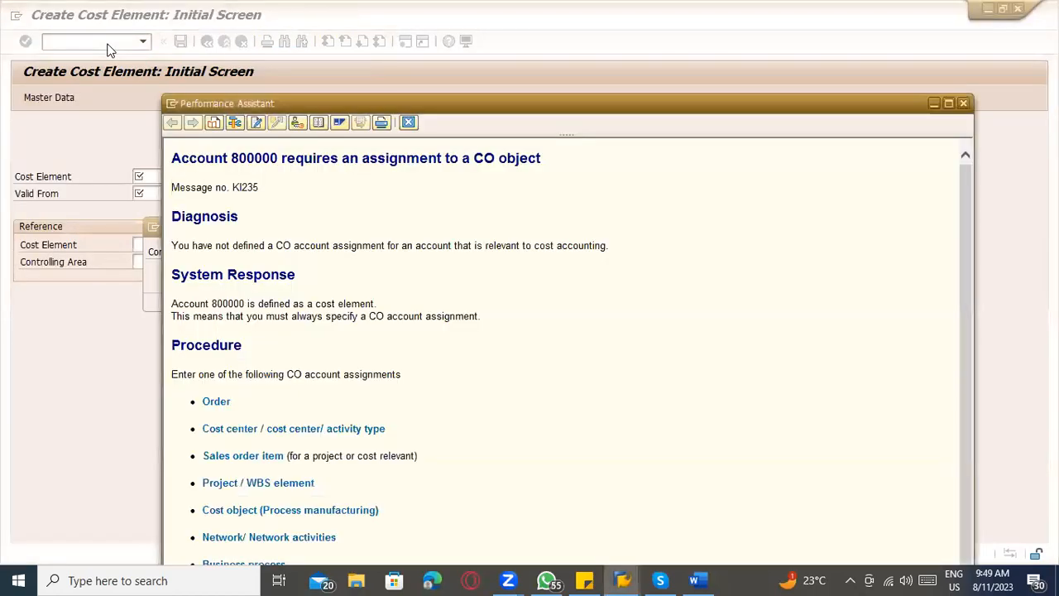
{"action": "key", "text": "alt+Tab"}
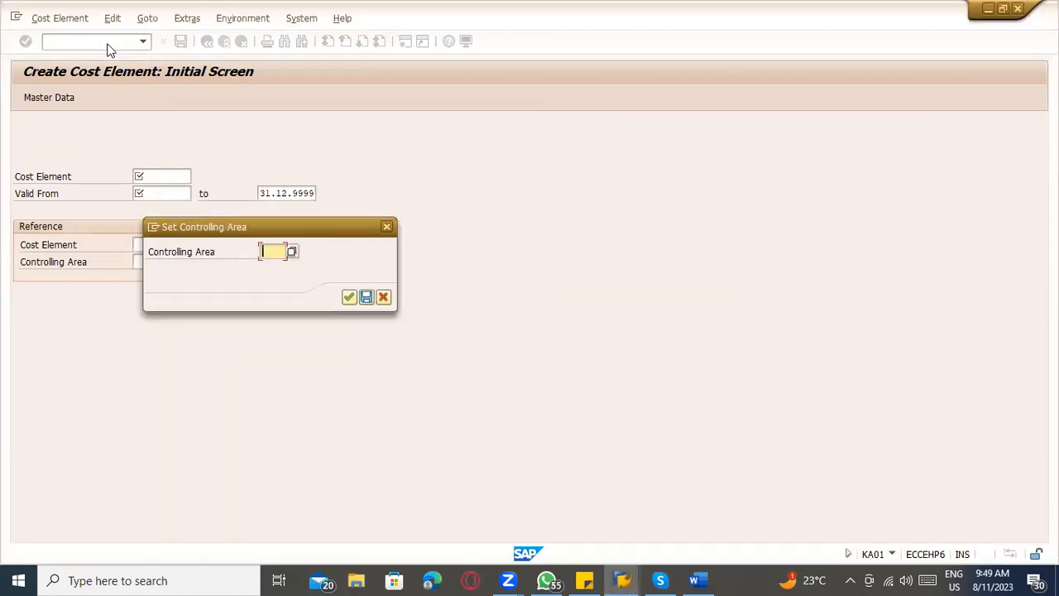
{"action": "key", "text": "alt+Tab"}
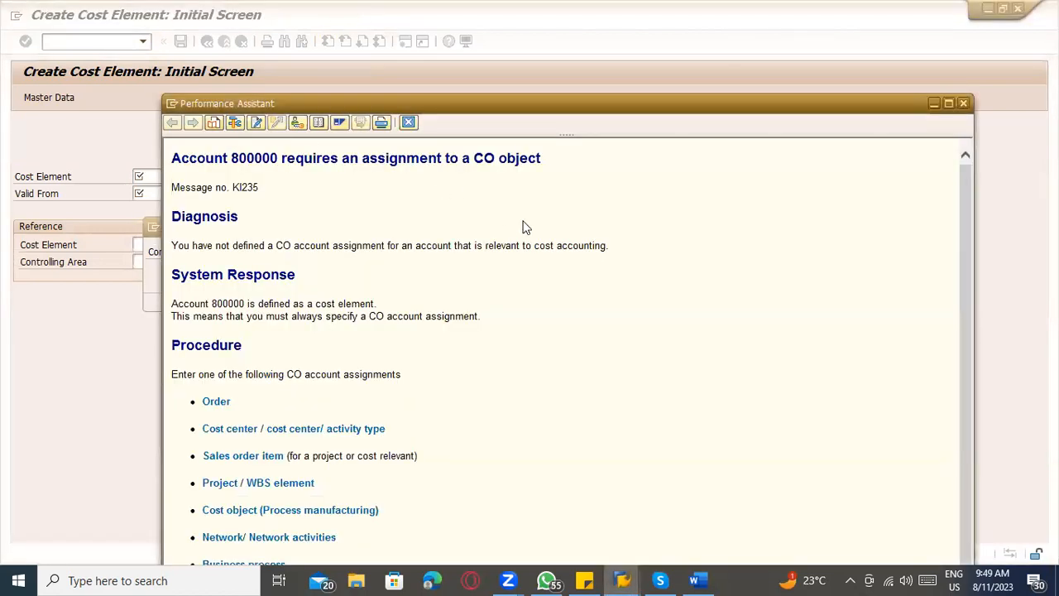
{"action": "key", "text": "alt+Tab"}
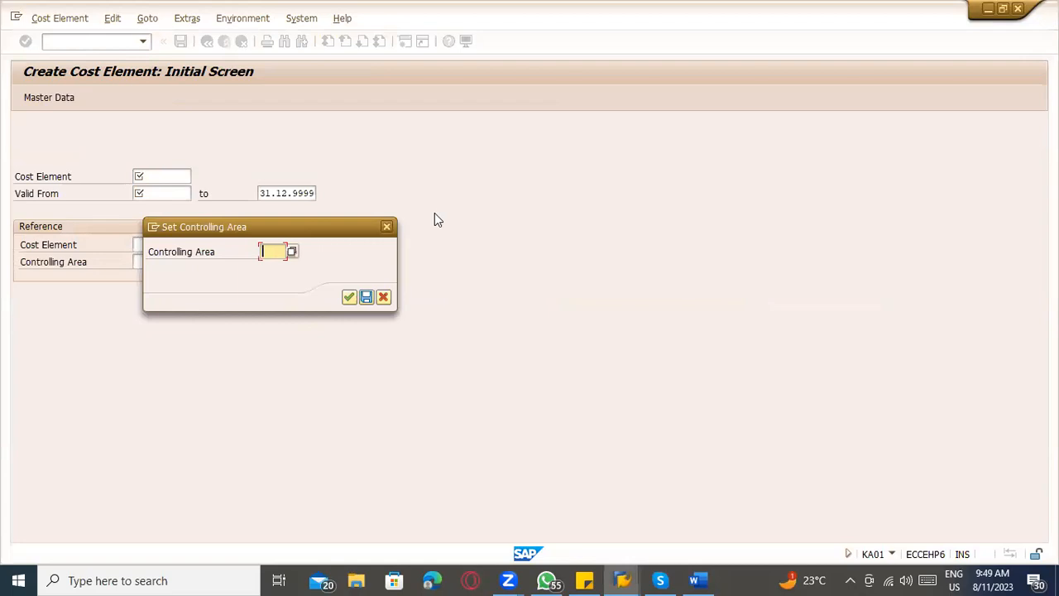
{"action": "type", "text": "1000"}
{"action": "key", "text": "Return"}
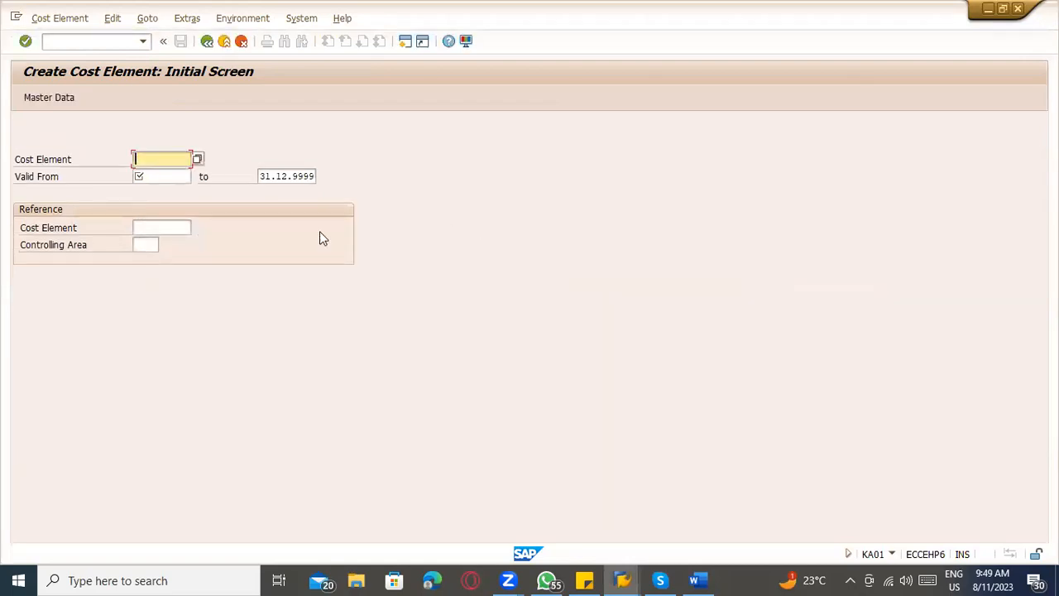
Copy account 800000 from the message text into the cost element field and set its valid-from date to 11.08.2023.
{"action": "key", "text": "alt+Tab"}
{"action": "left_click_drag", "start_coordinate": [231, 158], "coordinate": [278, 166]}
{"action": "key", "text": "ctrl+c"}
{"action": "left_click", "coordinate": [279, 165]}
{"action": "key", "text": "alt+Tab"}
{"action": "key", "text": "ctrl+v"}
{"action": "left_click", "coordinate": [173, 176]}
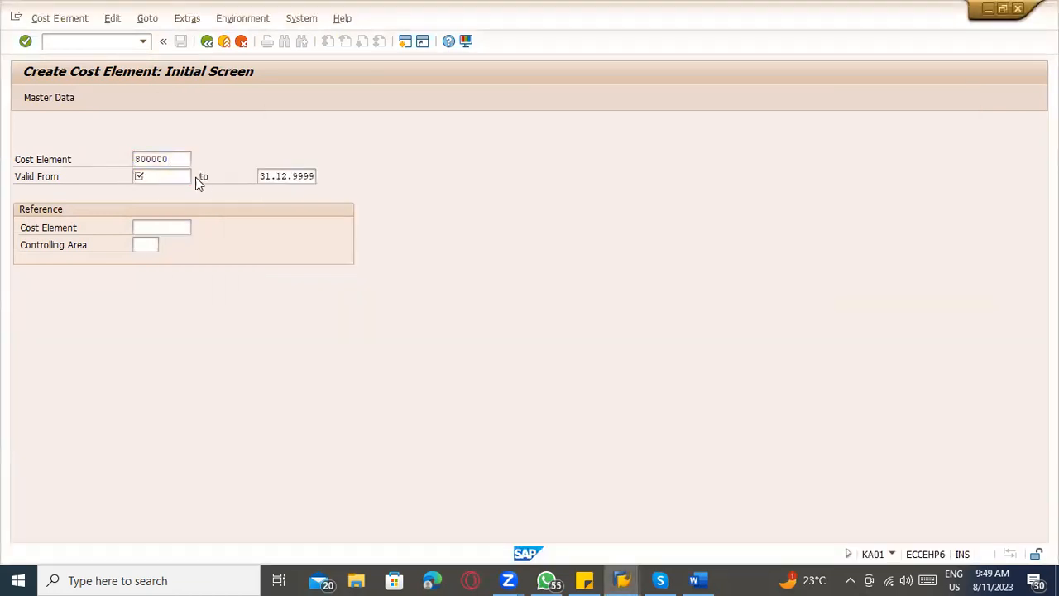
{"action": "left_click", "coordinate": [202, 176]}
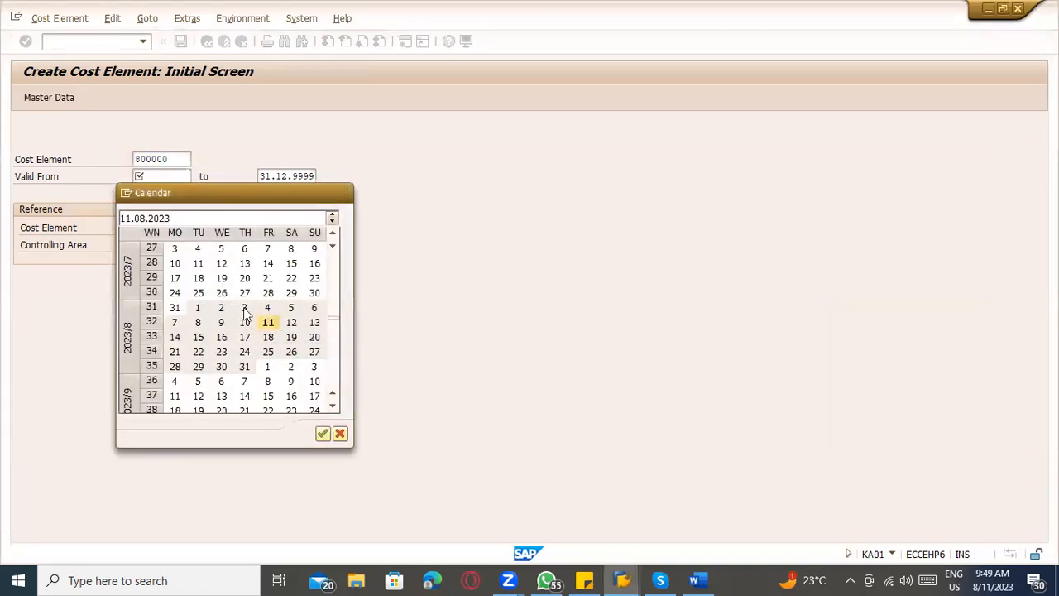
{"action": "double_click", "coordinate": [268, 322]}
Switch from creating to changing cost elements and try to open cost element 800000.
{"action": "left_click", "coordinate": [59, 18]}
{"action": "left_click", "coordinate": [66, 88]}
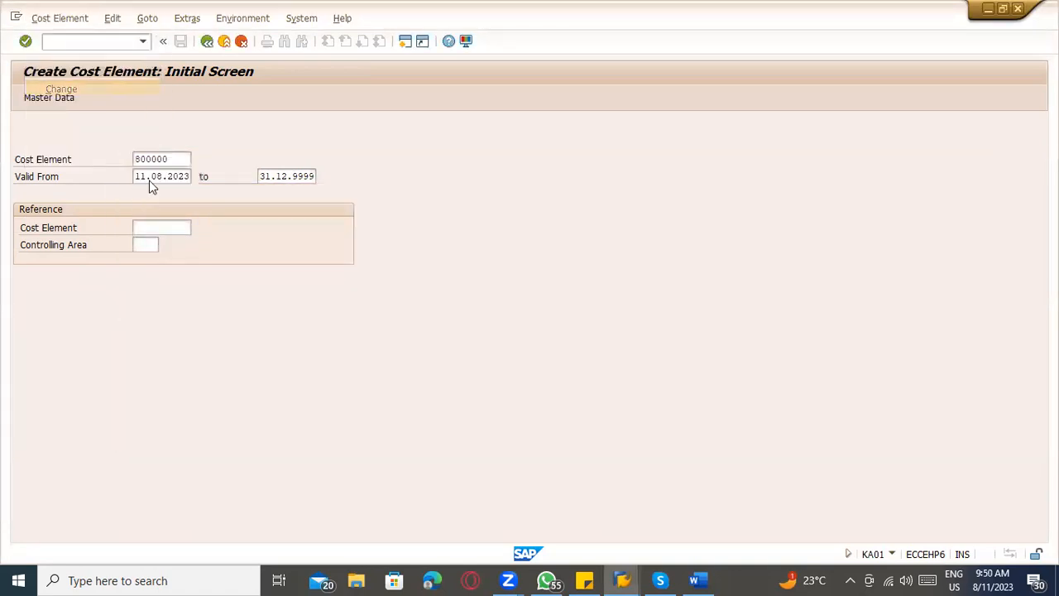
{"action": "type", "text": "800000"}
{"action": "key", "text": "Return"}
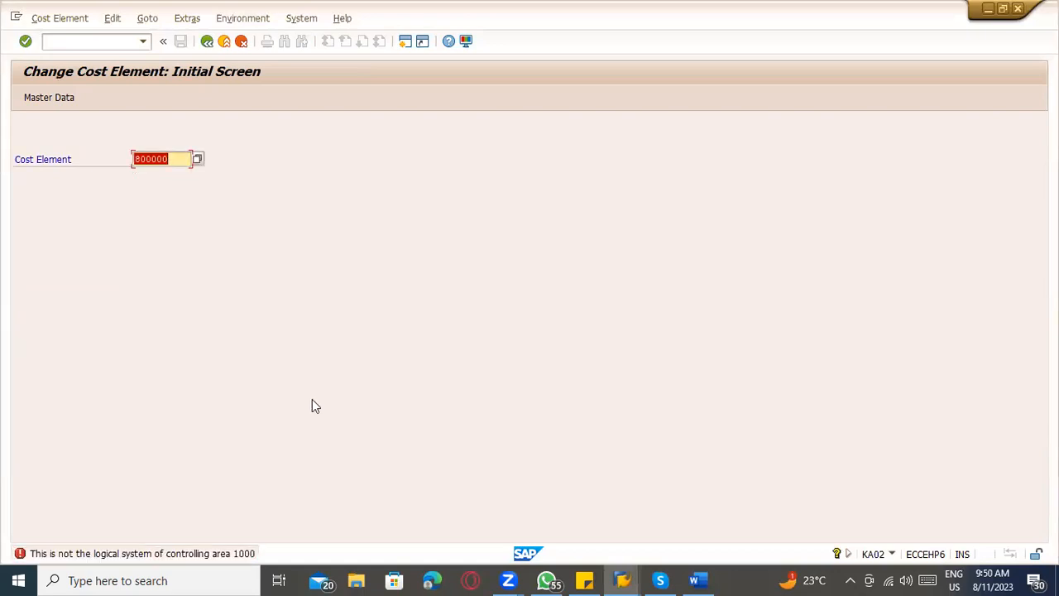
Set the controlling area to 2000 and try to open cost element 800000.
{"action": "left_click", "coordinate": [59, 98]}
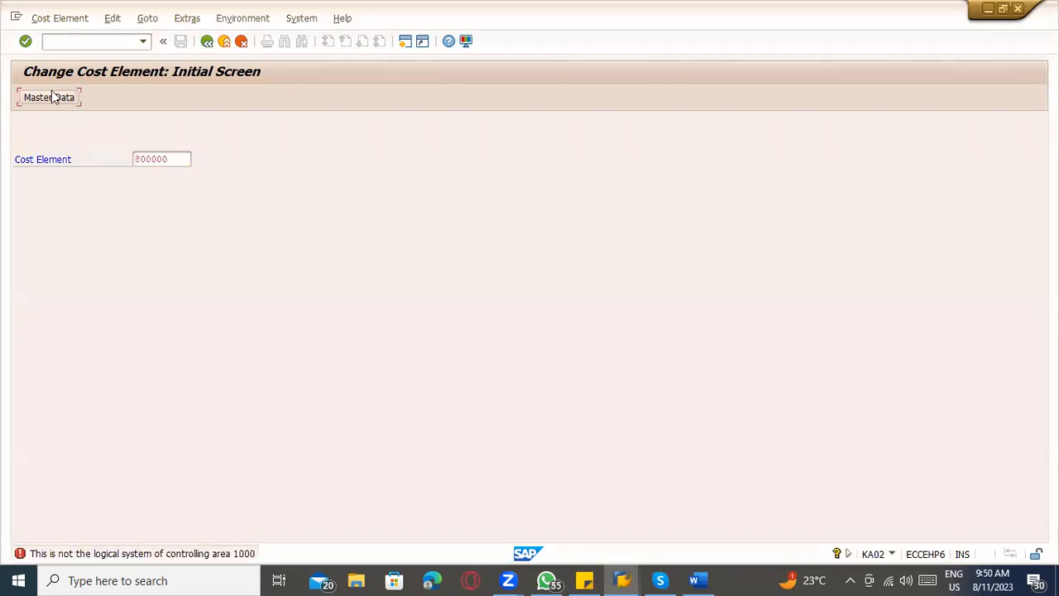
{"action": "left_click", "coordinate": [172, 23]}
{"action": "left_click", "coordinate": [189, 37]}
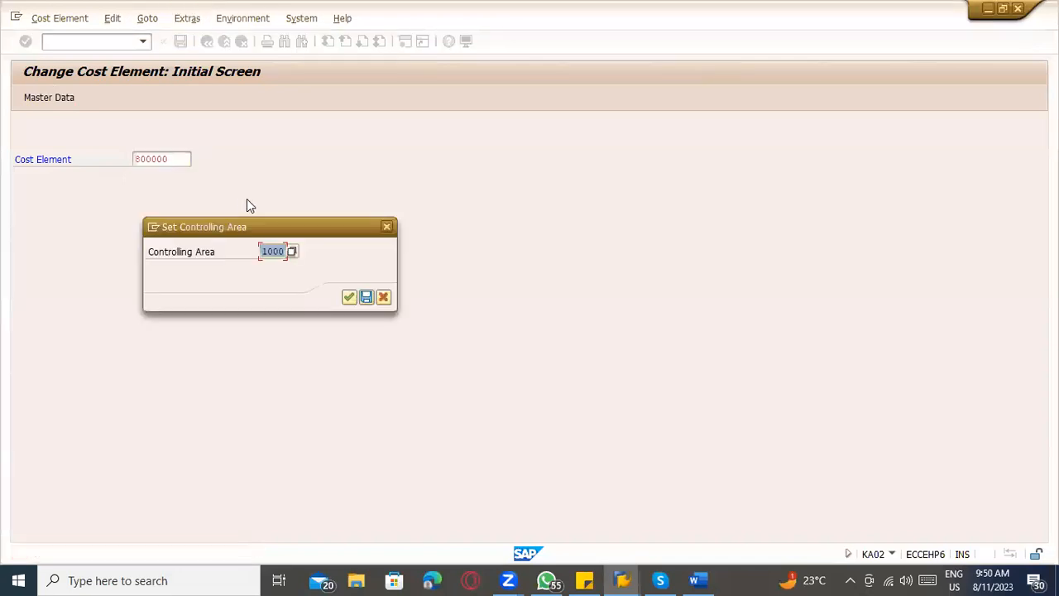
{"action": "type", "text": "1000"}
{"action": "key", "text": "Return"}
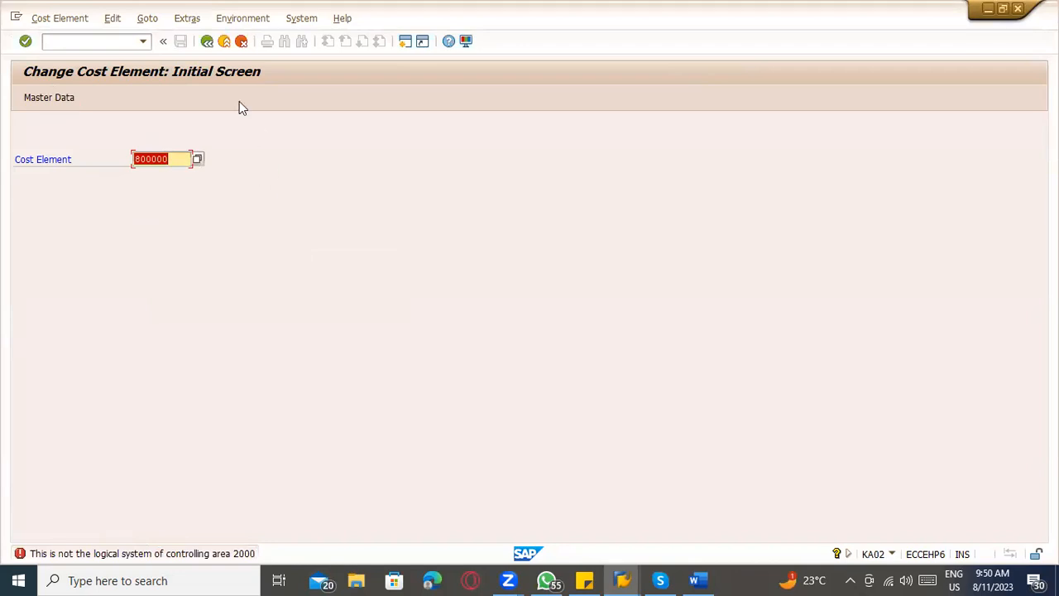
Reselect controlling area 2000 from the list of controlling areas and retry opening cost element 800000.
{"action": "left_click", "coordinate": [201, 20]}
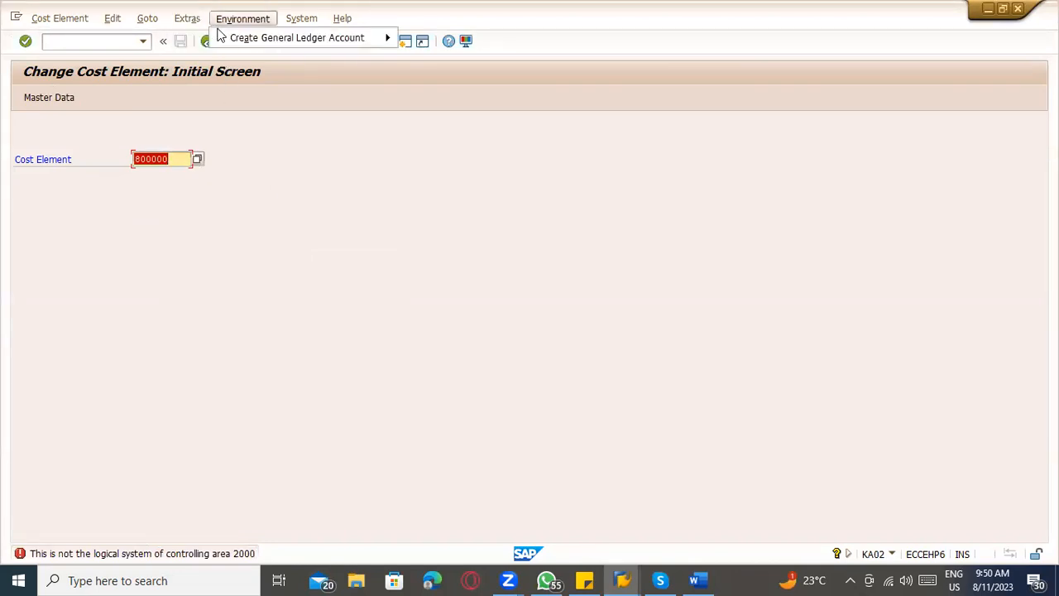
{"action": "key", "text": "F6"}
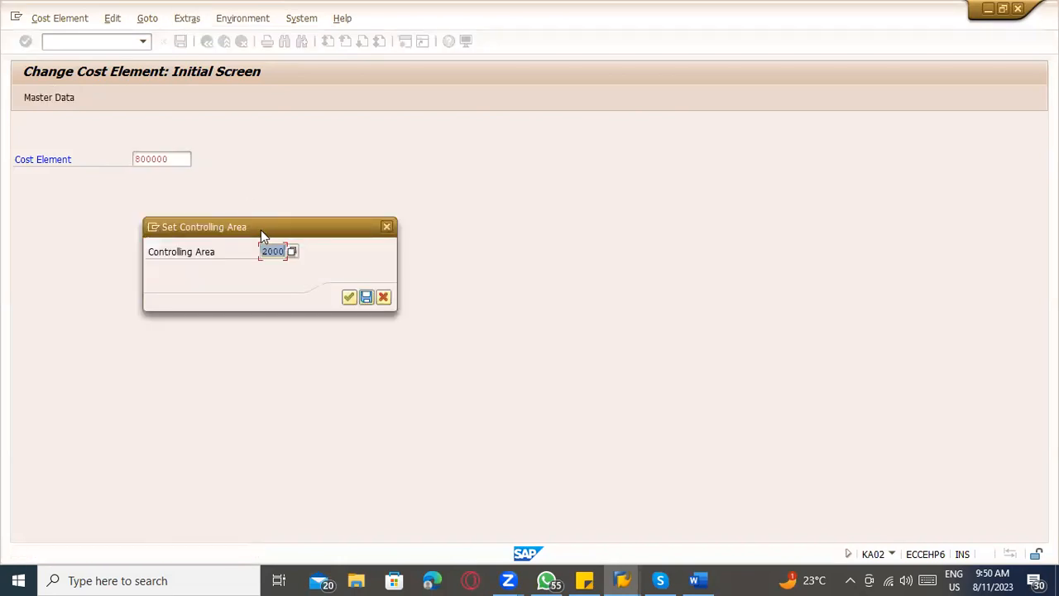
{"action": "key", "text": "BackSpace"}
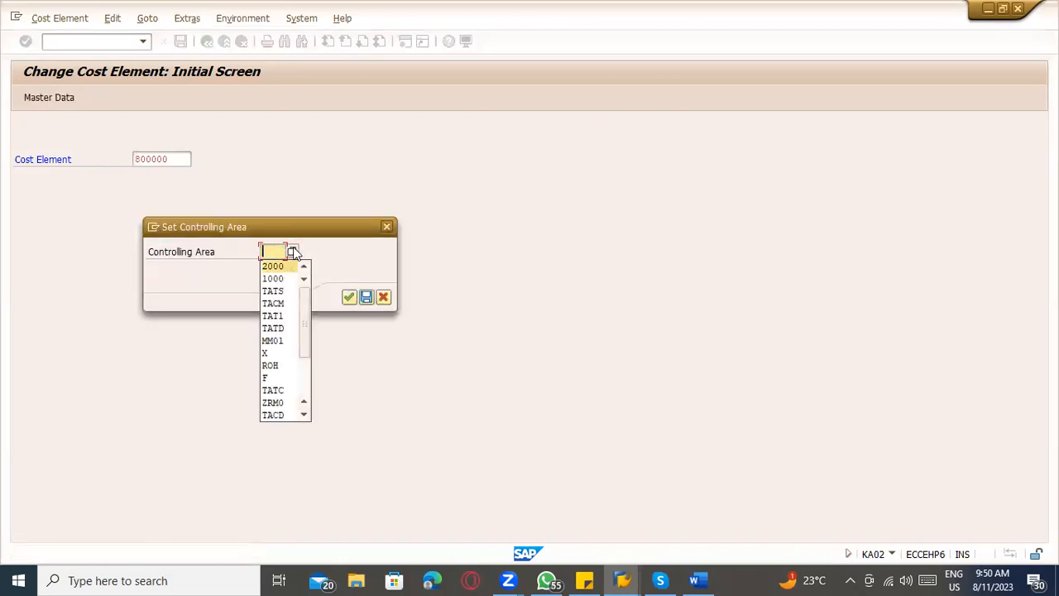
{"action": "left_click", "coordinate": [292, 250]}
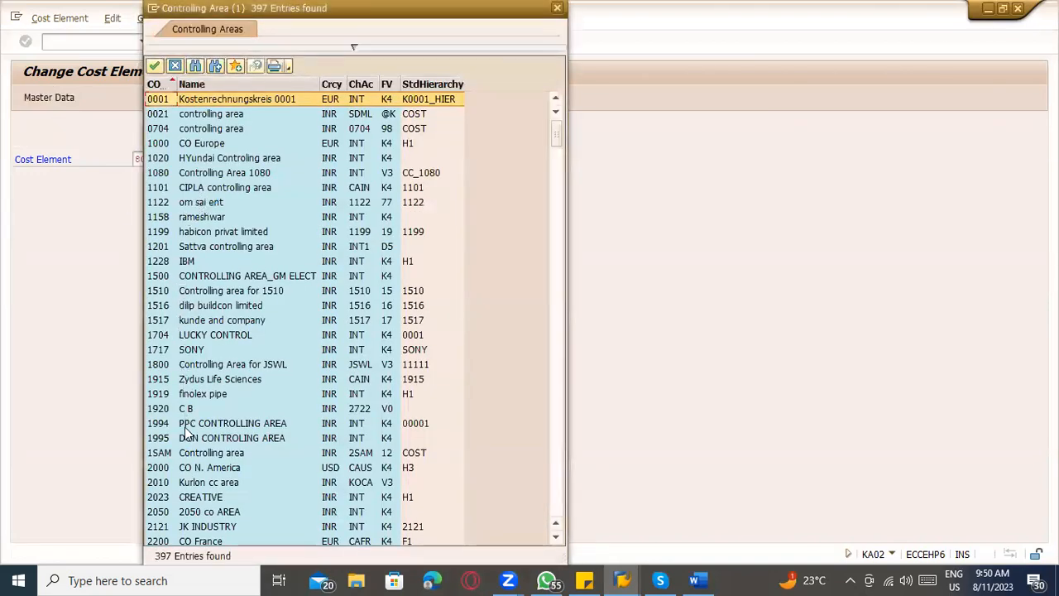
{"action": "left_click", "coordinate": [175, 468]}
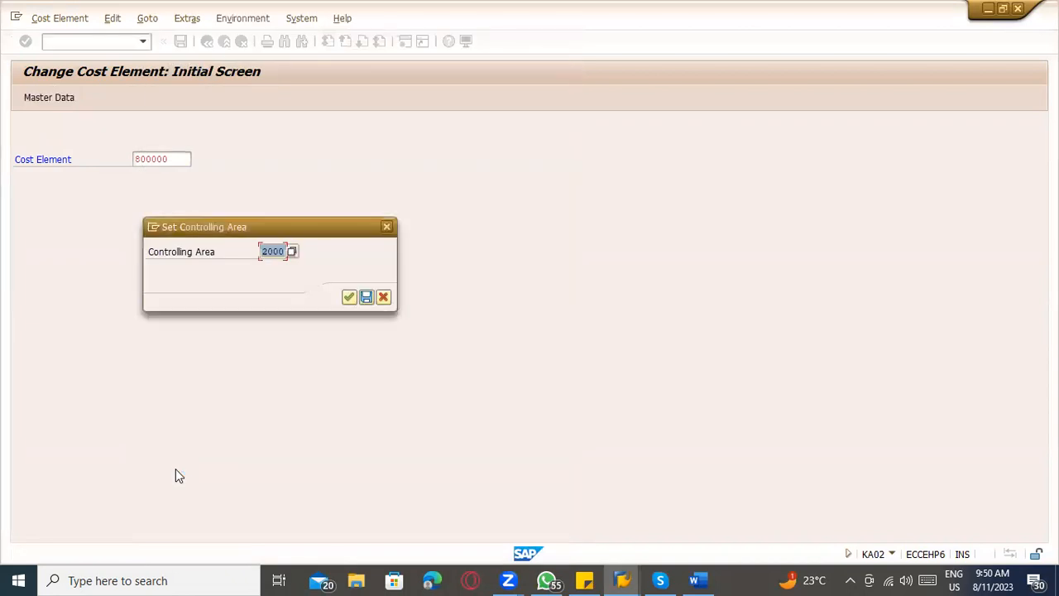
{"action": "key", "text": "Return"}
{"action": "key", "text": "Return"}
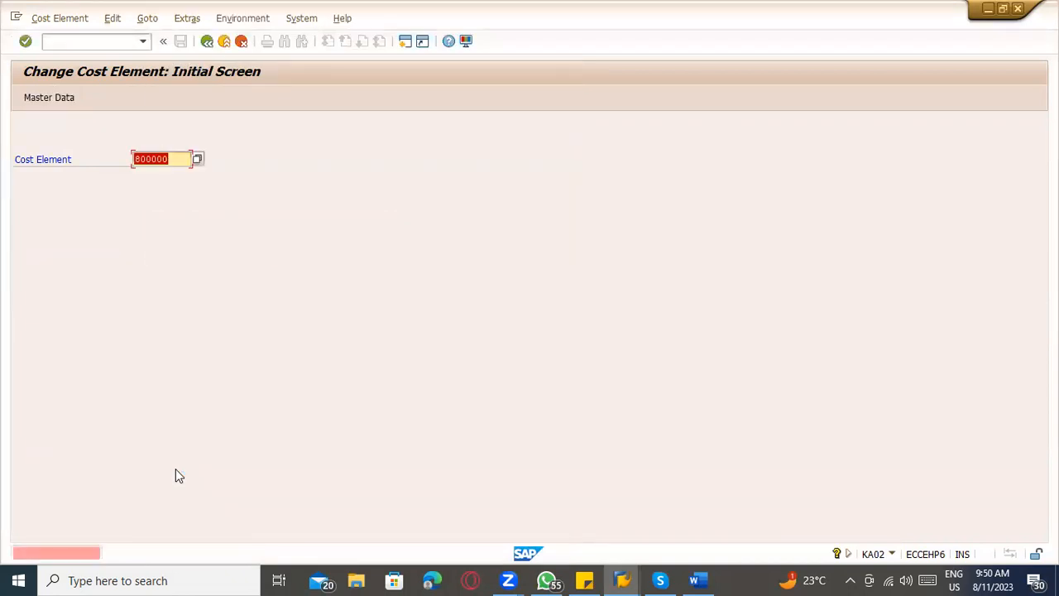
Revisit the account assignment message, start SPRO in a new session, and display the SAP Reference IMG.
{"action": "key", "text": "F1"}
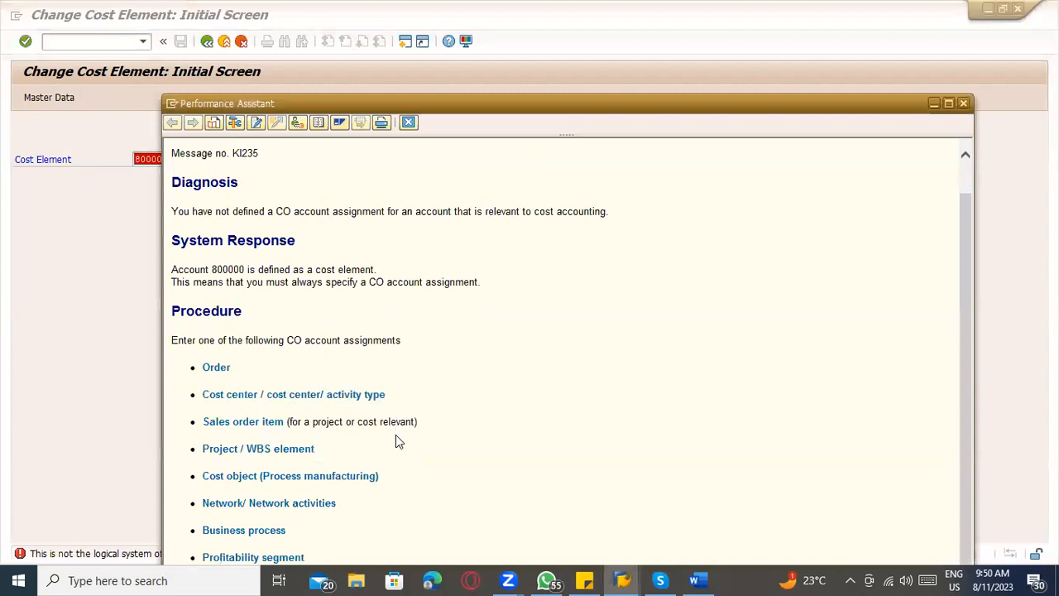
{"action": "left_click", "coordinate": [158, 207]}
{"action": "left_click", "coordinate": [80, 44]}
{"action": "type", "text": "/nspro"}
{"action": "key", "text": "Return"}
{"action": "left_click", "coordinate": [78, 101]}
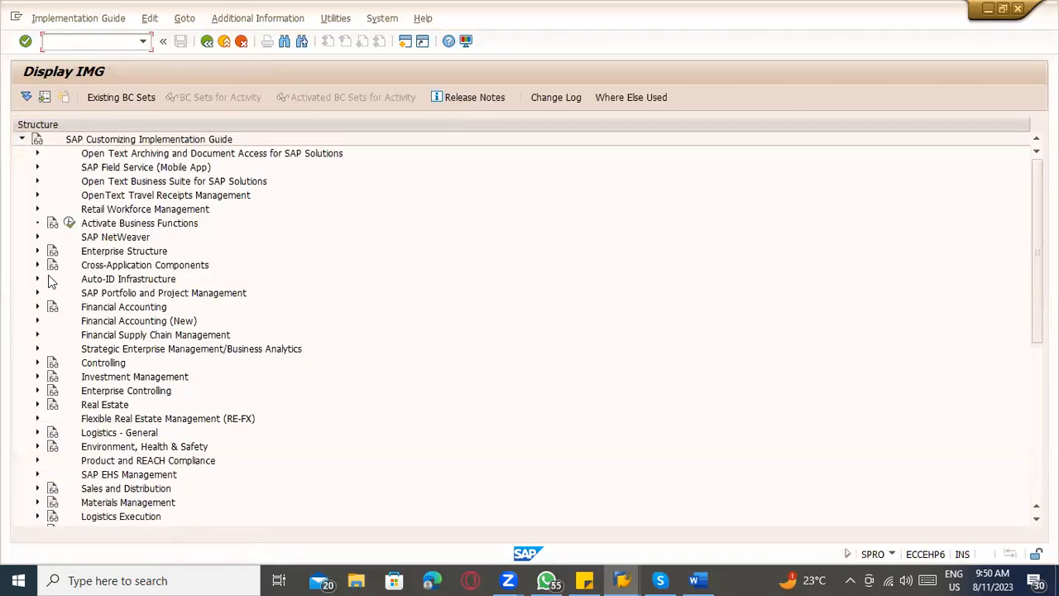
Open the IMG activity that assigns company codes to controlling areas, under Enterprise Structure, Assignment, Controlling.
{"action": "left_click", "coordinate": [36, 251]}
{"action": "left_click", "coordinate": [53, 279]}
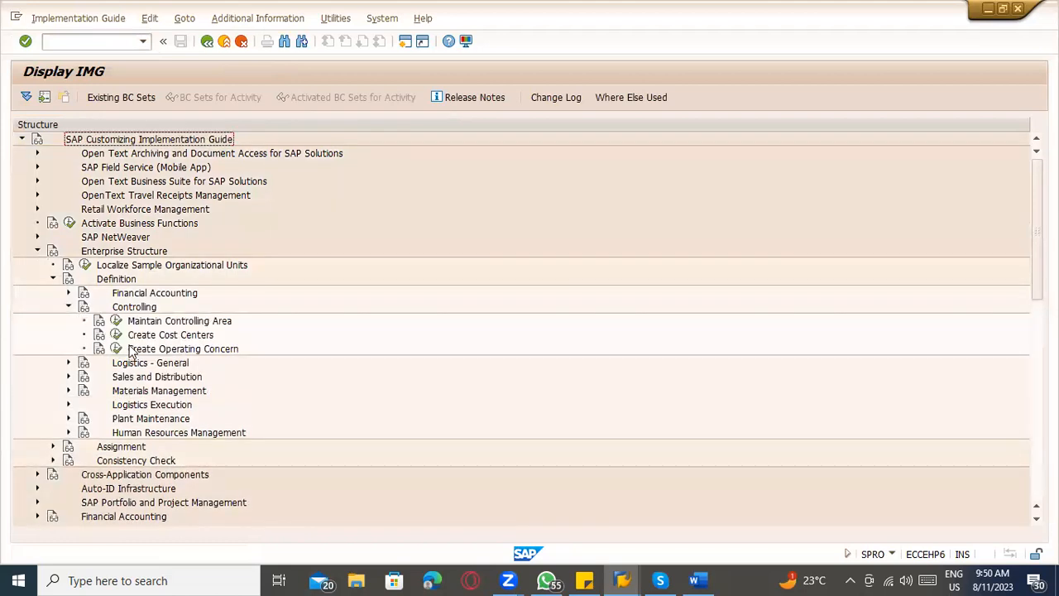
{"action": "left_click", "coordinate": [69, 306]}
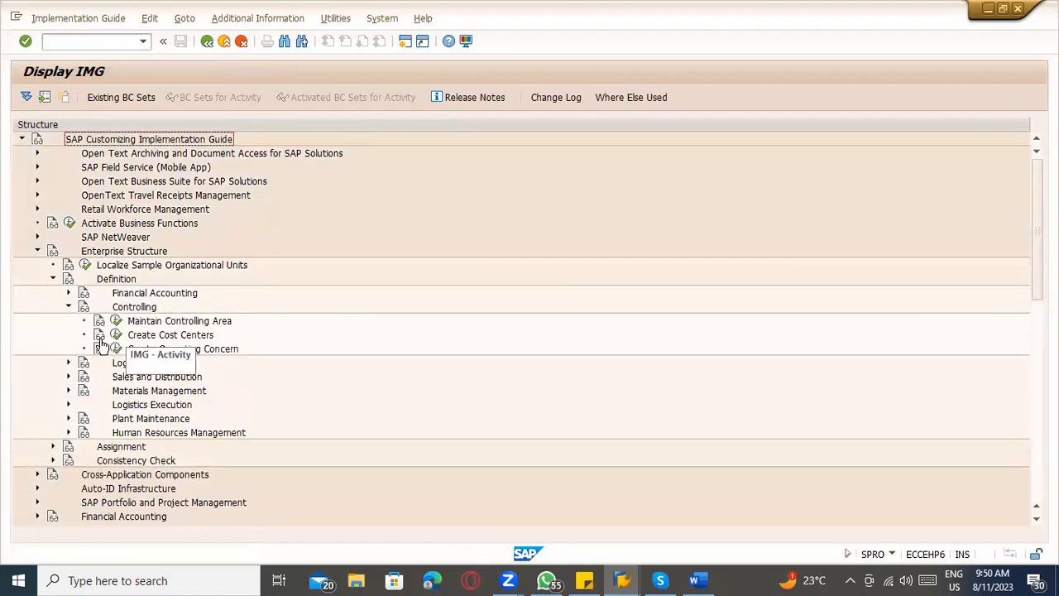
{"action": "left_click", "coordinate": [53, 446]}
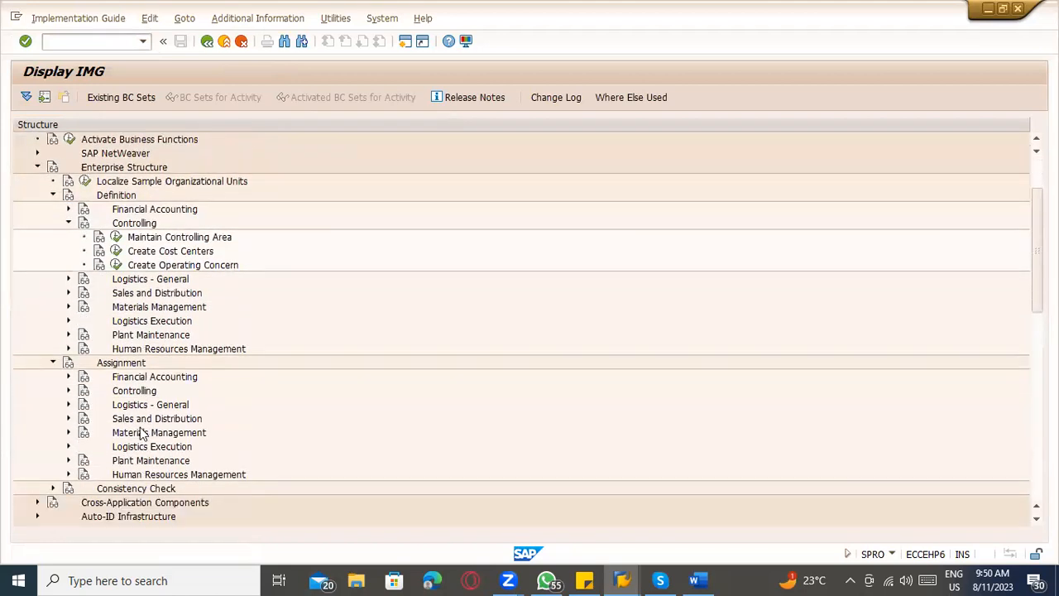
{"action": "scroll", "coordinate": [140, 434], "scroll_direction": "down", "scroll_amount": 2}
{"action": "left_click", "coordinate": [68, 334]}
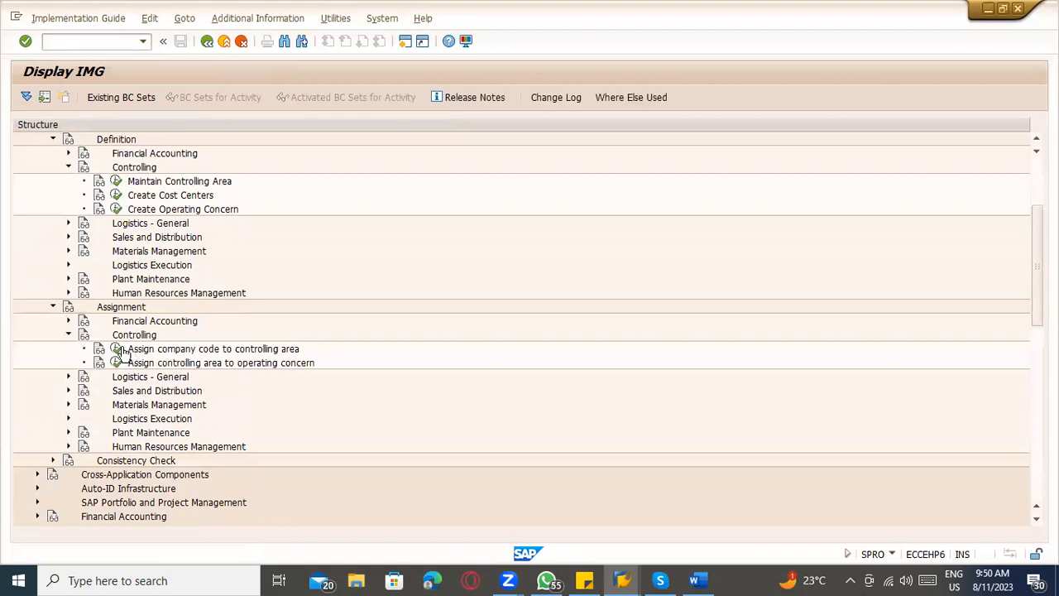
{"action": "left_click", "coordinate": [117, 349]}
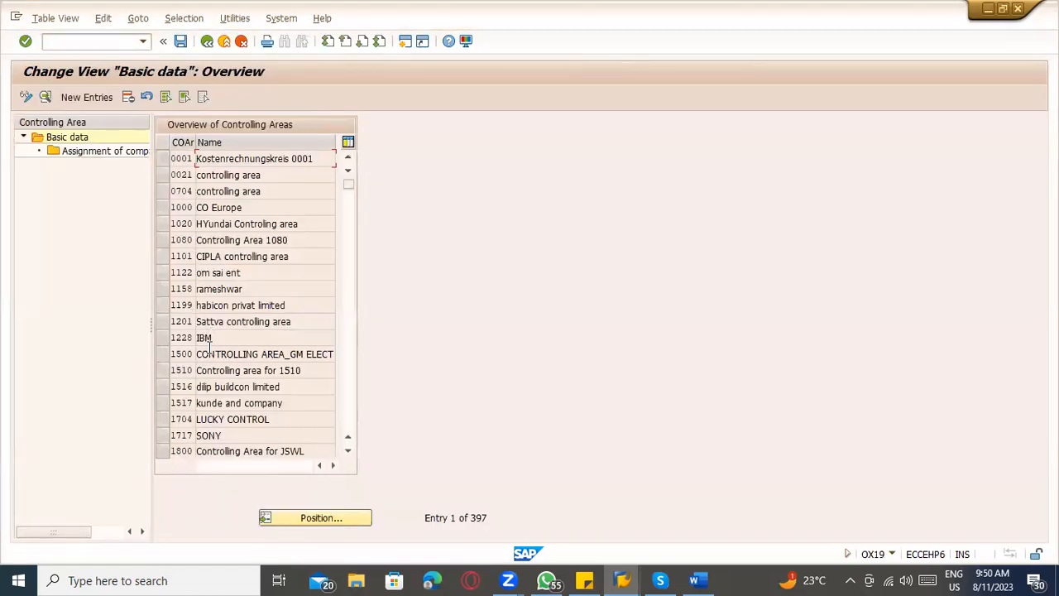
Select controlling area 2000 in the overview and examine its assigned company codes.
{"action": "scroll", "coordinate": [198, 388], "scroll_direction": "down", "scroll_amount": 3}
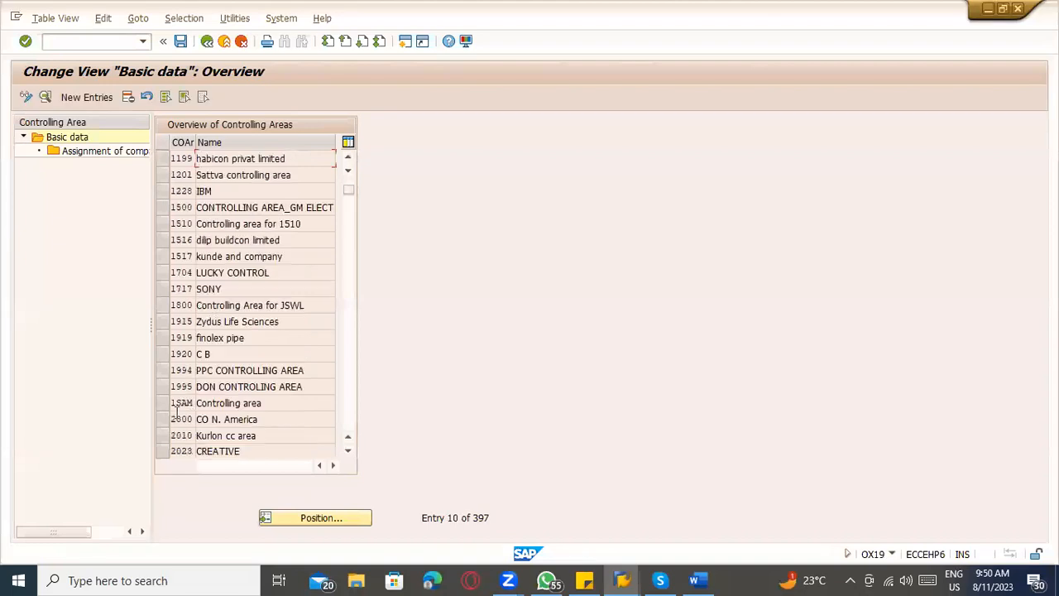
{"action": "scroll", "coordinate": [176, 413], "scroll_direction": "down", "scroll_amount": 1}
{"action": "left_click", "coordinate": [165, 371]}
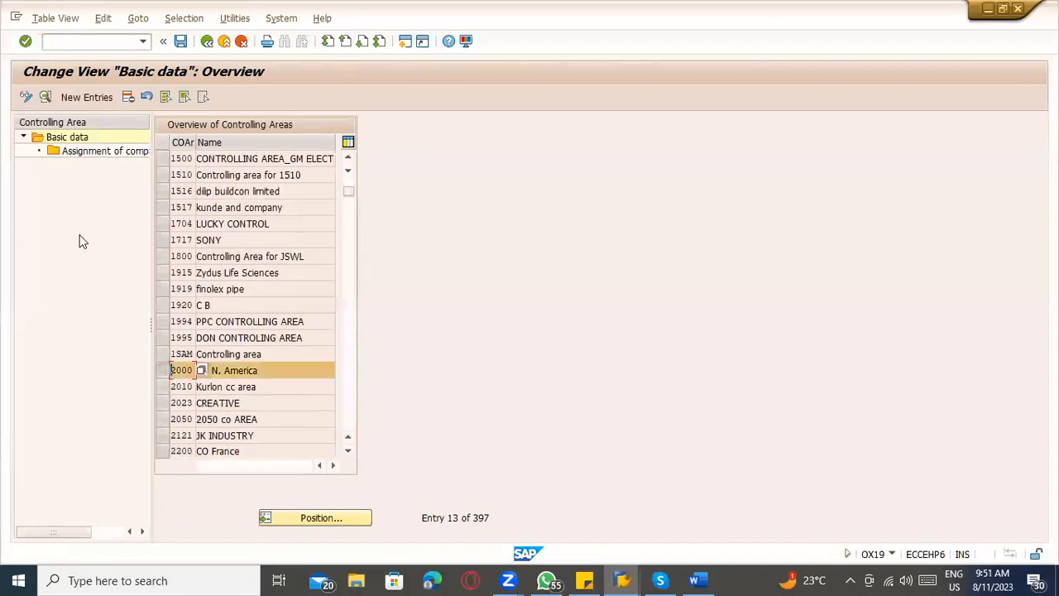
{"action": "left_click", "coordinate": [73, 151]}
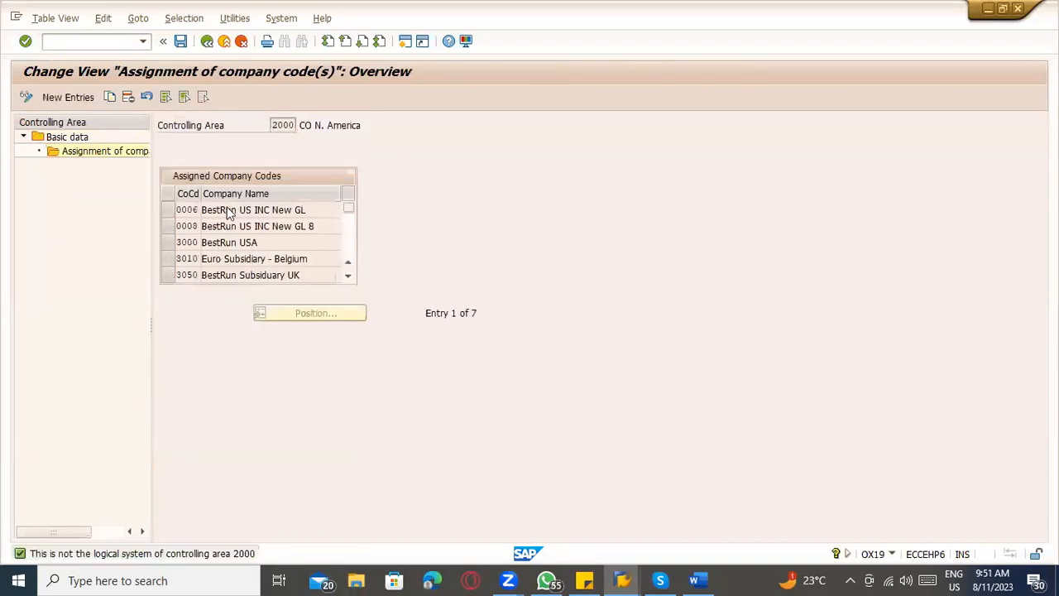
{"action": "scroll", "coordinate": [233, 235], "scroll_direction": "down", "scroll_amount": 2}
{"action": "scroll", "coordinate": [233, 235], "scroll_direction": "up", "scroll_amount": 1}
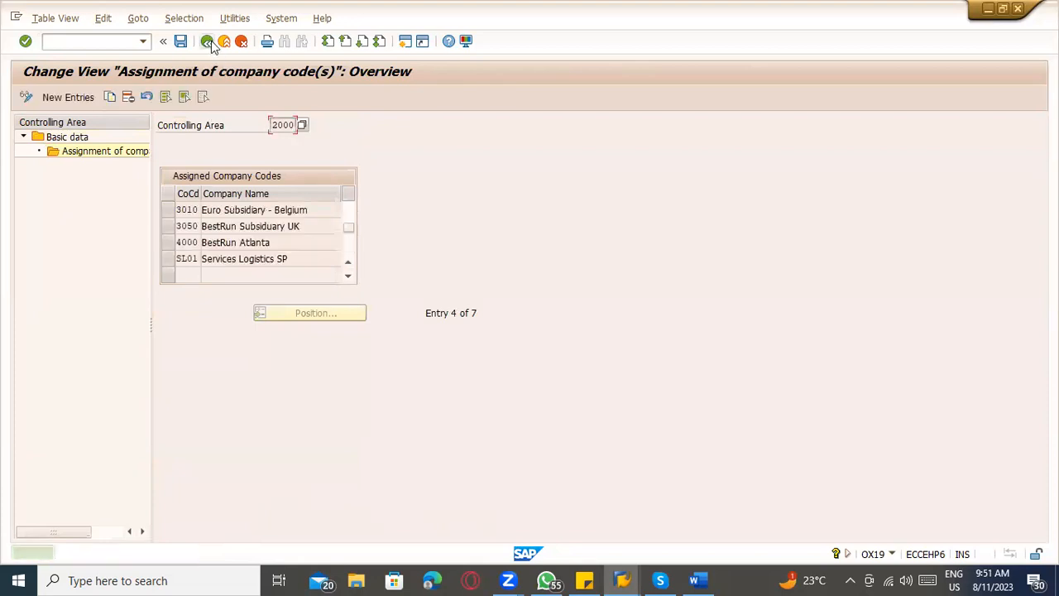
Try to assign company code TACM, and in its place TATC, to controlling area 2000 as a new entry, and cancel it.
{"action": "left_click", "coordinate": [81, 97]}
{"action": "type", "text": "TACM"}
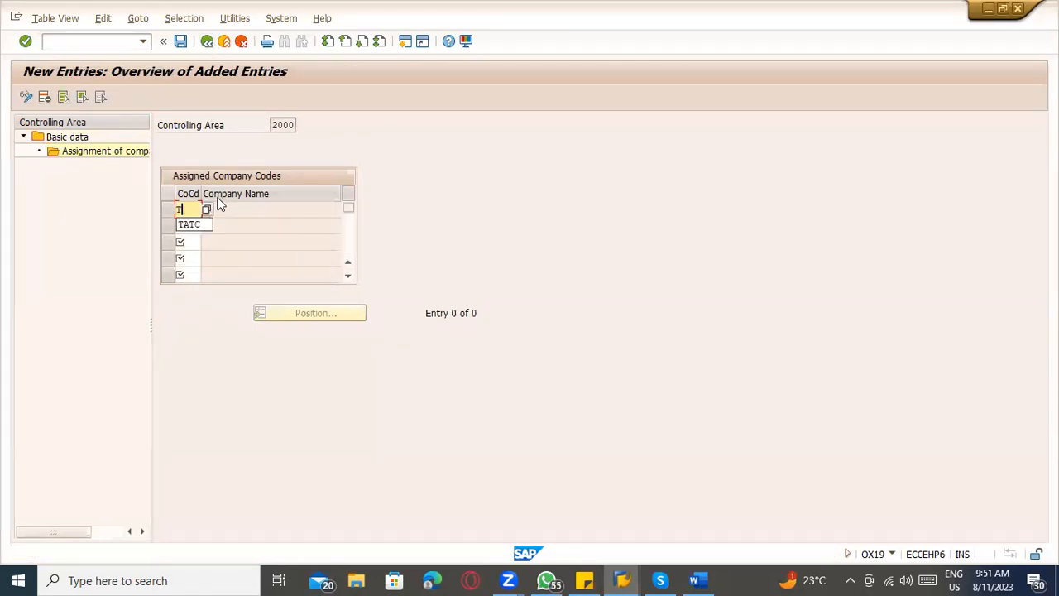
{"action": "key", "text": "Return"}
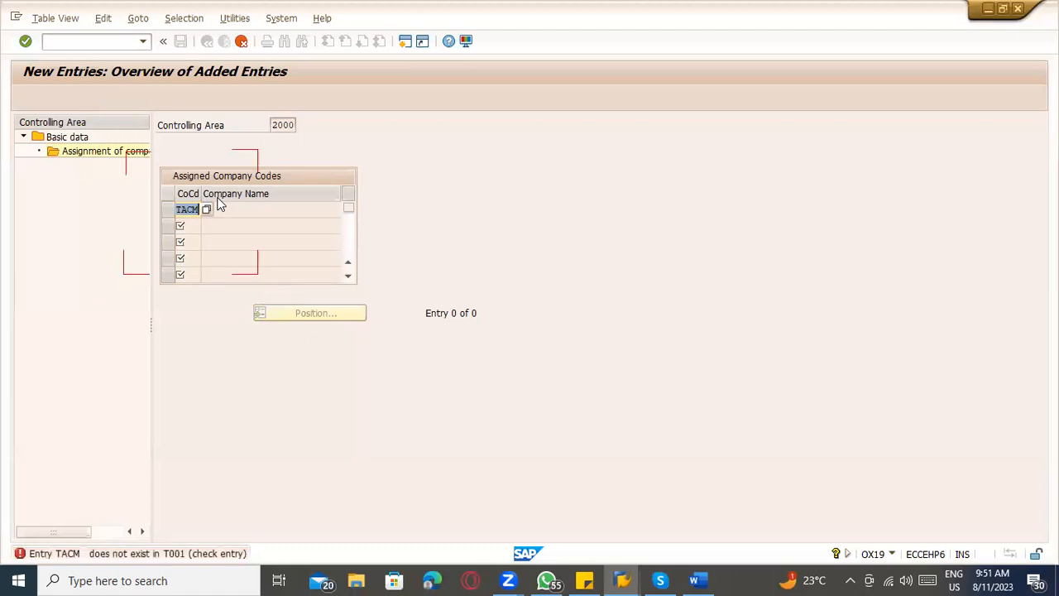
{"action": "key", "text": "BackSpace"}
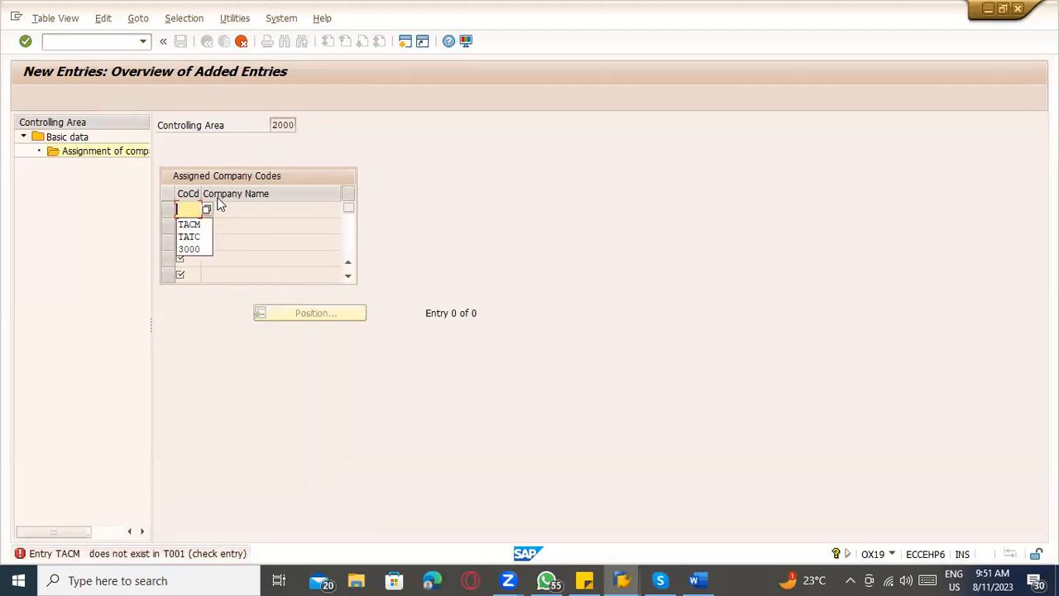
{"action": "type", "text": "TA"}
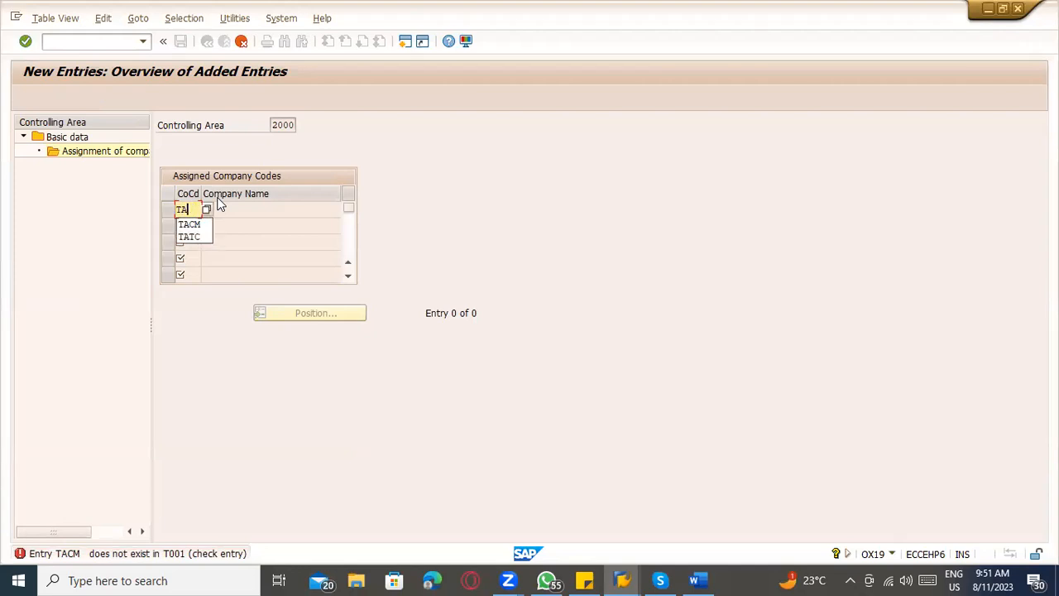
{"action": "type", "text": "TC"}
{"action": "key", "text": "BackSpace"}
{"action": "type", "text": "TC"}
{"action": "key", "text": "Return"}
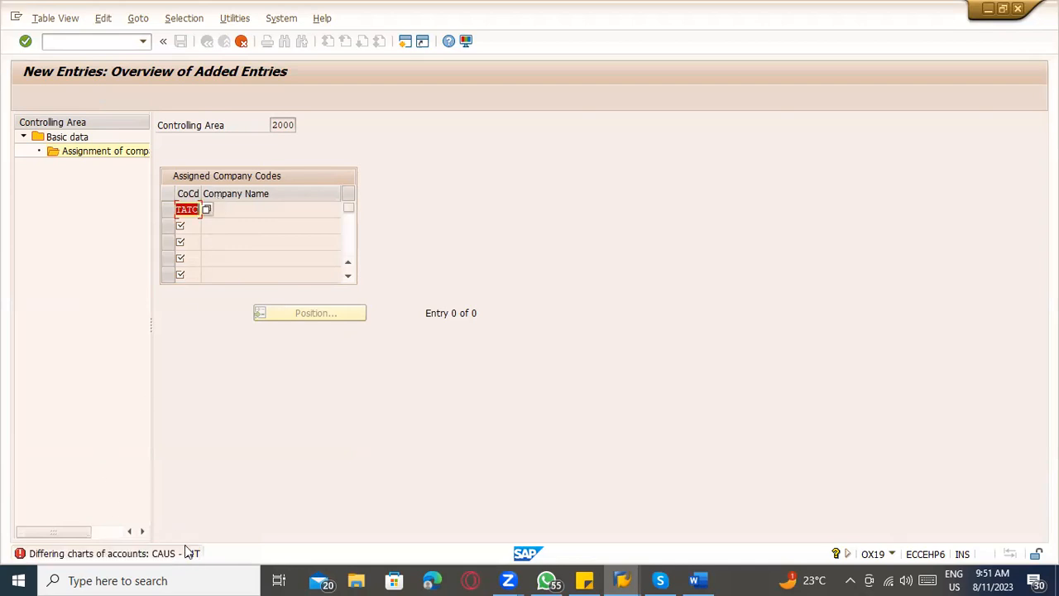
{"action": "left_click", "coordinate": [241, 41]}
Revisit the goods receipt's account 800000 message and return to the company code assignment session.
{"action": "left_click", "coordinate": [210, 283]}
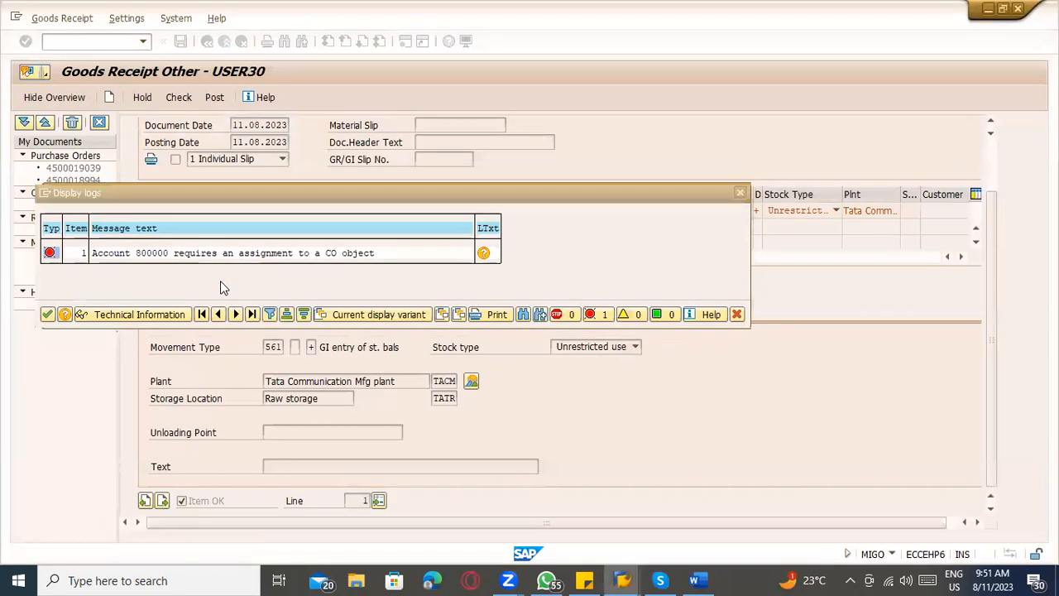
{"action": "key", "text": "alt+Tab"}
{"action": "key", "text": "alt+Tab"}
{"action": "key", "text": "Tab"}
{"action": "key", "text": "Tab"}
{"action": "key", "text": "alt+shift+Tab"}
{"action": "key", "text": "alt+shift+Tab"}
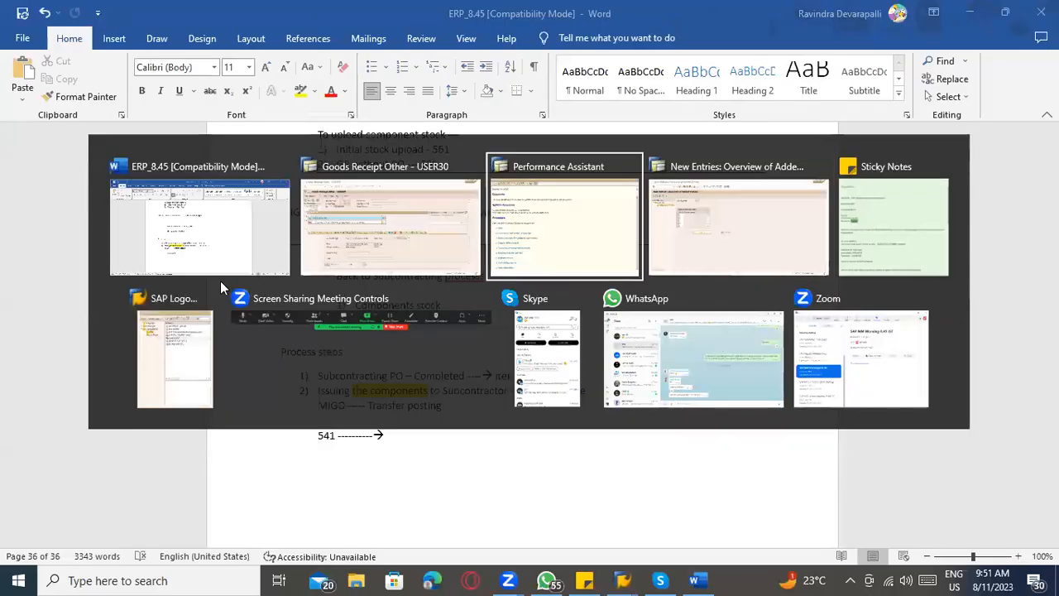
{"action": "key", "text": "alt+Tab"}
{"action": "key", "text": "alt+Tab"}
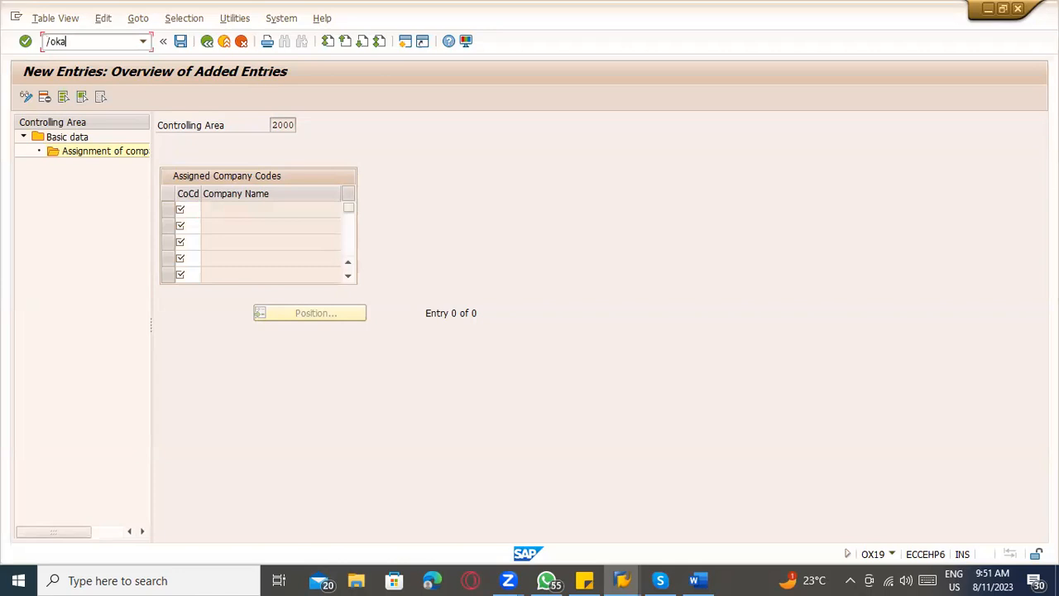
Start transaction KA01 in a new session and switch from creating to changing the cost element.
{"action": "key", "text": "Return"}
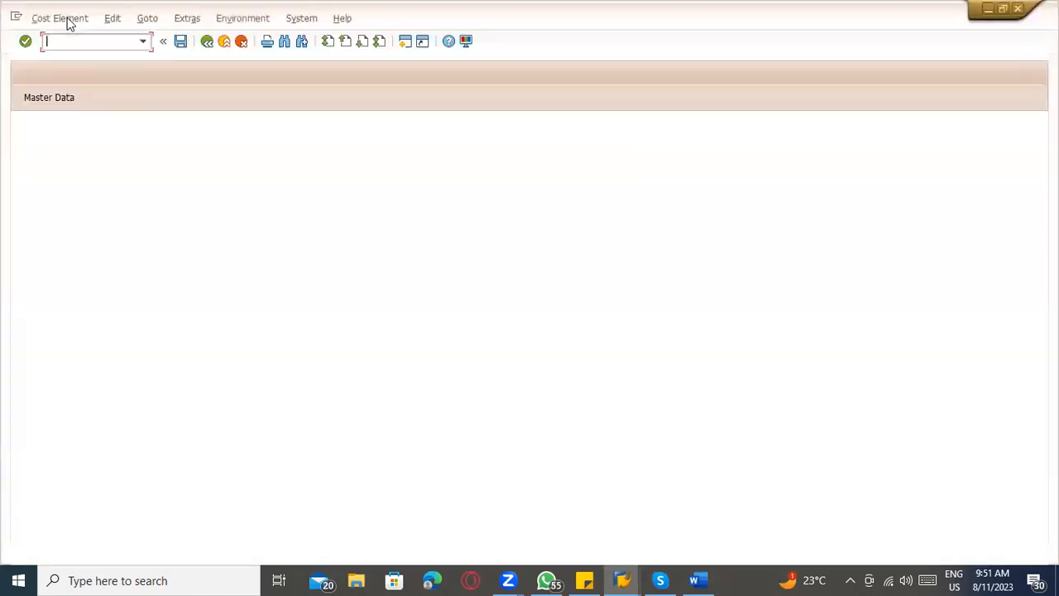
{"action": "left_click", "coordinate": [66, 18]}
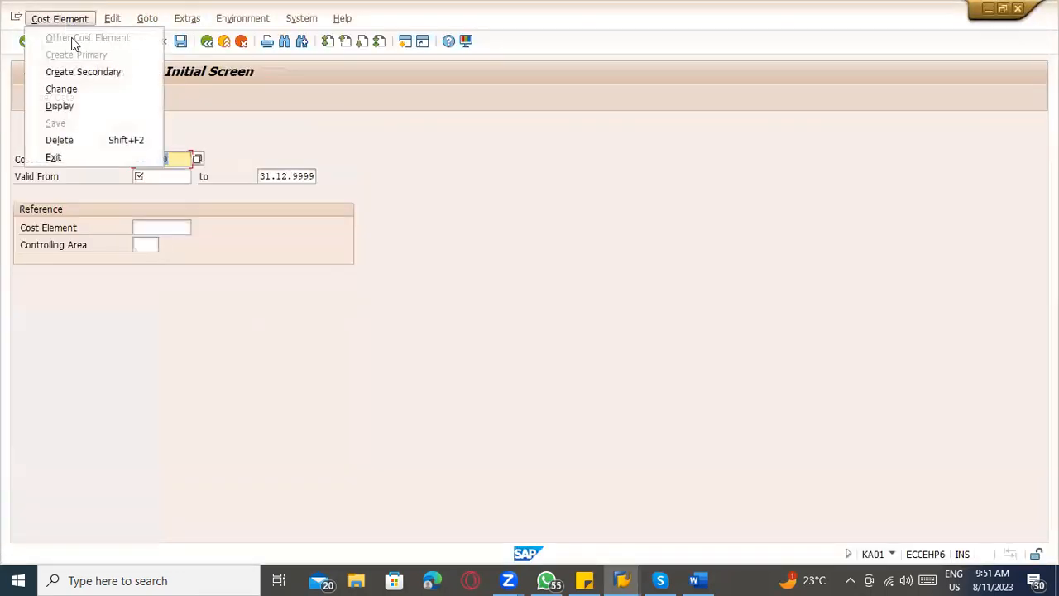
{"action": "left_click", "coordinate": [58, 88]}
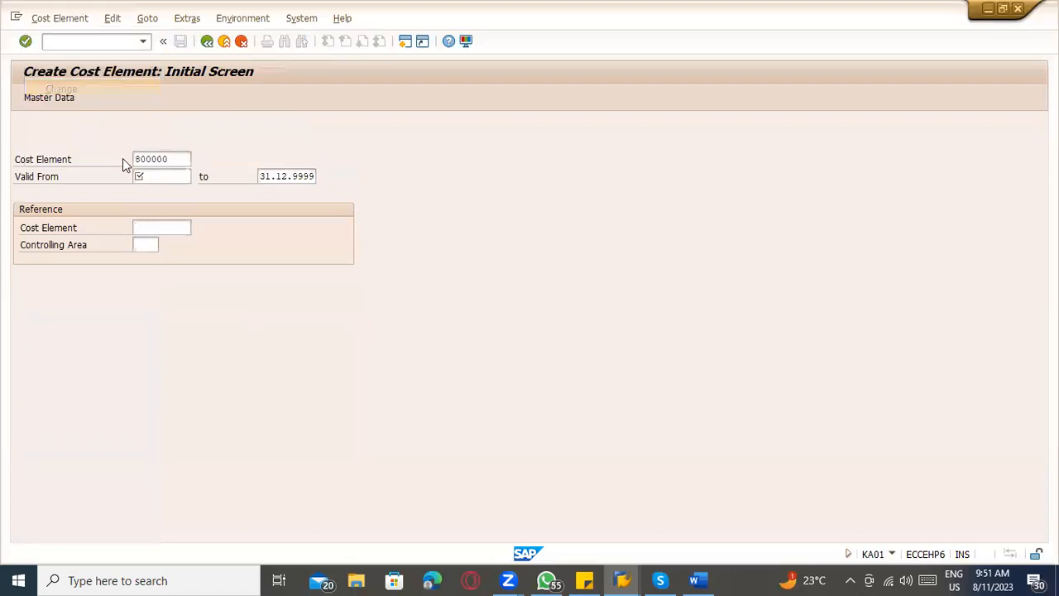
Try to set the controlling area for cost element 800000 to CAUS and to INT.
{"action": "left_click", "coordinate": [202, 19]}
{"action": "left_click", "coordinate": [205, 38]}
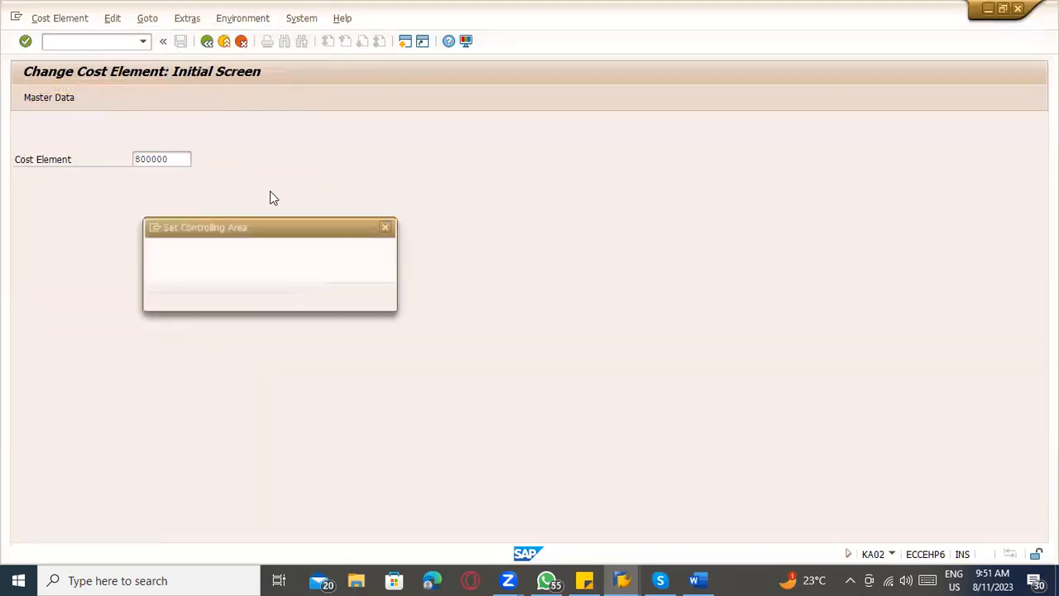
{"action": "type", "text": "c"}
{"action": "key", "text": "Return"}
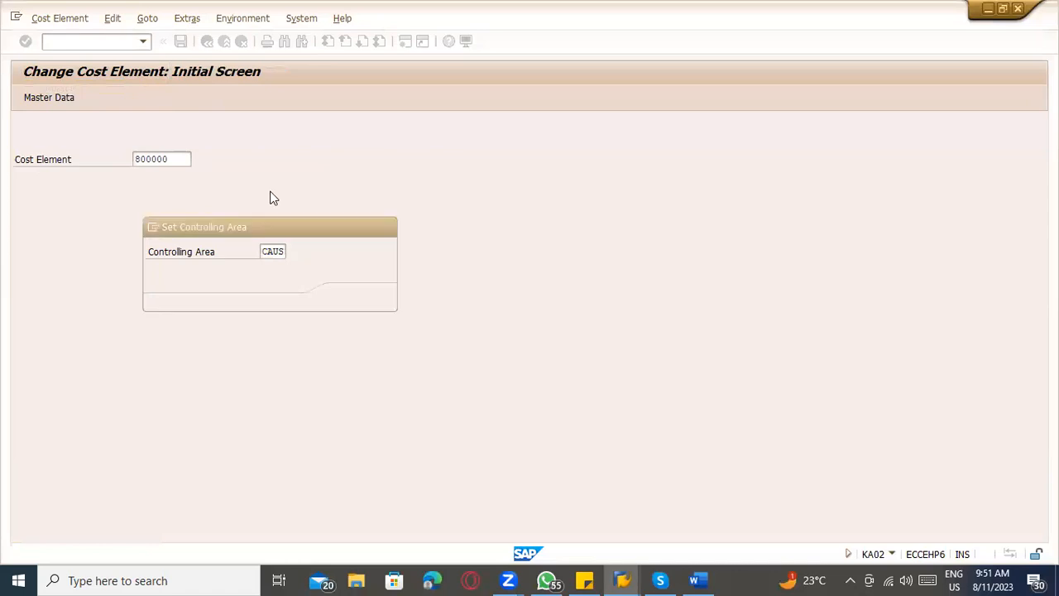
{"action": "key", "text": "Return"}
{"action": "type", "text": "INT"}
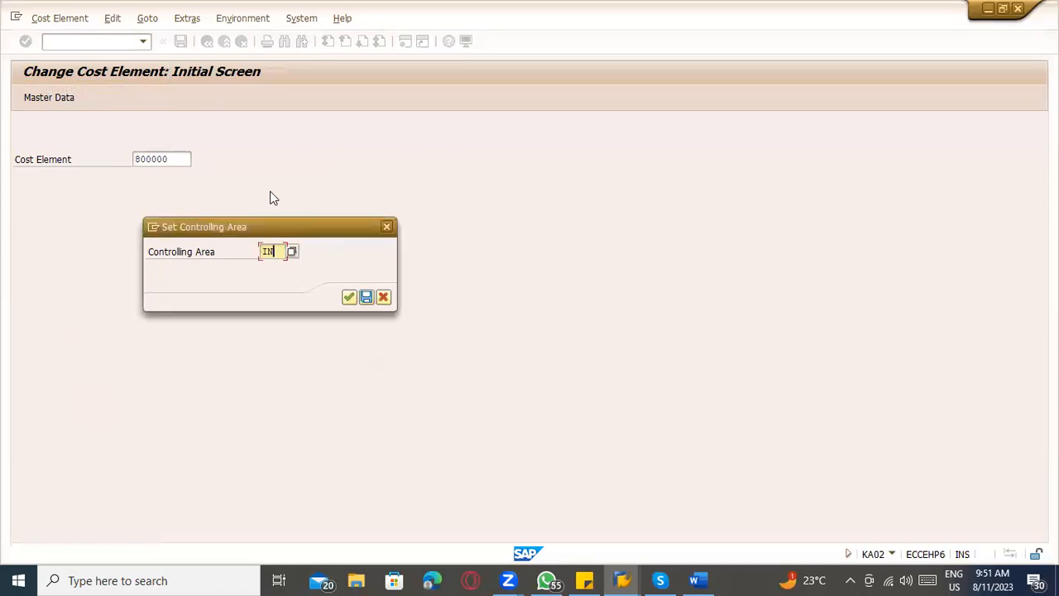
{"action": "key", "text": "Return"}
{"action": "key", "text": "Return"}
{"action": "key", "text": "alt+space"}
{"action": "key", "text": "Escape"}
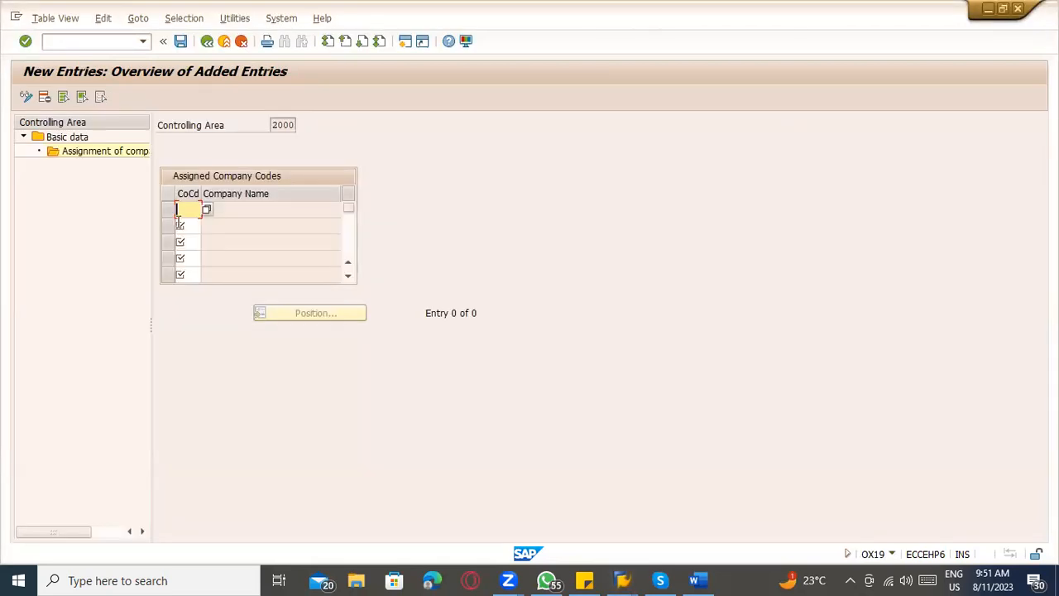
Leave controlling area 2000's assignments and check those of controlling area 1000 for company code TATC.
{"action": "left_click", "coordinate": [206, 41]}
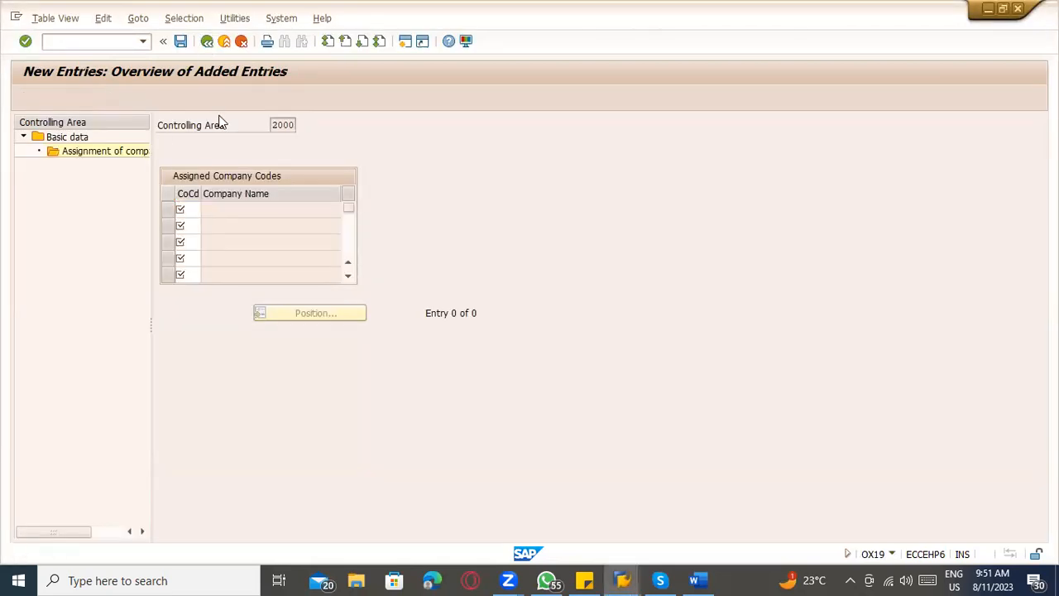
{"action": "left_click", "coordinate": [207, 41]}
{"action": "scroll", "coordinate": [257, 205], "scroll_direction": "up", "scroll_amount": 4}
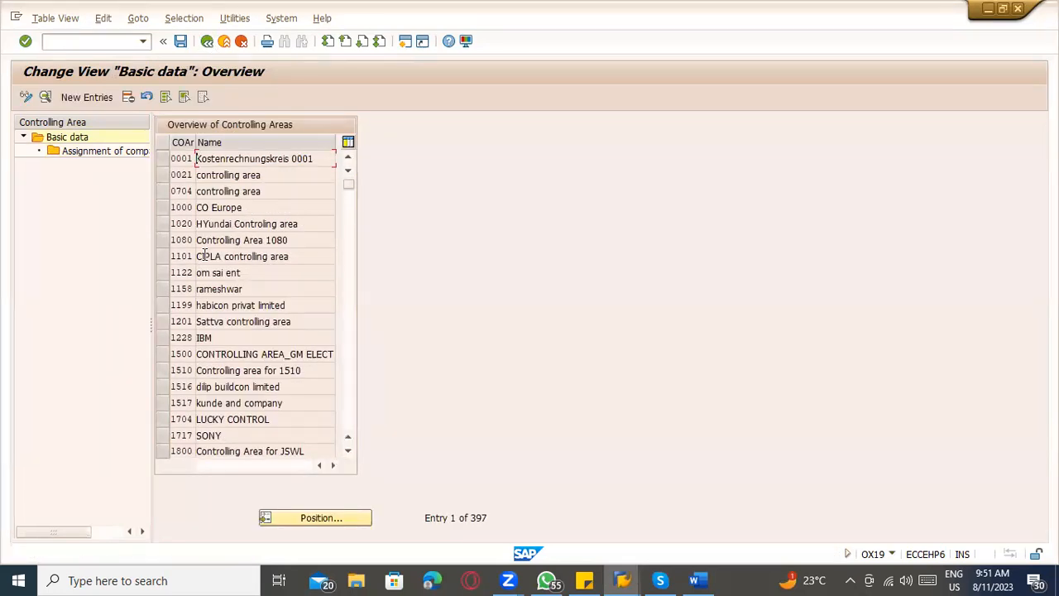
{"action": "left_click", "coordinate": [163, 209]}
{"action": "double_click", "coordinate": [104, 151]}
{"action": "scroll", "coordinate": [242, 270], "scroll_direction": "down", "scroll_amount": 4}
{"action": "scroll", "coordinate": [242, 270], "scroll_direction": "down", "scroll_amount": 14}
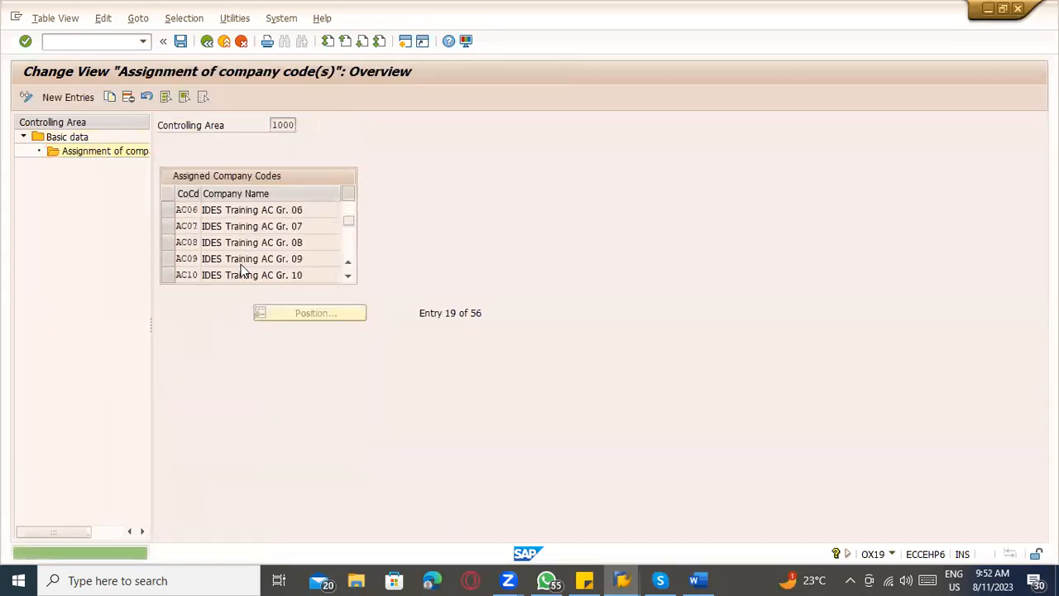
{"action": "scroll", "coordinate": [241, 270], "scroll_direction": "down", "scroll_amount": 1}
{"action": "scroll", "coordinate": [232, 273], "scroll_direction": "up", "scroll_amount": 2}
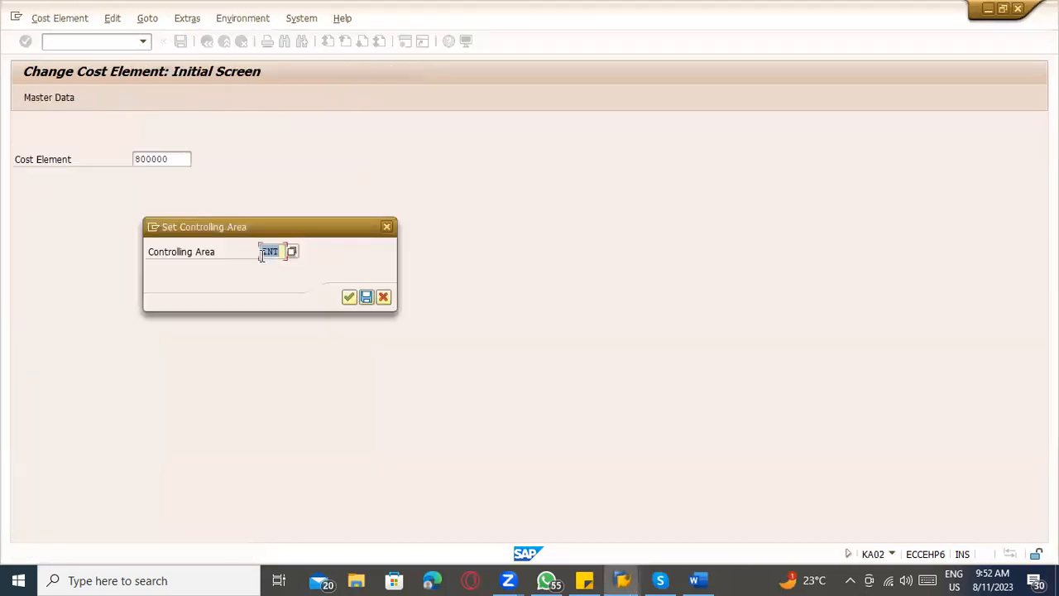
{"action": "left_click", "coordinate": [261, 255]}
Set the controlling area to 1000, try to open cost element 800000, and display the resulting message's details.
{"action": "key", "text": "Return"}
{"action": "key", "text": "Return"}
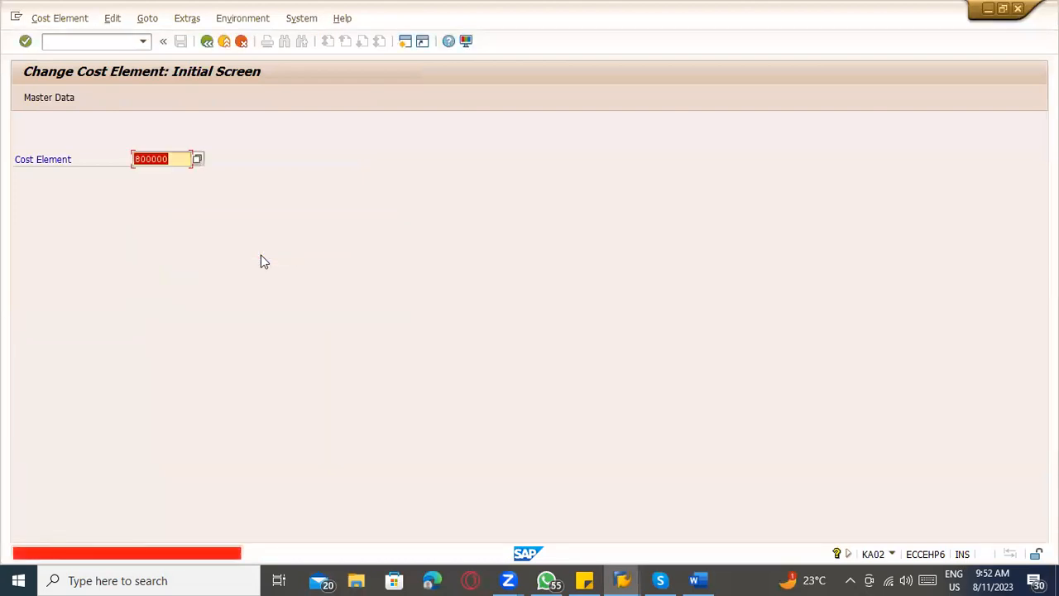
{"action": "left_click", "coordinate": [207, 550]}
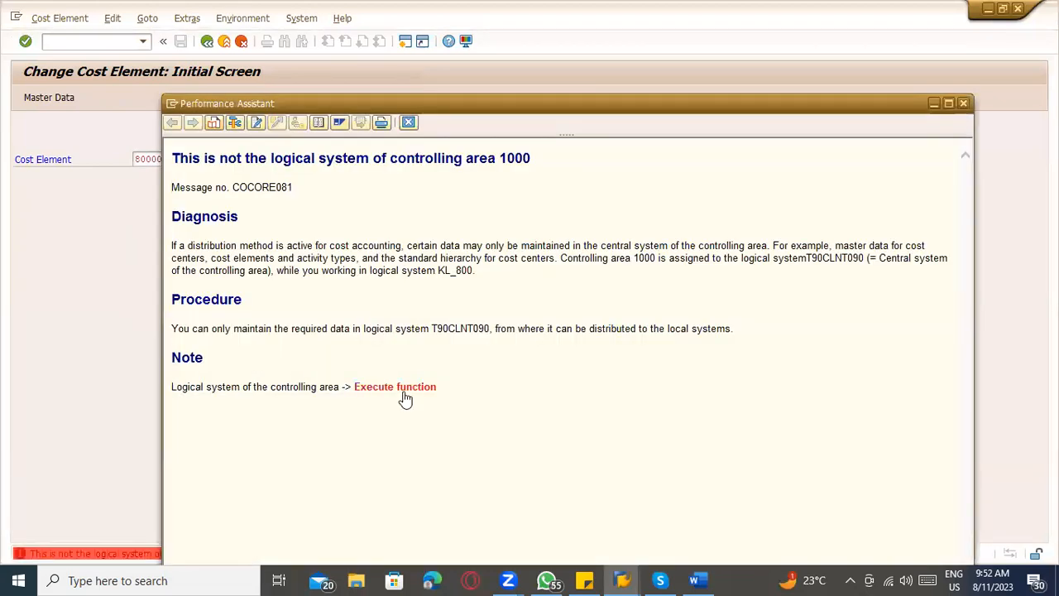
Run the message's logical system function and exit the controlling area assignment views in the SPRO session.
{"action": "left_click", "coordinate": [404, 392]}
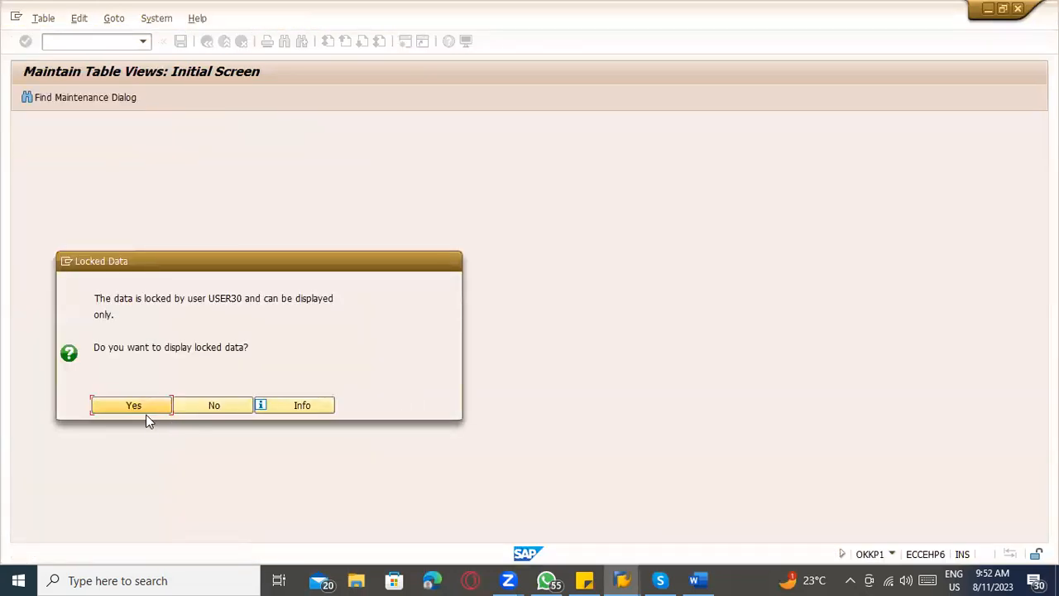
{"action": "left_click", "coordinate": [155, 406]}
{"action": "left_click", "coordinate": [209, 40]}
{"action": "left_click", "coordinate": [209, 43]}
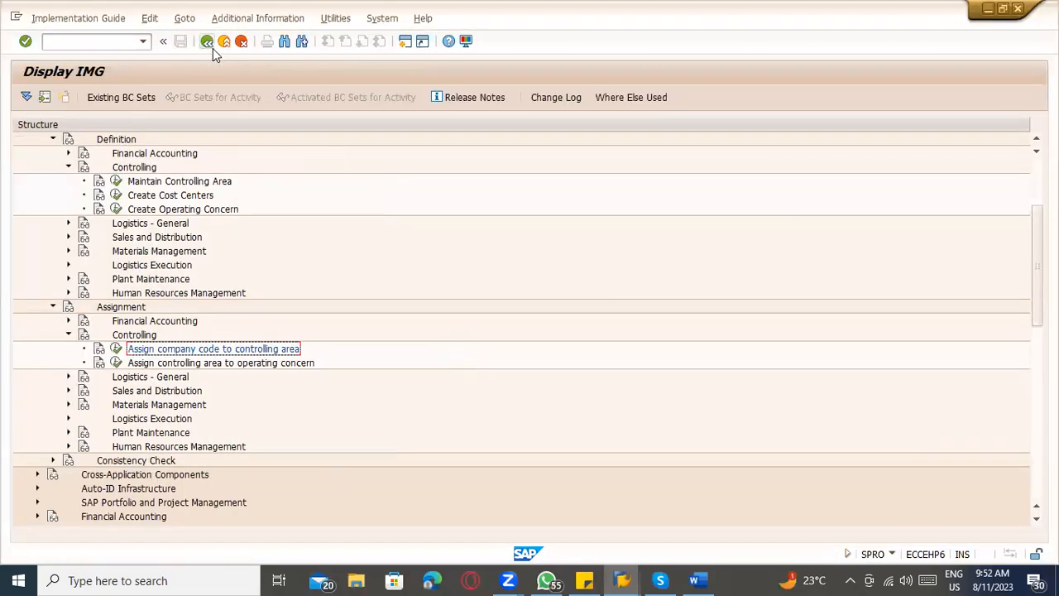
Decline displaying the locked data and run the logical system function again to open the ALE distribution settings for editing.
{"action": "key", "text": "alt+Tab"}
{"action": "key", "text": "alt+Tab"}
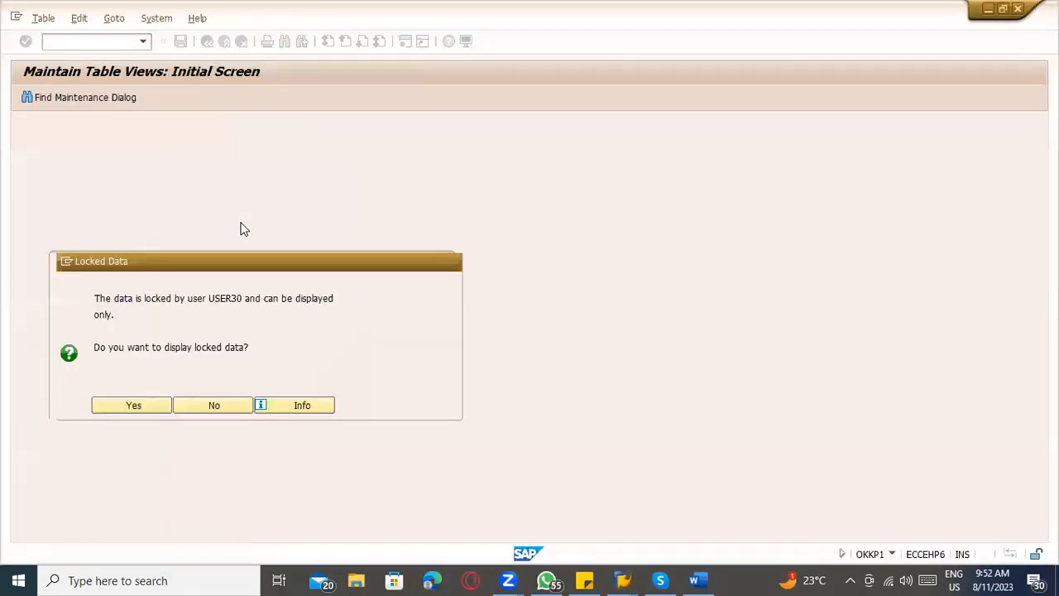
{"action": "left_click", "coordinate": [186, 404]}
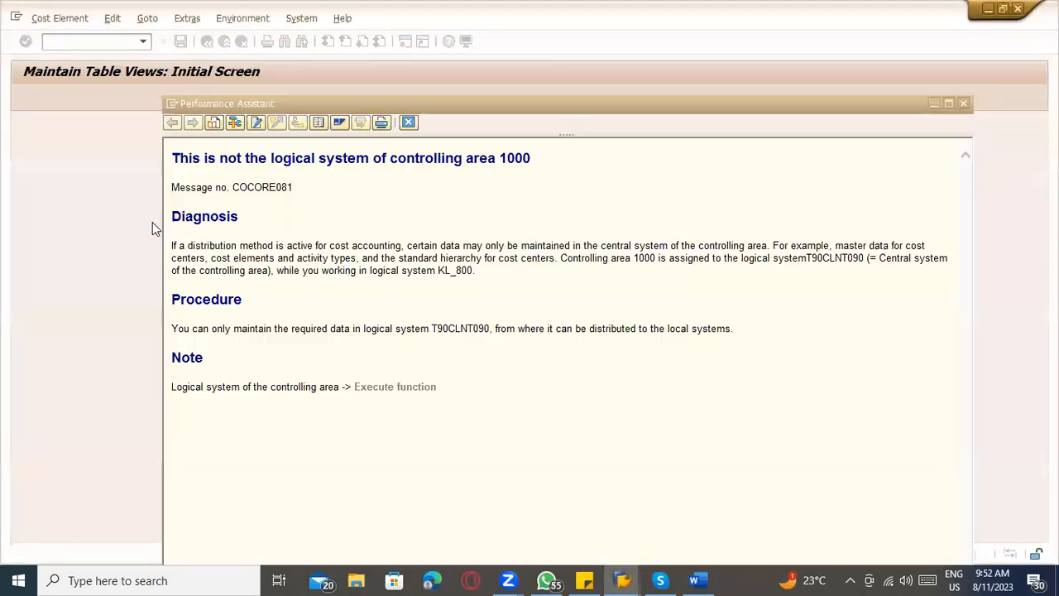
{"action": "left_click", "coordinate": [395, 386]}
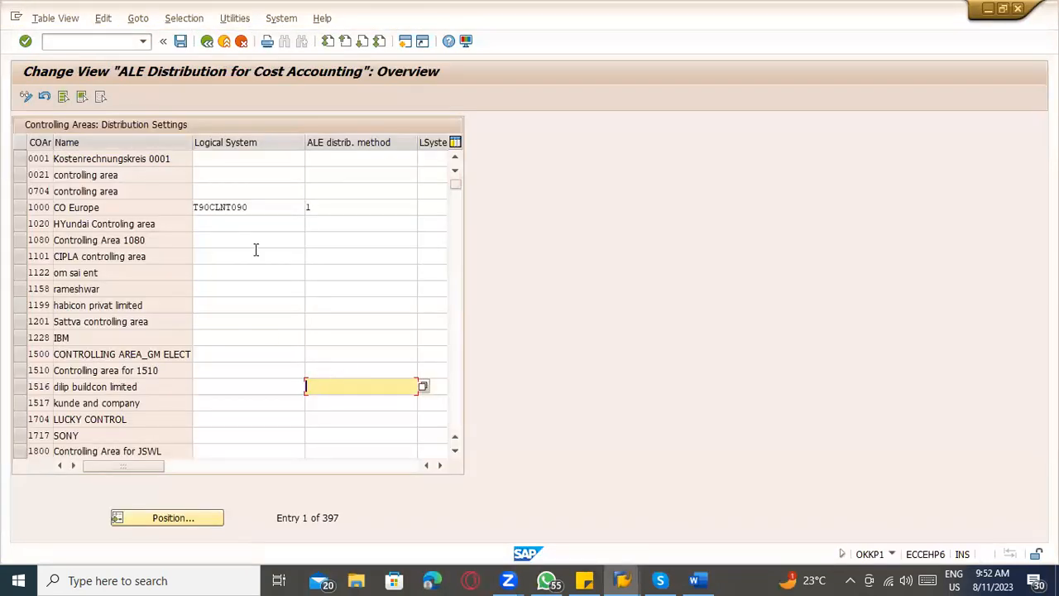
Clear the logical system and ALE distribution method of controlling area 1000, save, and leave the distribution settings.
{"action": "double_click", "coordinate": [257, 206]}
{"action": "key", "text": "Delete"}
{"action": "key", "text": "Tab"}
{"action": "key", "text": "Delete"}
{"action": "key", "text": "Tab"}
{"action": "key", "text": "ctrl+s"}
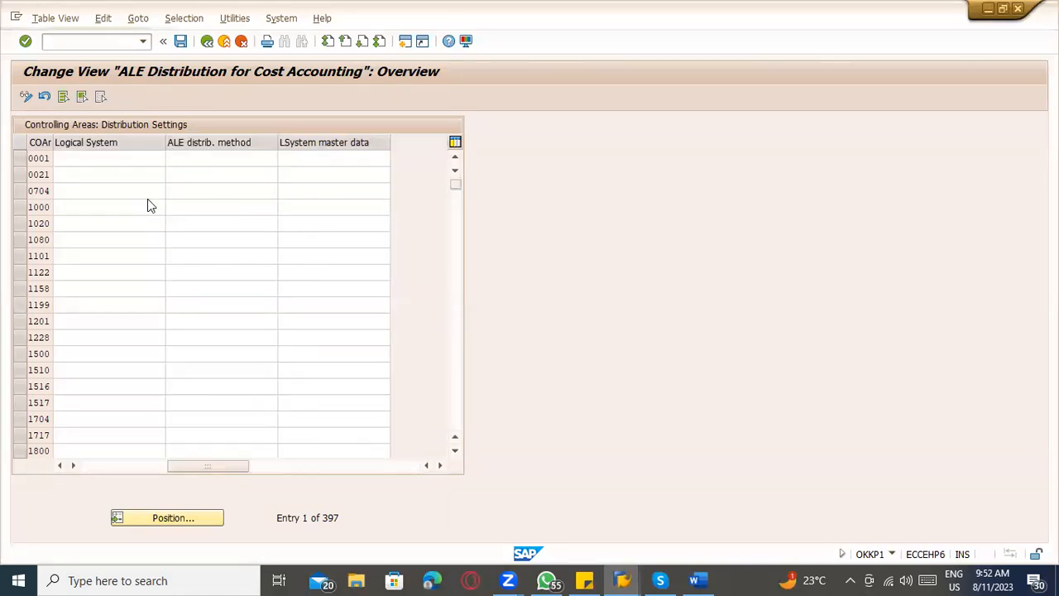
{"action": "key", "text": "Return"}
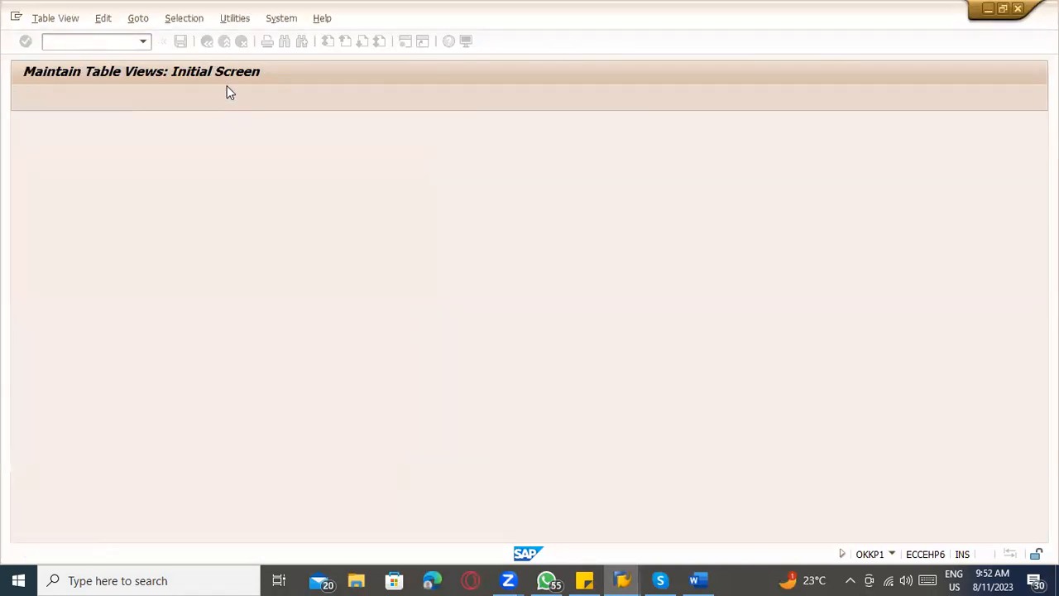
{"action": "left_click", "coordinate": [209, 42]}
{"action": "left_click", "coordinate": [212, 44]}
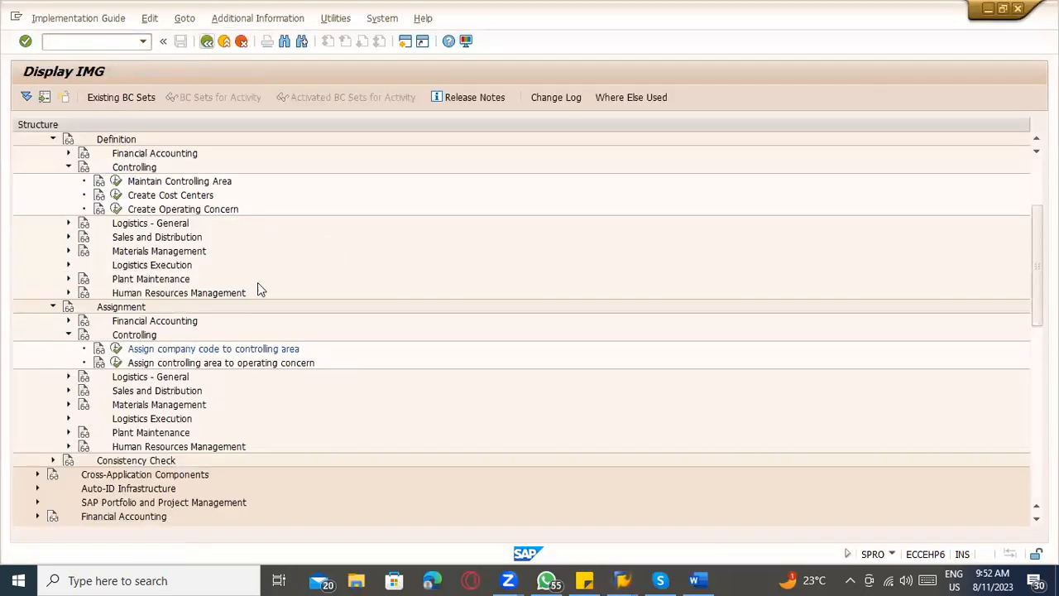
Exit the IMG structure and open cost element 800000 for changes with transaction KA02.
{"action": "left_click", "coordinate": [209, 42]}
{"action": "key", "text": "alt+Tab"}
{"action": "key", "text": "alt+Tab"}
{"action": "key", "text": "alt+Tab"}
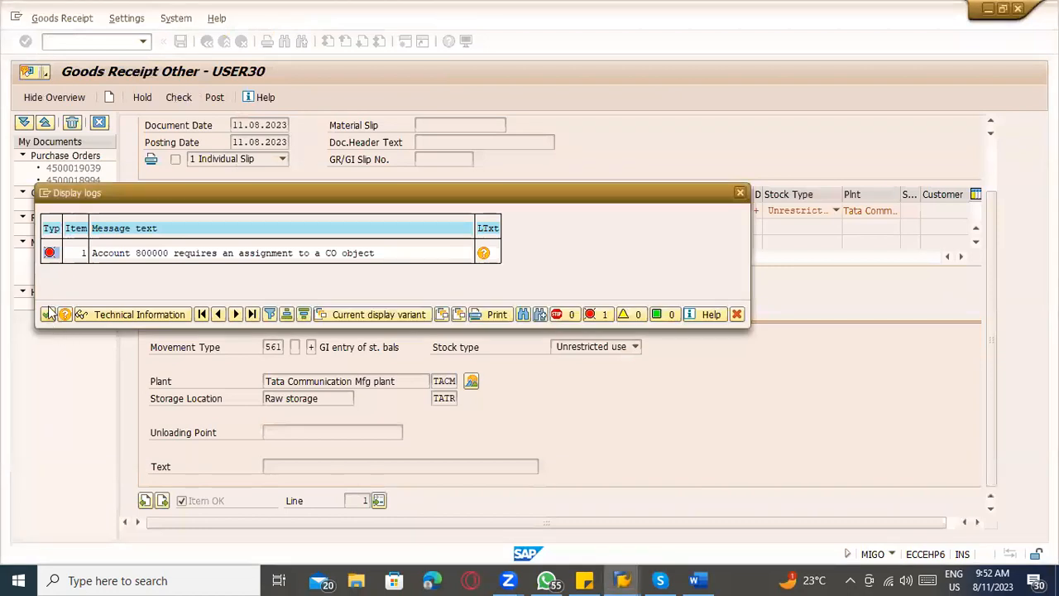
{"action": "key", "text": "alt+Tab"}
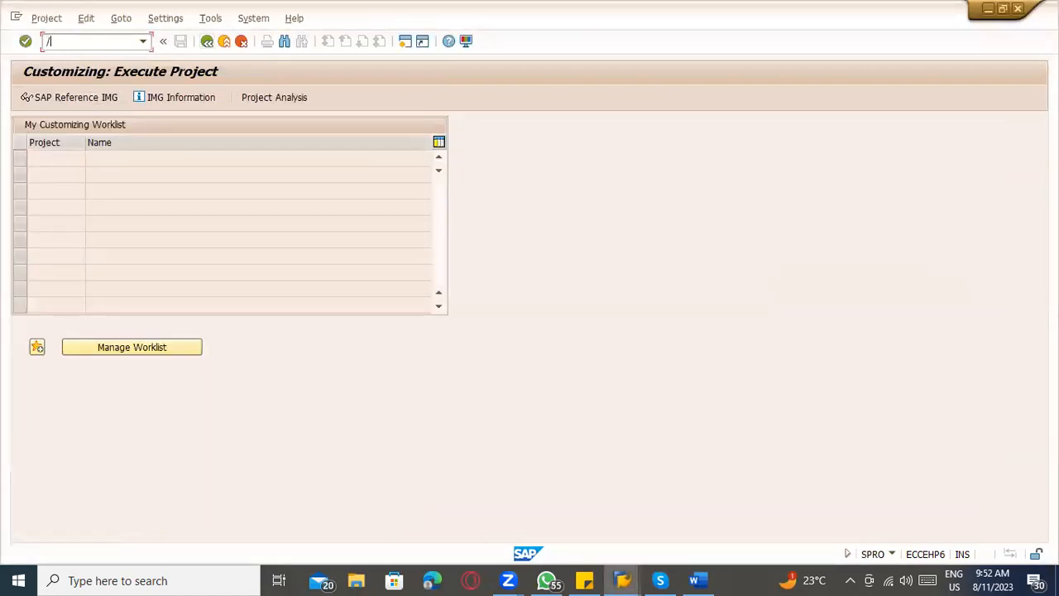
{"action": "type", "text": "/nka02"}
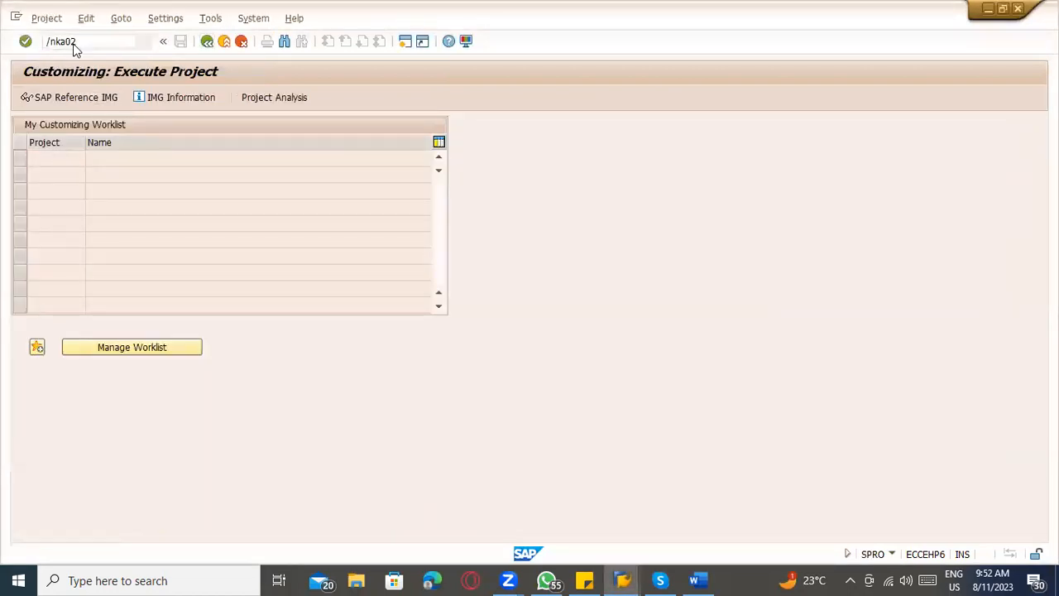
{"action": "key", "text": "Return"}
{"action": "key", "text": "Return"}
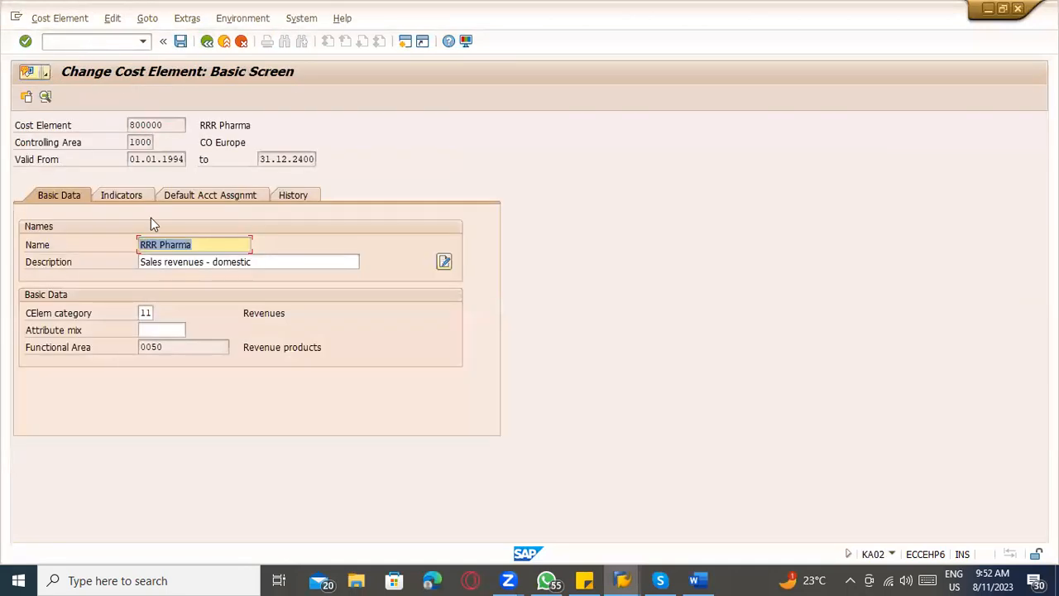
Clear the cost center in the default account assignment of cost element 800000.
{"action": "left_click", "coordinate": [192, 198]}
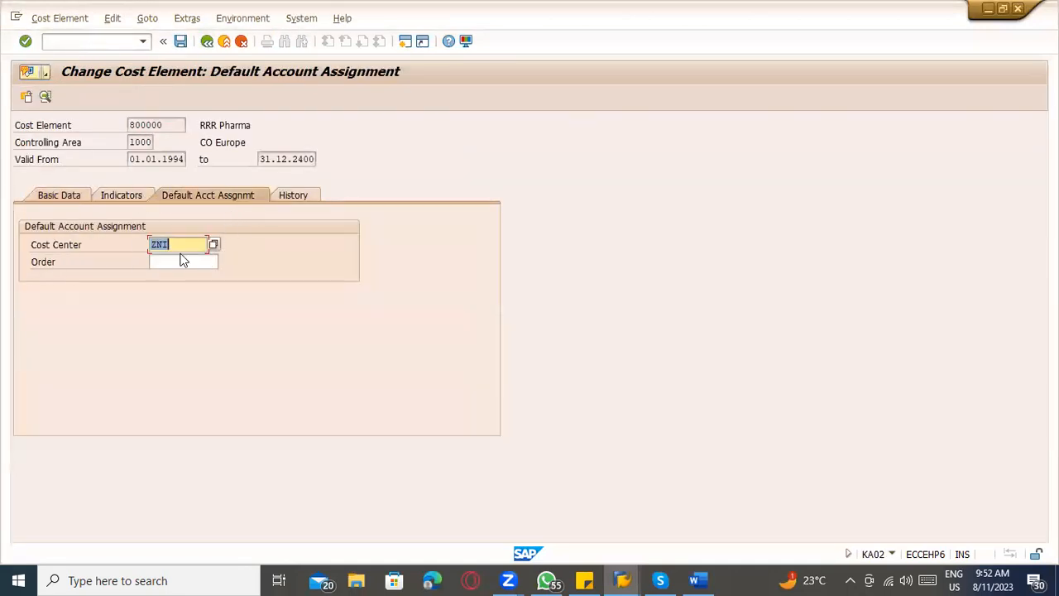
{"action": "key", "text": "BackSpace"}
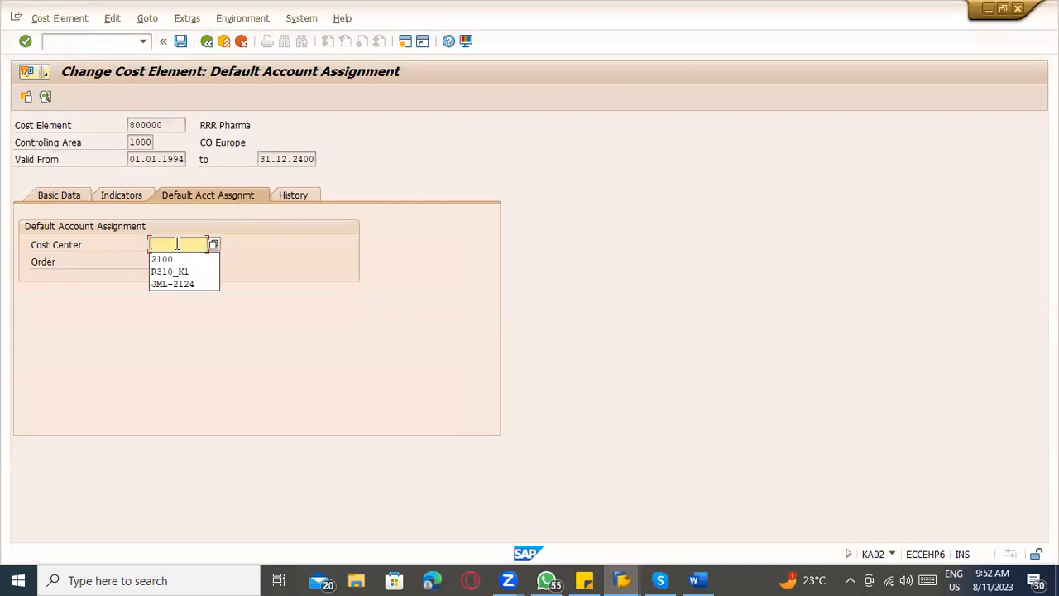
{"action": "key", "text": "Escape"}
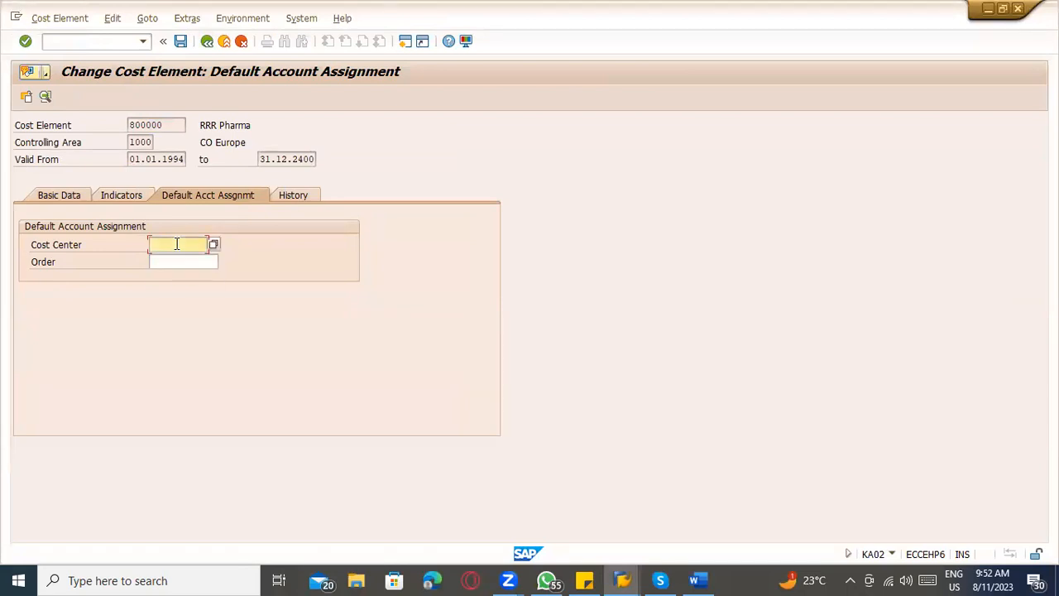
Search the cost centers of controlling area 1000 for company code TATC and close the value search.
{"action": "left_click", "coordinate": [214, 246]}
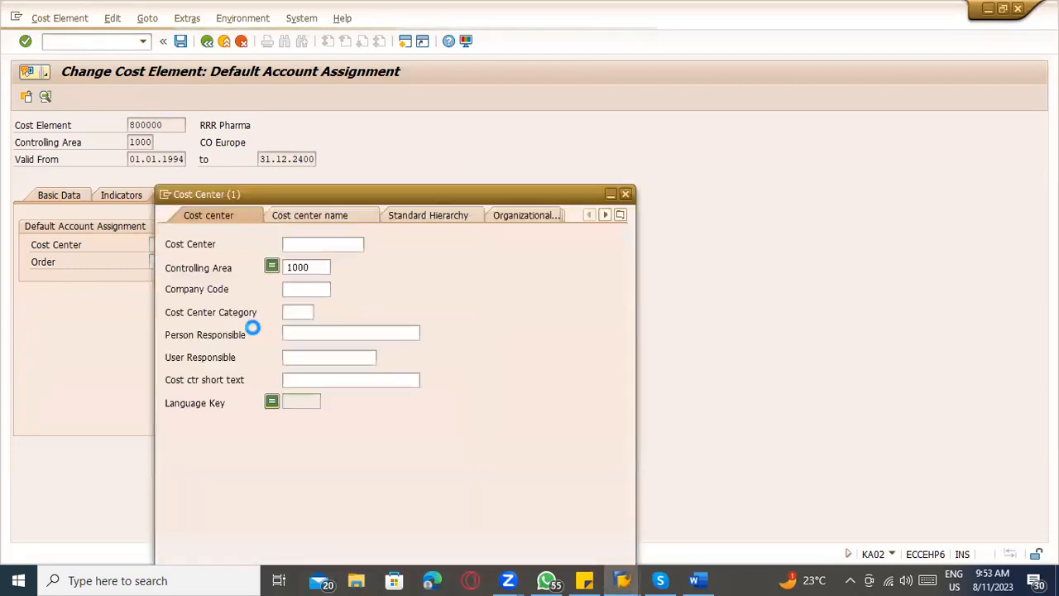
{"action": "key", "text": "Return"}
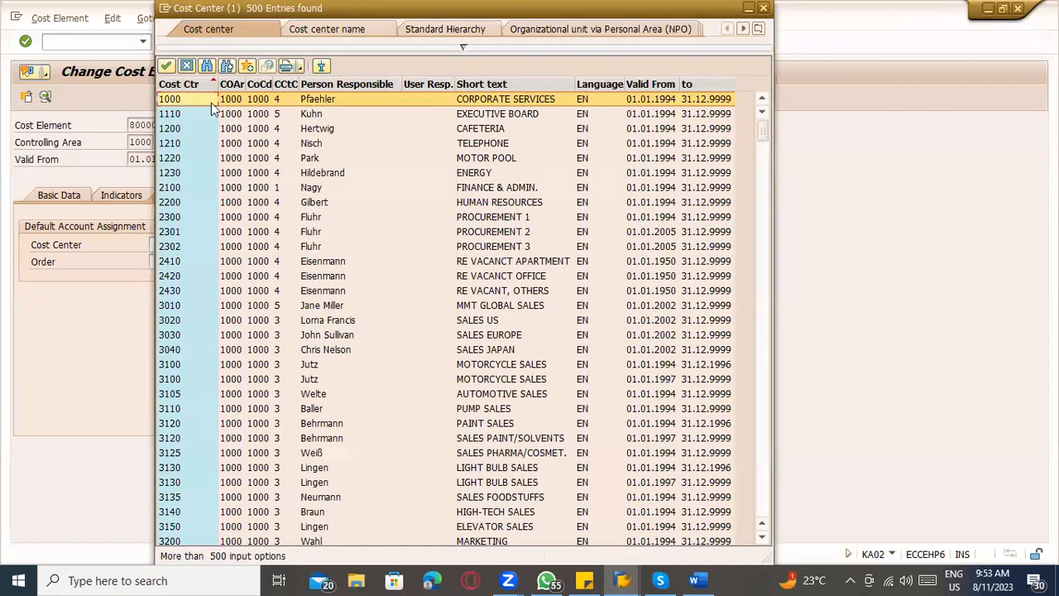
{"action": "left_click_drag", "start_coordinate": [232, 12], "coordinate": [199, 182]}
{"action": "left_click", "coordinate": [266, 274]}
{"action": "type", "text": "ta"}
{"action": "type", "text": "tc"}
{"action": "key", "text": "Return"}
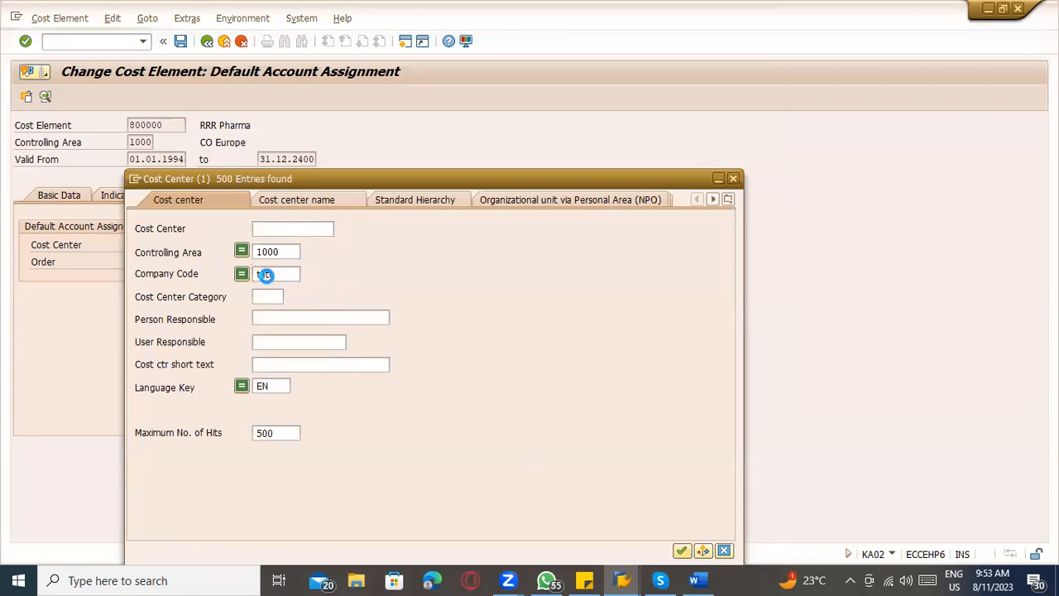
{"action": "key", "text": "Escape"}
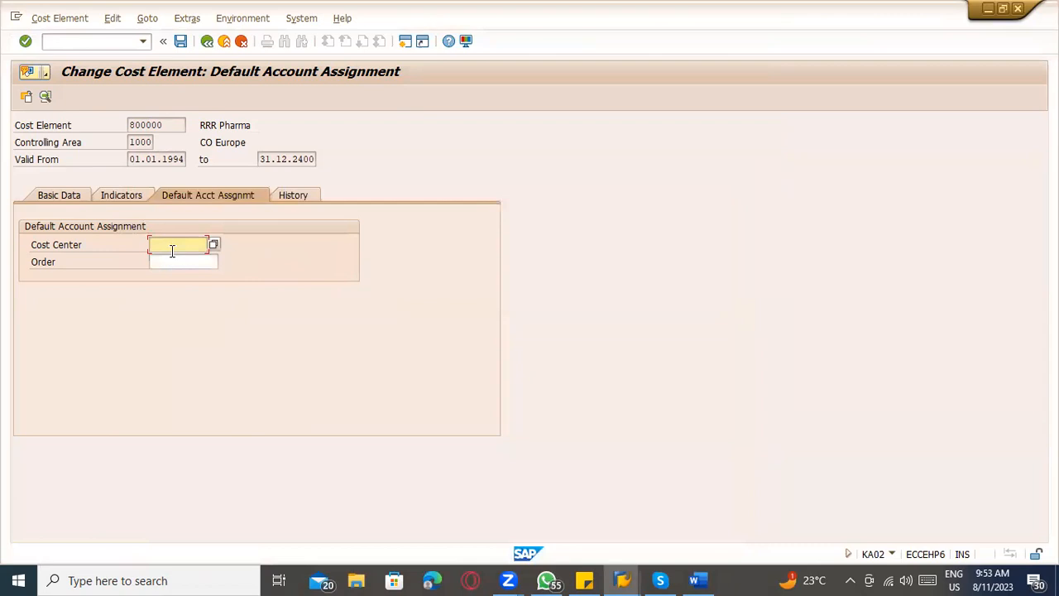
Read the field help and glossary definition for Cost Center, and return to the default account assignment.
{"action": "key", "text": "F1"}
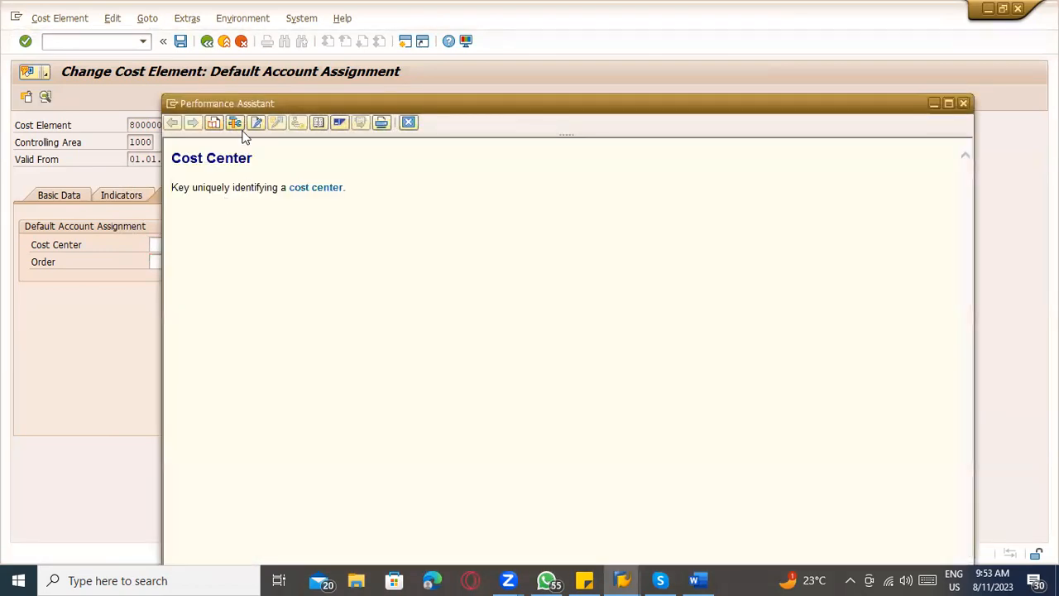
{"action": "left_click", "coordinate": [309, 191]}
{"action": "scroll", "coordinate": [394, 372], "scroll_direction": "down", "scroll_amount": 3}
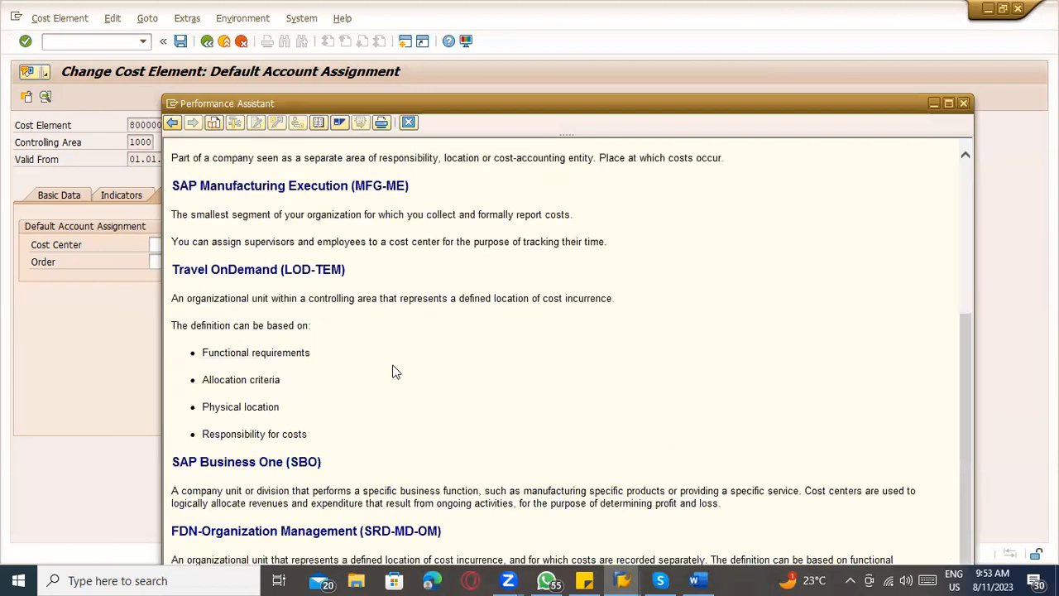
{"action": "left_click", "coordinate": [963, 103]}
{"action": "left_click", "coordinate": [153, 245]}
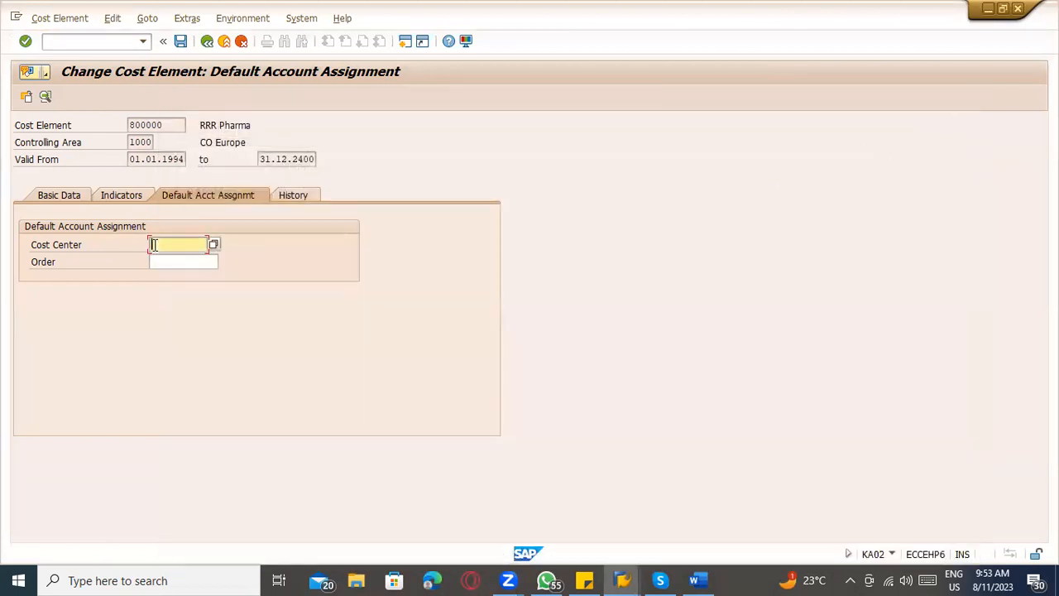
Start creating cost center TATC with transaction KS01.
{"action": "left_click", "coordinate": [109, 41]}
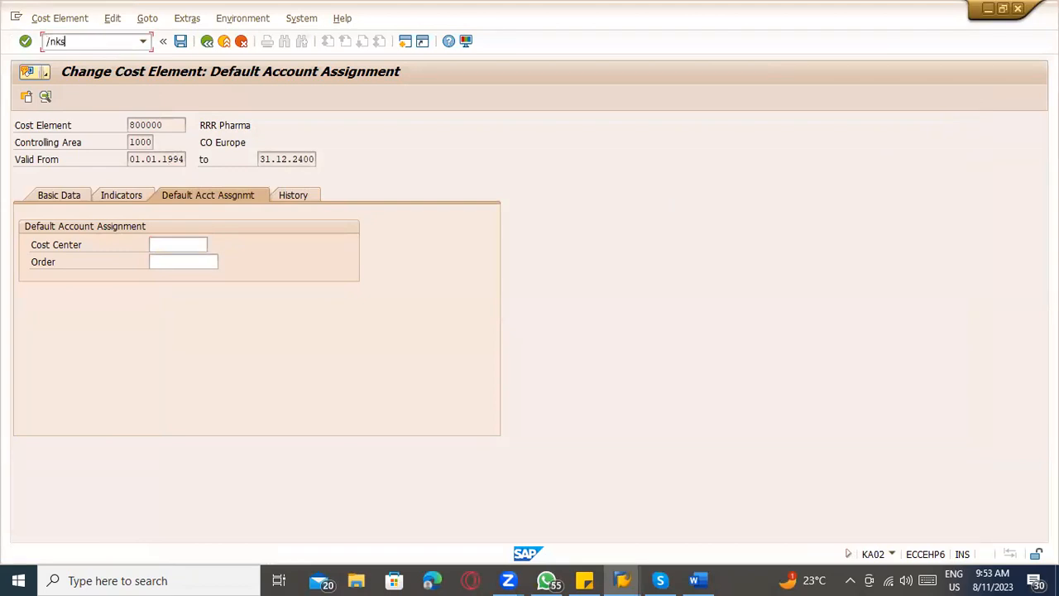
{"action": "key", "text": "Return"}
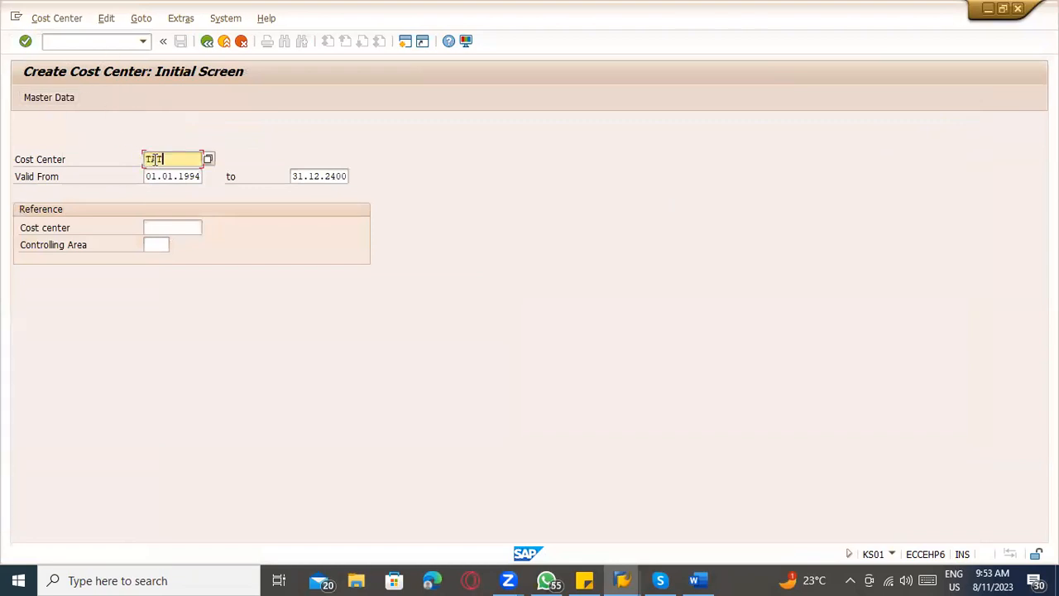
{"action": "key", "text": "Return"}
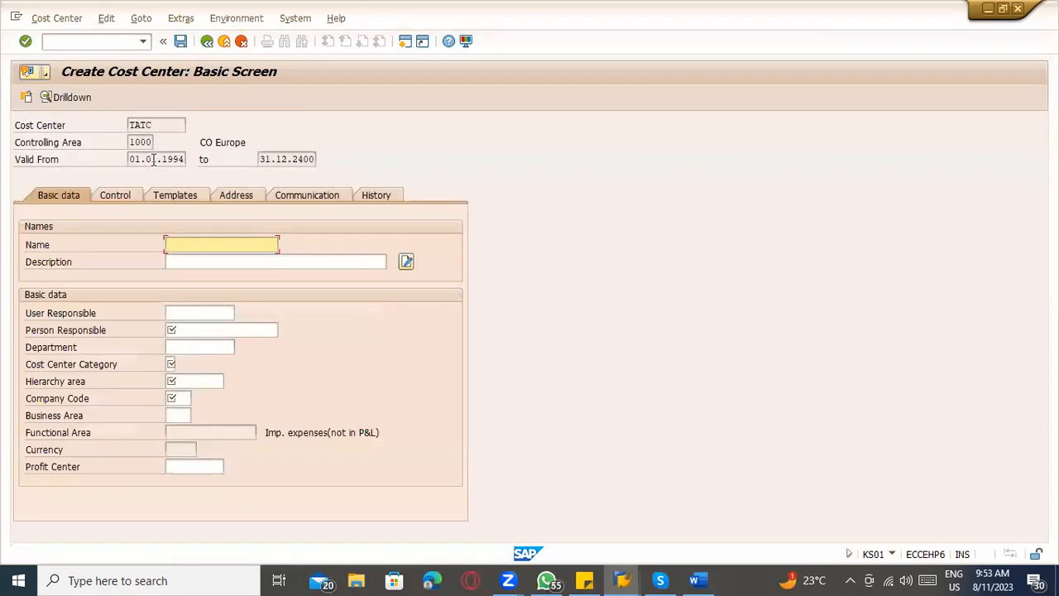
Name the cost center TATA - COMM and enter the first name of the person responsible.
{"action": "left_click", "coordinate": [188, 327]}
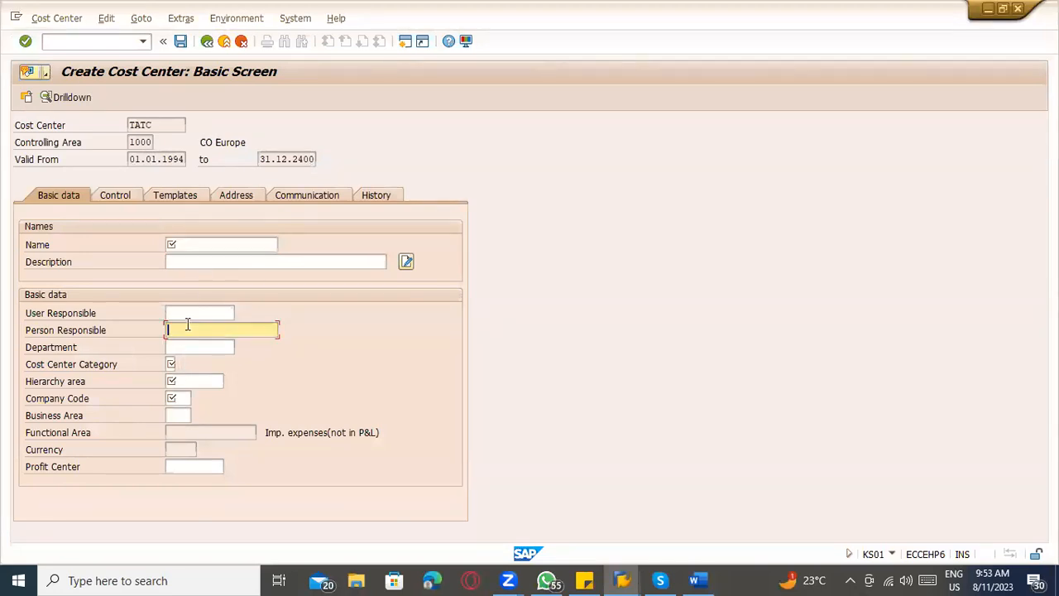
{"action": "left_click", "coordinate": [188, 245]}
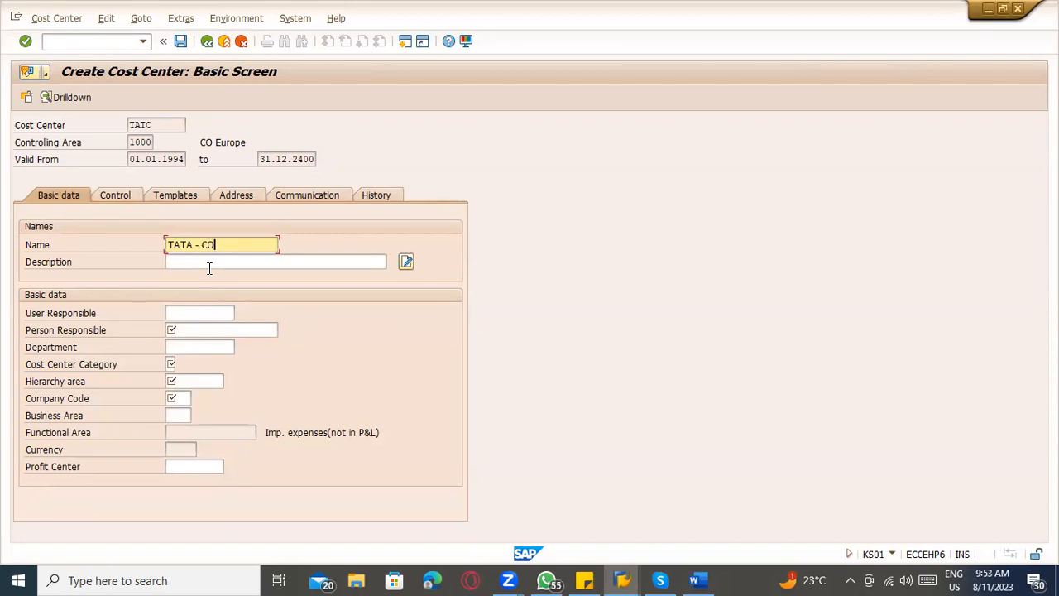
{"action": "left_click", "coordinate": [183, 334]}
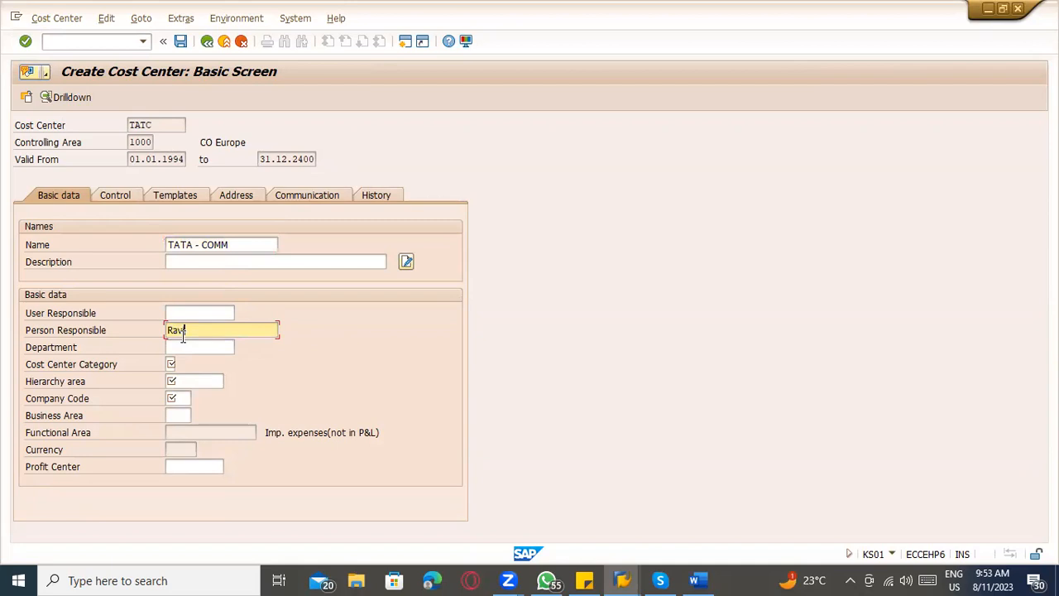
{"action": "key", "text": "Tab"}
{"action": "key", "text": "Tab"}
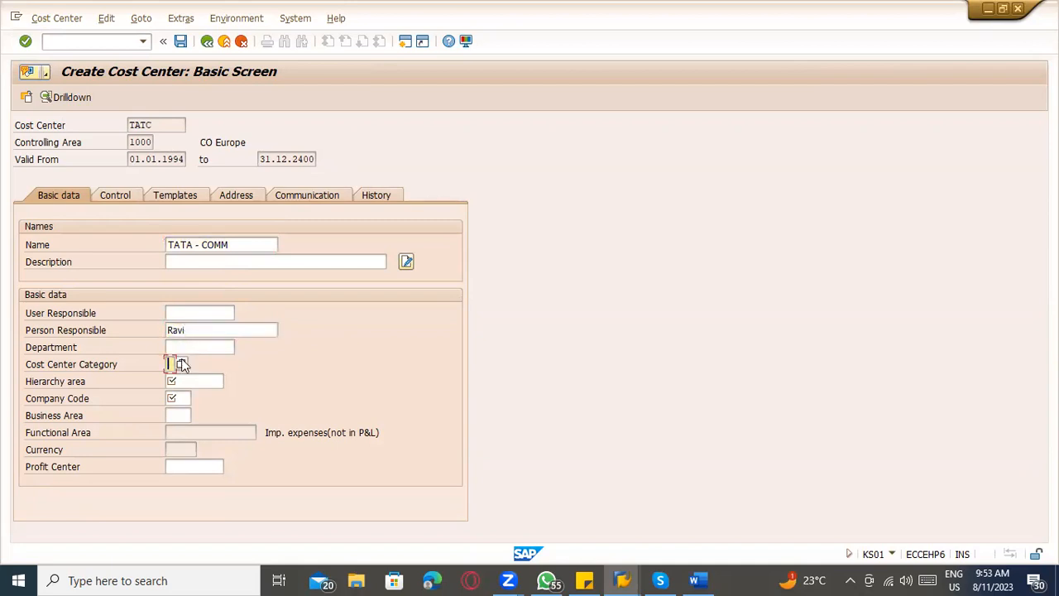
Set the cost center category to G (Logistics) and the hierarchy area to B00.
{"action": "key", "text": "F4"}
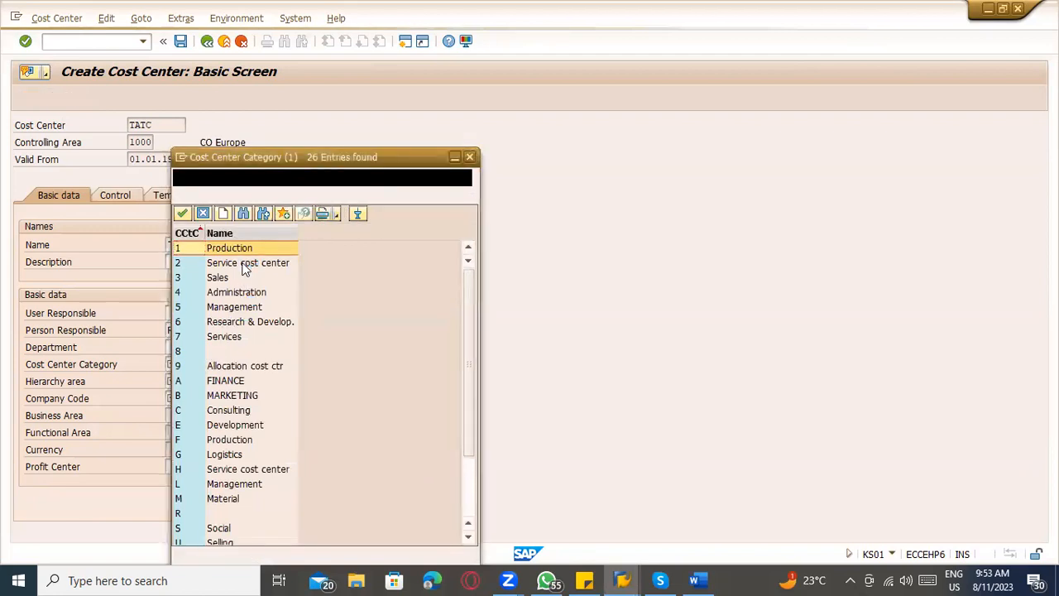
{"action": "double_click", "coordinate": [227, 454]}
{"action": "left_click", "coordinate": [183, 382]}
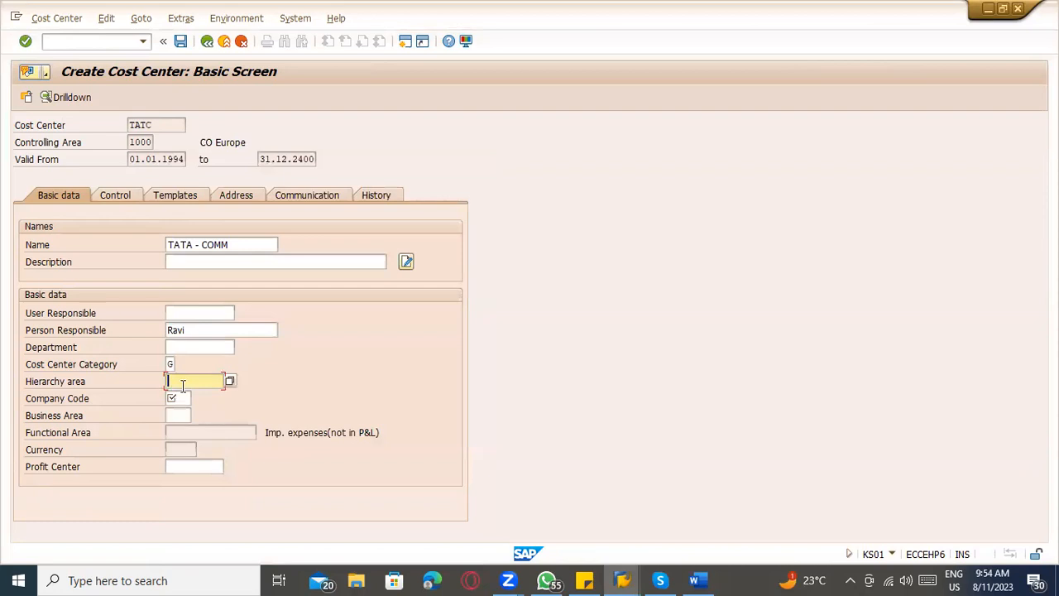
{"action": "left_click", "coordinate": [230, 382]}
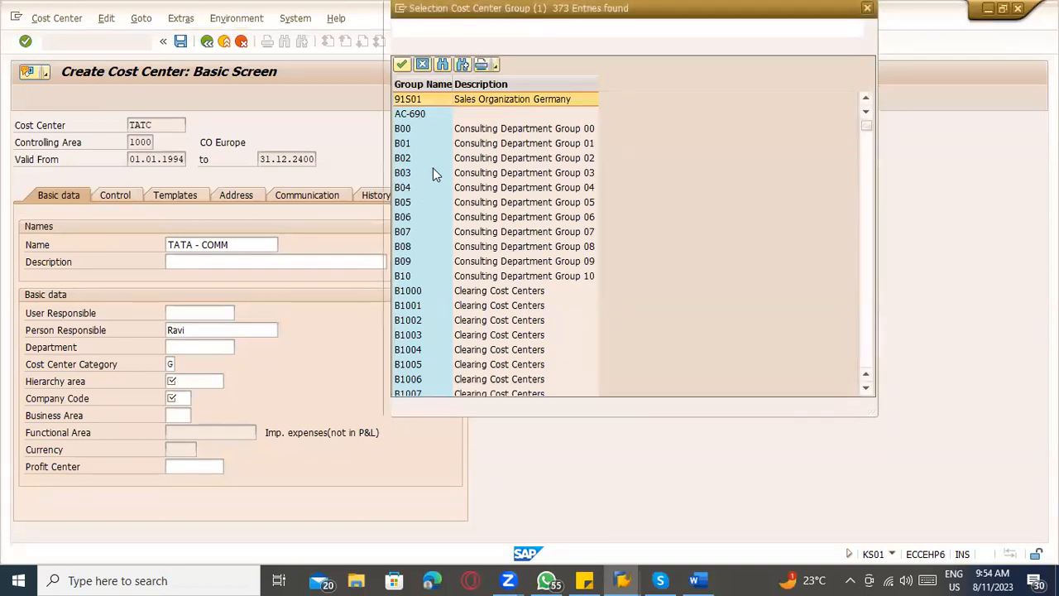
{"action": "double_click", "coordinate": [416, 130]}
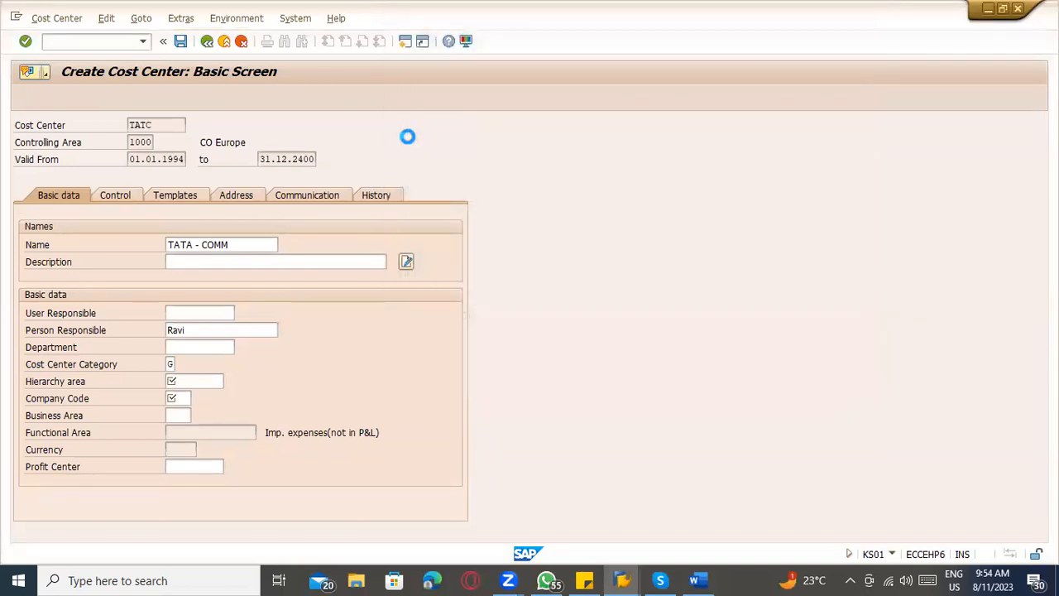
Assign the cost center to company code TATC and business area 1000 (Mechanical engineering).
{"action": "left_click", "coordinate": [187, 398]}
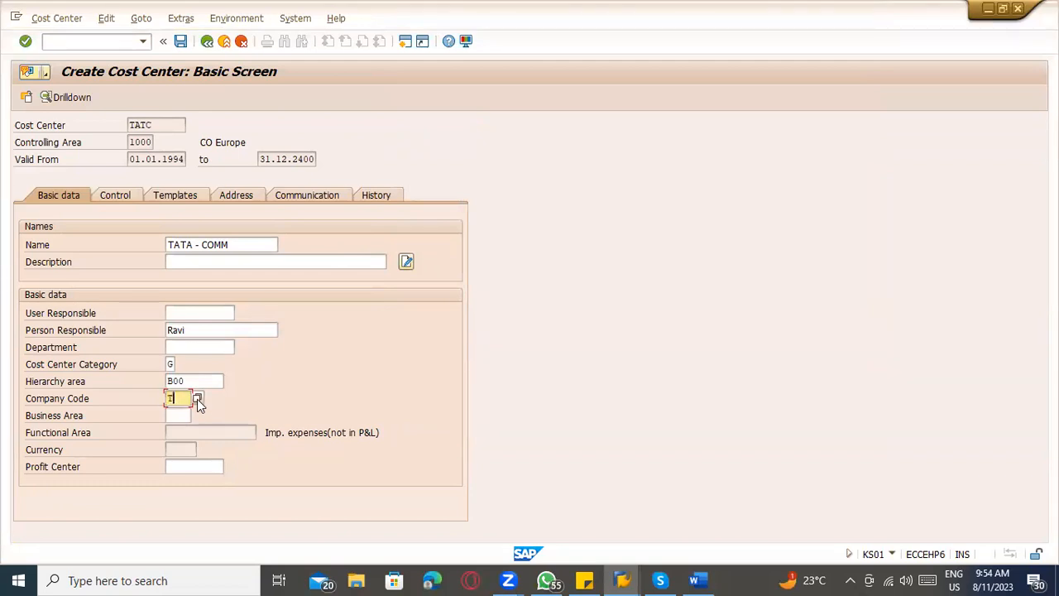
{"action": "key", "text": "Return"}
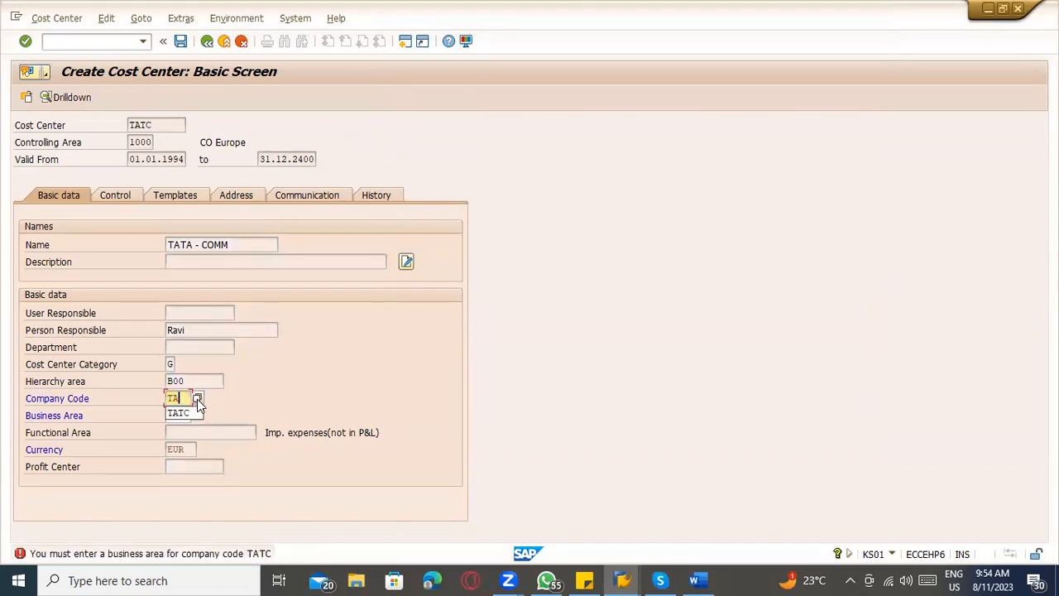
{"action": "type", "text": "TATC"}
{"action": "key", "text": "Return"}
{"action": "left_click", "coordinate": [179, 415]}
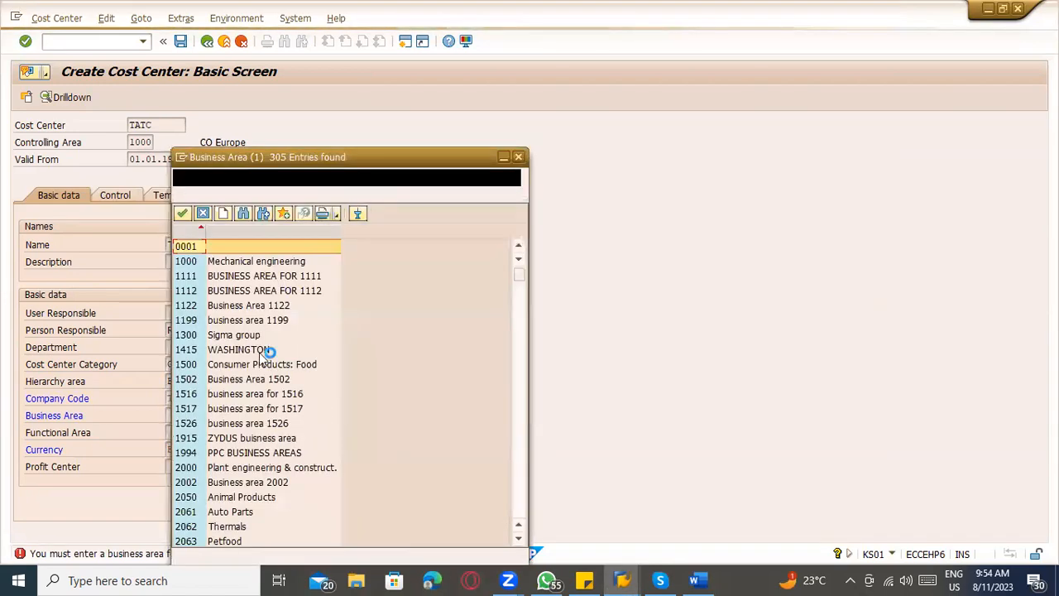
{"action": "left_click", "coordinate": [197, 262]}
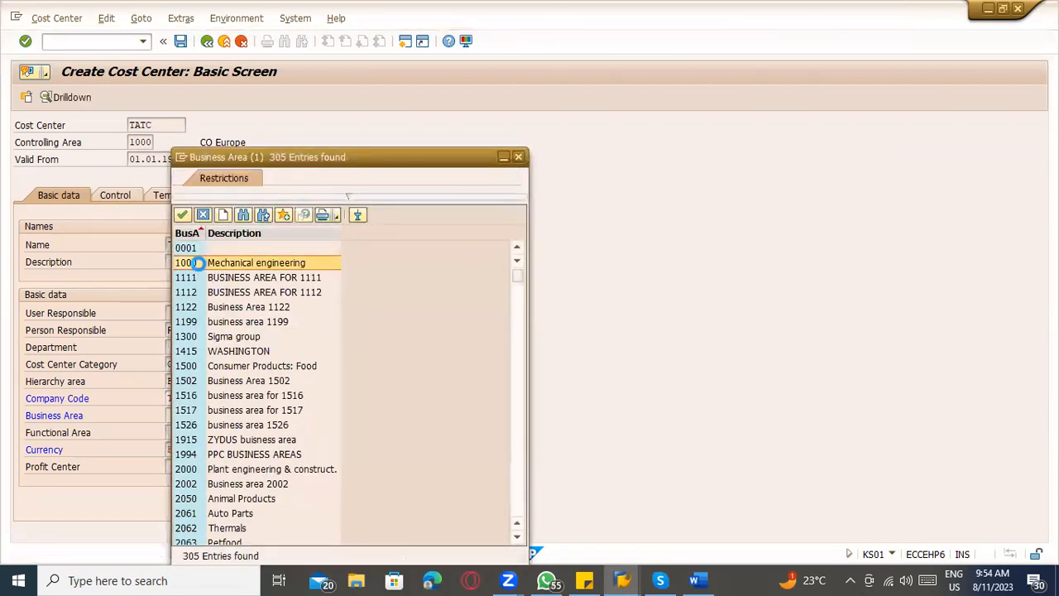
{"action": "key", "text": "Return"}
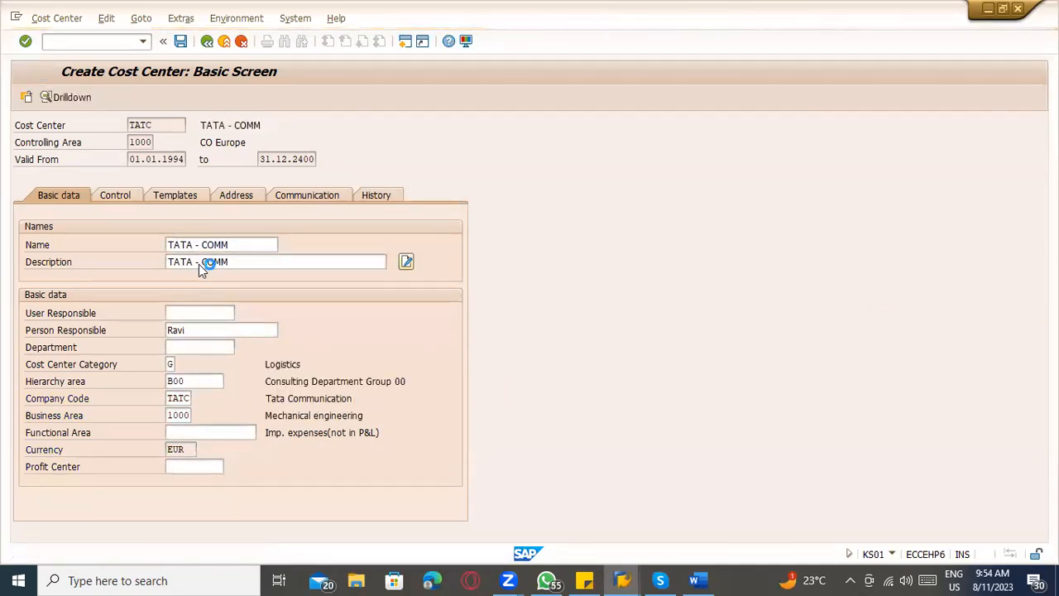
Save cost center TATC, exit cost center creation, and switch back to the MIGO goods receipt session.
{"action": "key", "text": "ctrl+s"}
{"action": "left_click", "coordinate": [207, 41]}
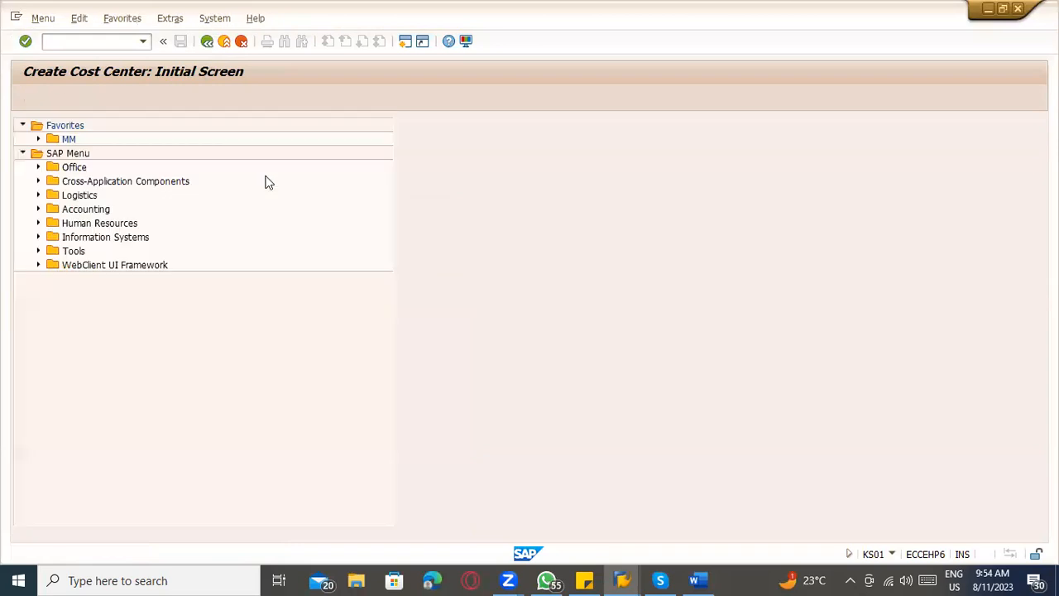
{"action": "key", "text": "alt+Tab"}
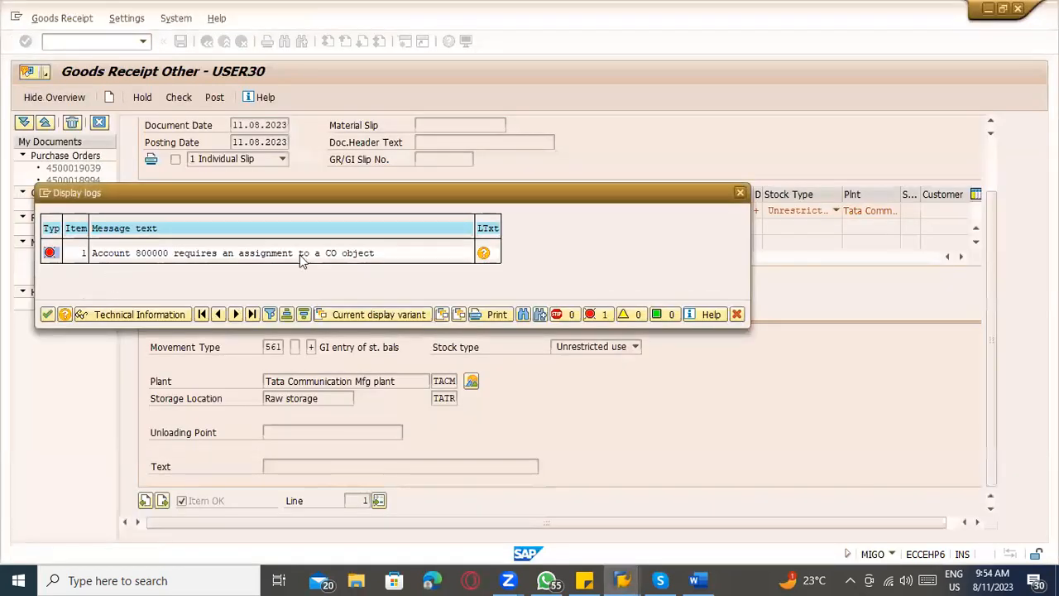
Examine the check log's message about account 800000 in the goods receipt, and close the log.
{"action": "left_click", "coordinate": [48, 314]}
{"action": "left_click_drag", "start_coordinate": [184, 195], "coordinate": [602, 226]}
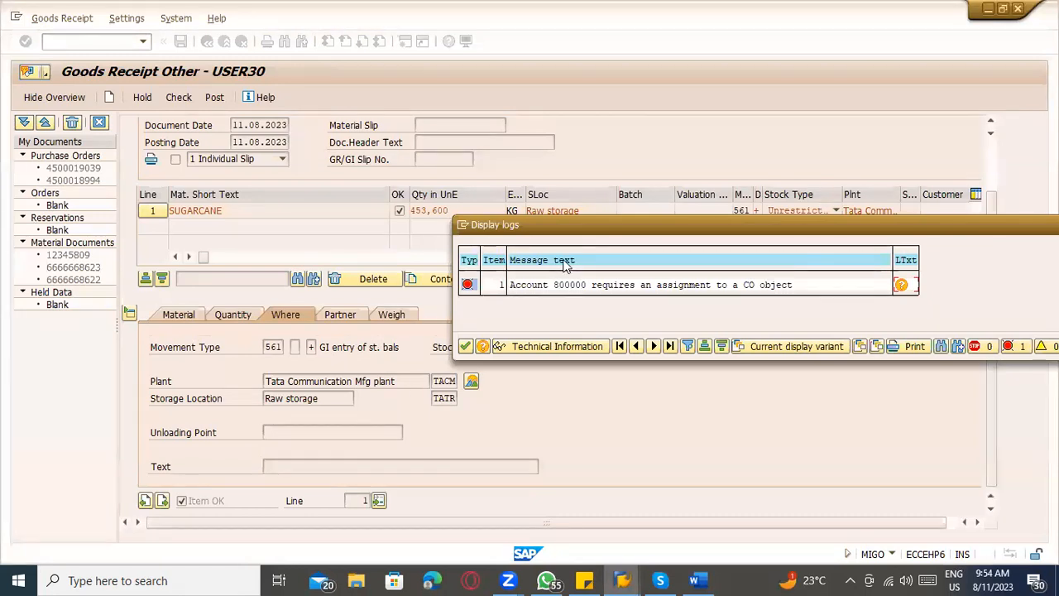
{"action": "left_click", "coordinate": [566, 289]}
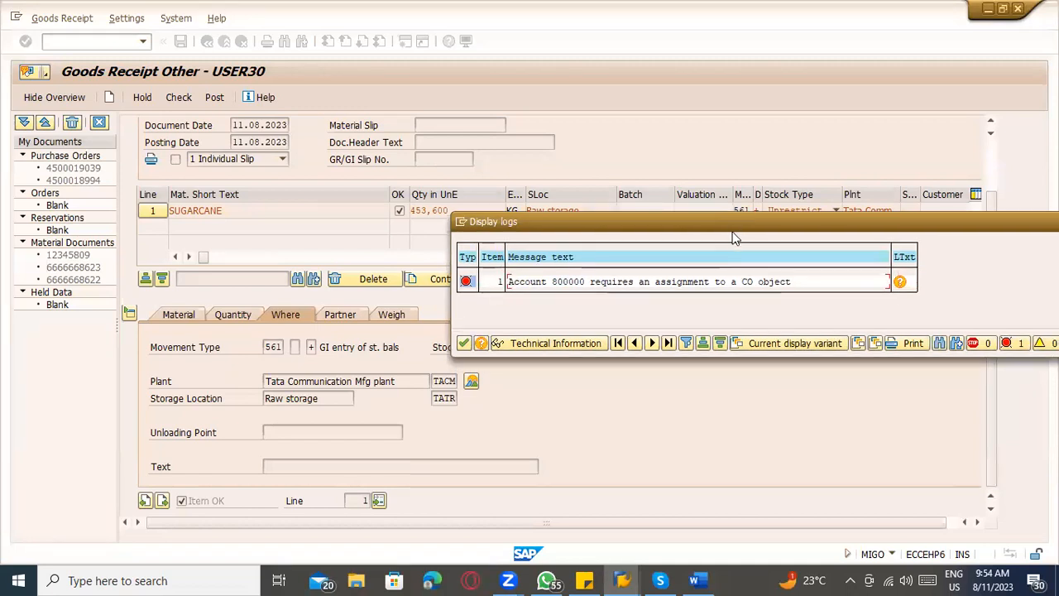
{"action": "left_click_drag", "start_coordinate": [734, 223], "coordinate": [430, 168]}
{"action": "key", "text": "Escape"}
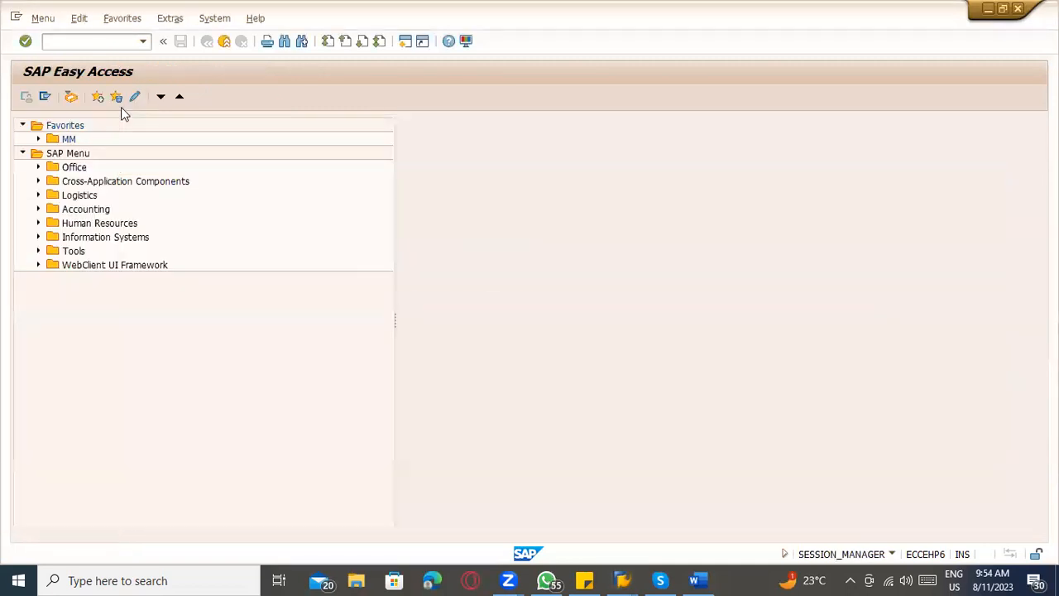
Change cost element 800000 with KA02, setting TATC as the cost center in its default account assignment, and save.
{"action": "left_click", "coordinate": [82, 41]}
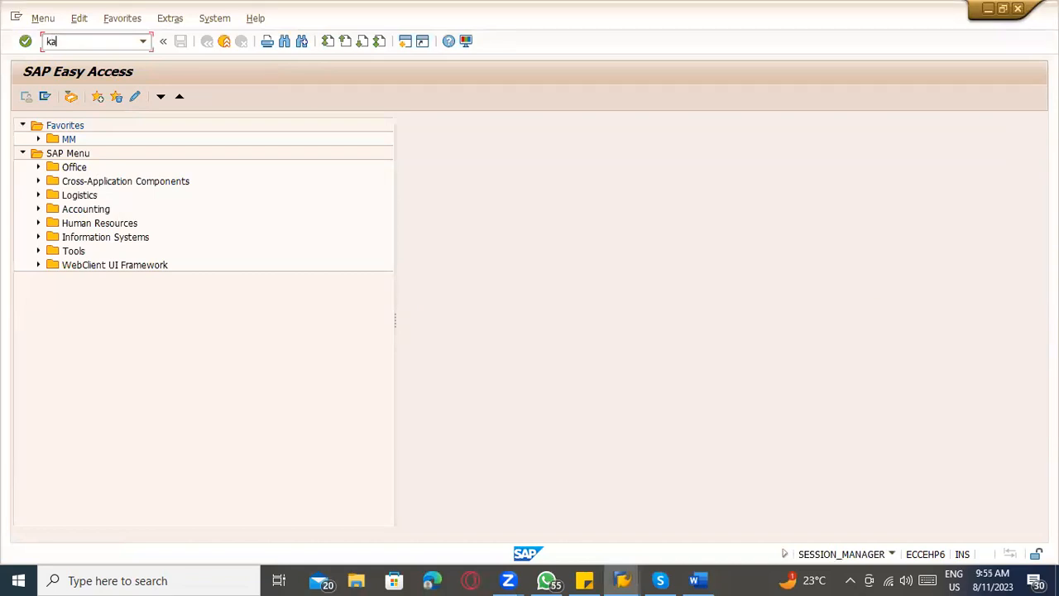
{"action": "key", "text": "Return"}
{"action": "key", "text": "Return"}
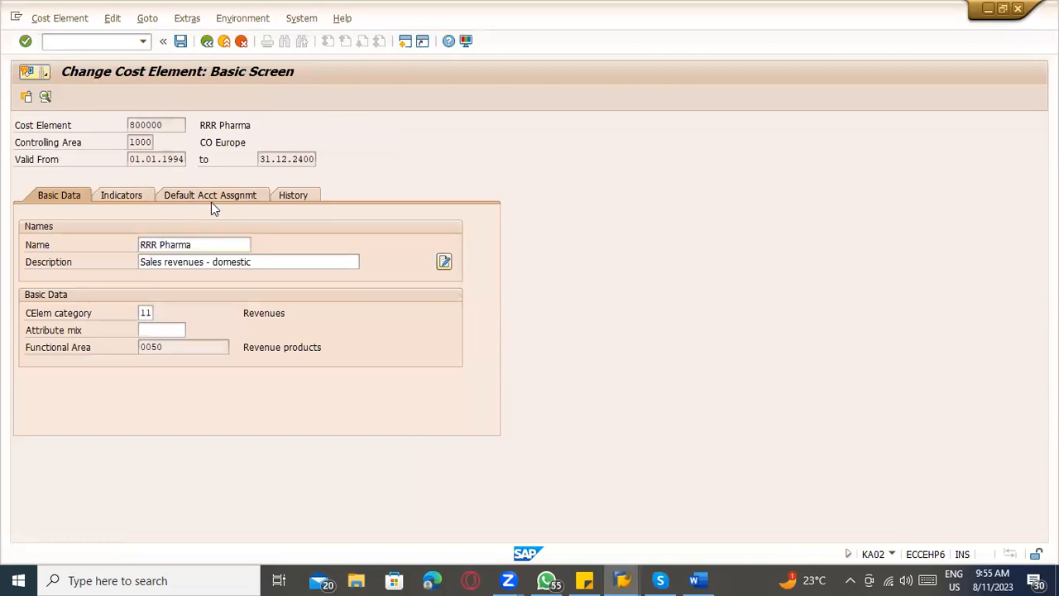
{"action": "left_click", "coordinate": [211, 197]}
{"action": "key", "text": "BackSpace"}
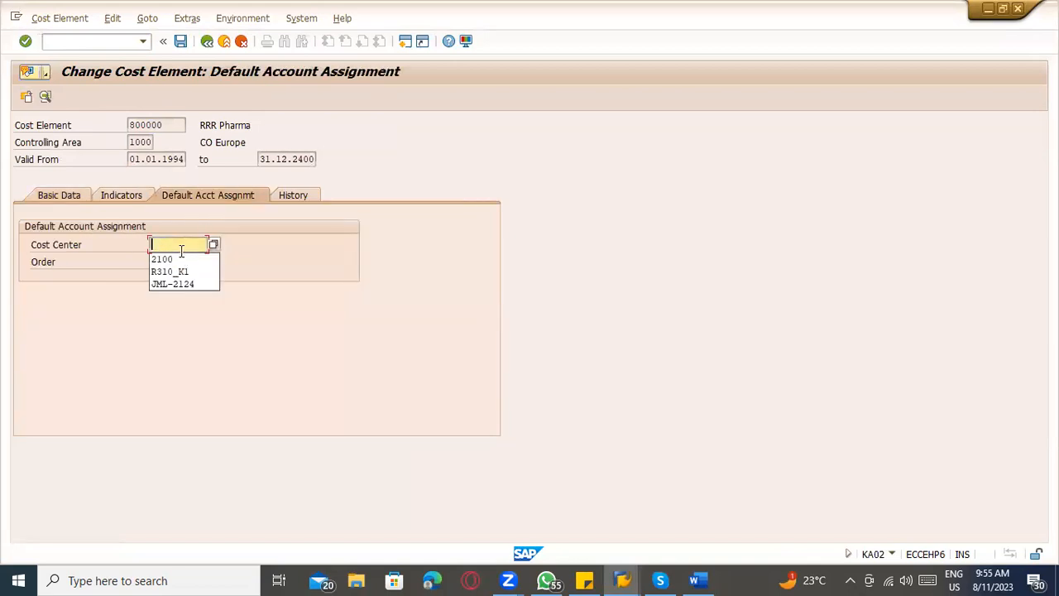
{"action": "type", "text": "TATC"}
{"action": "double_click", "coordinate": [181, 251]}
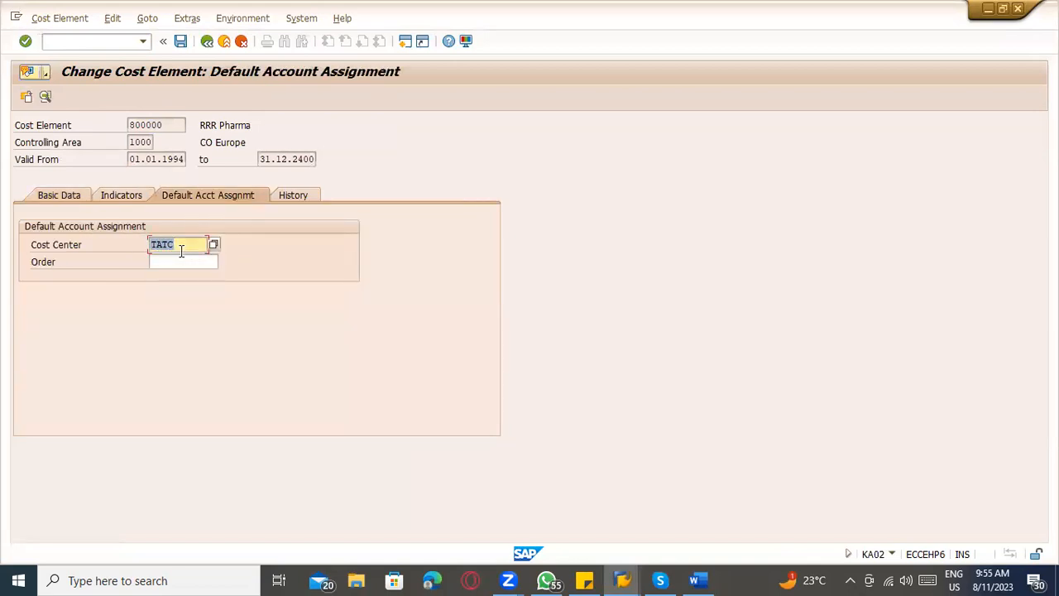
{"action": "key", "text": "ctrl+s"}
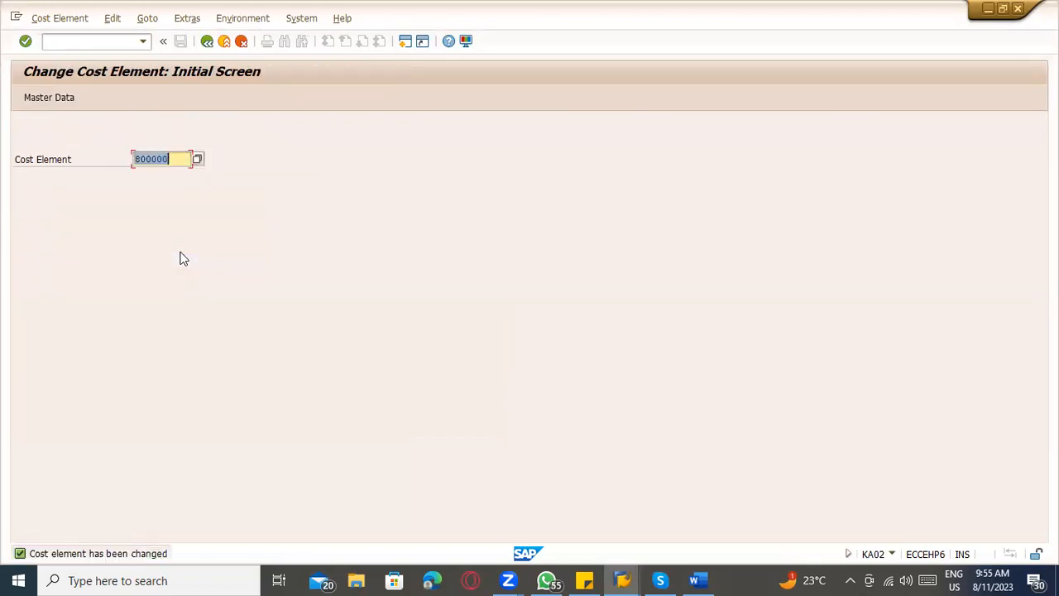
Reopen cost element 800000, look up TATC in the cost center search help, select it as the default account assignment and save.
{"action": "key", "text": "Return"}
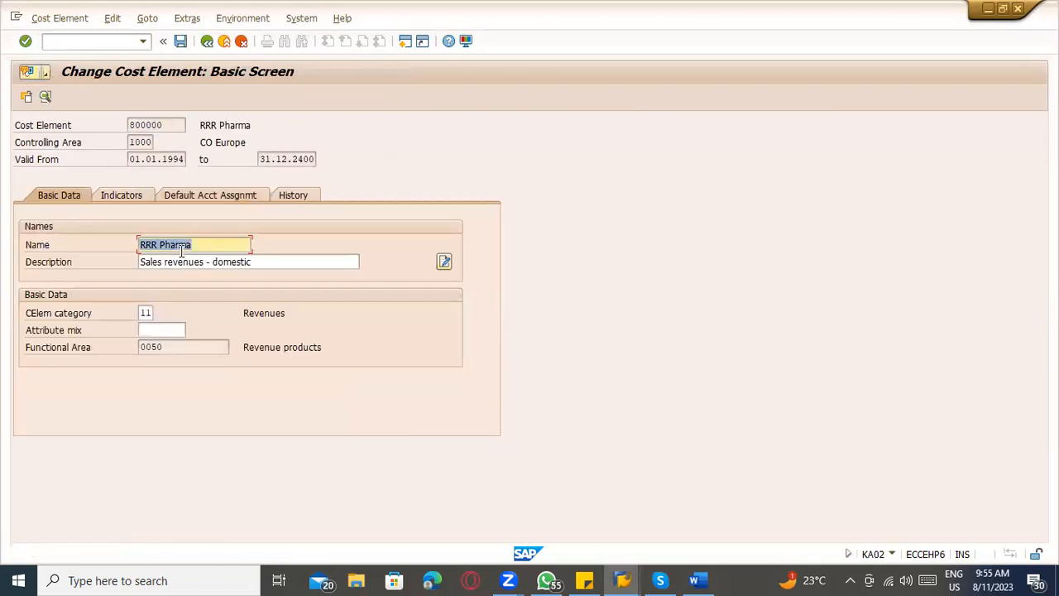
{"action": "left_click", "coordinate": [244, 195]}
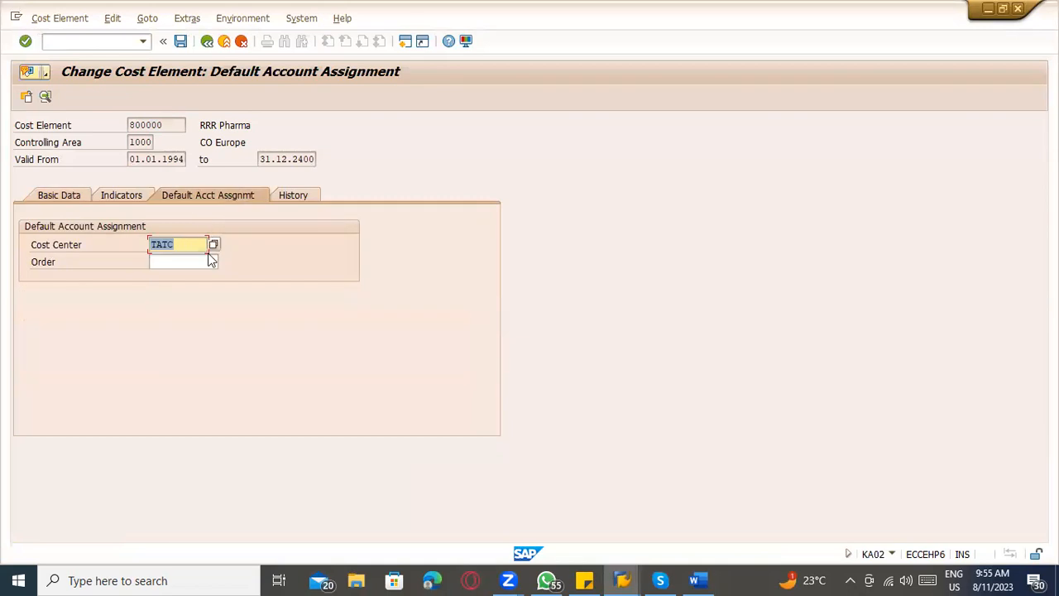
{"action": "left_click", "coordinate": [212, 249]}
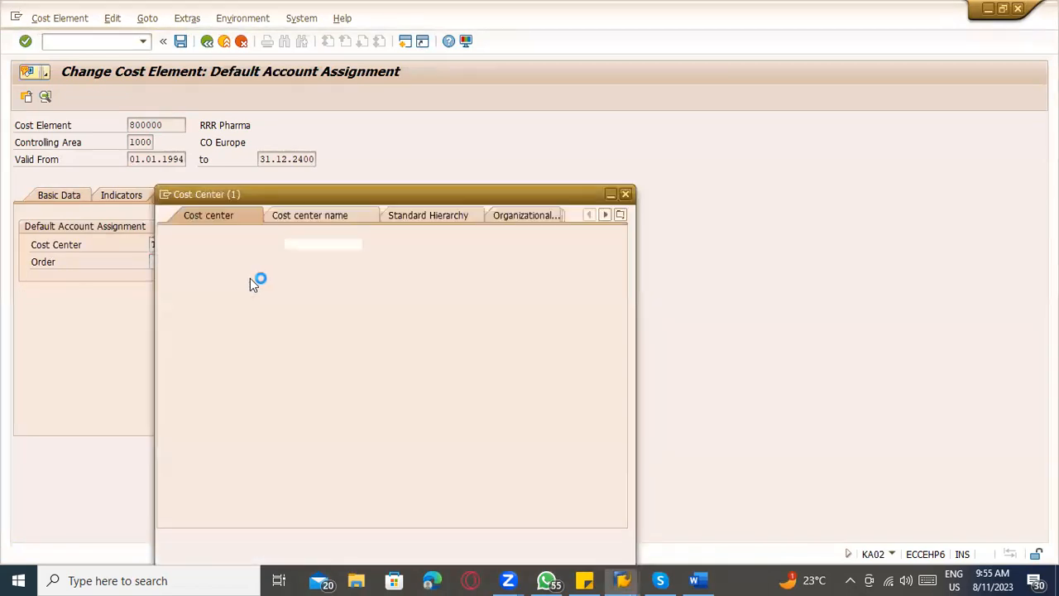
{"action": "left_click", "coordinate": [306, 291]}
{"action": "type", "text": "TATC"}
{"action": "key", "text": "Return"}
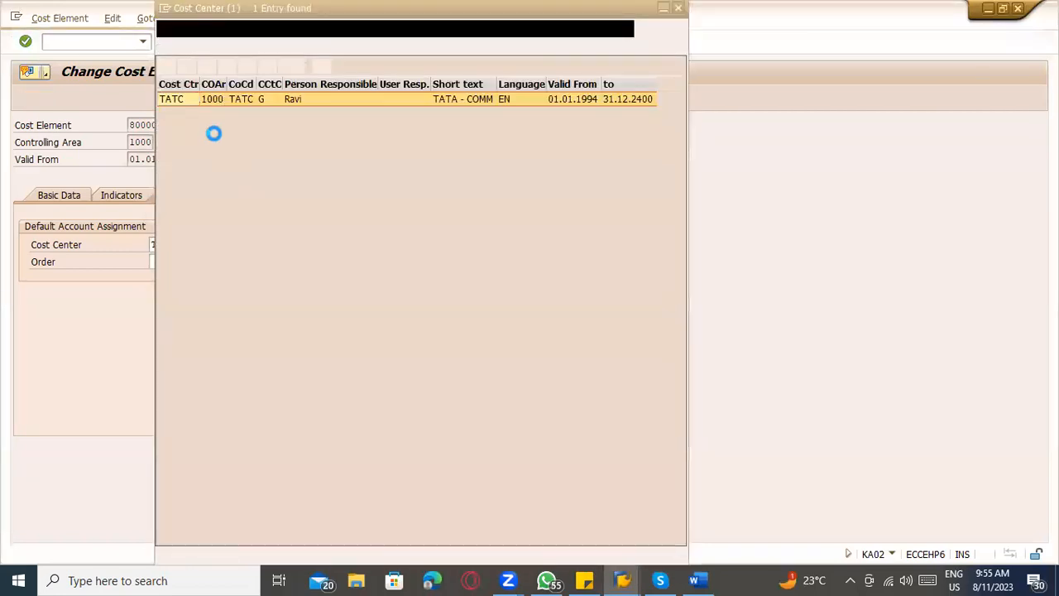
{"action": "double_click", "coordinate": [177, 99]}
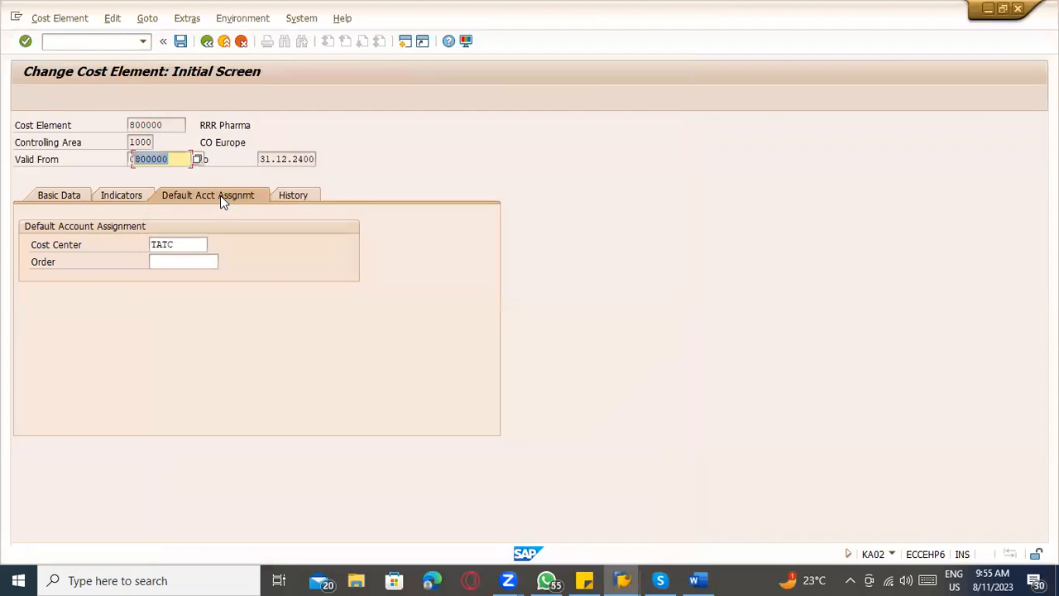
{"action": "key", "text": "ctrl+s"}
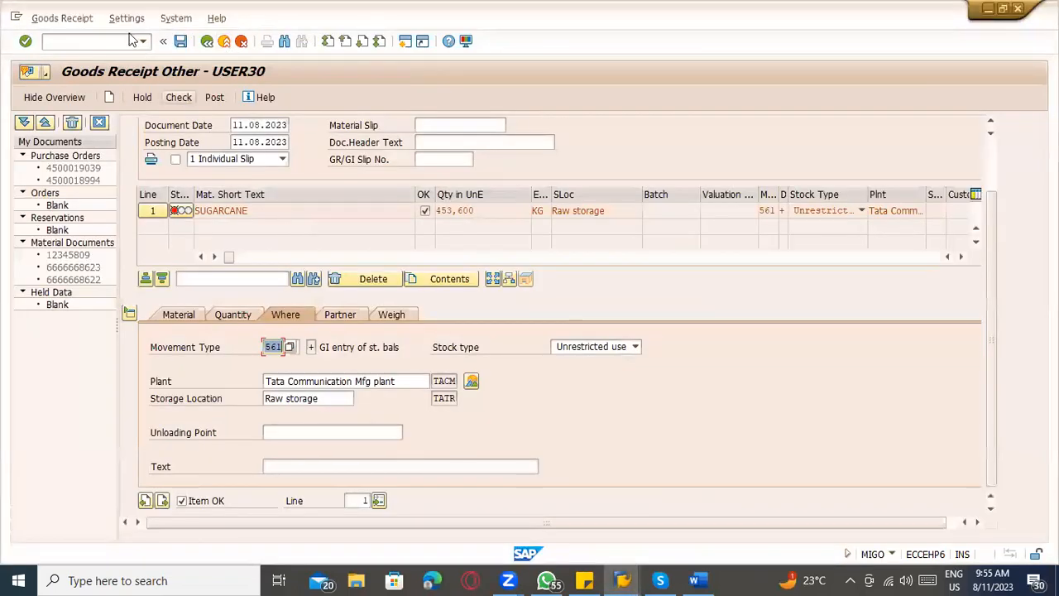
Restart MIGO for a goods receipt with movement type 561 and enter the SUGARCANE material.
{"action": "left_click", "coordinate": [95, 41]}
{"action": "type", "text": "/nmigo"}
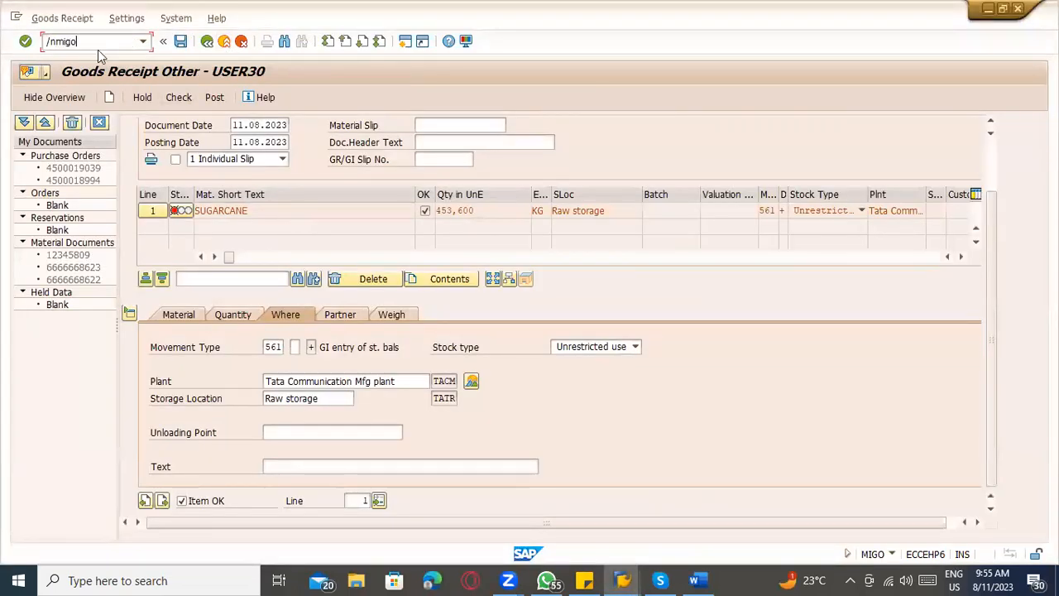
{"action": "key", "text": "Return"}
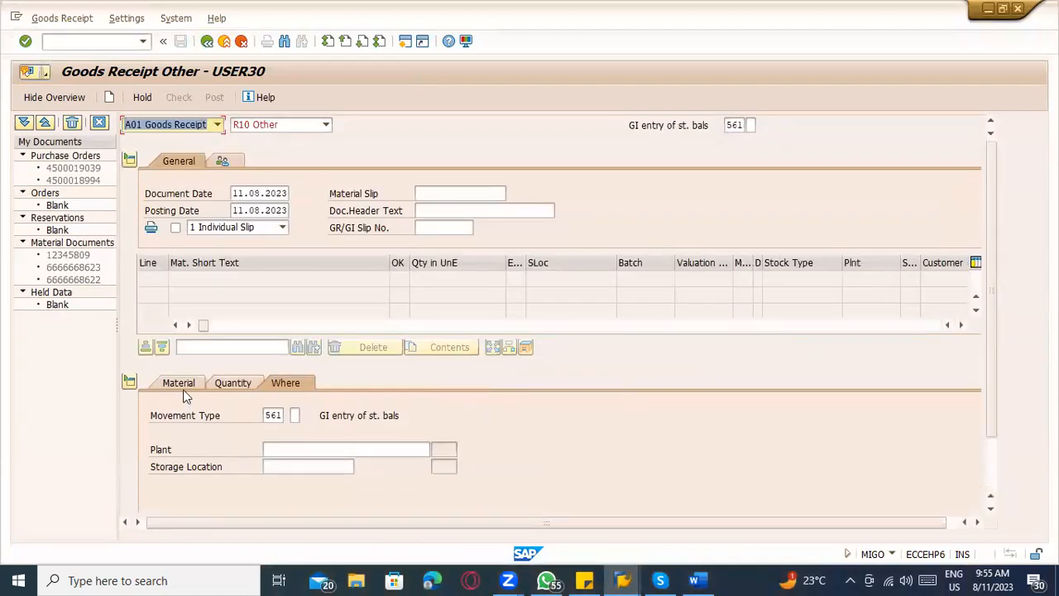
{"action": "left_click", "coordinate": [189, 388]}
{"action": "left_click", "coordinate": [279, 418]}
{"action": "left_click", "coordinate": [280, 428]}
{"action": "key", "text": "Return"}
Set the SUGARCANE item's quantity in unit of entry to 453,600 and its external amount in local currency to 500000.
{"action": "left_click", "coordinate": [235, 383]}
{"action": "scroll", "coordinate": [287, 414], "scroll_direction": "down", "scroll_amount": 1}
{"action": "left_click", "coordinate": [286, 364]}
{"action": "left_click", "coordinate": [277, 379]}
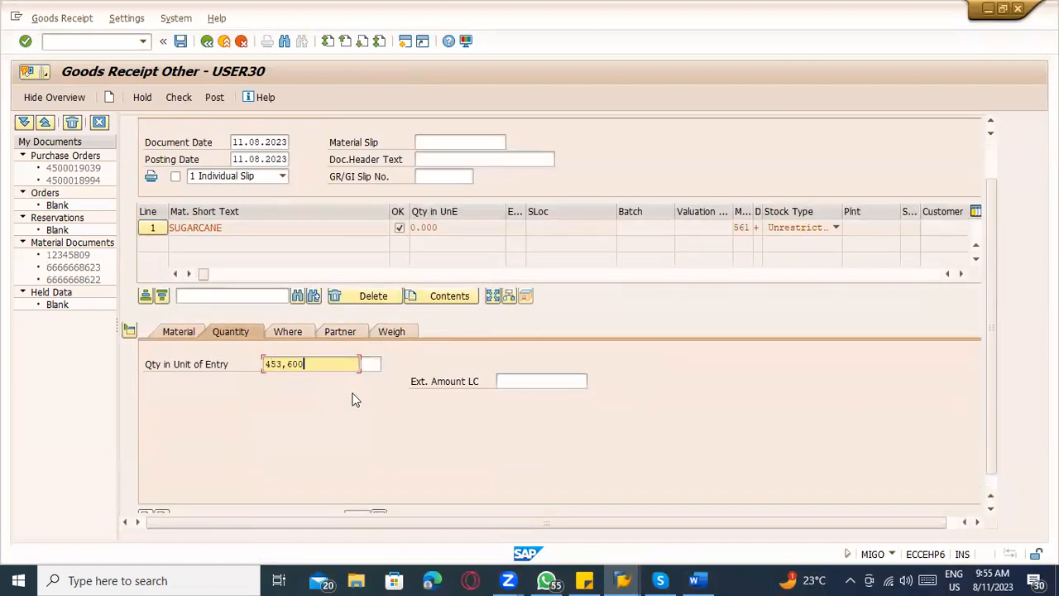
{"action": "left_click", "coordinate": [523, 381]}
{"action": "left_click", "coordinate": [521, 395]}
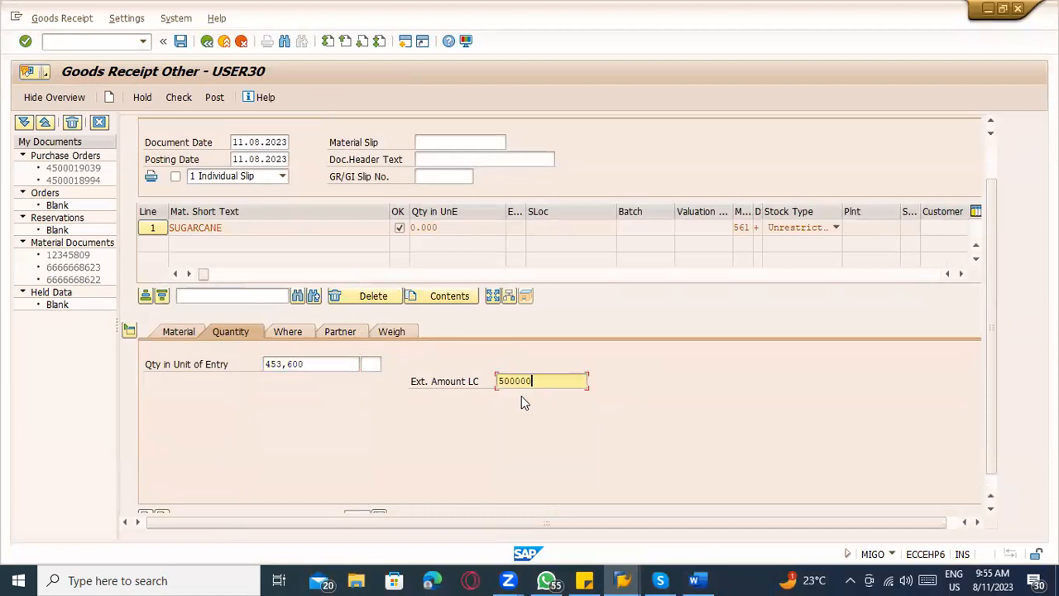
{"action": "key", "text": "Return"}
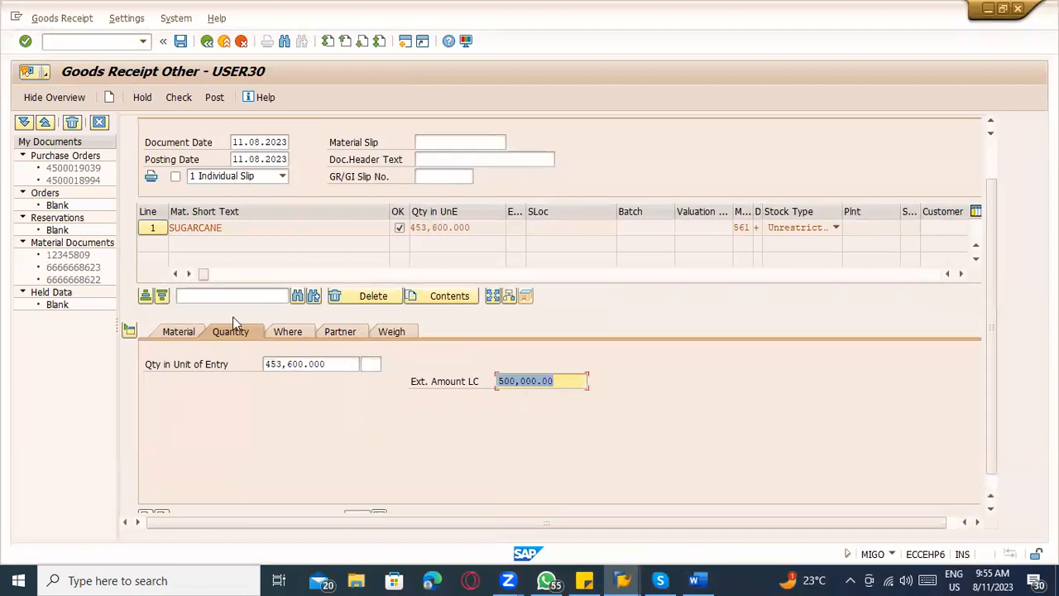
Assign the SUGARCANE item to plant TACM (Tata Communication Mfg plant) and storage location TATR (Raw storage).
{"action": "left_click", "coordinate": [305, 331]}
{"action": "left_click", "coordinate": [300, 397]}
{"action": "left_click", "coordinate": [296, 411]}
{"action": "left_click", "coordinate": [296, 415]}
{"action": "left_click", "coordinate": [293, 431]}
{"action": "key", "text": "Return"}
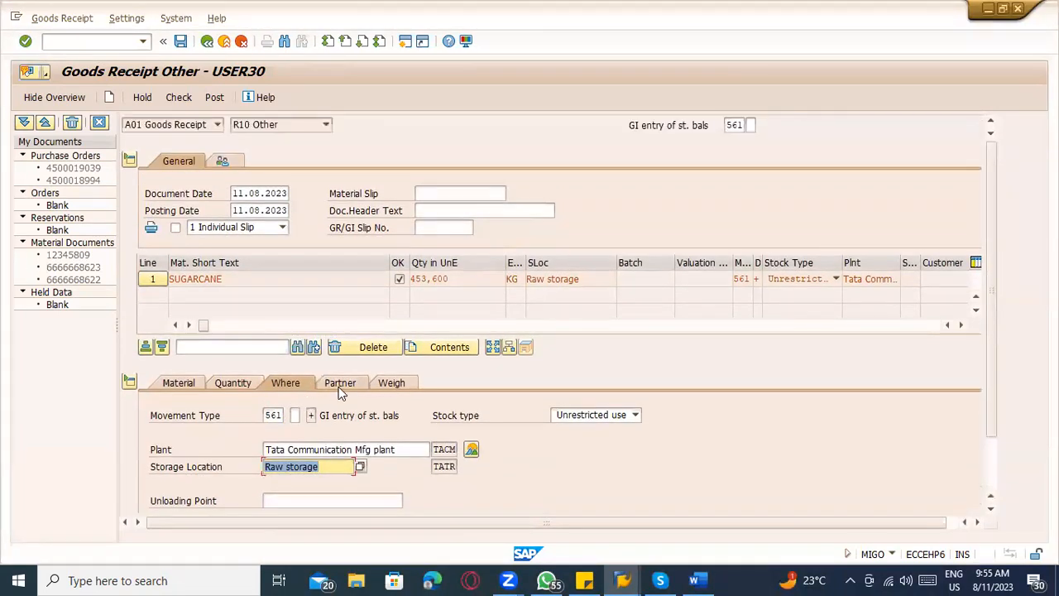
Check the SUGARCANE goods receipt and open the long text of the logged message.
{"action": "left_click", "coordinate": [175, 98]}
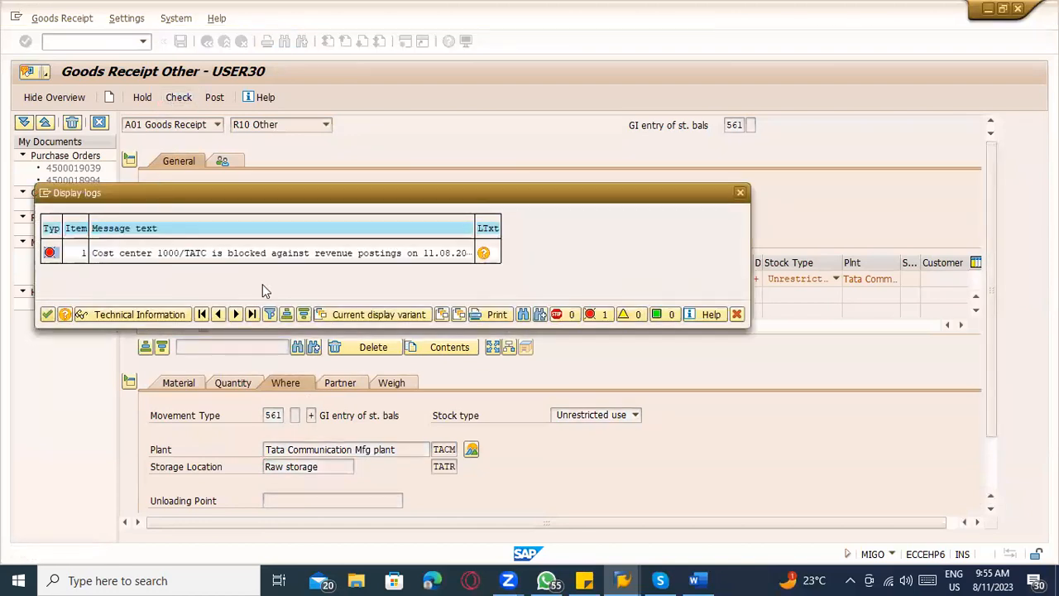
{"action": "left_click", "coordinate": [487, 256]}
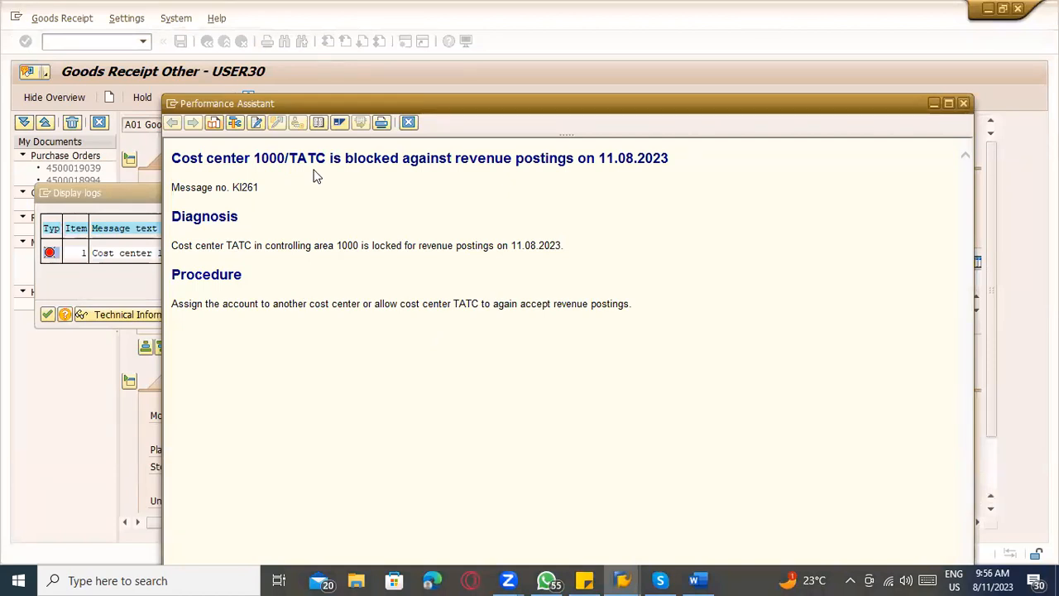
Close the message long text, switch to the cost element session, and open cost center TATC for changing with transaction KS02.
{"action": "double_click", "coordinate": [172, 103]}
{"action": "key", "text": "alt+Tab"}
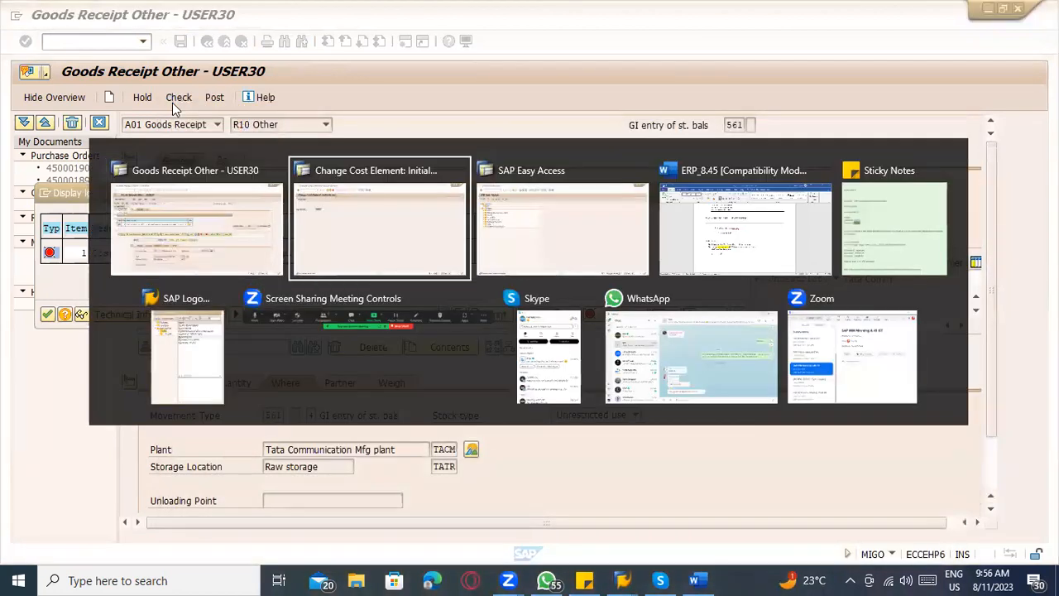
{"action": "key", "text": "alt+Tab"}
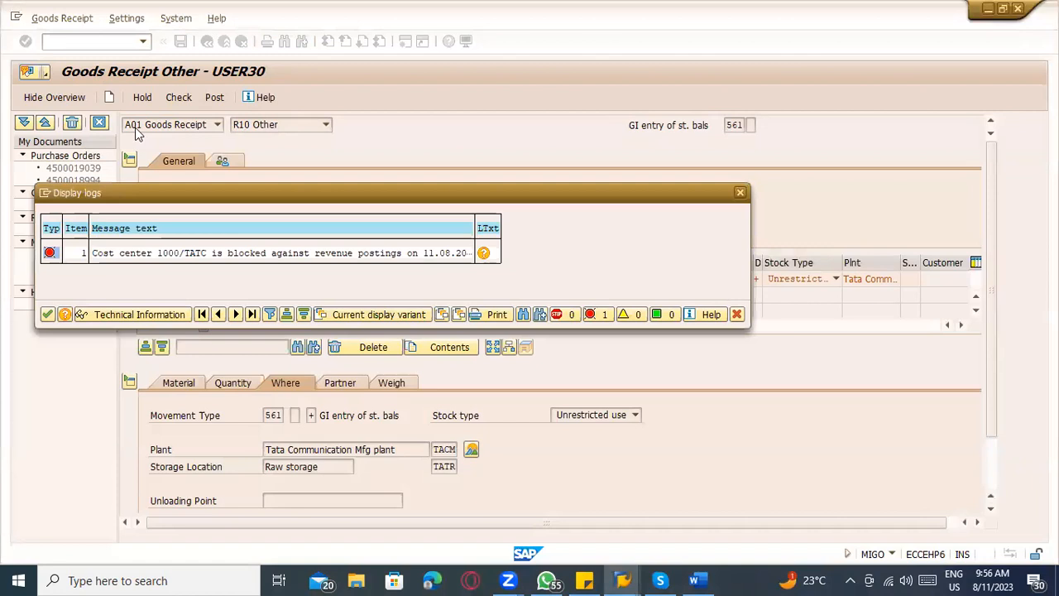
{"action": "key", "text": "alt+Tab"}
{"action": "left_click", "coordinate": [89, 41]}
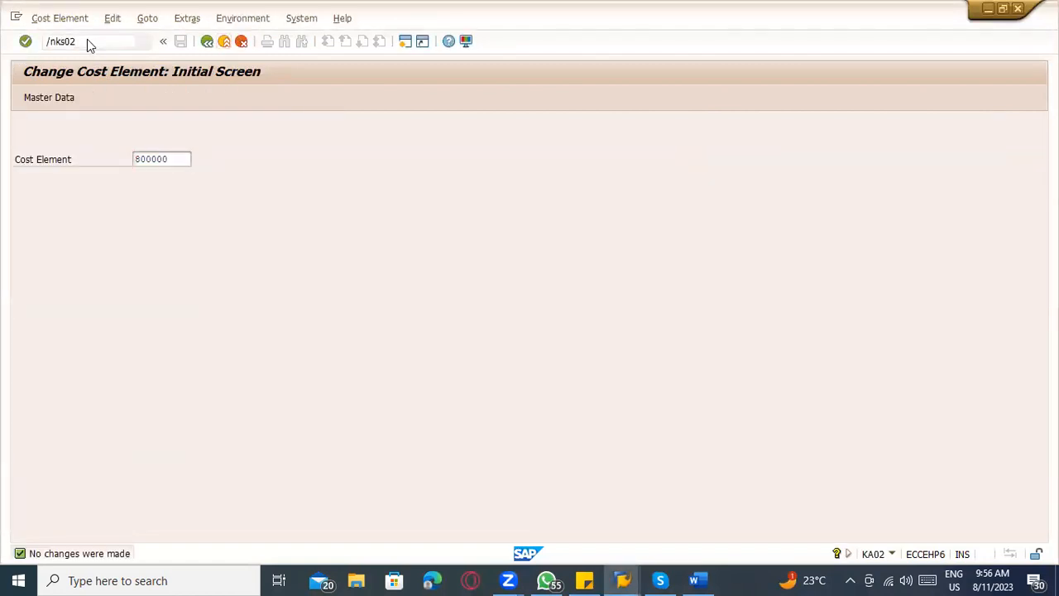
{"action": "key", "text": "Return"}
{"action": "key", "text": "Return"}
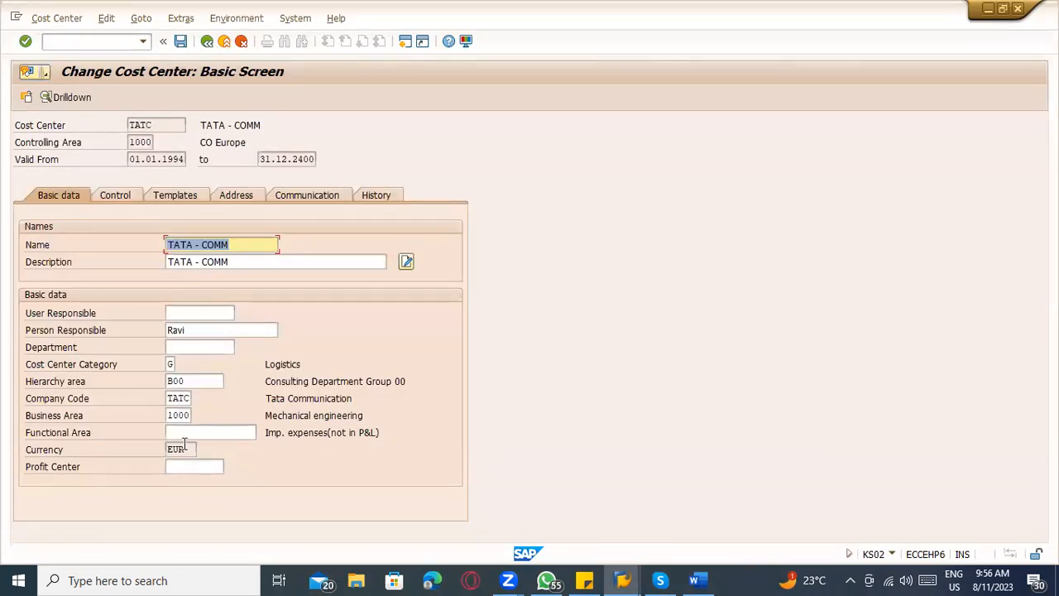
{"action": "key", "text": "Return"}
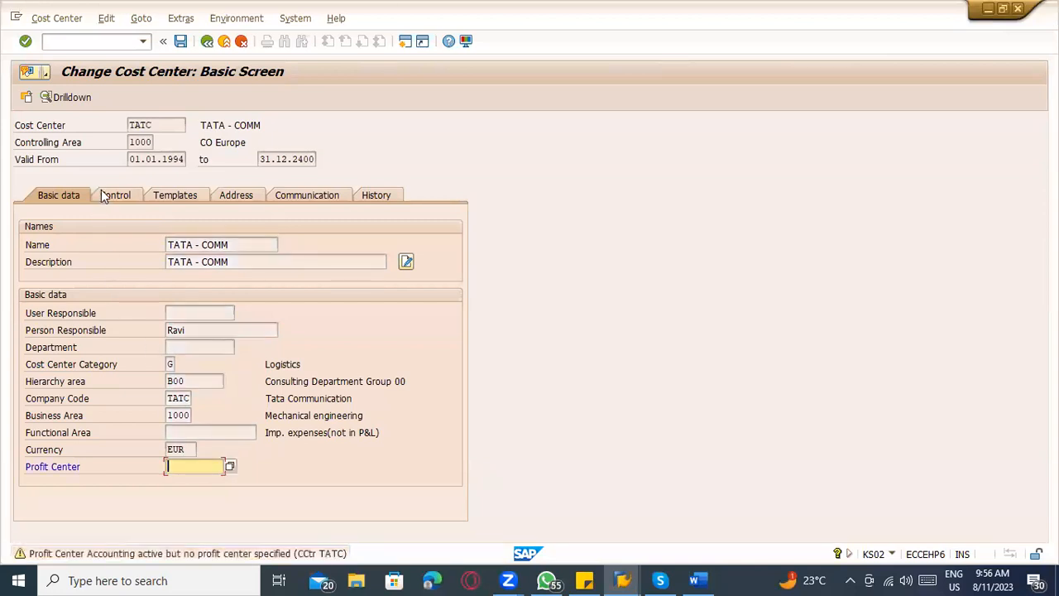
Examine the control, templates, address, communication and history data of cost center TATC.
{"action": "left_click", "coordinate": [103, 193]}
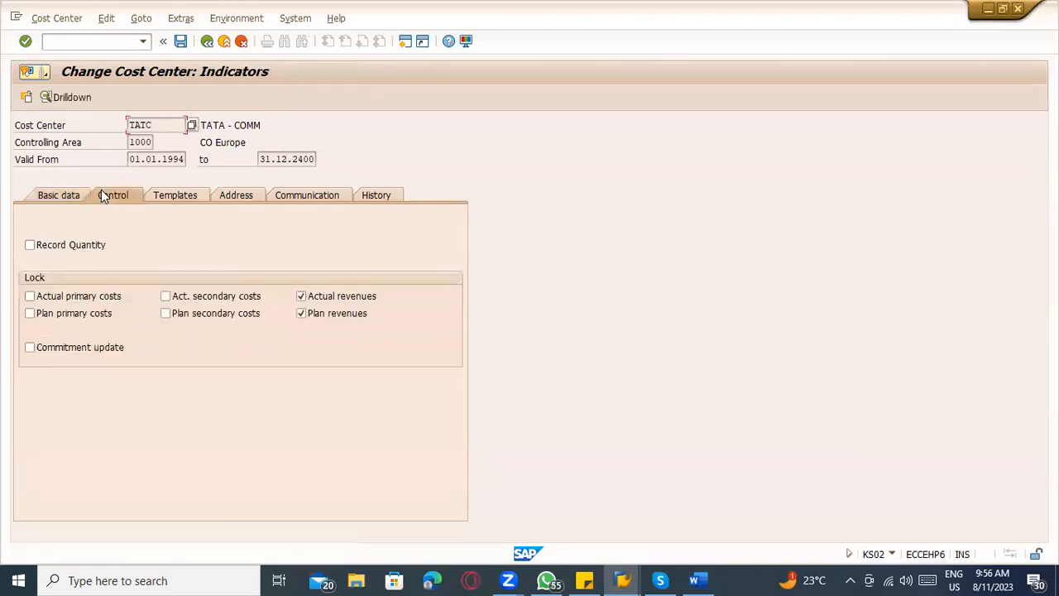
{"action": "left_click", "coordinate": [180, 198]}
{"action": "left_click", "coordinate": [226, 196]}
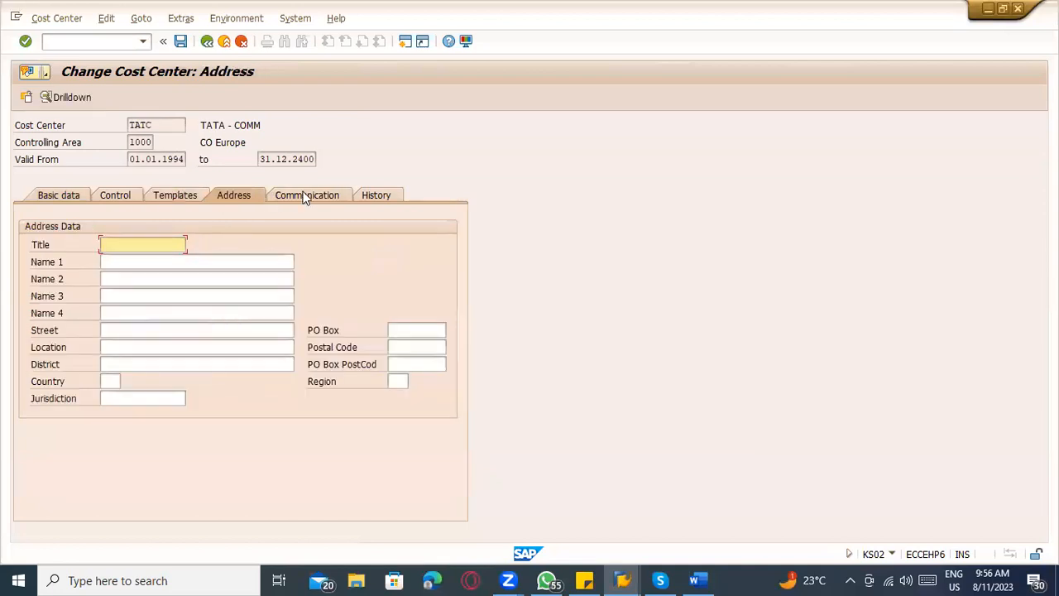
{"action": "left_click", "coordinate": [305, 196]}
{"action": "left_click", "coordinate": [367, 197]}
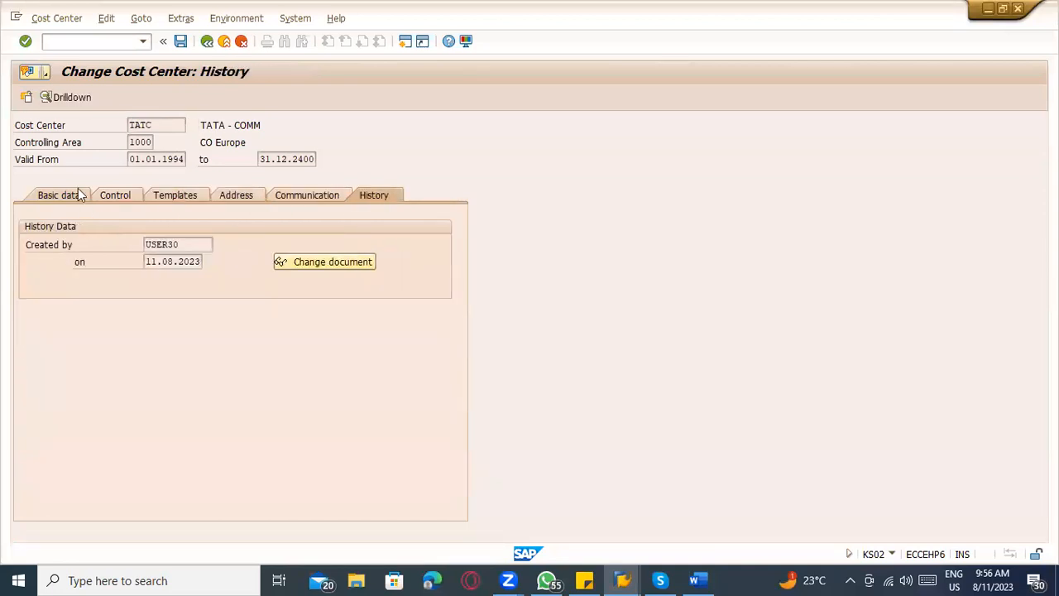
{"action": "left_click", "coordinate": [75, 196]}
Reopen cost center TATC and review its lock indicators and remaining data sections again.
{"action": "left_click", "coordinate": [206, 40]}
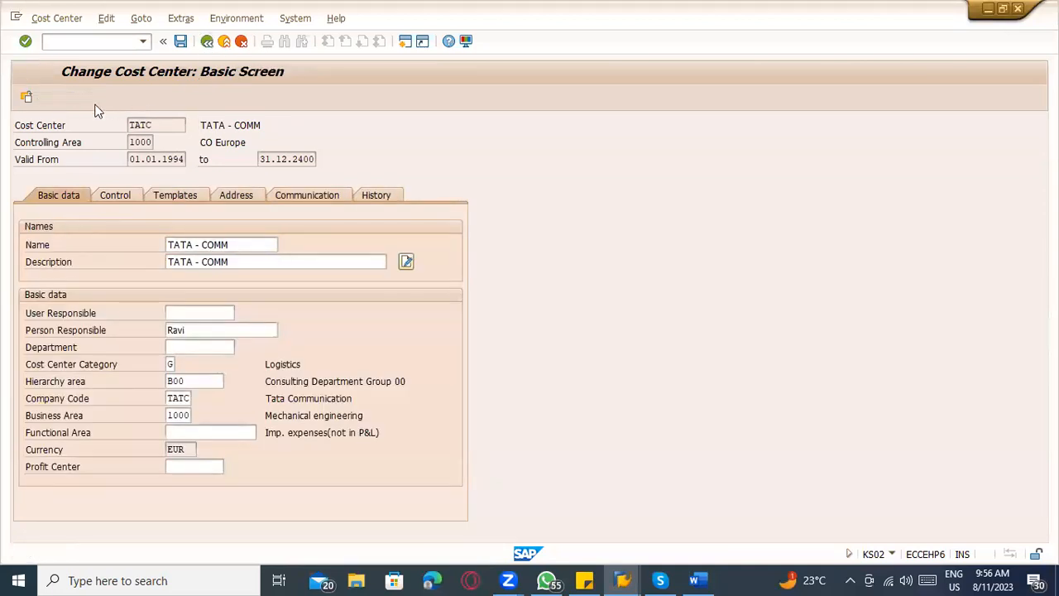
{"action": "key", "text": "Return"}
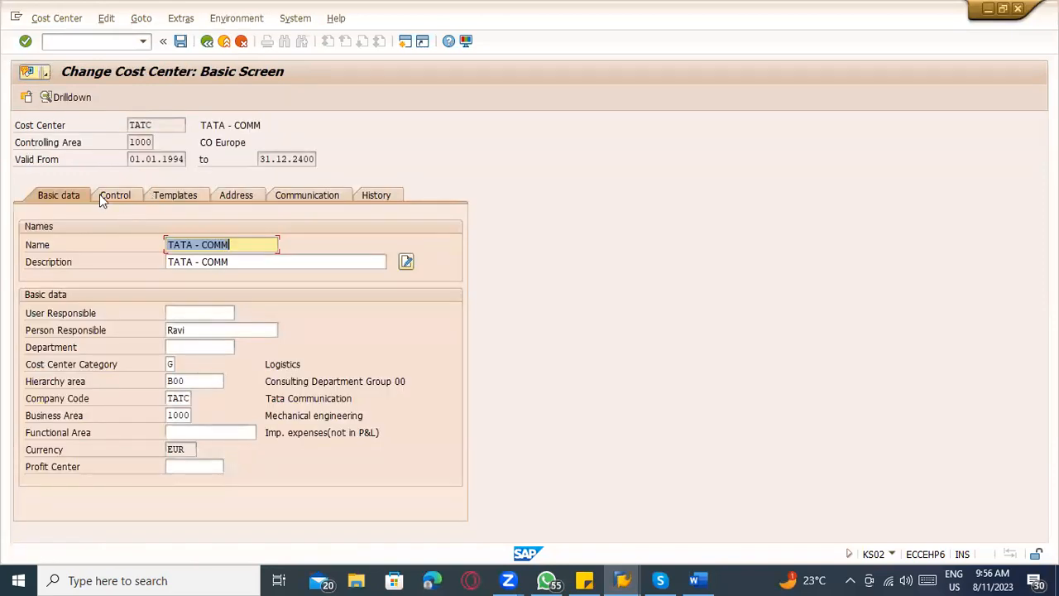
{"action": "key", "text": "Return"}
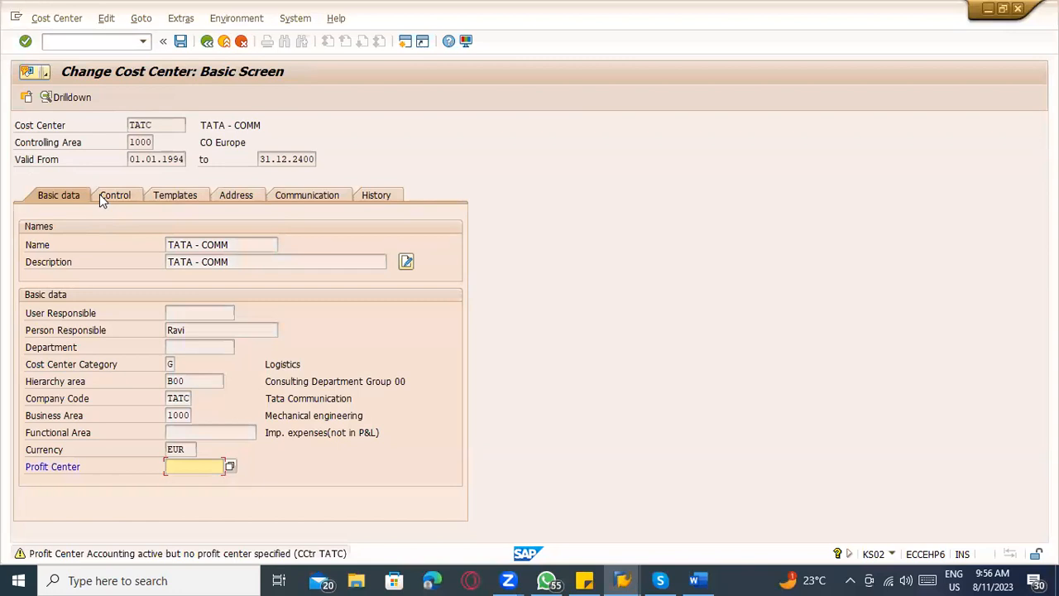
{"action": "left_click", "coordinate": [101, 195]}
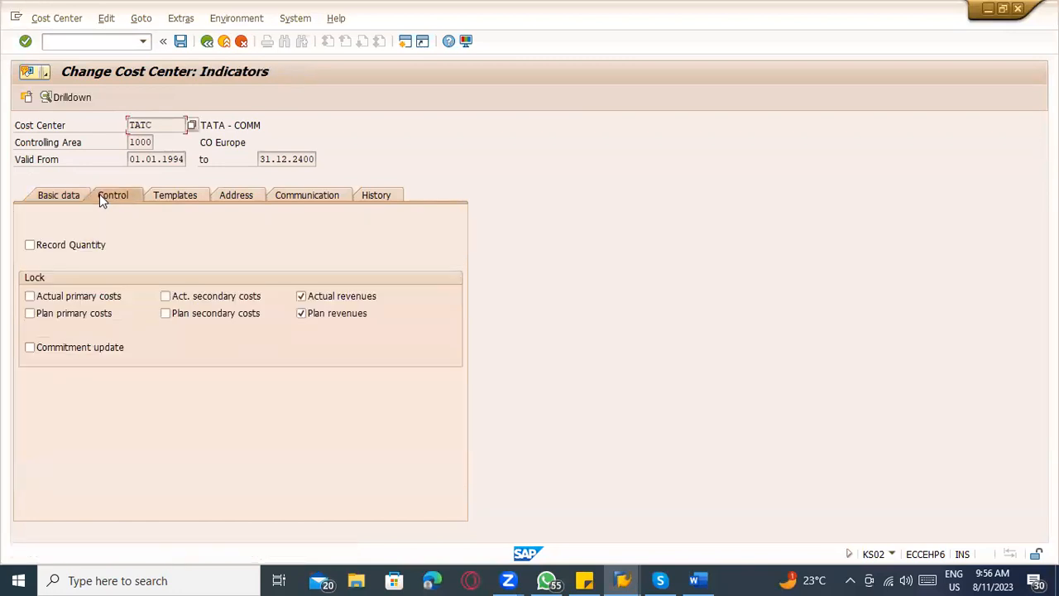
{"action": "left_click", "coordinate": [157, 197]}
{"action": "left_click", "coordinate": [257, 194]}
{"action": "left_click", "coordinate": [297, 196]}
{"action": "left_click", "coordinate": [374, 196]}
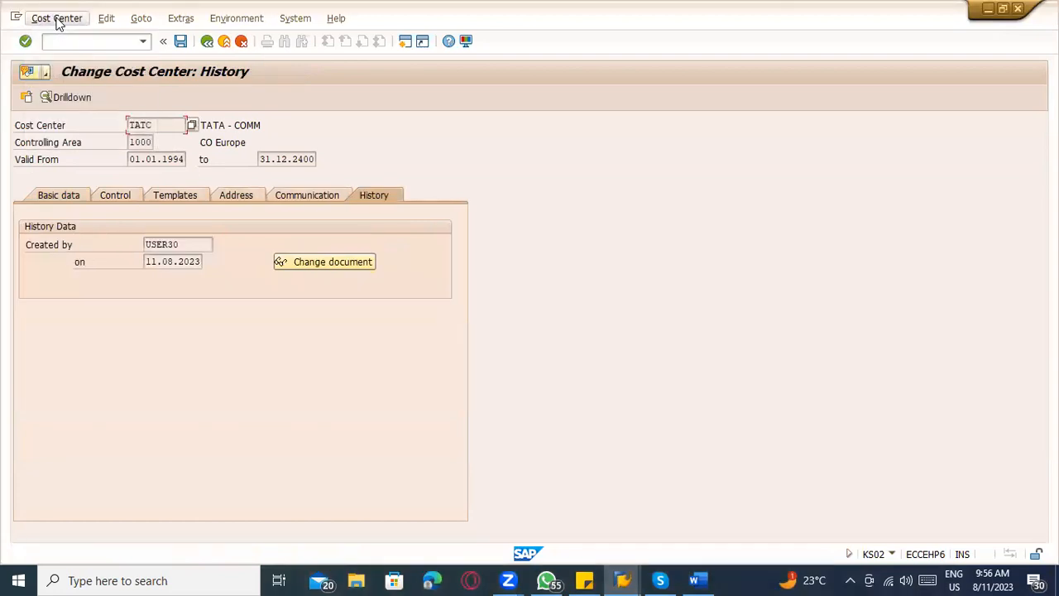
{"action": "left_click", "coordinate": [58, 20]}
{"action": "left_click", "coordinate": [58, 23]}
{"action": "left_click", "coordinate": [106, 19]}
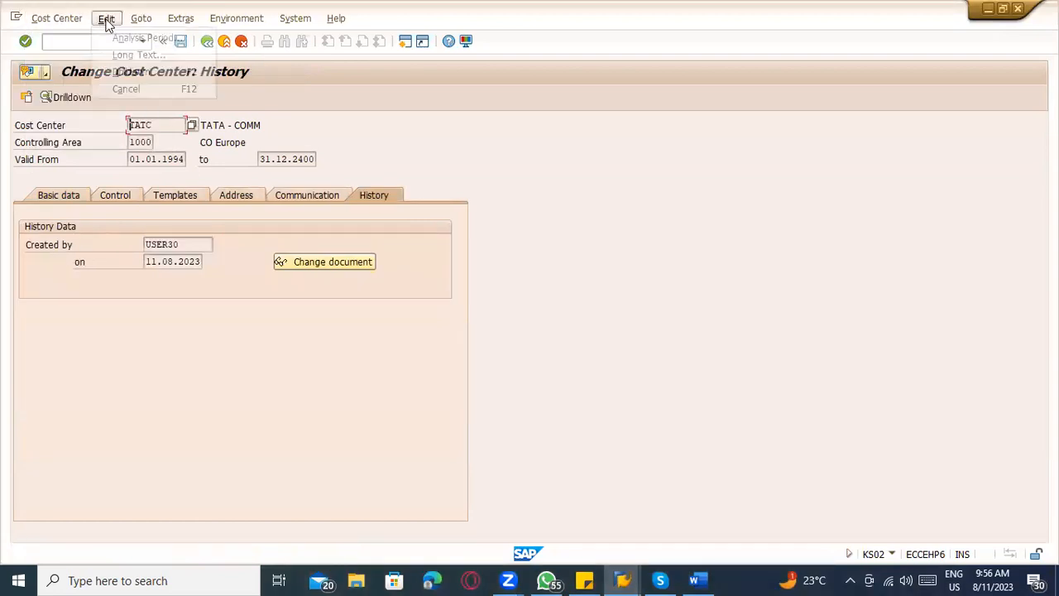
{"action": "left_click", "coordinate": [110, 23]}
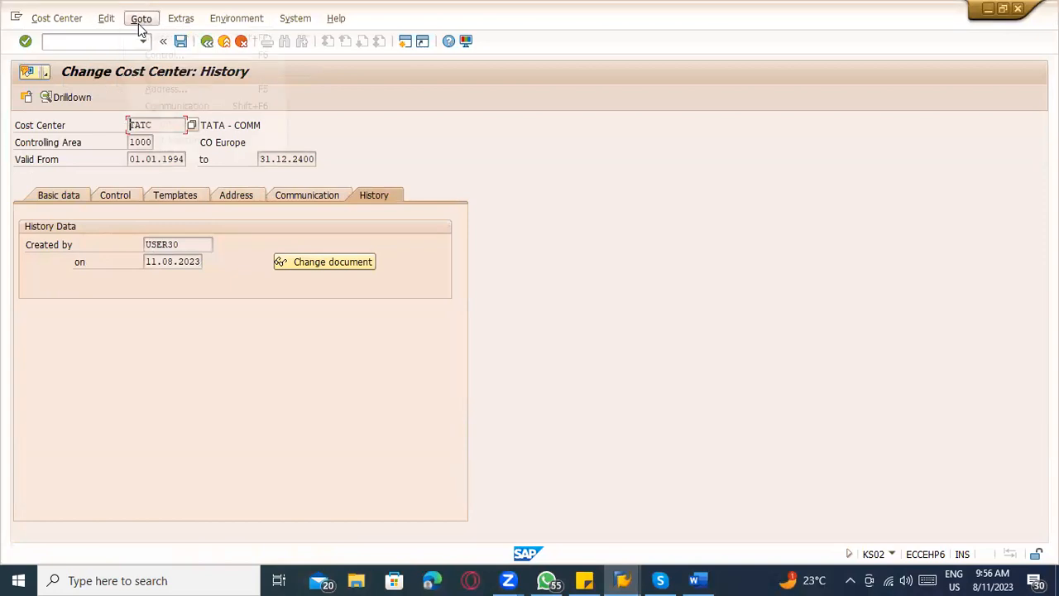
{"action": "left_click", "coordinate": [140, 20]}
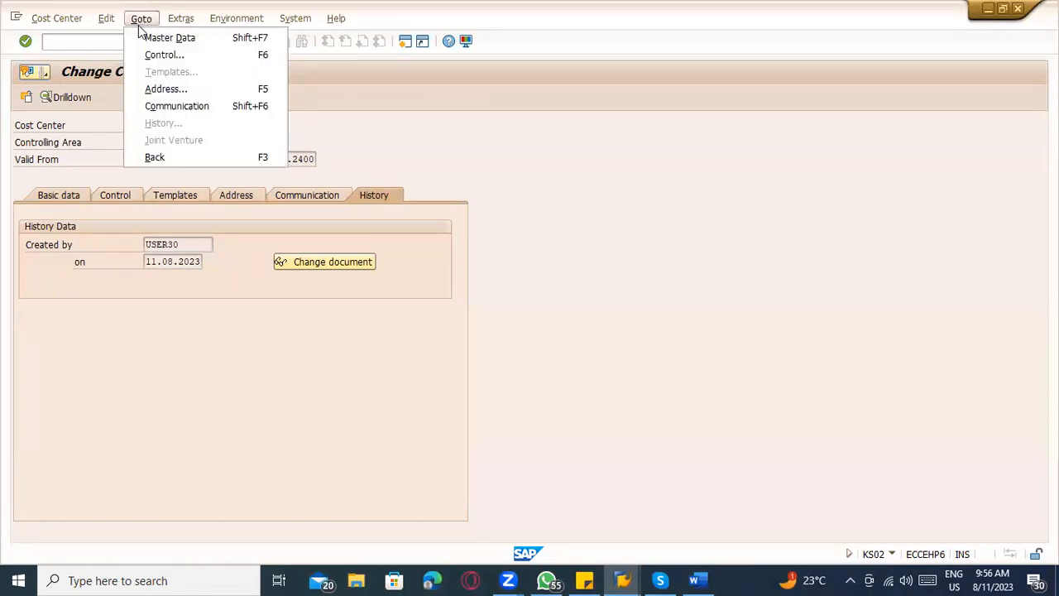
{"action": "left_click", "coordinate": [188, 26]}
{"action": "left_click", "coordinate": [213, 20]}
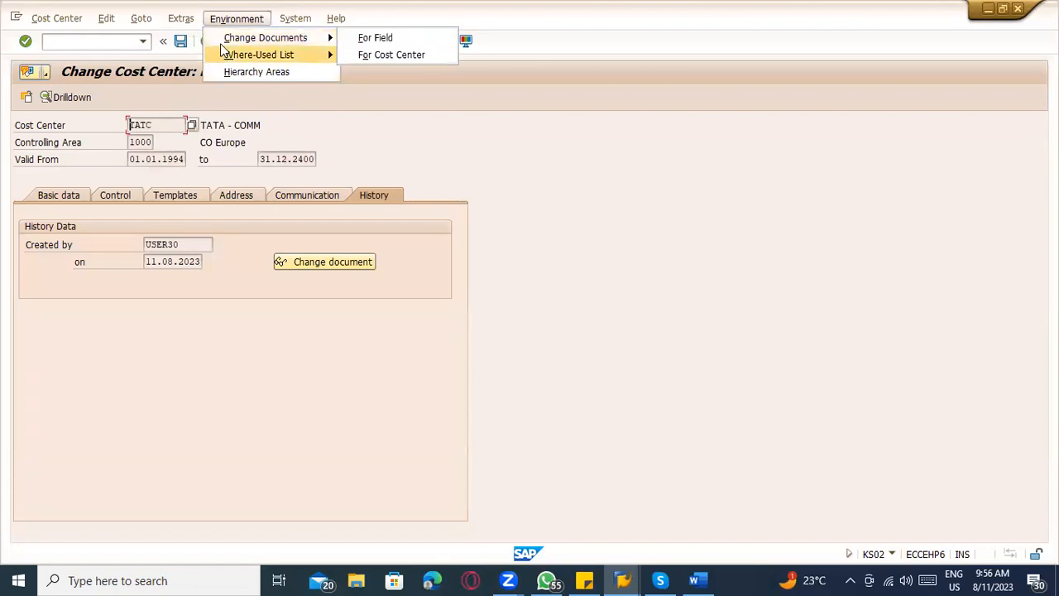
{"action": "mouse_move", "coordinate": [227, 53]}
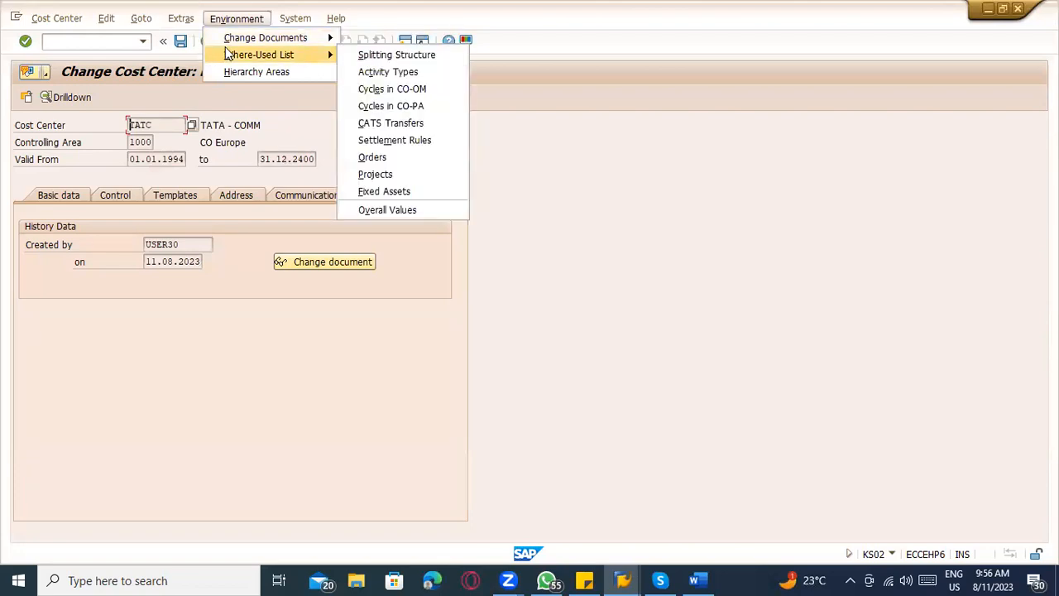
{"action": "left_click", "coordinate": [210, 183]}
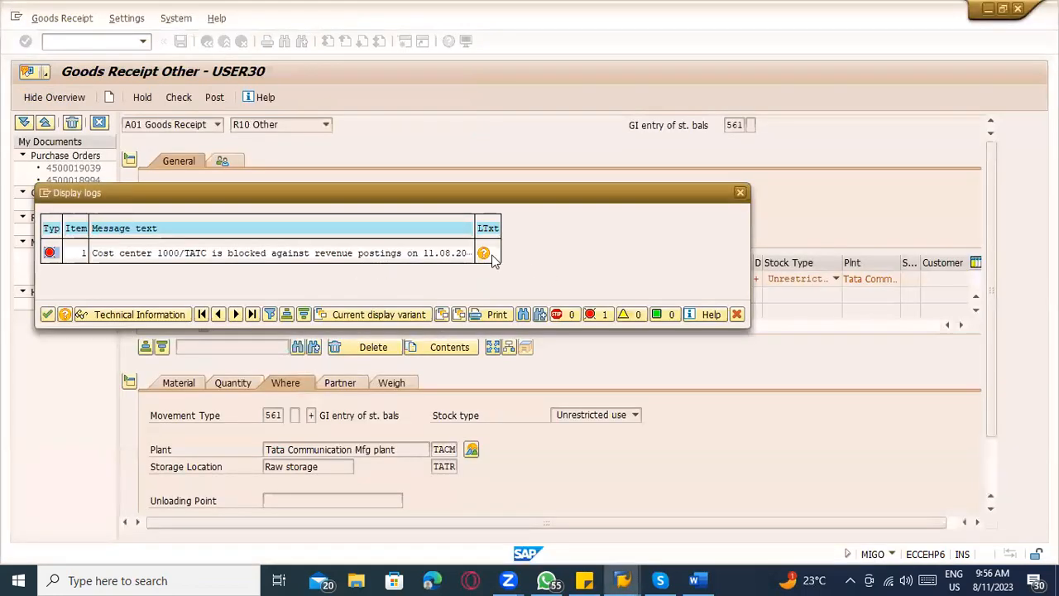
Reread the long text of the goods receipt's logged message, and close it together with the log.
{"action": "left_click", "coordinate": [487, 251]}
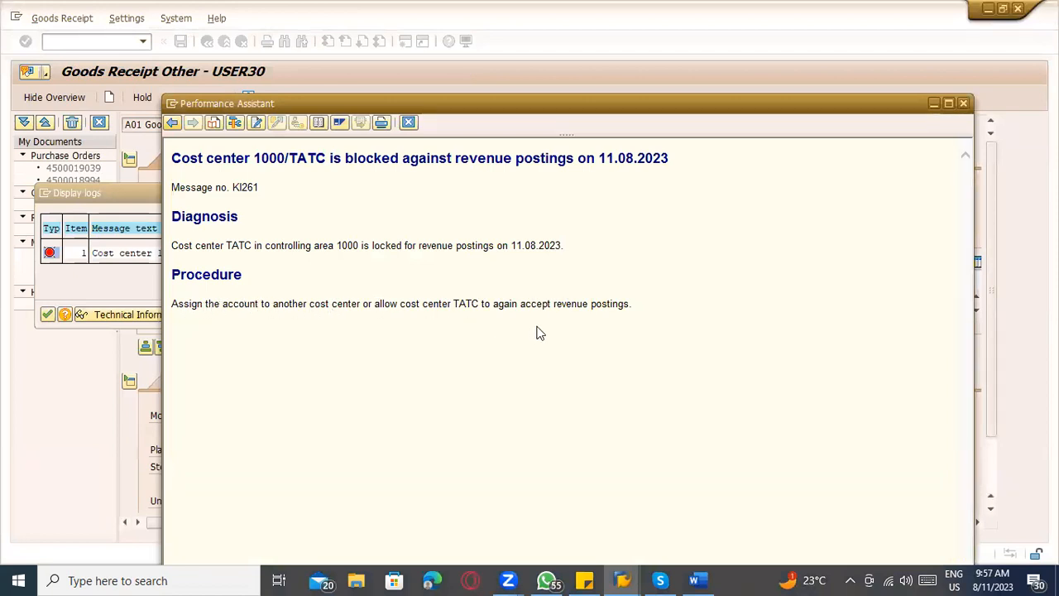
{"action": "key", "text": "Escape"}
{"action": "key", "text": "Escape"}
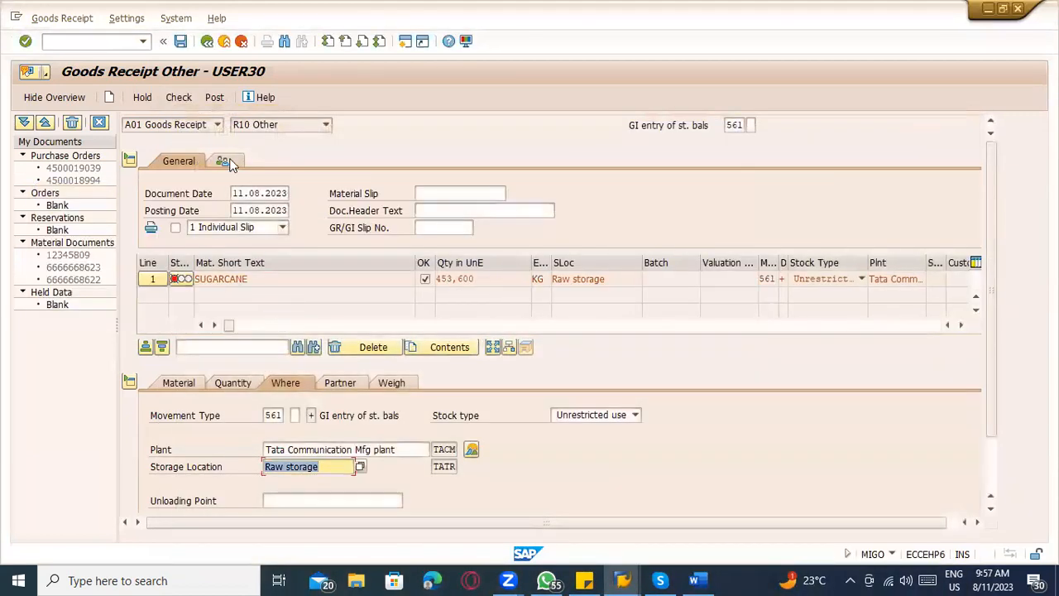
Return to cost center TATC, reopen it for changing, and set its cost center category to M (Material).
{"action": "key", "text": "alt+Tab"}
{"action": "left_click", "coordinate": [207, 43]}
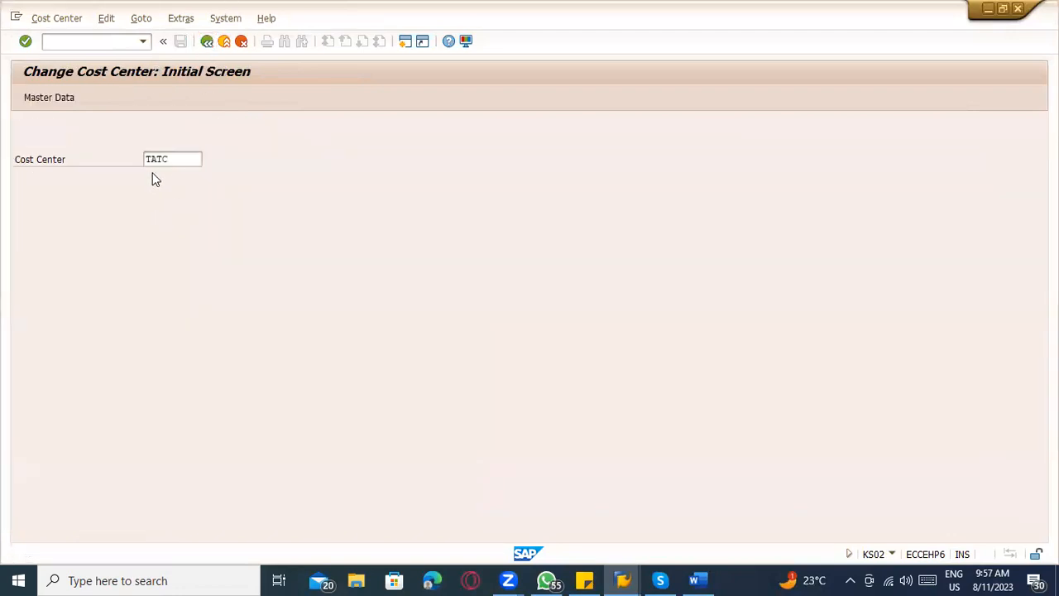
{"action": "key", "text": "Return"}
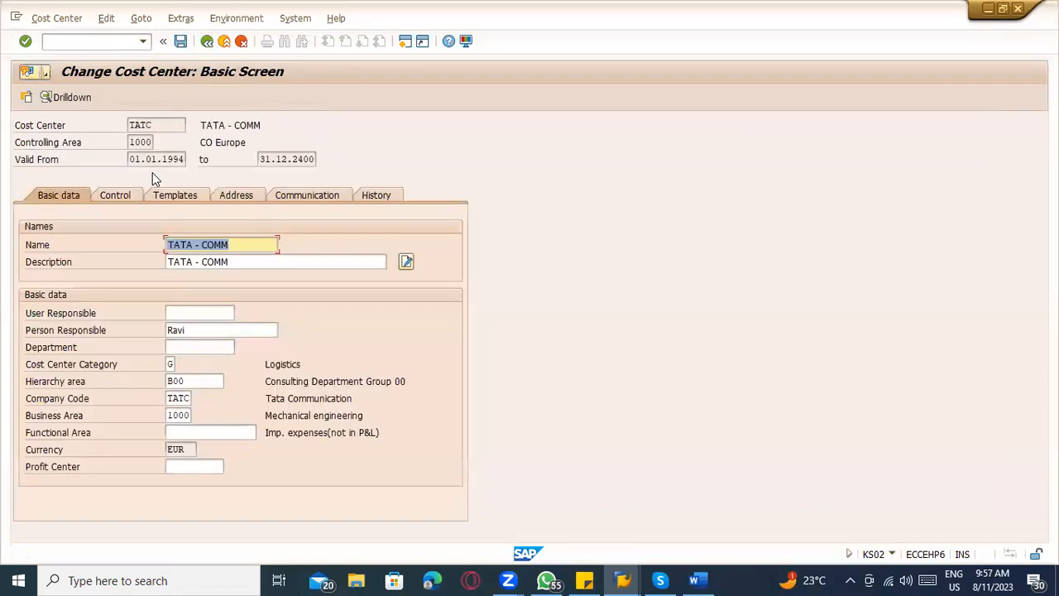
{"action": "left_click", "coordinate": [171, 364]}
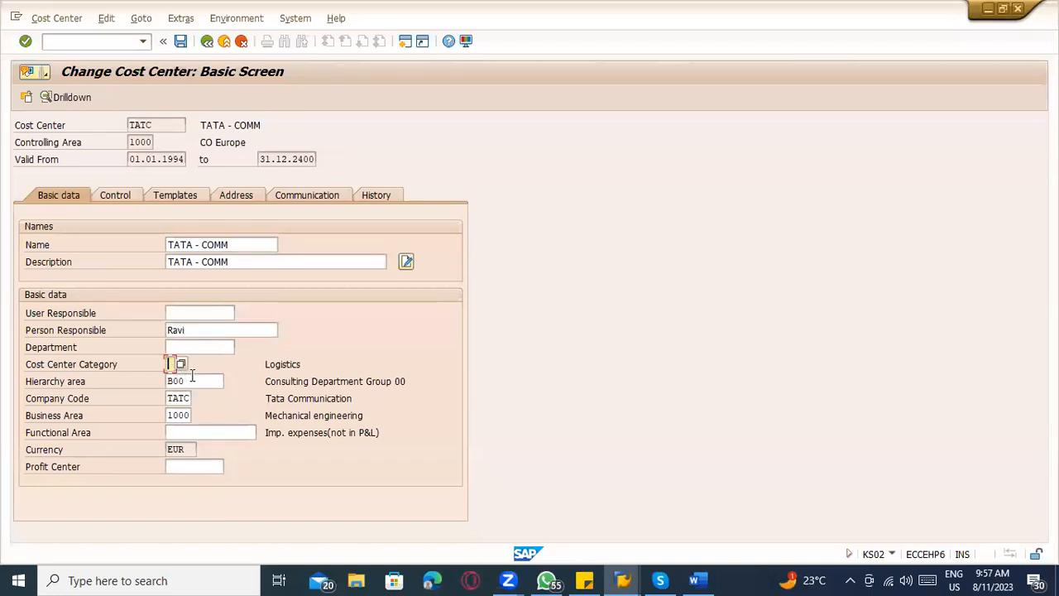
{"action": "left_click", "coordinate": [196, 381]}
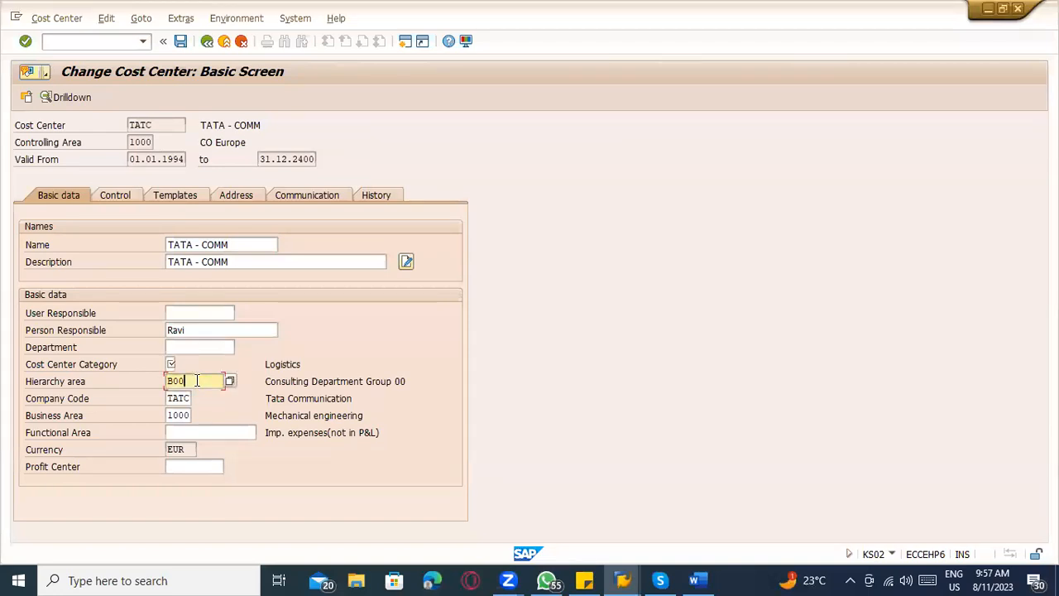
{"action": "key", "text": "shift+Tab"}
{"action": "left_click", "coordinate": [177, 364]}
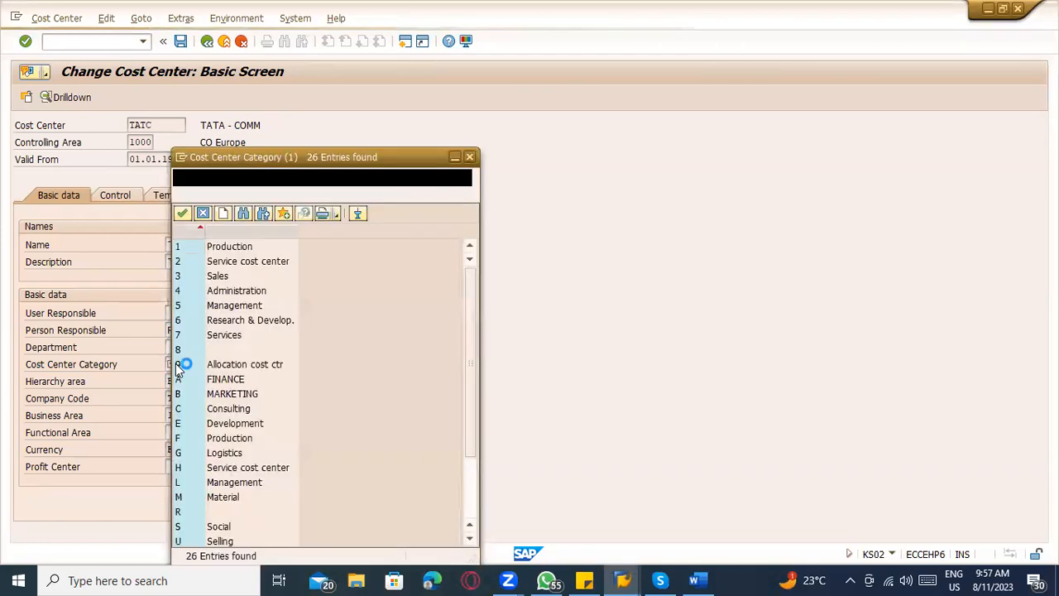
{"action": "scroll", "coordinate": [282, 384], "scroll_direction": "down", "scroll_amount": 1}
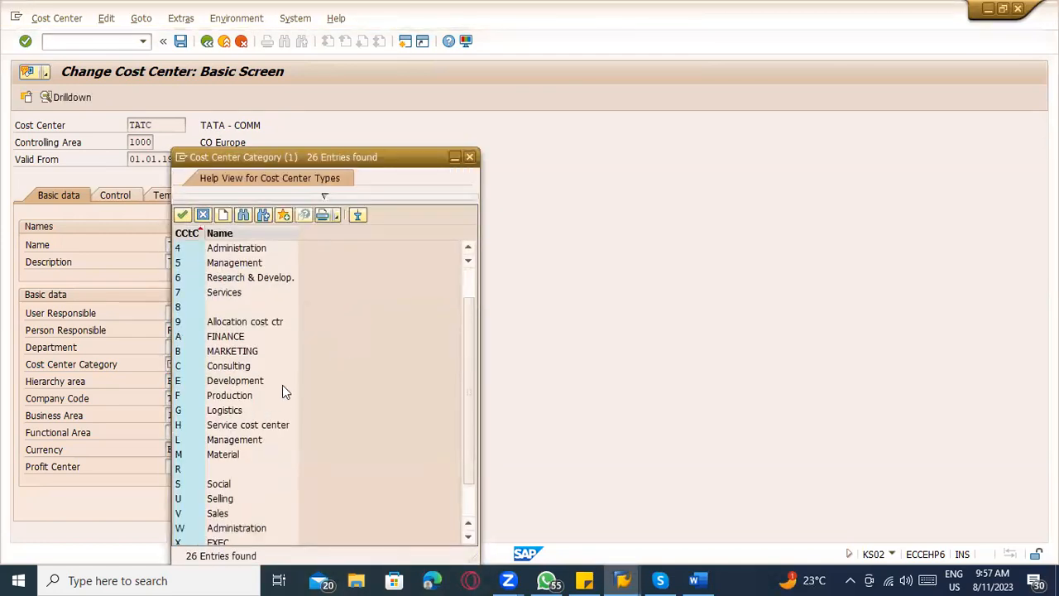
{"action": "double_click", "coordinate": [253, 451]}
Set the hierarchy area of cost center TATC to B1000 (Clearing Cost Centers) and save the cost center.
{"action": "left_click_drag", "start_coordinate": [189, 381], "coordinate": [119, 382]}
{"action": "type", "text": "/"}
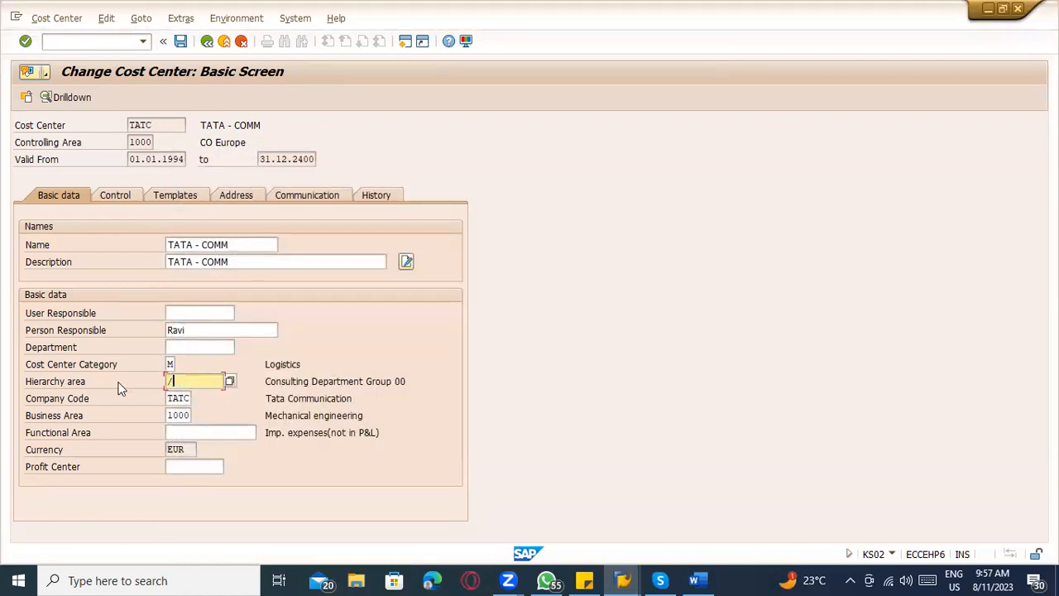
{"action": "key", "text": "BackSpace"}
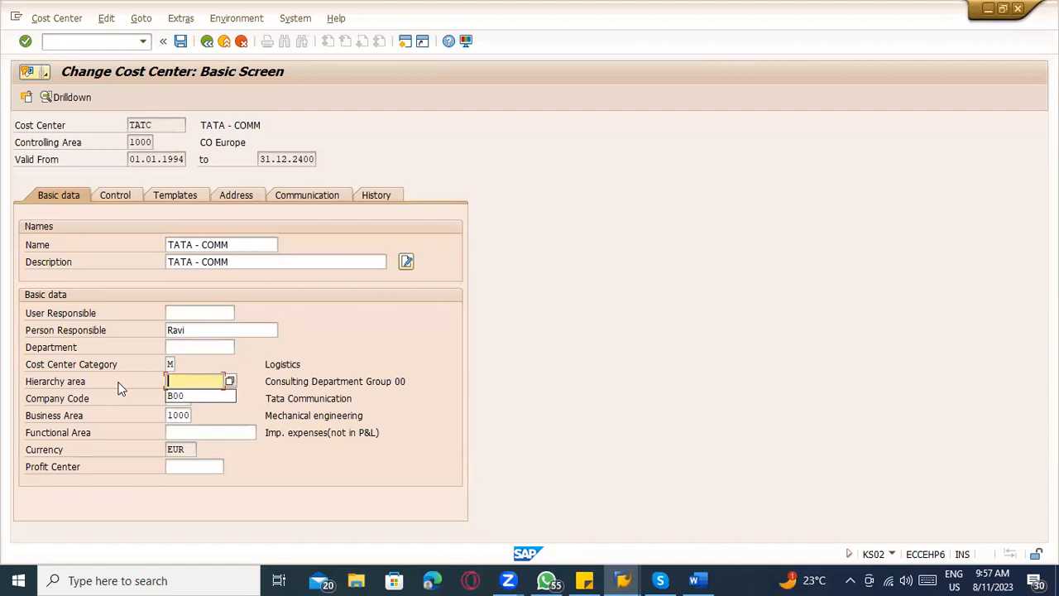
{"action": "left_click", "coordinate": [228, 381]}
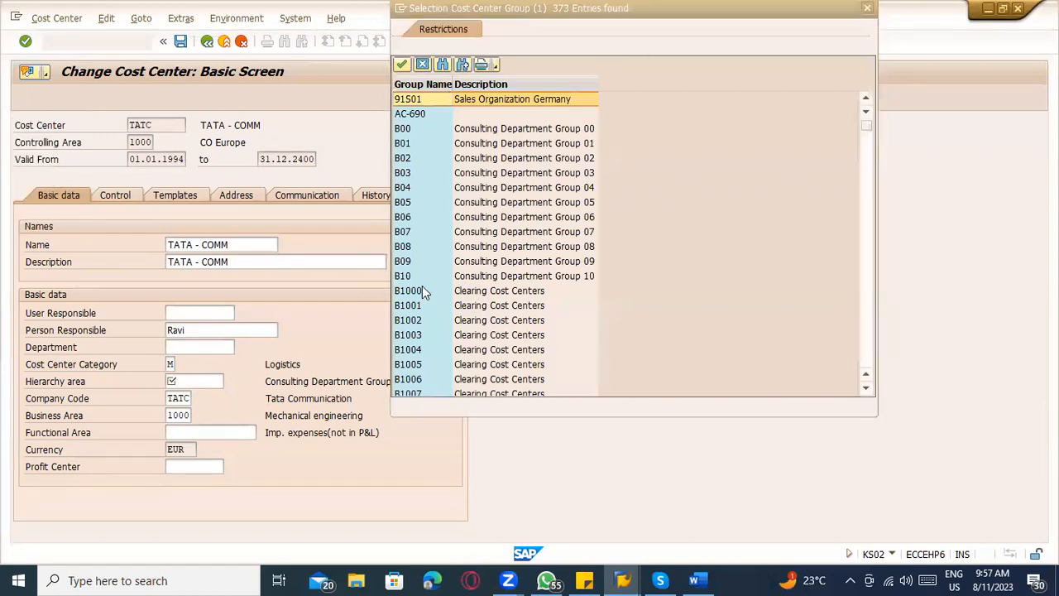
{"action": "double_click", "coordinate": [422, 289]}
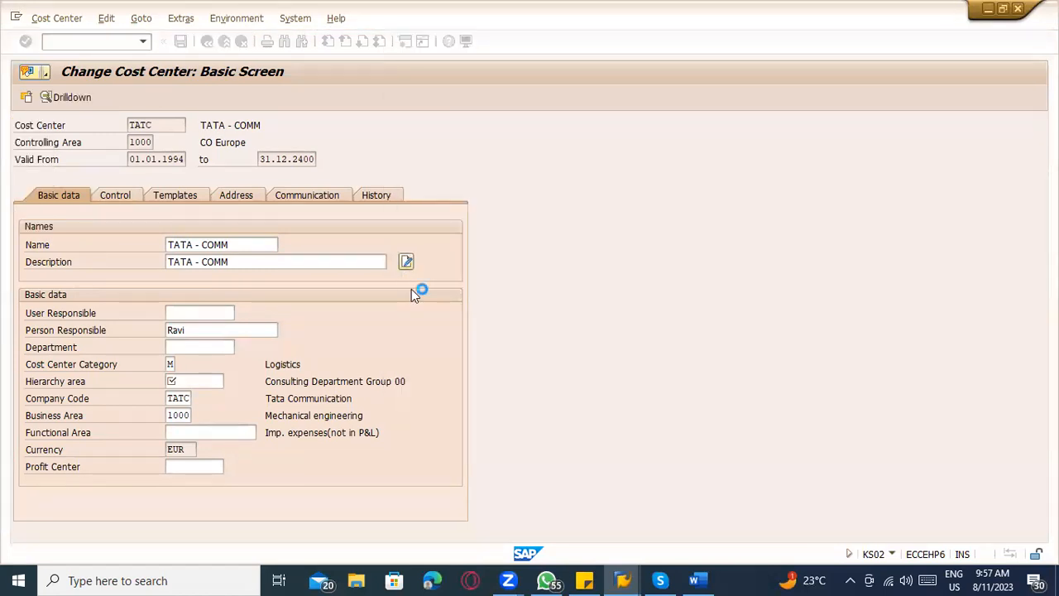
{"action": "key", "text": "ctrl+s"}
{"action": "key", "text": "Return"}
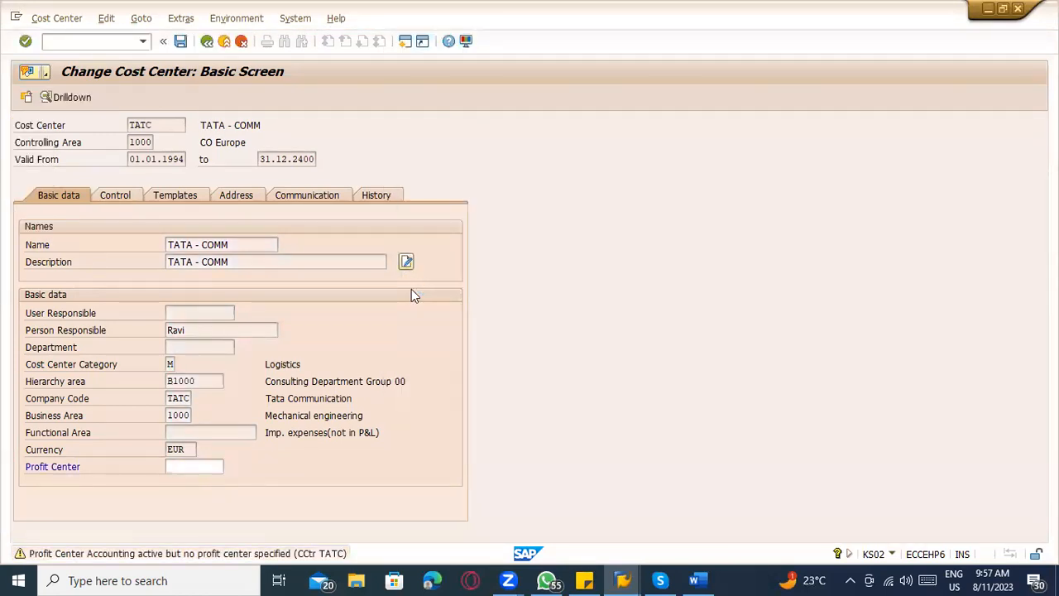
Restart MIGO for a goods receipt with movement type 561 and enter Sugarcane as the material.
{"action": "left_click", "coordinate": [68, 47]}
{"action": "type", "text": "/nmigo"}
{"action": "key", "text": "Return"}
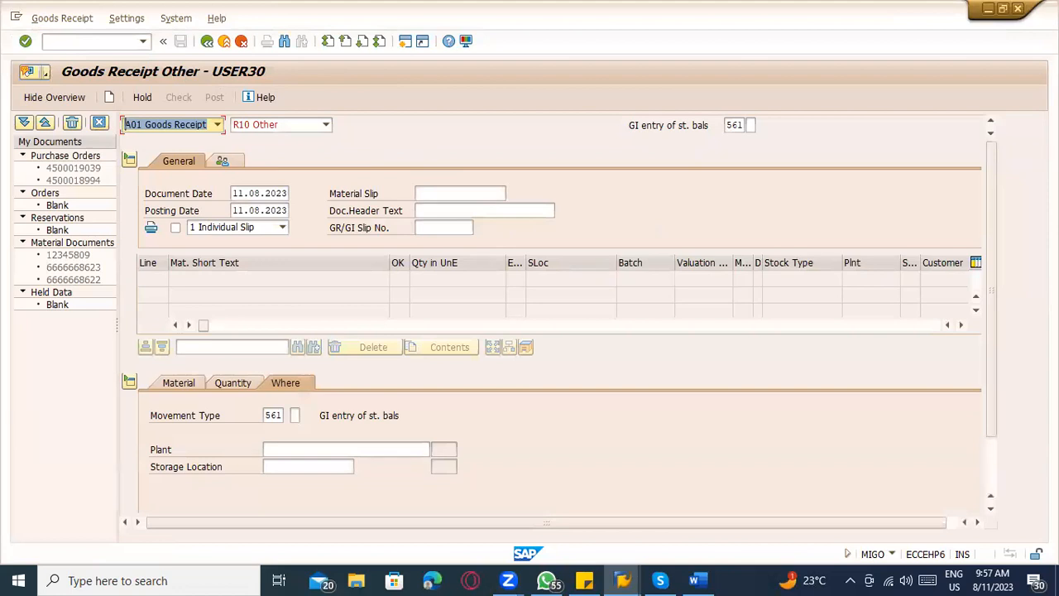
{"action": "left_click", "coordinate": [186, 386]}
{"action": "left_click", "coordinate": [286, 415]}
{"action": "left_click", "coordinate": [296, 428]}
{"action": "key", "text": "Return"}
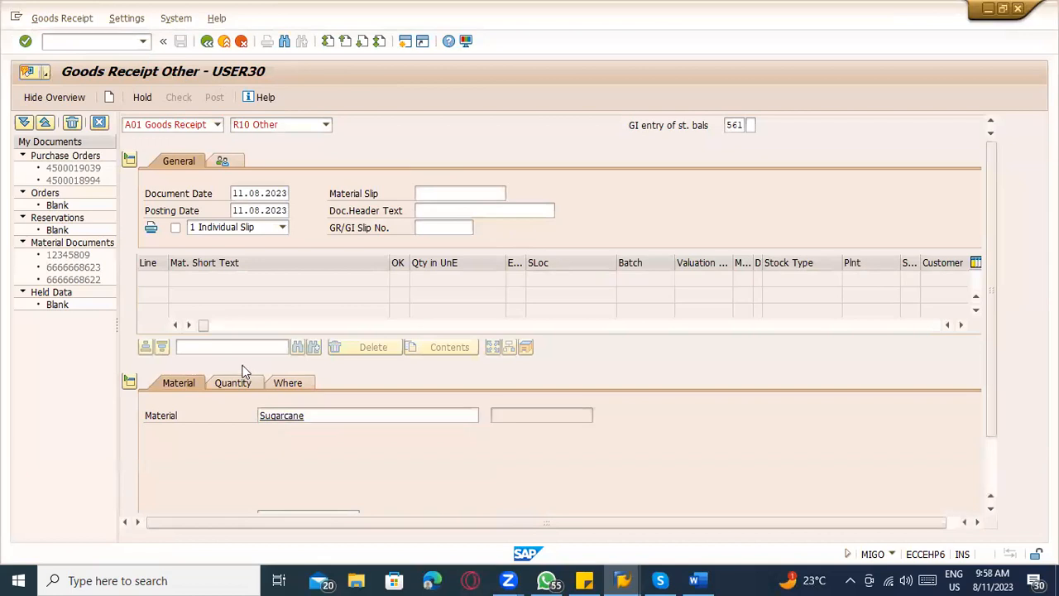
Set the SUGARCANE item's quantity in unit of entry to 453,600.
{"action": "left_click", "coordinate": [243, 382]}
{"action": "left_click", "coordinate": [276, 421]}
{"action": "left_click", "coordinate": [282, 431]}
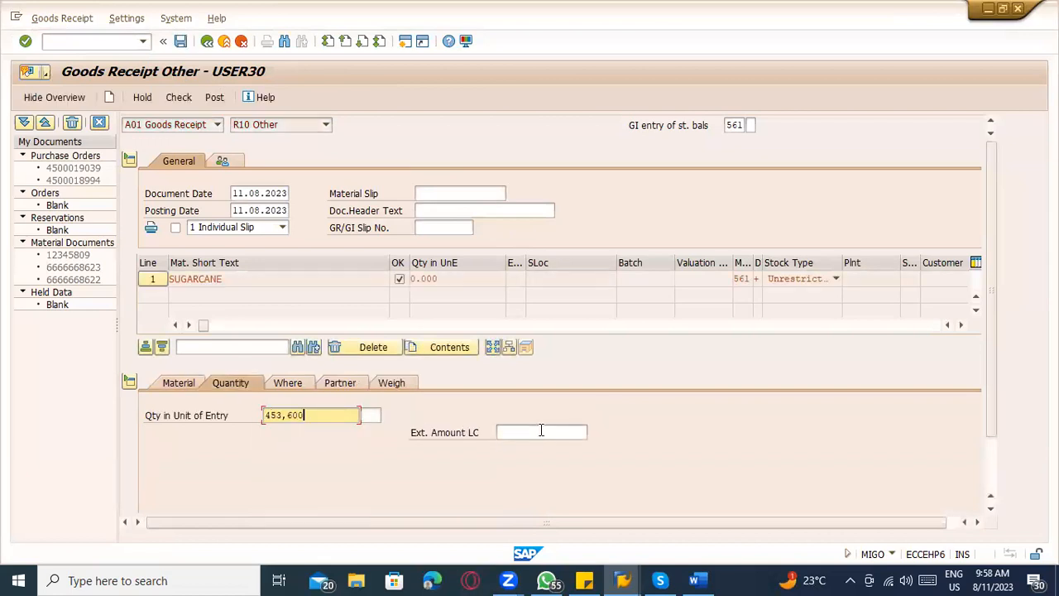
Set the SUGARCANE item's quantity in unit of entry to 10000 and its external amount in local currency to 10000.
{"action": "left_click", "coordinate": [542, 432]}
{"action": "left_click_drag", "start_coordinate": [347, 416], "coordinate": [188, 428]}
{"action": "key", "text": "BackSpace"}
{"action": "left_click", "coordinate": [279, 440]}
{"action": "left_click", "coordinate": [551, 432]}
{"action": "left_click", "coordinate": [551, 458]}
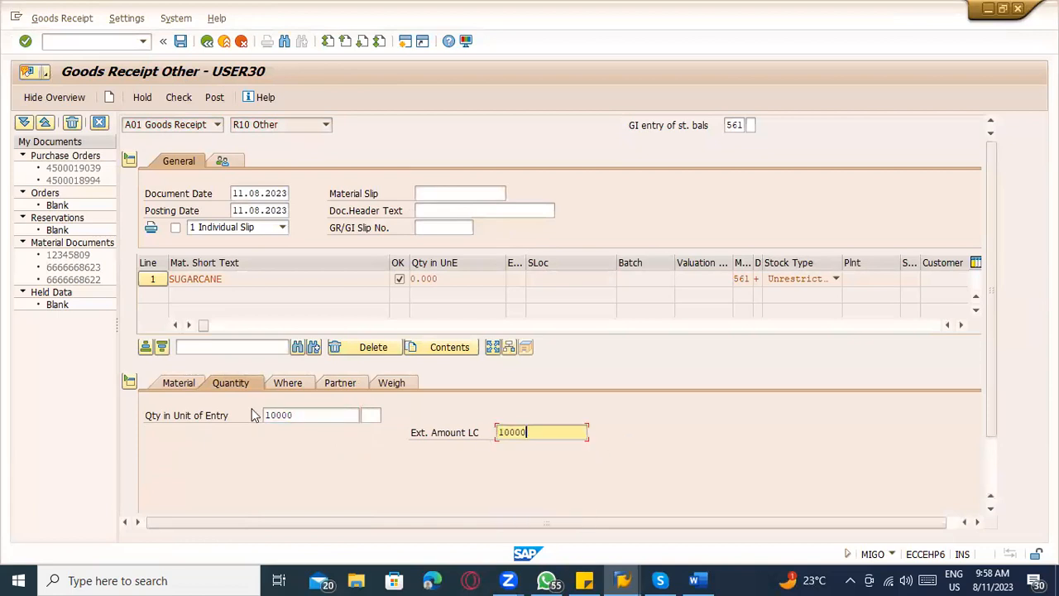
Assign plant TACM and storage location TATR to the SUGARCANE item, check the receipt, and open the logged message's long text.
{"action": "left_click", "coordinate": [286, 383]}
{"action": "left_click", "coordinate": [303, 450]}
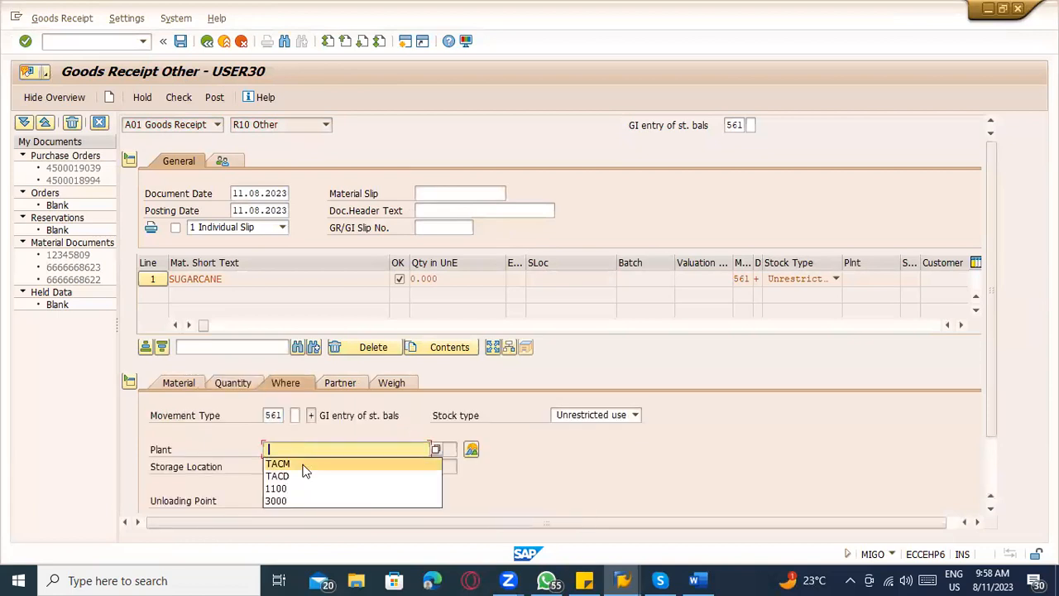
{"action": "left_click", "coordinate": [303, 461]}
{"action": "left_click", "coordinate": [303, 468]}
{"action": "left_click", "coordinate": [304, 478]}
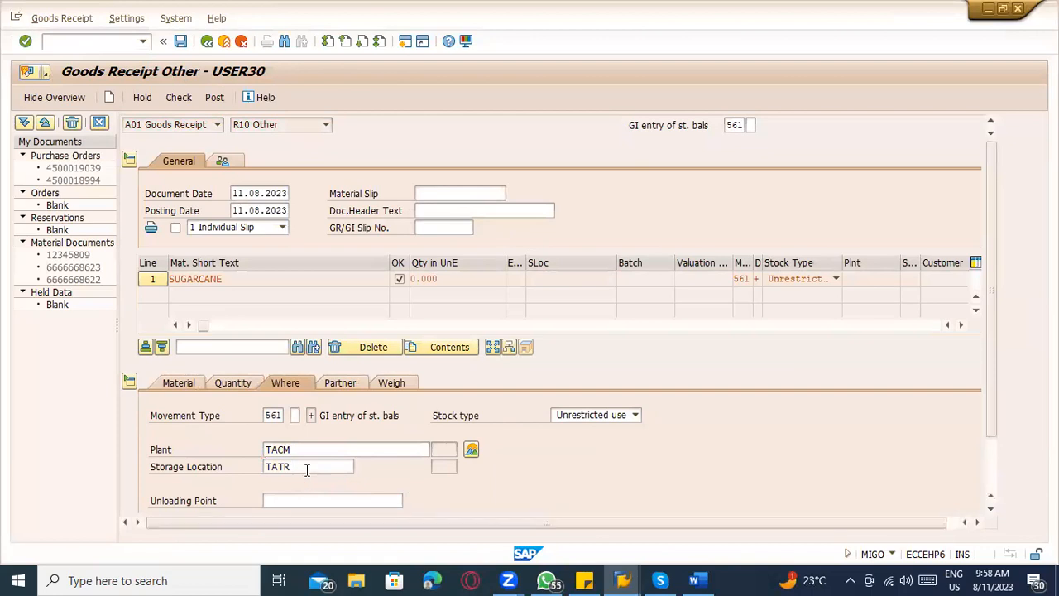
{"action": "key", "text": "Return"}
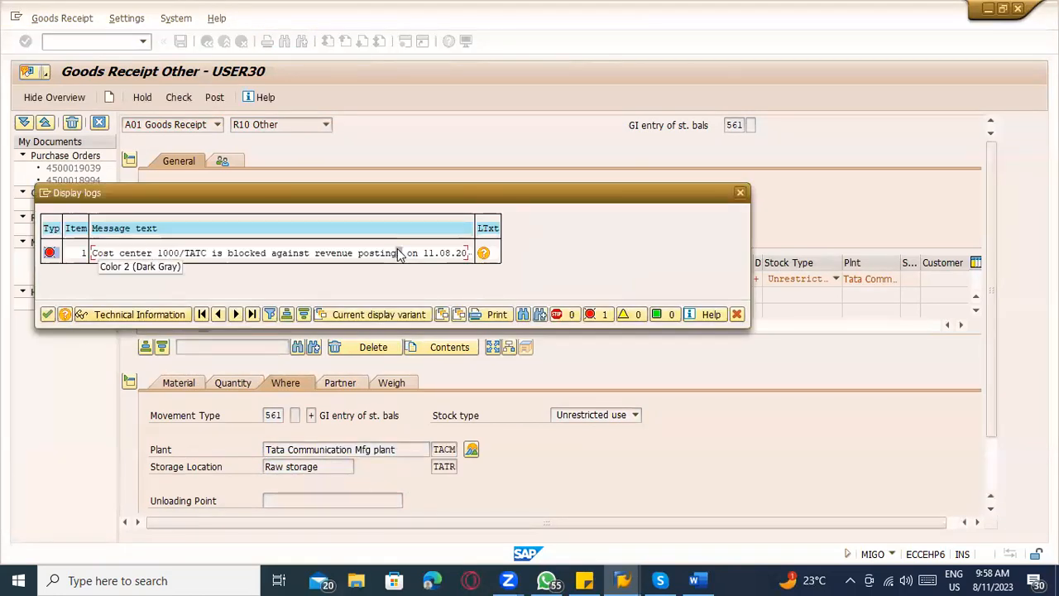
{"action": "left_click", "coordinate": [484, 254]}
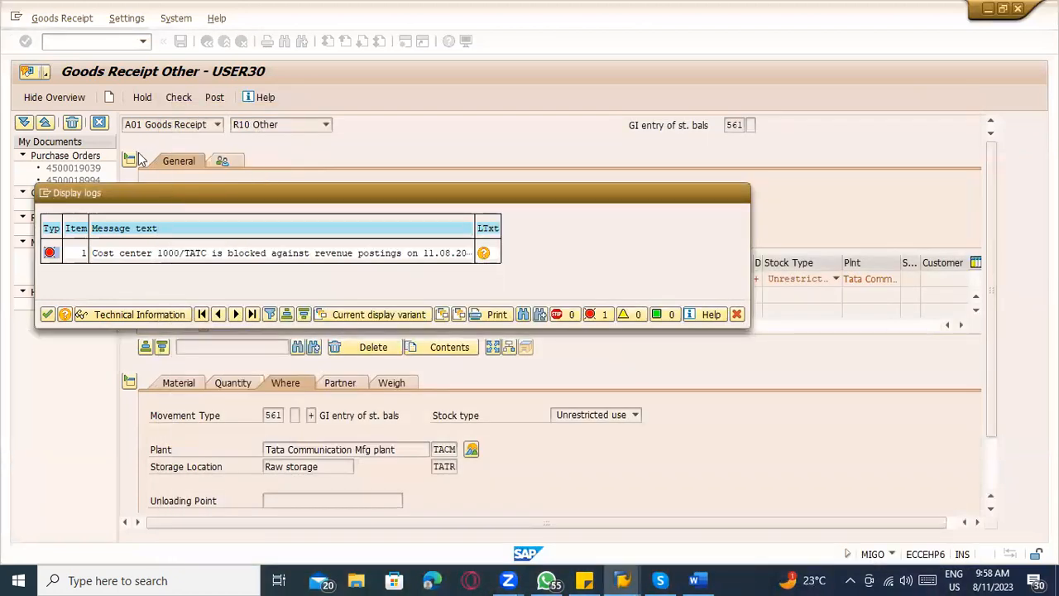
Open cost center TATC for changing with KS02, set its business area to 0001, and save it.
{"action": "left_click", "coordinate": [94, 48]}
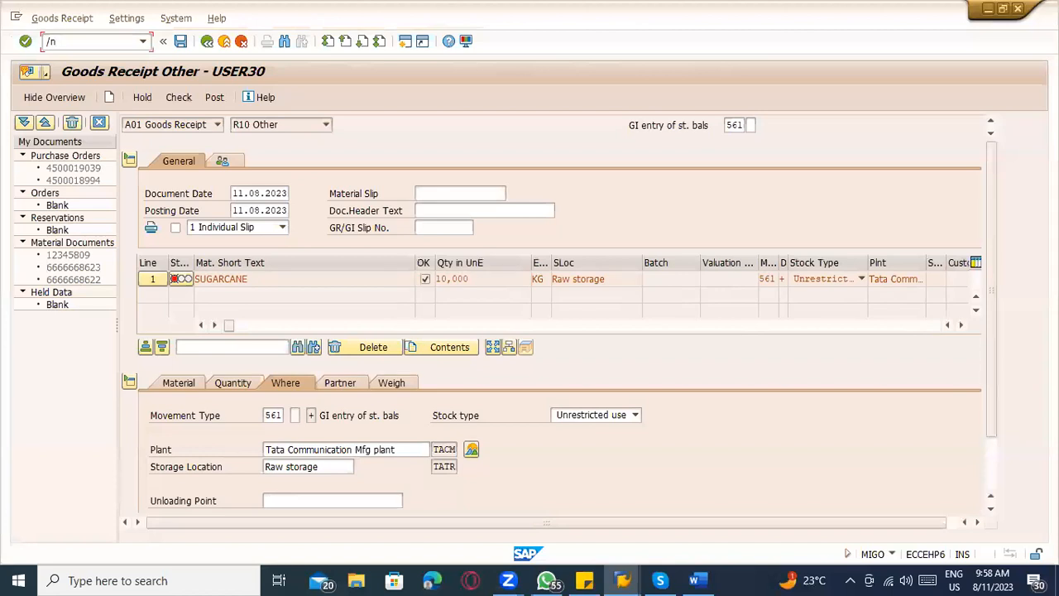
{"action": "type", "text": "/nks02"}
{"action": "key", "text": "Return"}
{"action": "key", "text": "Return"}
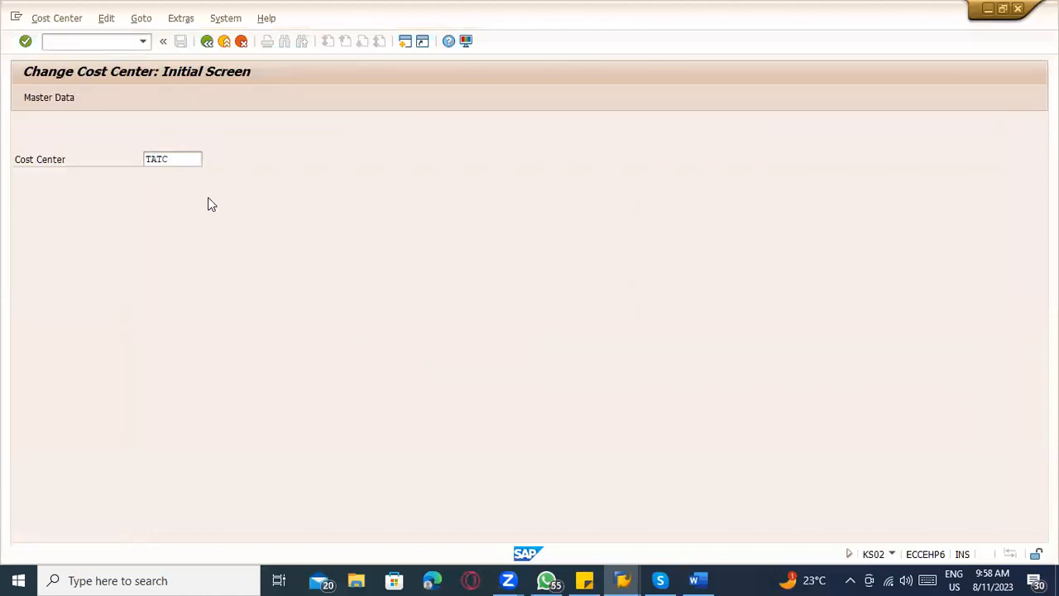
{"action": "left_click", "coordinate": [183, 416]}
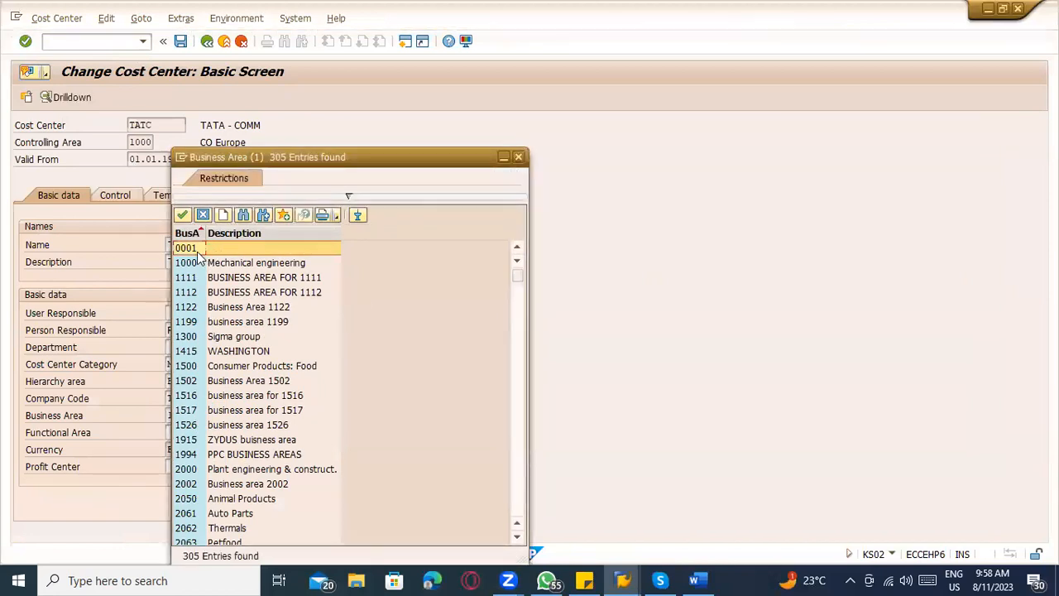
{"action": "double_click", "coordinate": [189, 263]}
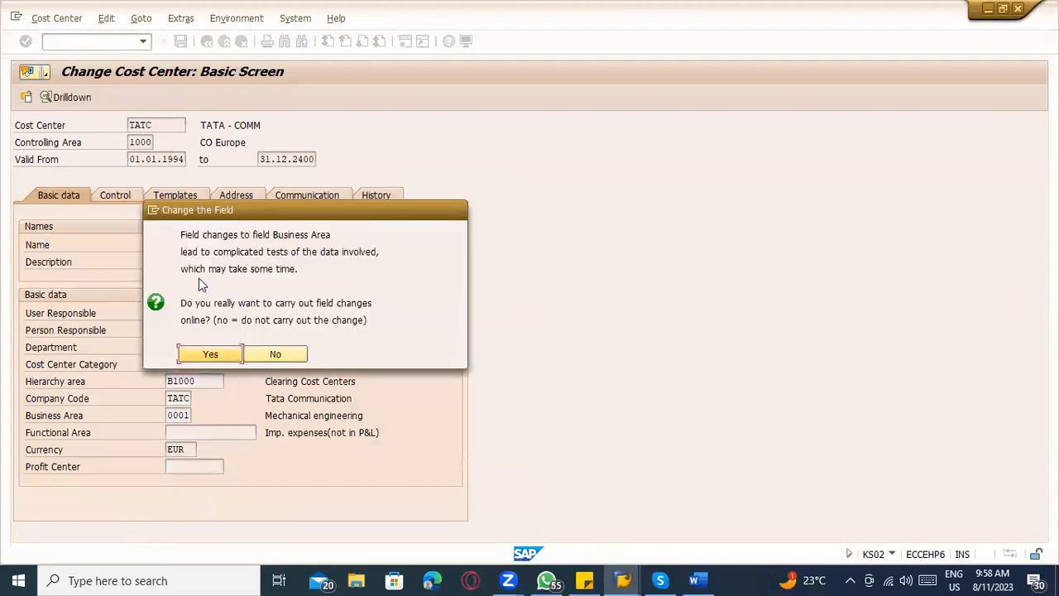
{"action": "left_click", "coordinate": [210, 354]}
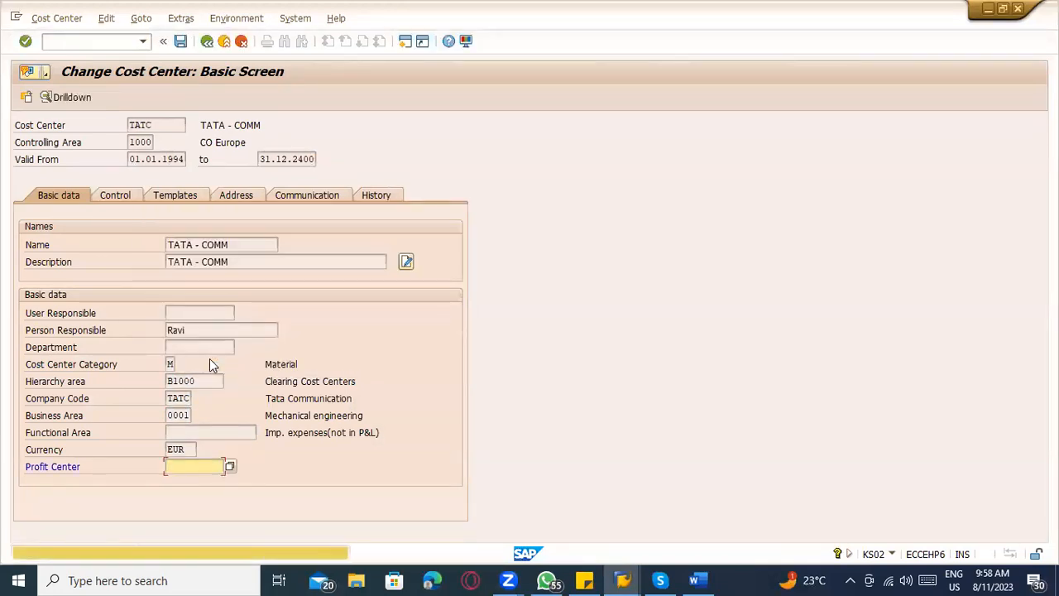
{"action": "key", "text": "ctrl+s"}
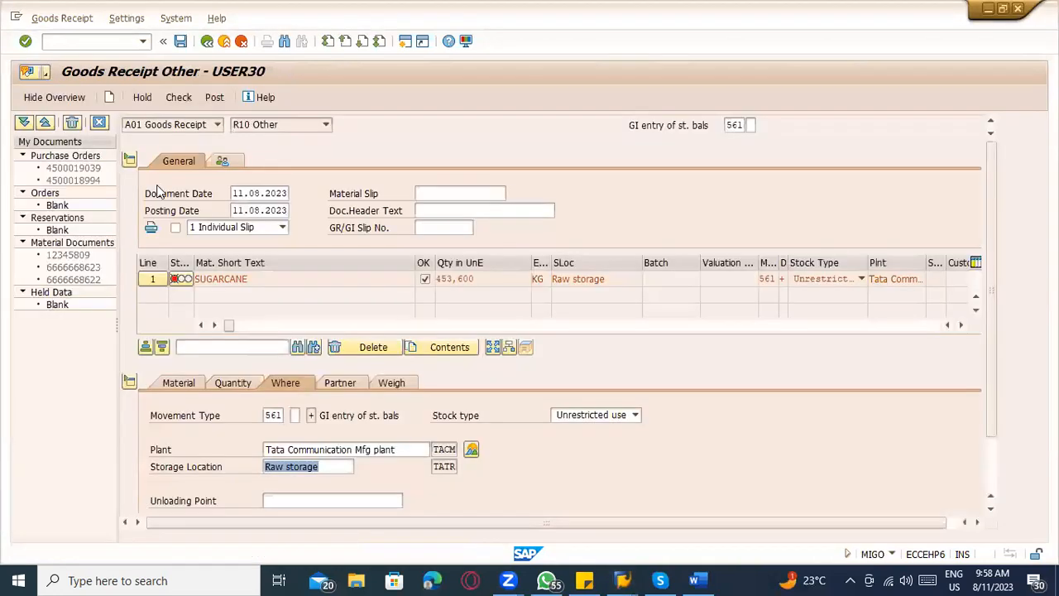
Recheck the pending goods receipt, then restart MIGO and enter SUGARCANE as the material for movement type 561.
{"action": "left_click", "coordinate": [181, 98]}
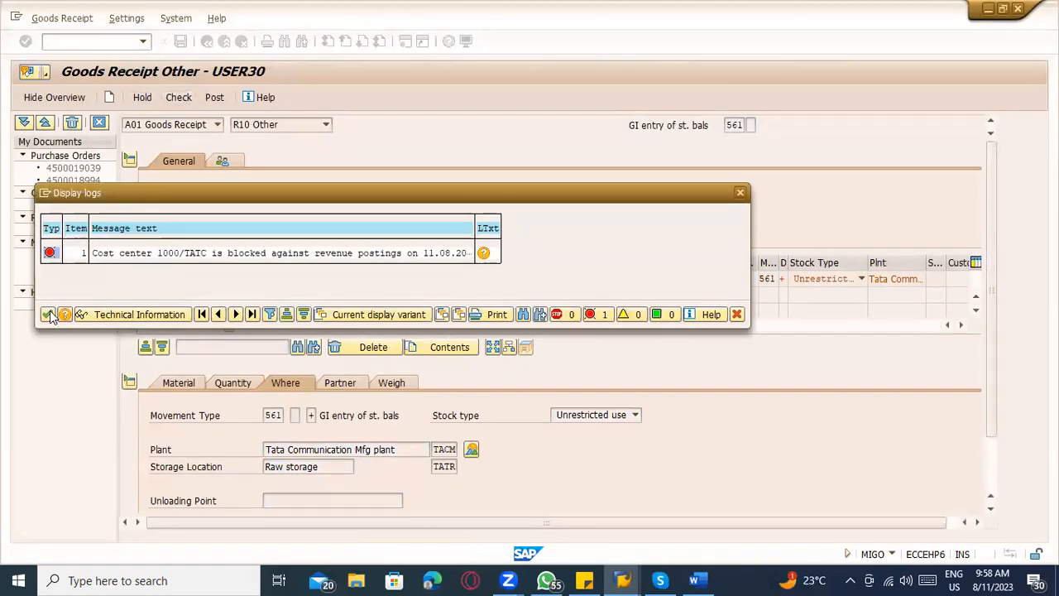
{"action": "left_click", "coordinate": [47, 315]}
{"action": "left_click", "coordinate": [70, 42]}
{"action": "type", "text": "/nmigo"}
{"action": "key", "text": "Return"}
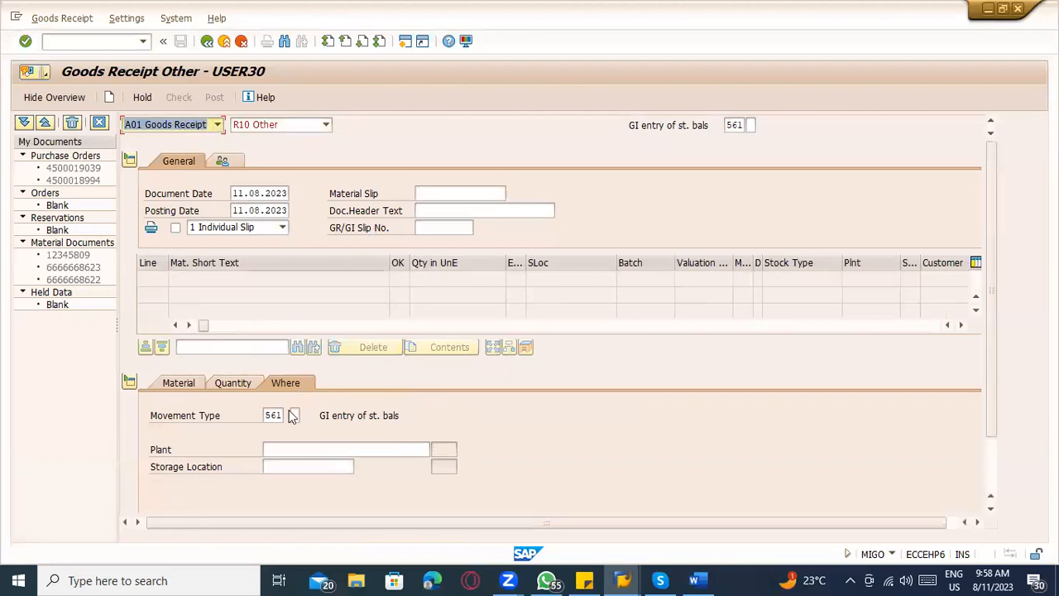
{"action": "left_click", "coordinate": [199, 383]}
{"action": "left_click", "coordinate": [281, 415]}
{"action": "left_click", "coordinate": [286, 431]}
Enter 10,000 as the SUGARCANE item's quantity in unit of entry and fill in its external amount in local currency.
{"action": "left_click", "coordinate": [240, 388]}
{"action": "left_click", "coordinate": [277, 417]}
{"action": "left_click", "coordinate": [281, 431]}
{"action": "left_click", "coordinate": [500, 425]}
{"action": "left_click", "coordinate": [503, 443]}
Set the SUGARCANE item's plant to TACM and its storage location to TATR.
{"action": "left_click", "coordinate": [290, 384]}
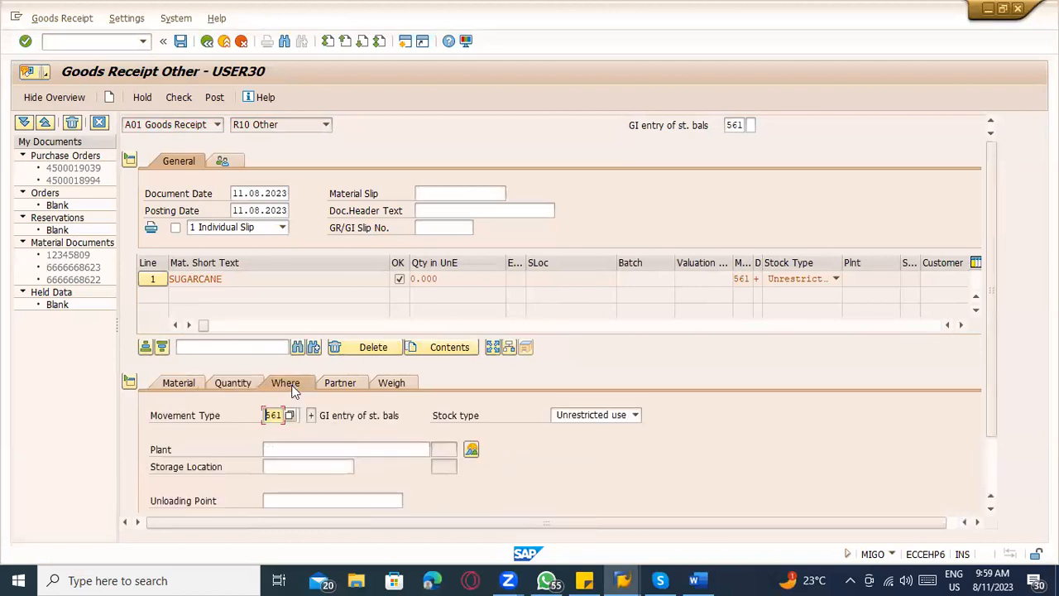
{"action": "left_click", "coordinate": [297, 450]}
{"action": "left_click", "coordinate": [298, 461]}
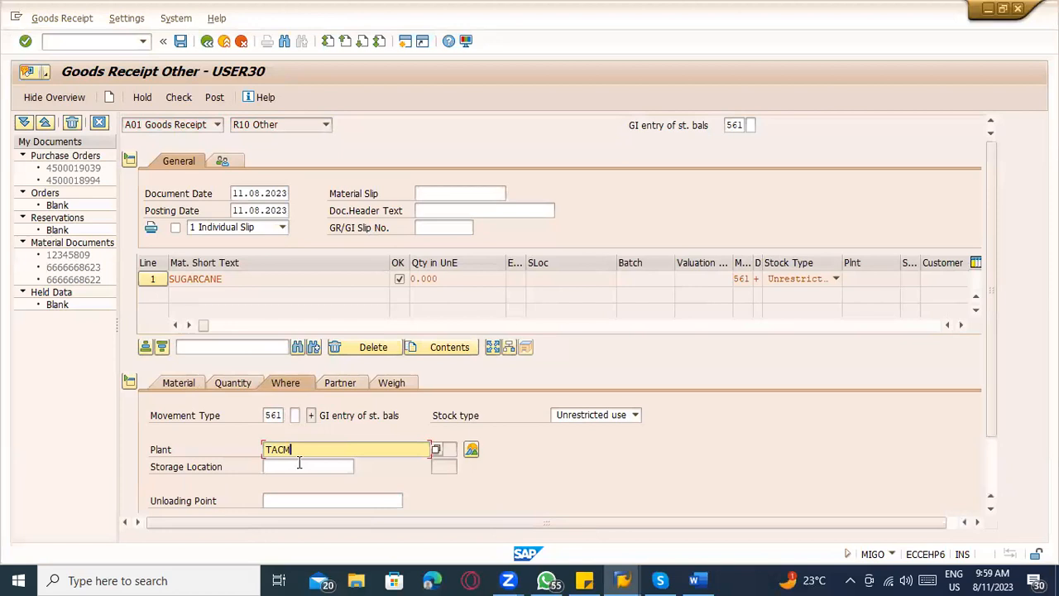
{"action": "left_click", "coordinate": [300, 469]}
{"action": "left_click", "coordinate": [300, 478]}
{"action": "key", "text": "Return"}
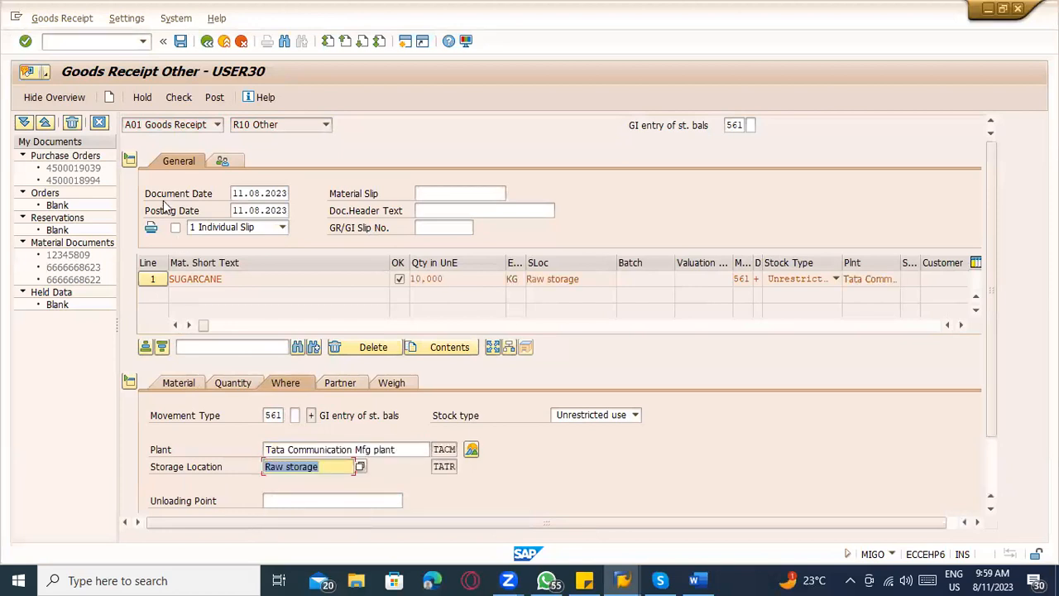
Check the SUGARCANE goods receipt for posting errors and close the message log.
{"action": "left_click", "coordinate": [185, 98]}
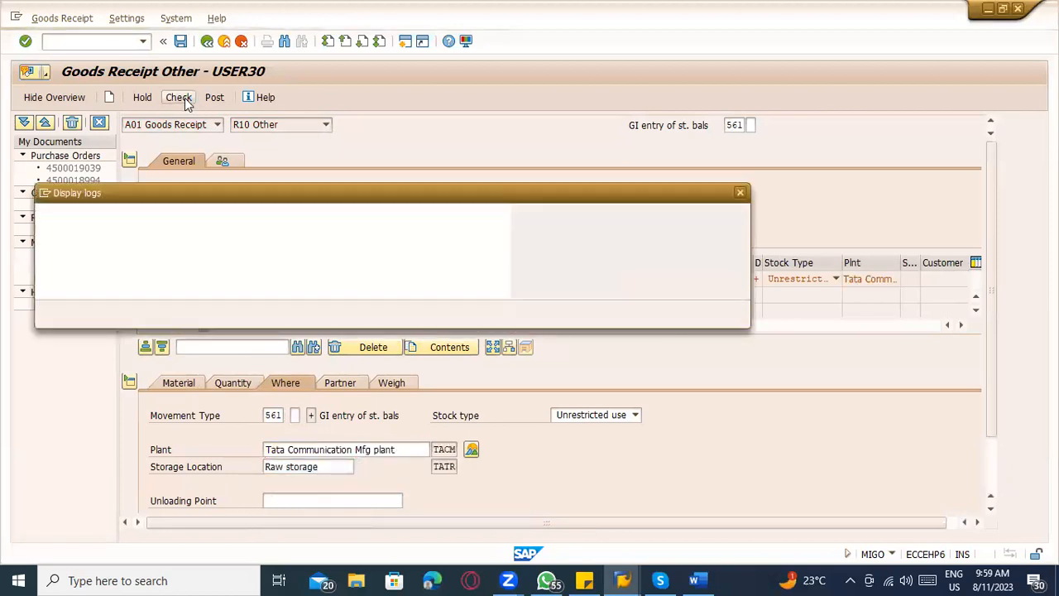
{"action": "left_click", "coordinate": [47, 314]}
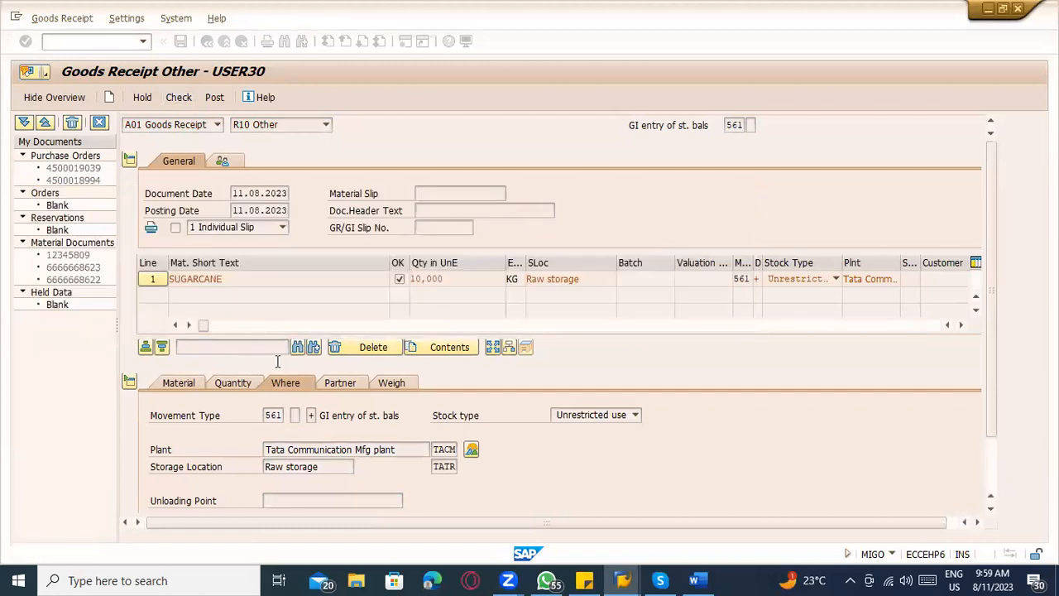
{"action": "left_click", "coordinate": [176, 100]}
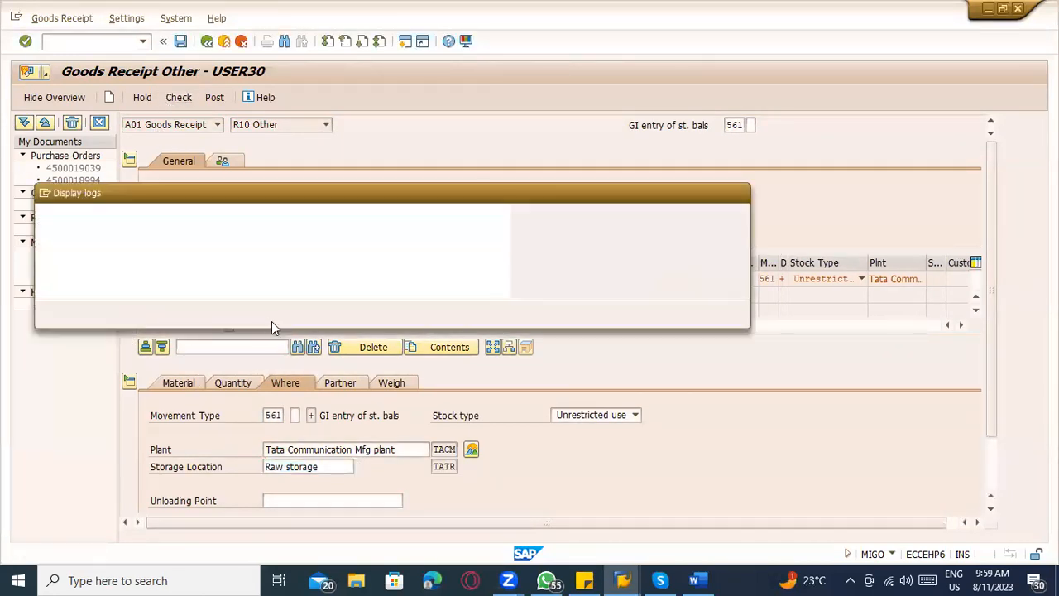
{"action": "key", "text": "Escape"}
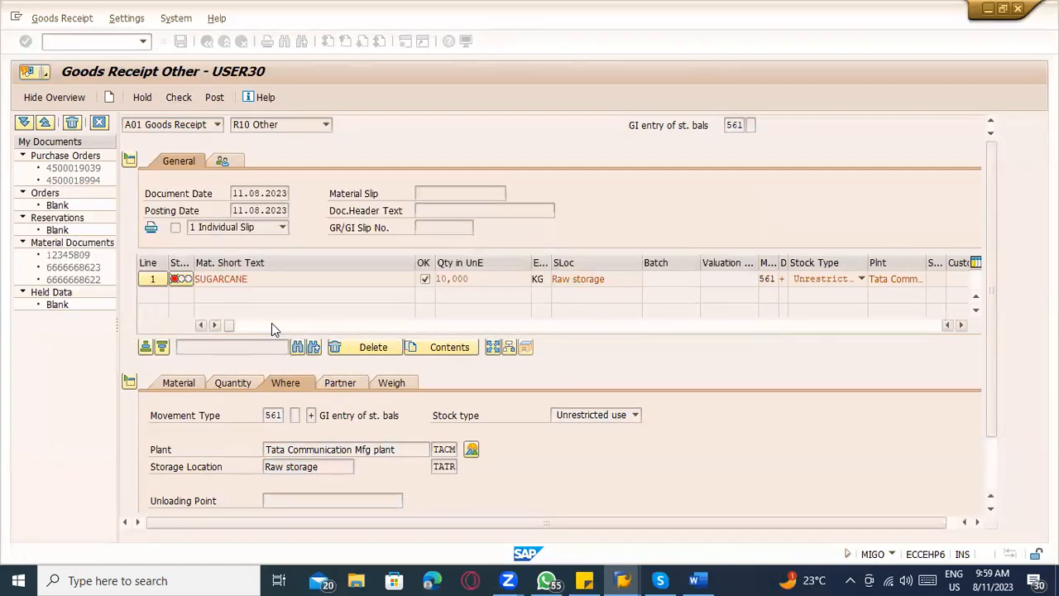
Return to cost center TATC, set its business area to 1000, accept the field change, and save the cost center.
{"action": "key", "text": "alt+Tab"}
{"action": "key", "text": "Return"}
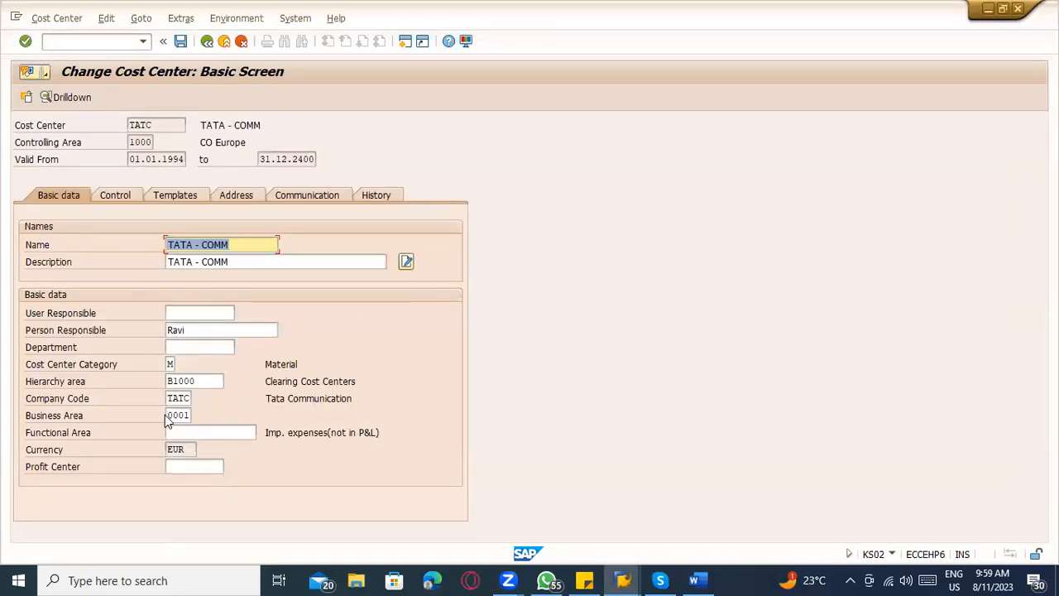
{"action": "double_click", "coordinate": [177, 415]}
{"action": "type", "text": "1000"}
{"action": "key", "text": "Return"}
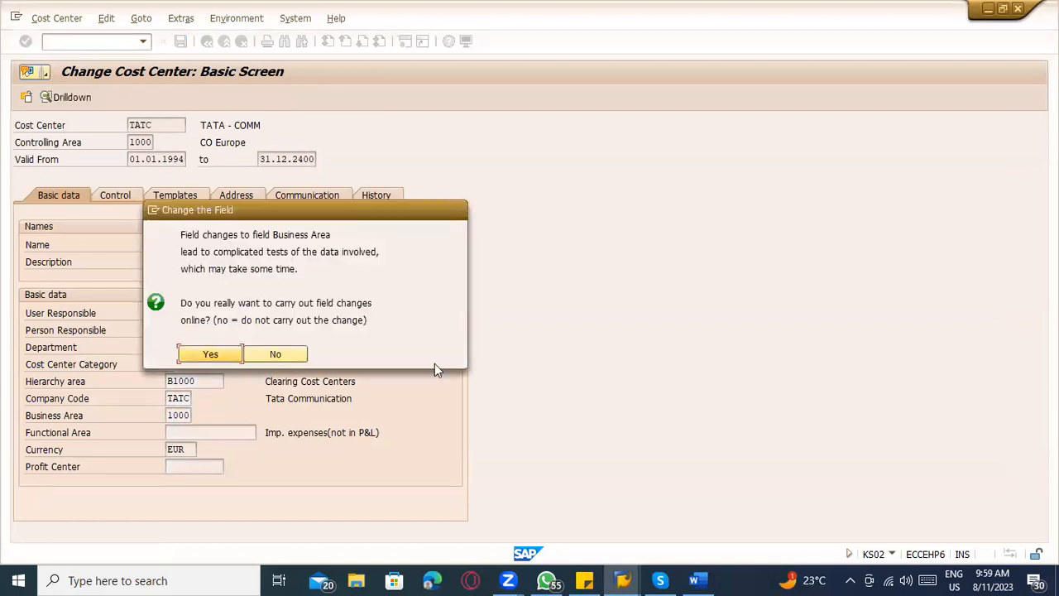
{"action": "left_click", "coordinate": [239, 353]}
{"action": "left_click", "coordinate": [91, 42]}
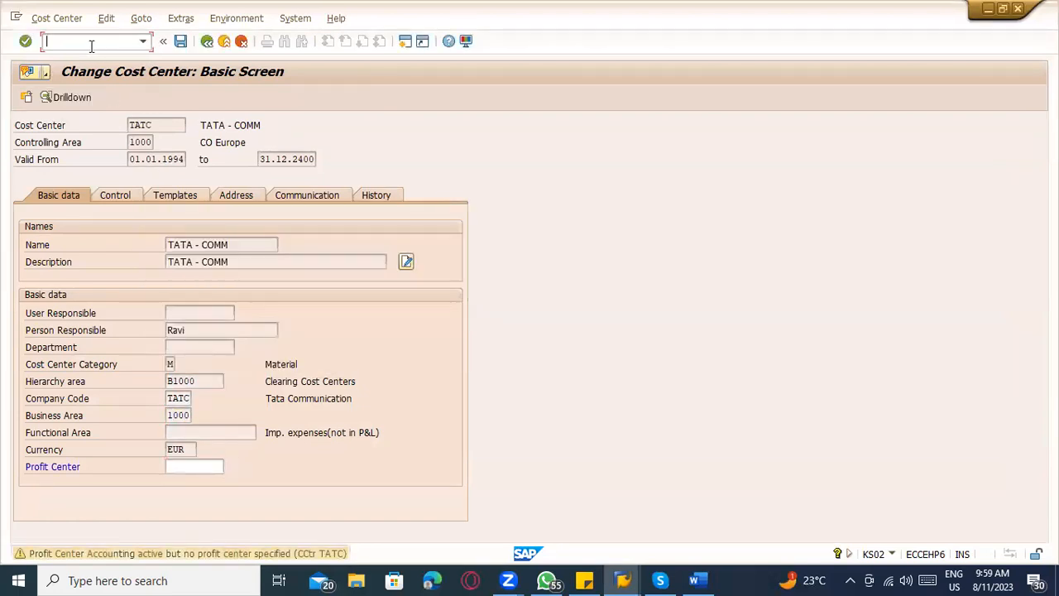
{"action": "key", "text": "Return"}
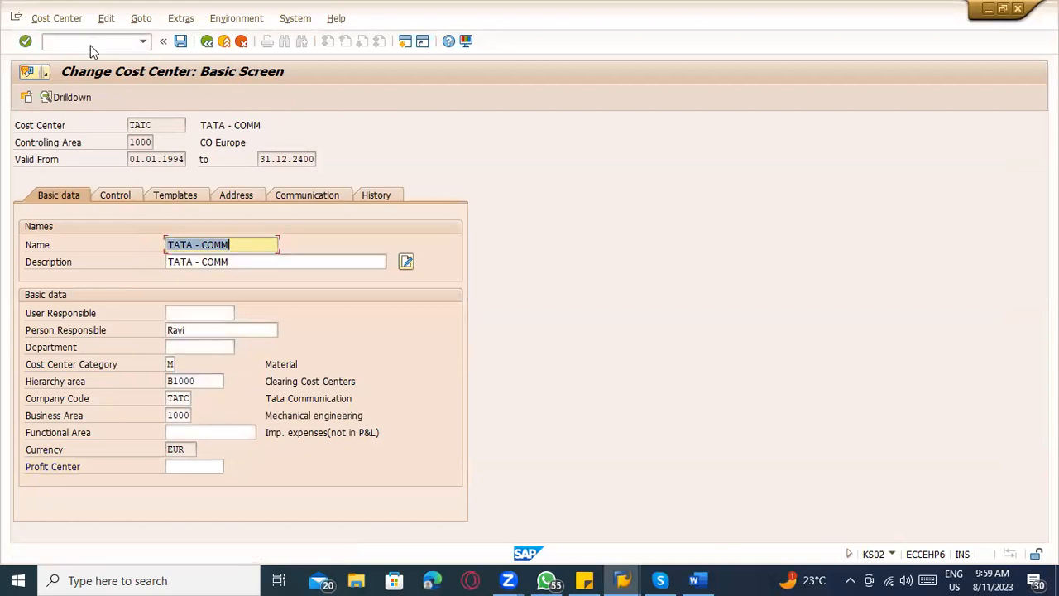
{"action": "key", "text": "ctrl+s"}
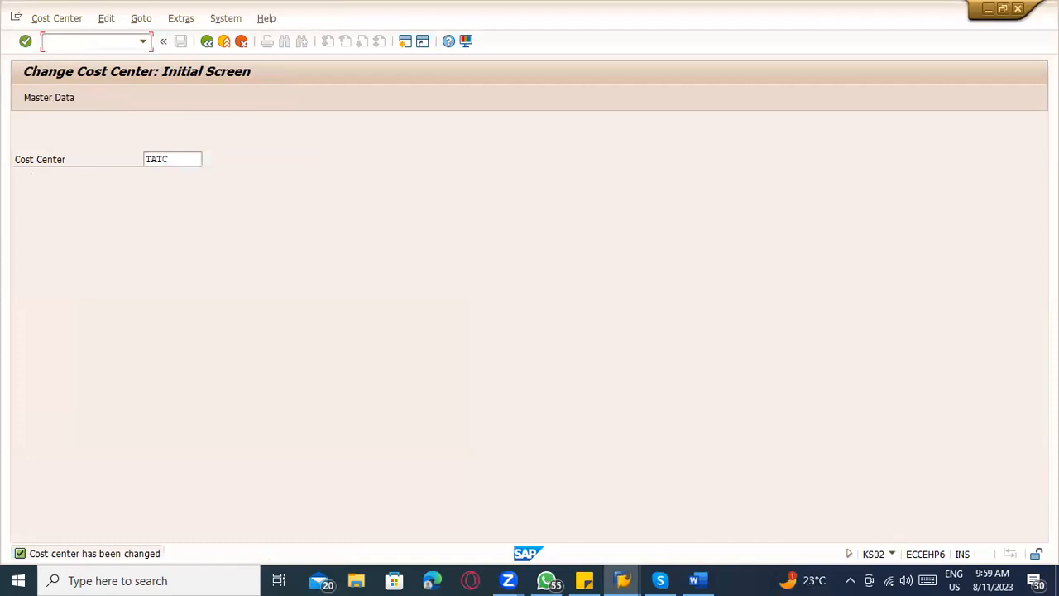
Open cost element 800000 in KA02 and review its basic data, indicators, default account assignment and history.
{"action": "key", "text": "Return"}
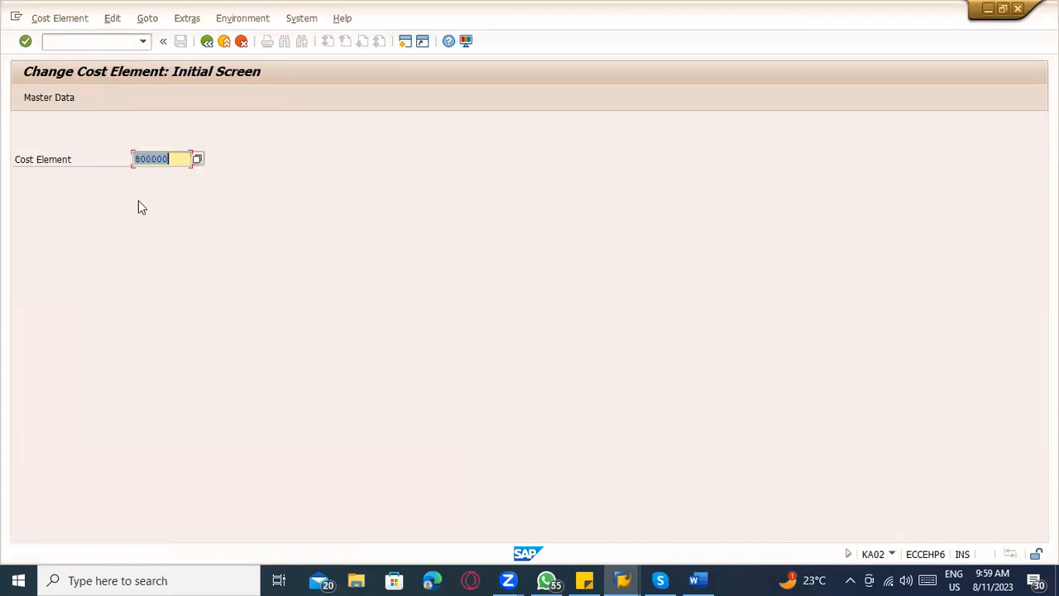
{"action": "key", "text": "Return"}
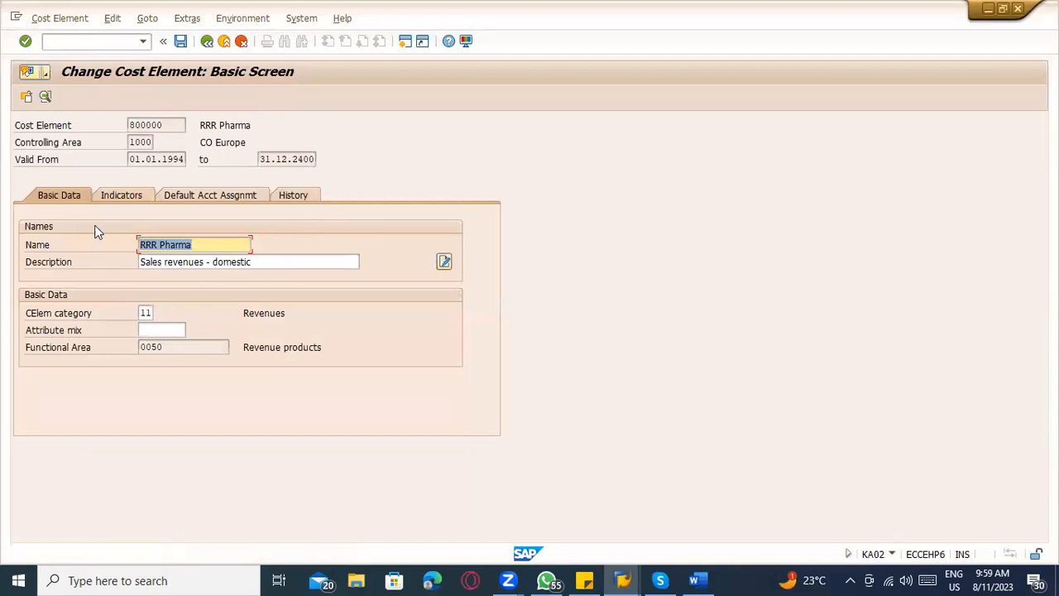
{"action": "left_click", "coordinate": [145, 145]}
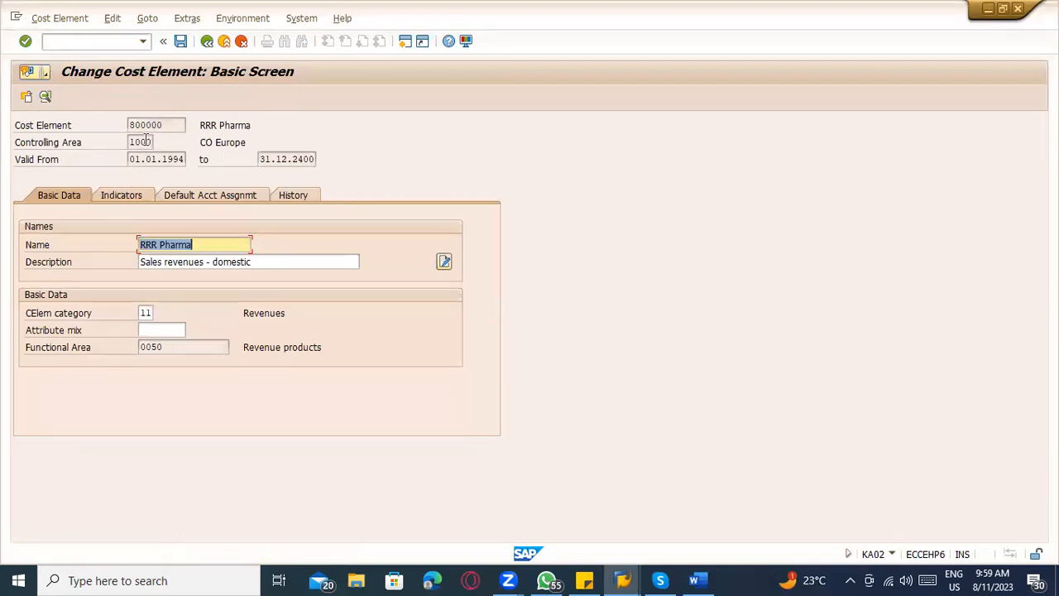
{"action": "left_click", "coordinate": [135, 197]}
{"action": "left_click", "coordinate": [236, 195]}
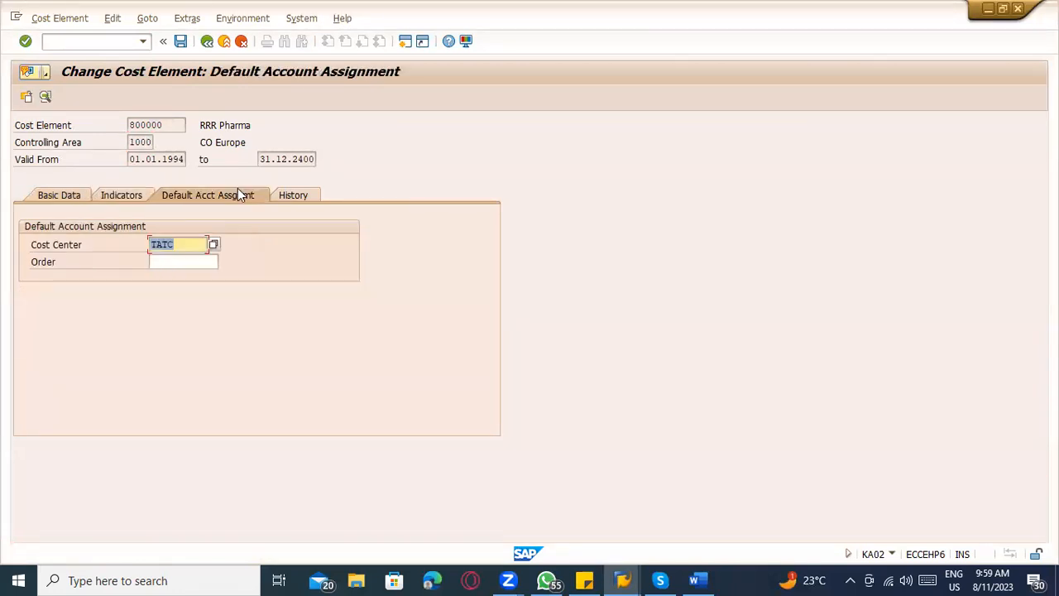
{"action": "left_click", "coordinate": [291, 198]}
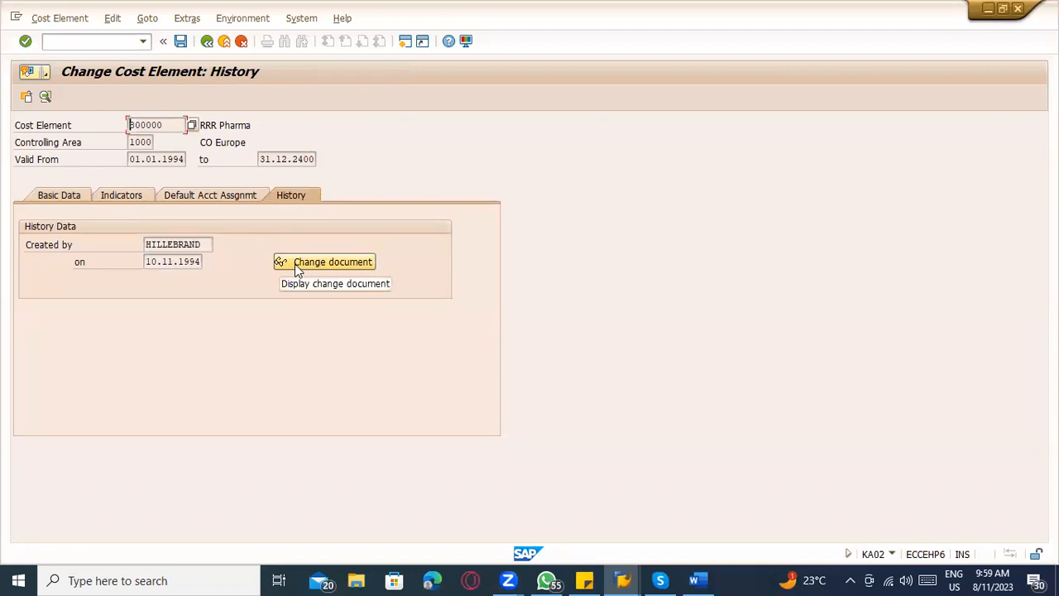
{"action": "left_click", "coordinate": [71, 197]}
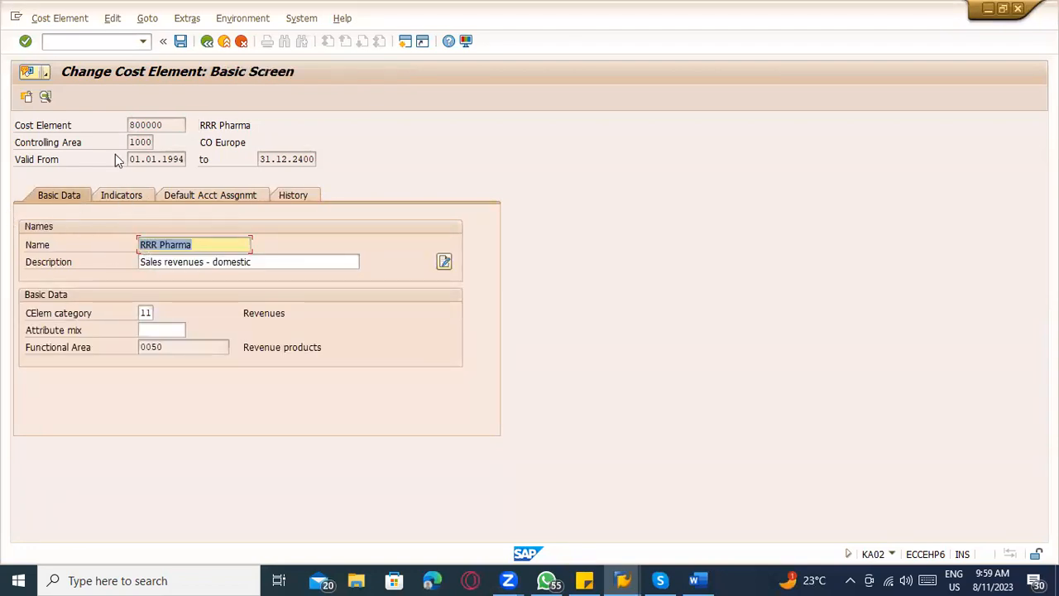
{"action": "left_click", "coordinate": [72, 25]}
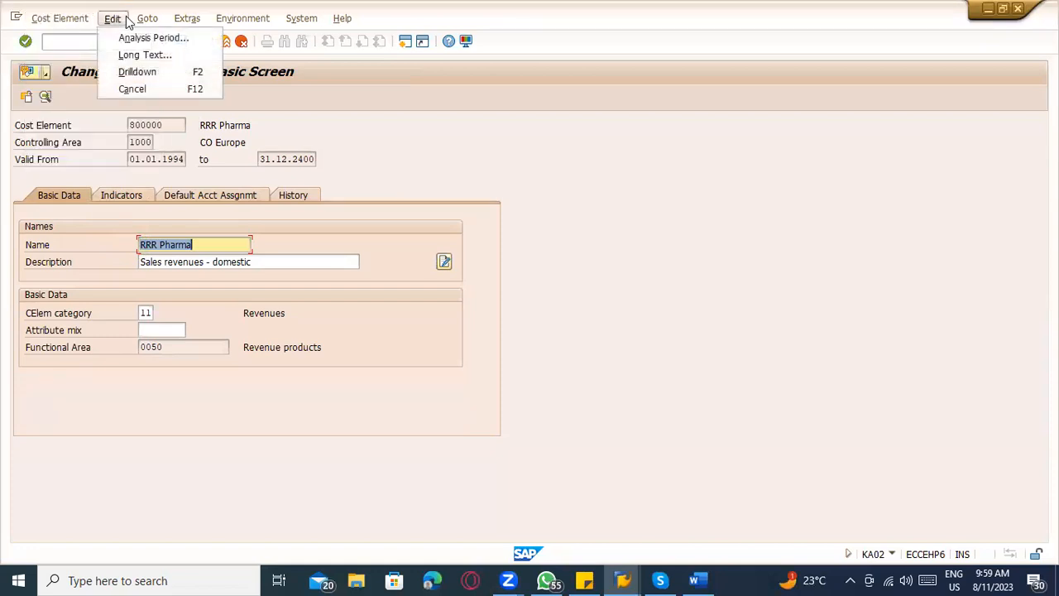
{"action": "mouse_move", "coordinate": [140, 24]}
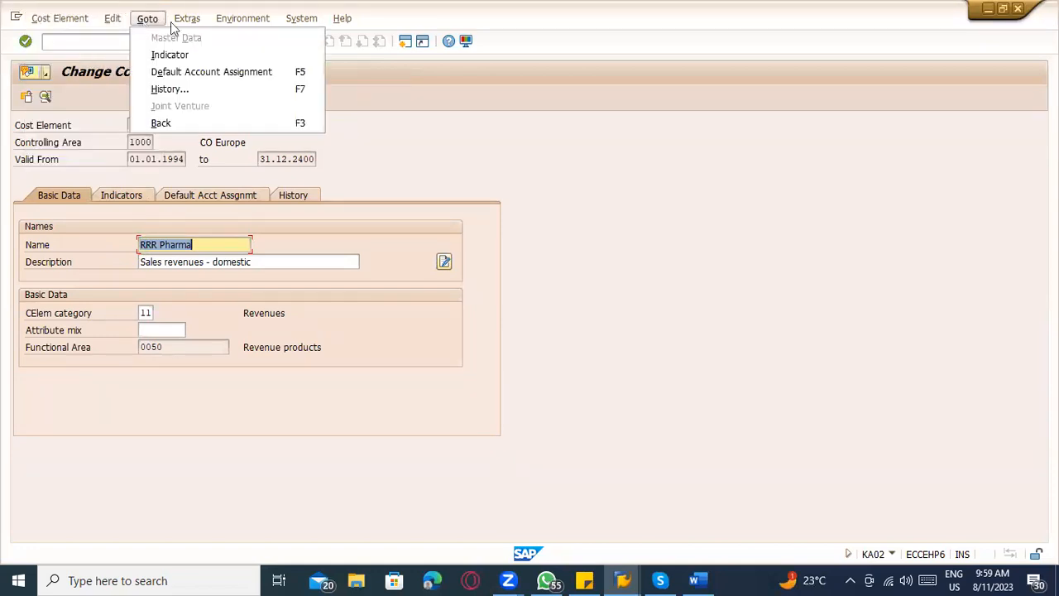
{"action": "mouse_move", "coordinate": [220, 26]}
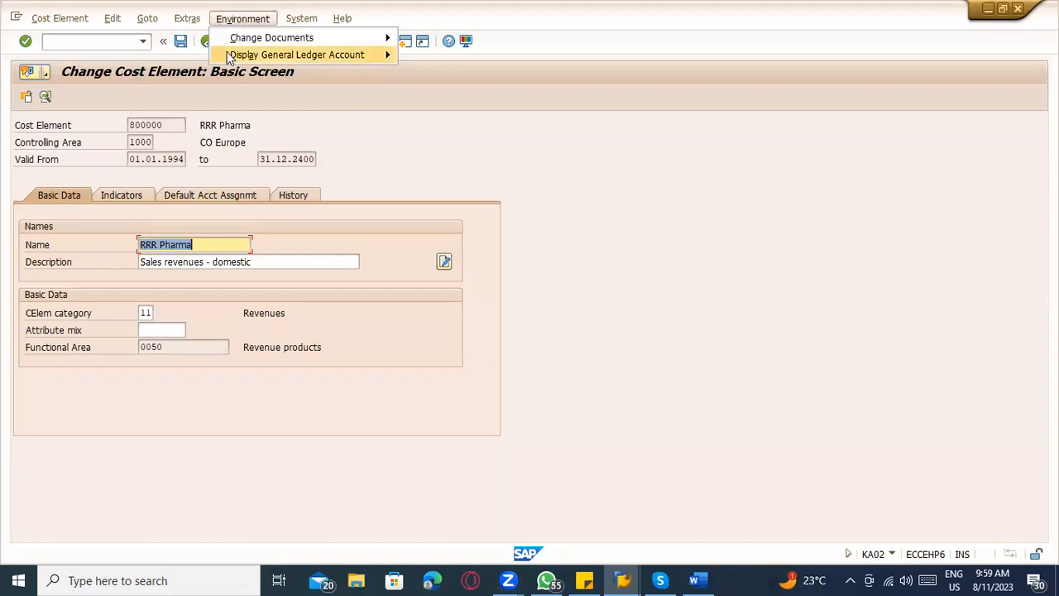
{"action": "left_click", "coordinate": [489, 215]}
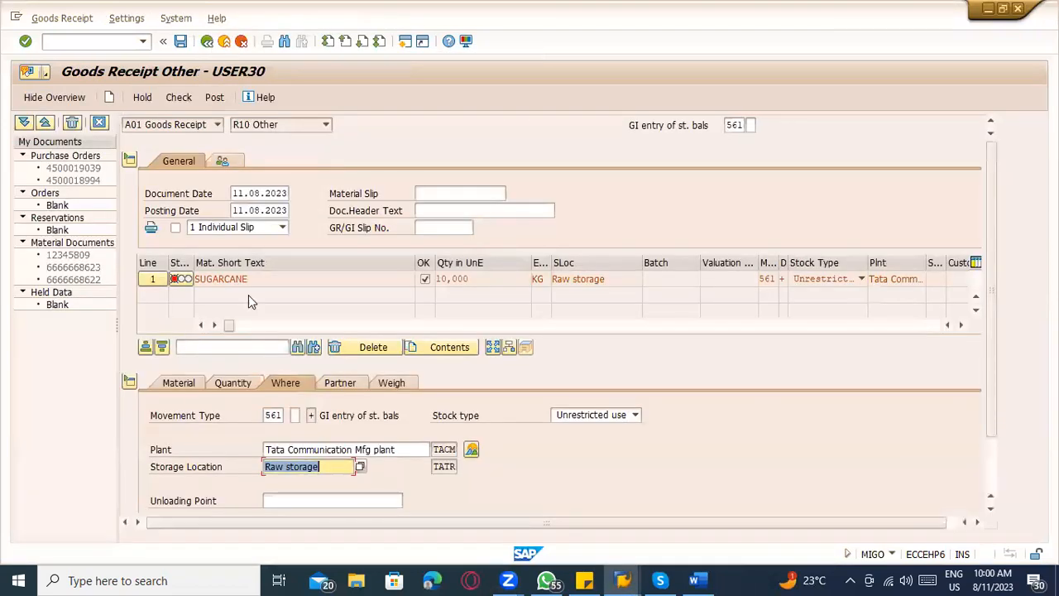
Check the SUGARCANE goods receipt for posting errors again, close the log, and restart the MIGO transaction.
{"action": "left_click", "coordinate": [178, 100]}
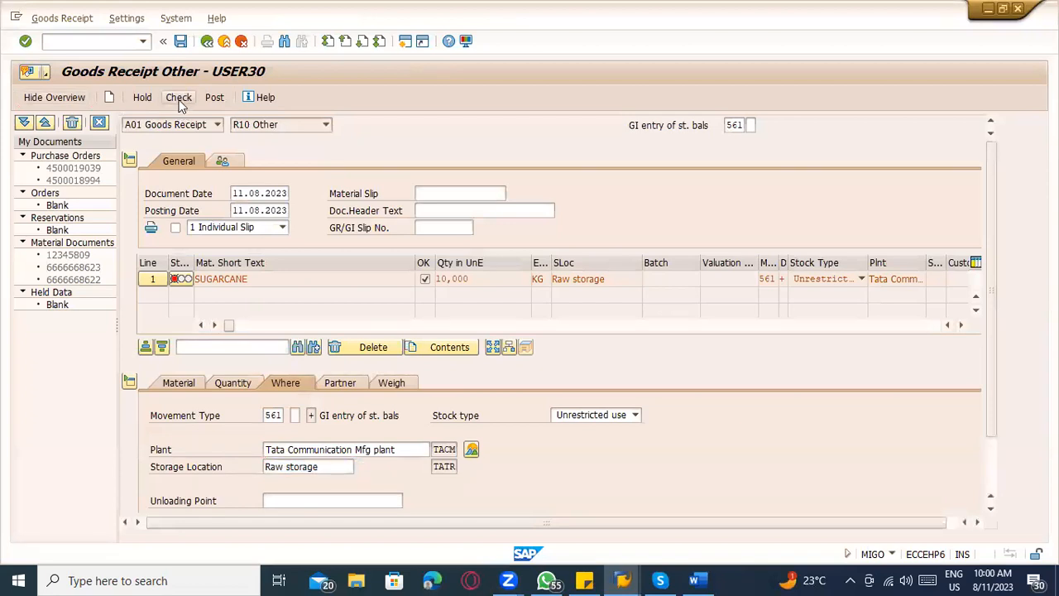
{"action": "left_click", "coordinate": [740, 192]}
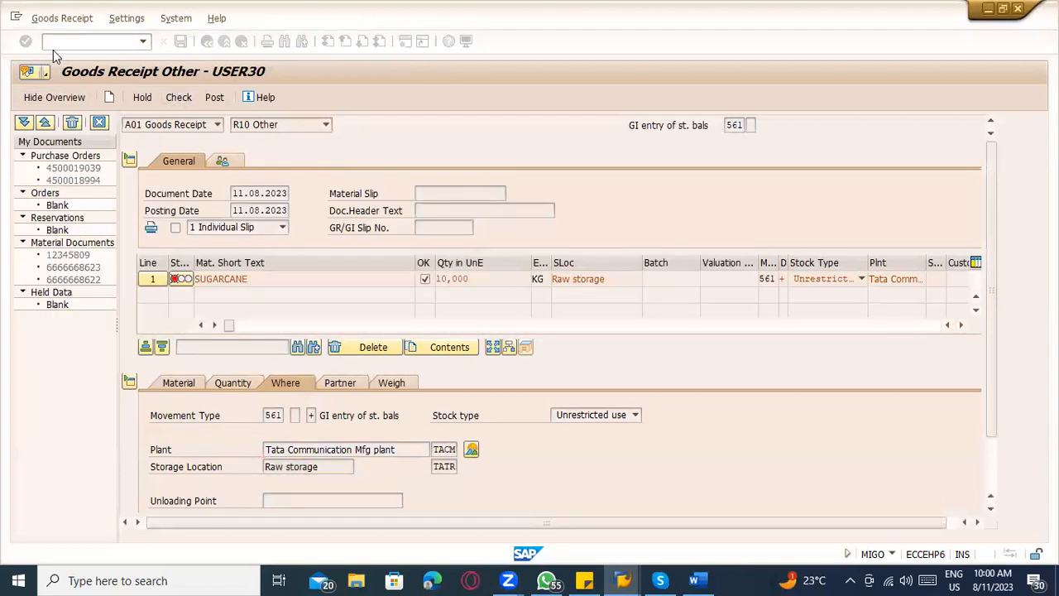
{"action": "type", "text": "/nmig"}
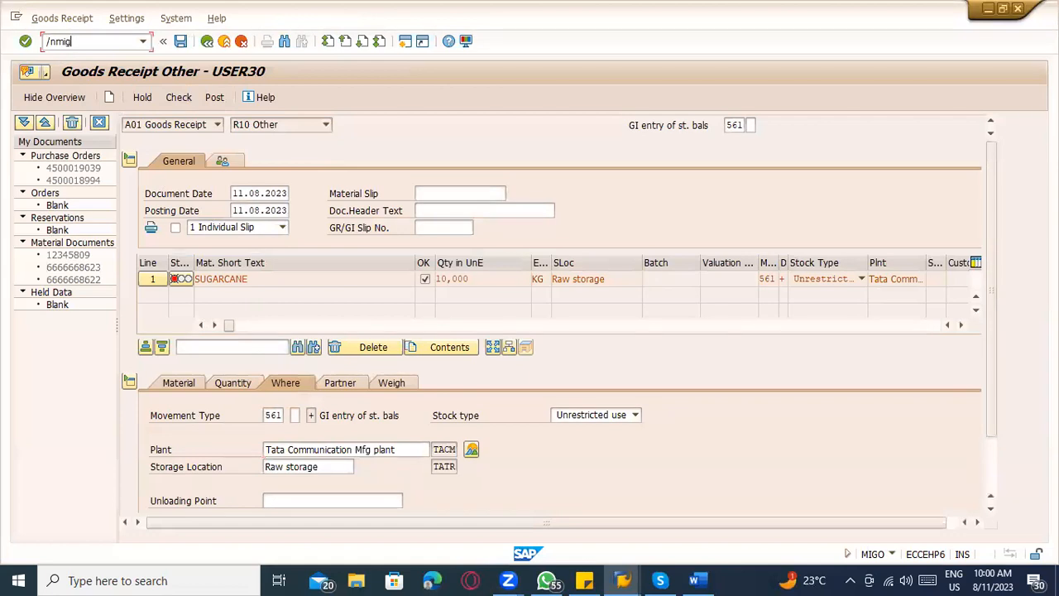
{"action": "type", "text": "o"}
{"action": "key", "text": "Return"}
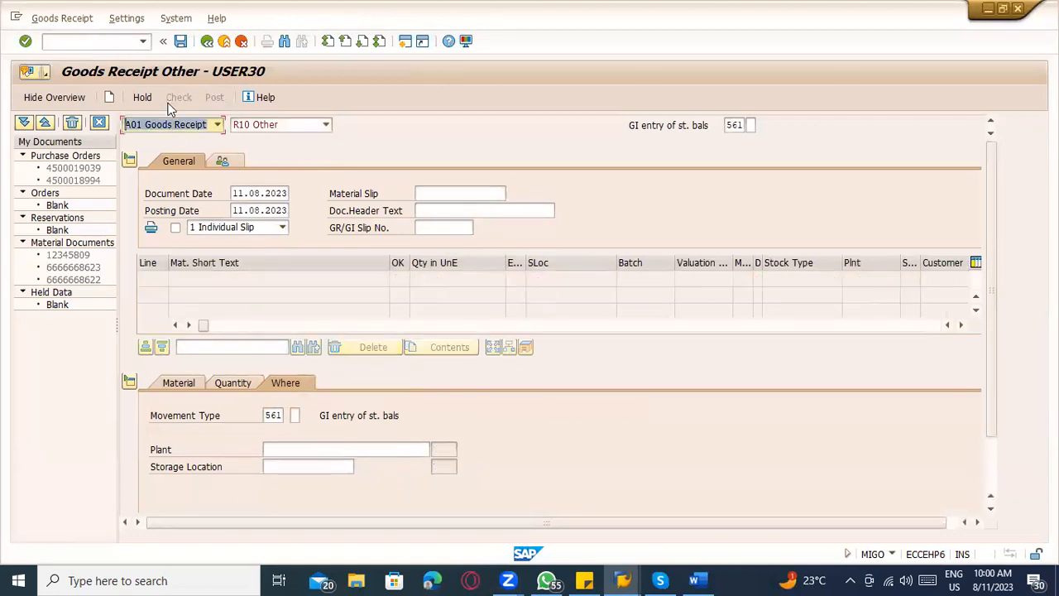
Choose A08 Transfer Posting with reference R01 Purchase Order and load the subcontracting purchase order for movement 541.
{"action": "left_click", "coordinate": [170, 128]}
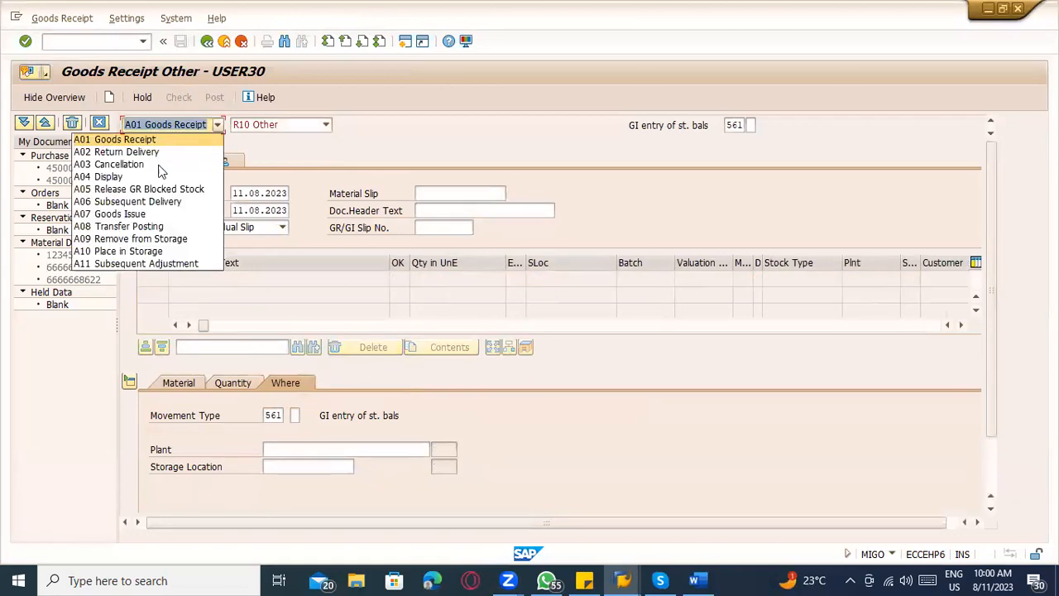
{"action": "left_click", "coordinate": [147, 227]}
{"action": "left_click", "coordinate": [268, 126]}
{"action": "left_click", "coordinate": [348, 125]}
{"action": "left_click", "coordinate": [348, 125]}
{"action": "left_click", "coordinate": [356, 139]}
{"action": "key", "text": "Return"}
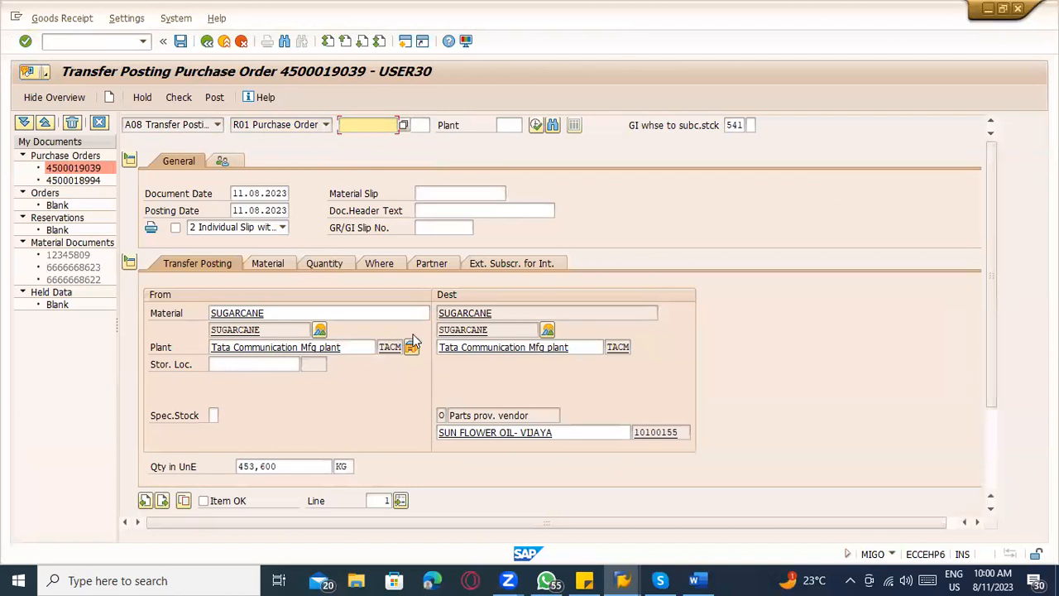
Mark the SUGARCANE item OK, issuing 100,000 KG from storage location TATR (Raw storage).
{"action": "left_click", "coordinate": [235, 451]}
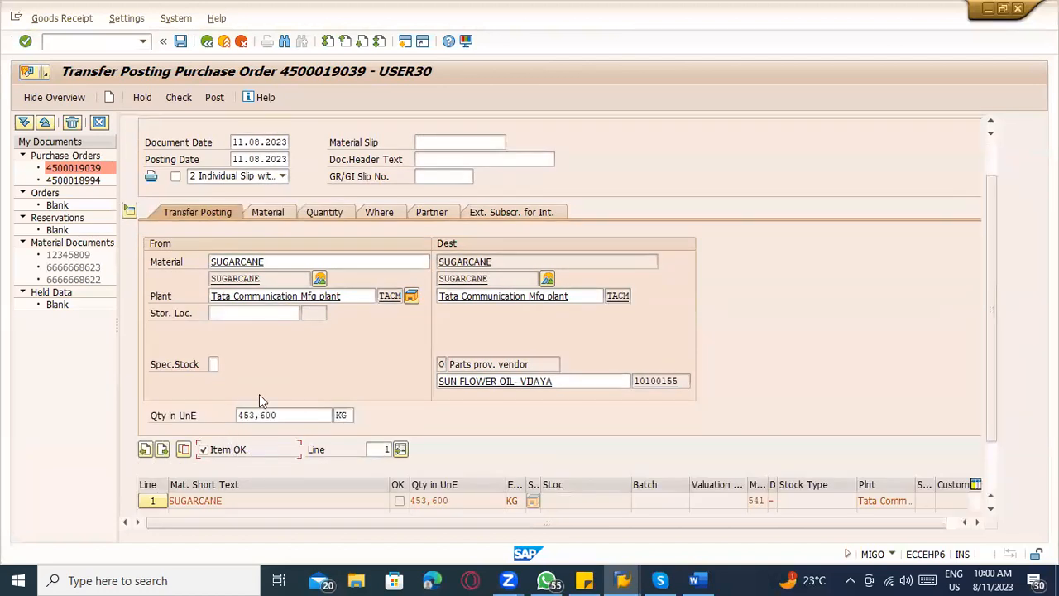
{"action": "left_click", "coordinate": [257, 364]}
{"action": "left_click", "coordinate": [262, 379]}
{"action": "left_click_drag", "start_coordinate": [284, 466], "coordinate": [152, 473]}
{"action": "type", "text": "100,000"}
{"action": "key", "text": "Return"}
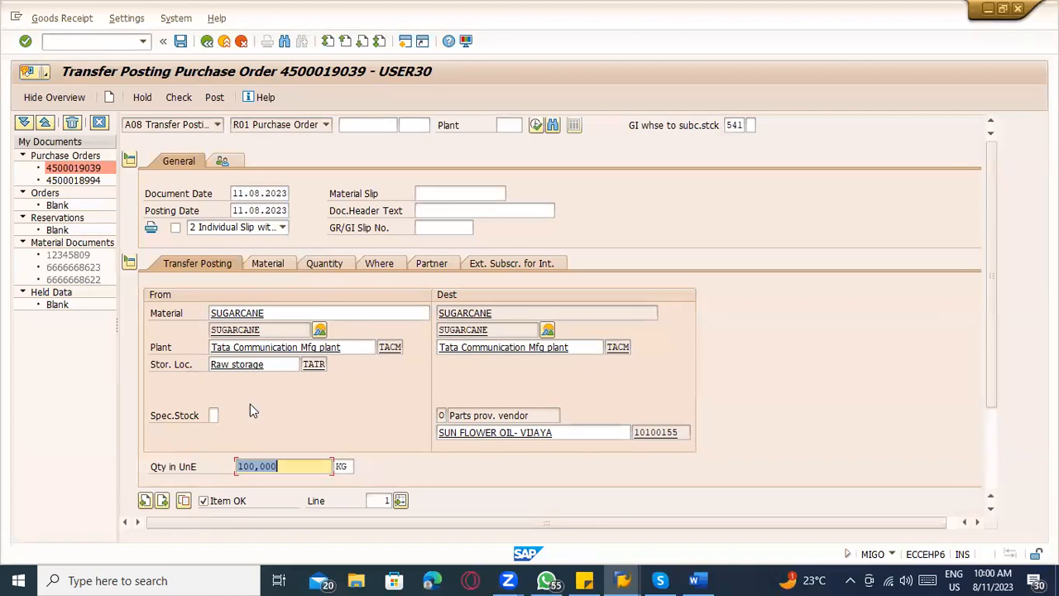
Check the transfer posting, set the SUGARCANE quantity to 10,000 KG, and check the document again.
{"action": "left_click", "coordinate": [183, 99]}
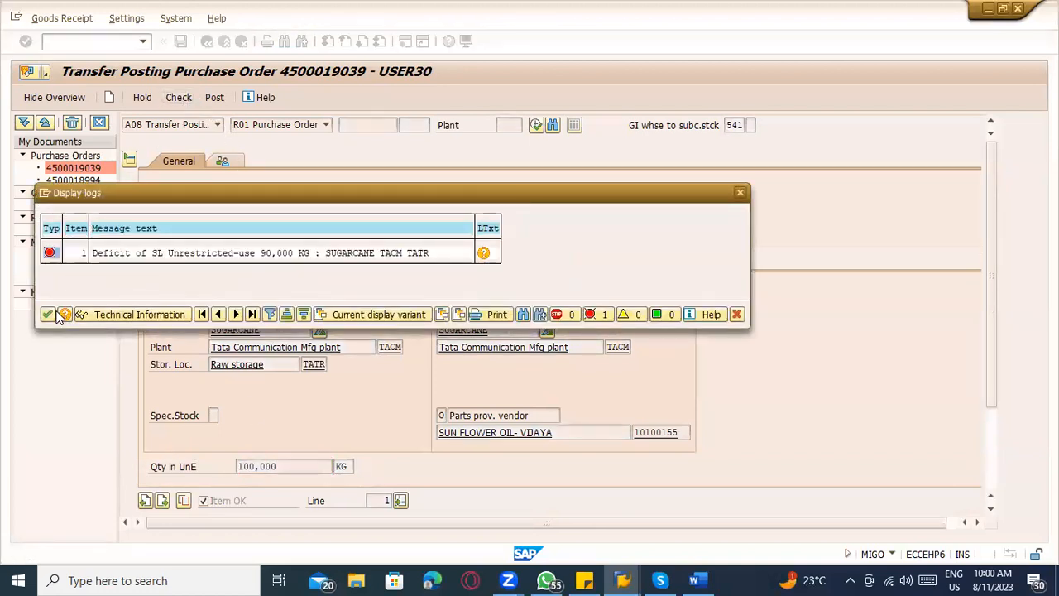
{"action": "left_click", "coordinate": [47, 315]}
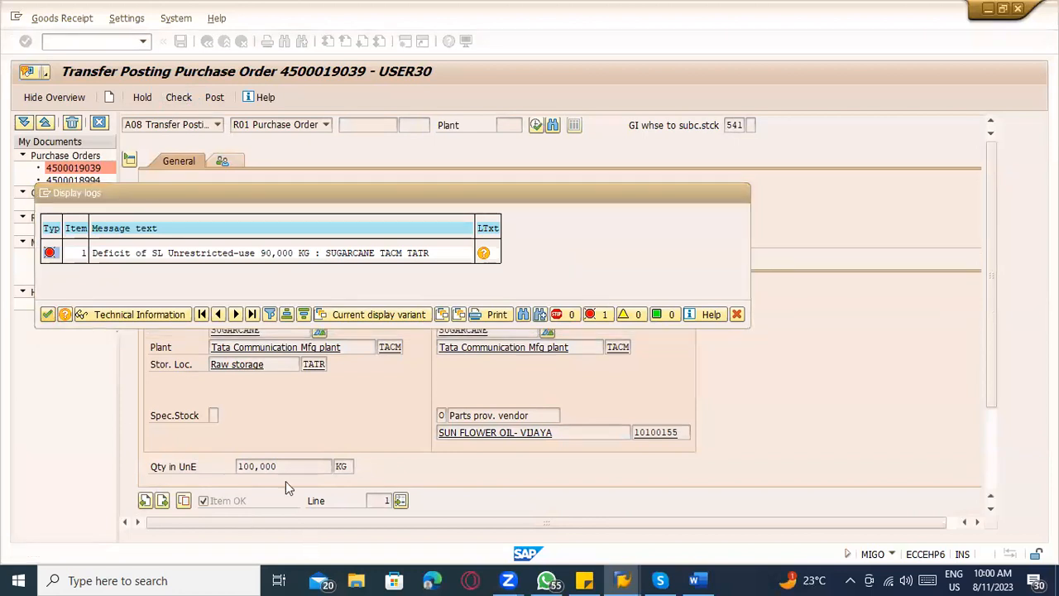
{"action": "key", "text": "Return"}
{"action": "left_click", "coordinate": [171, 100]}
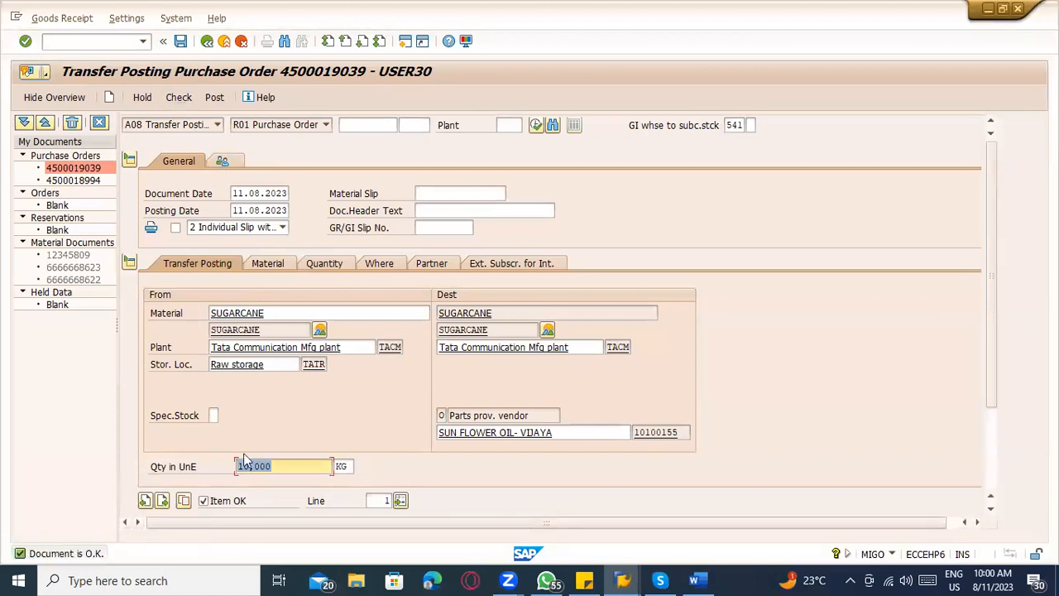
Review the transfer item's movement type, material, quantity, and plant and storage location details.
{"action": "left_click", "coordinate": [733, 124]}
{"action": "left_click", "coordinate": [268, 261]}
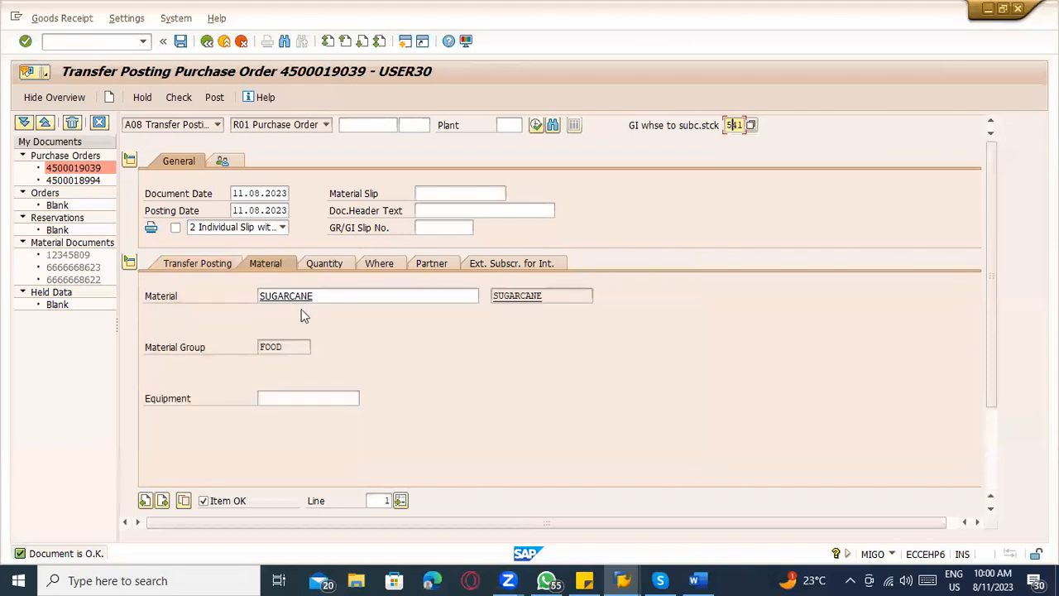
{"action": "left_click_drag", "start_coordinate": [333, 298], "coordinate": [210, 310]}
{"action": "left_click", "coordinate": [335, 263]}
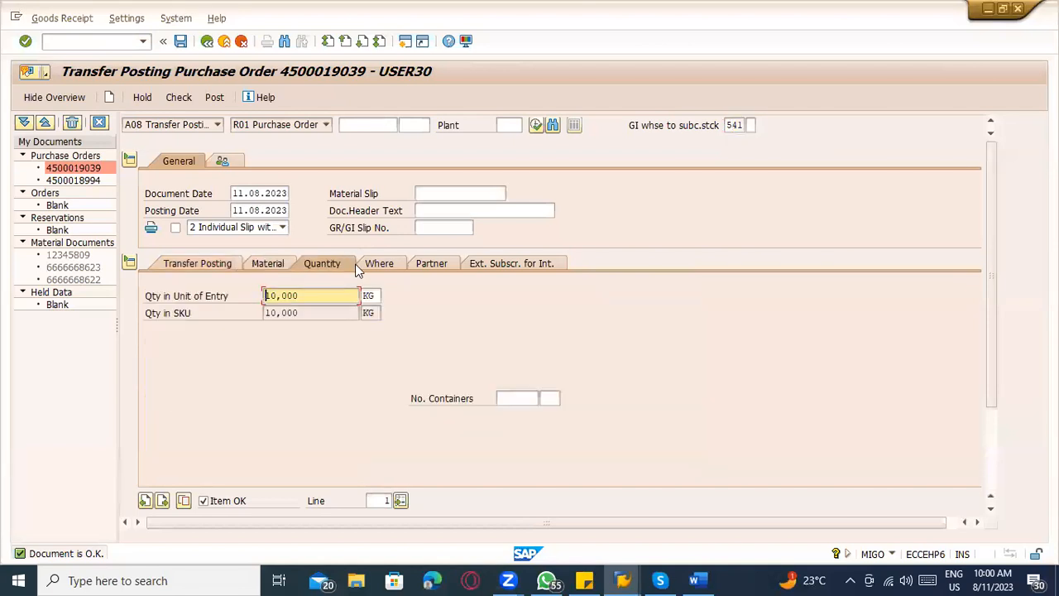
{"action": "left_click_drag", "start_coordinate": [331, 296], "coordinate": [231, 299]}
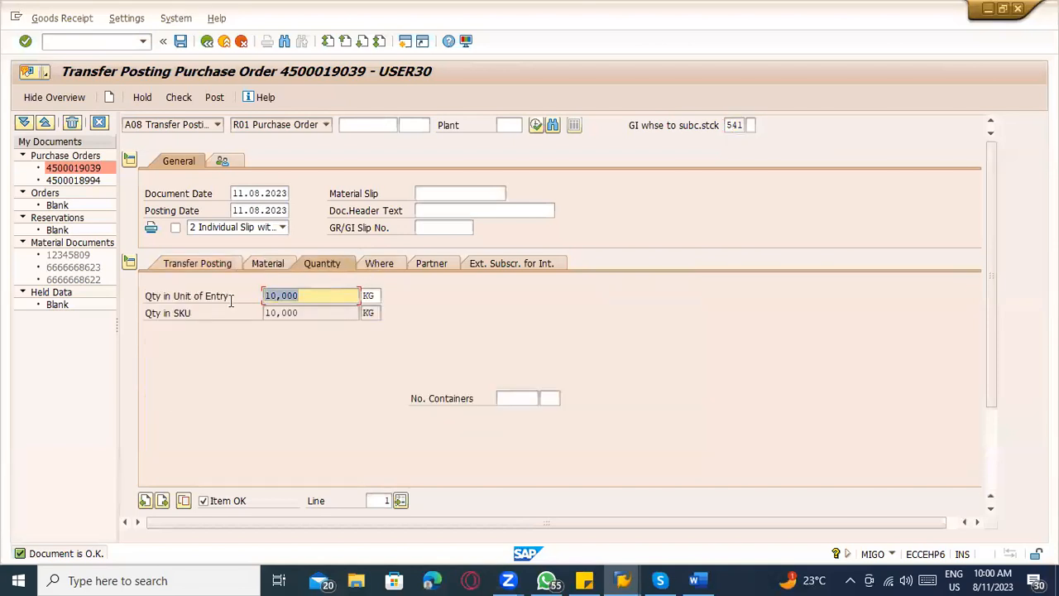
{"action": "left_click", "coordinate": [390, 262]}
{"action": "left_click", "coordinate": [330, 365]}
{"action": "left_click", "coordinate": [337, 349]}
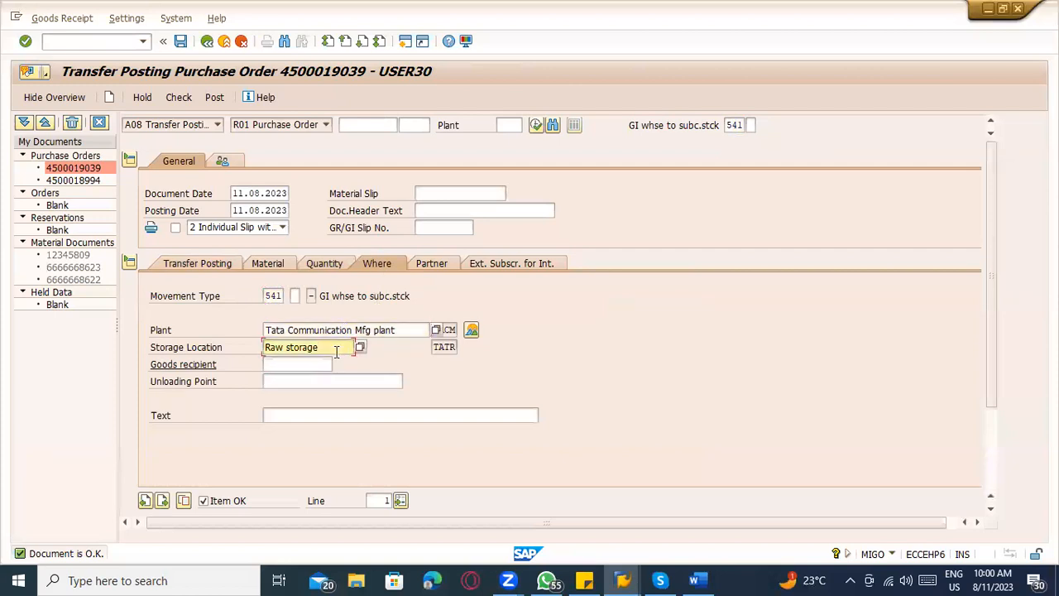
Switch to the ERP_8.45 notes in Word, review the component issue step, and start a new line below the 541 entry.
{"action": "left_click", "coordinate": [697, 580]}
{"action": "scroll", "coordinate": [380, 406], "scroll_direction": "down", "scroll_amount": 1}
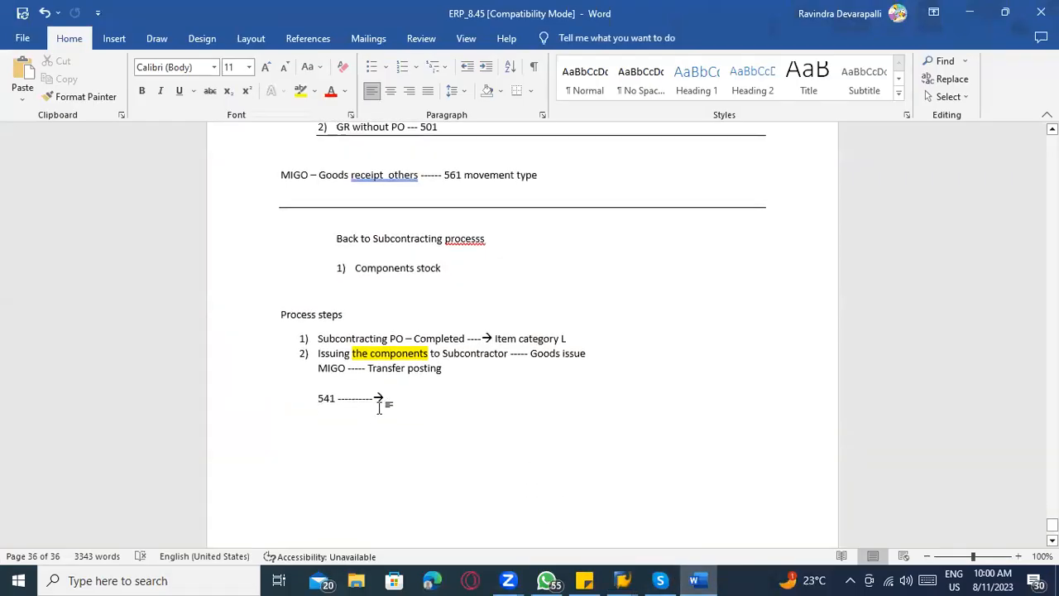
{"action": "left_click_drag", "start_coordinate": [318, 353], "coordinate": [416, 398]}
{"action": "left_click", "coordinate": [416, 409]}
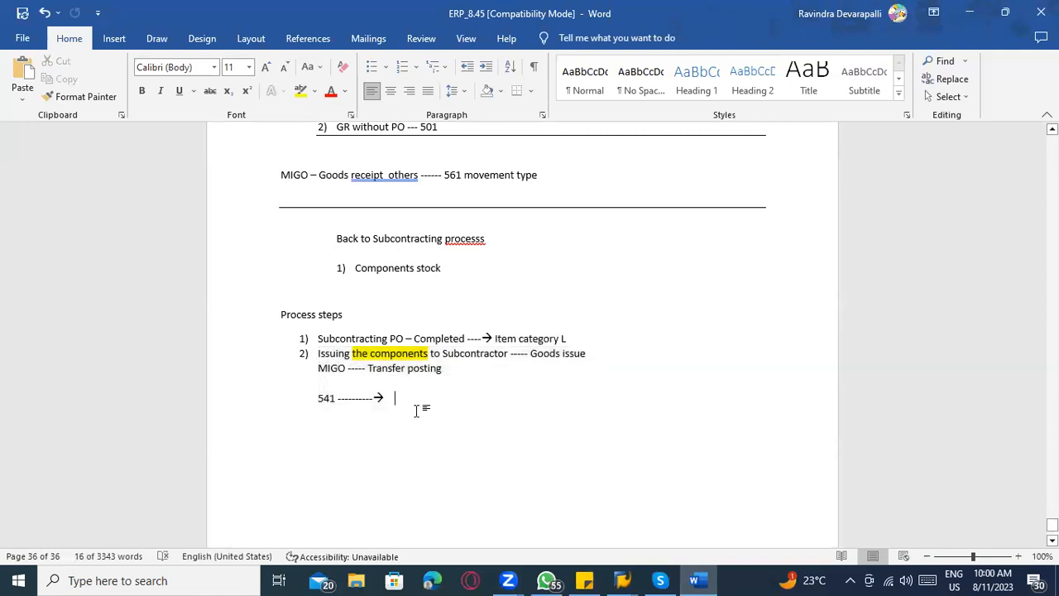
{"action": "key", "text": "Return"}
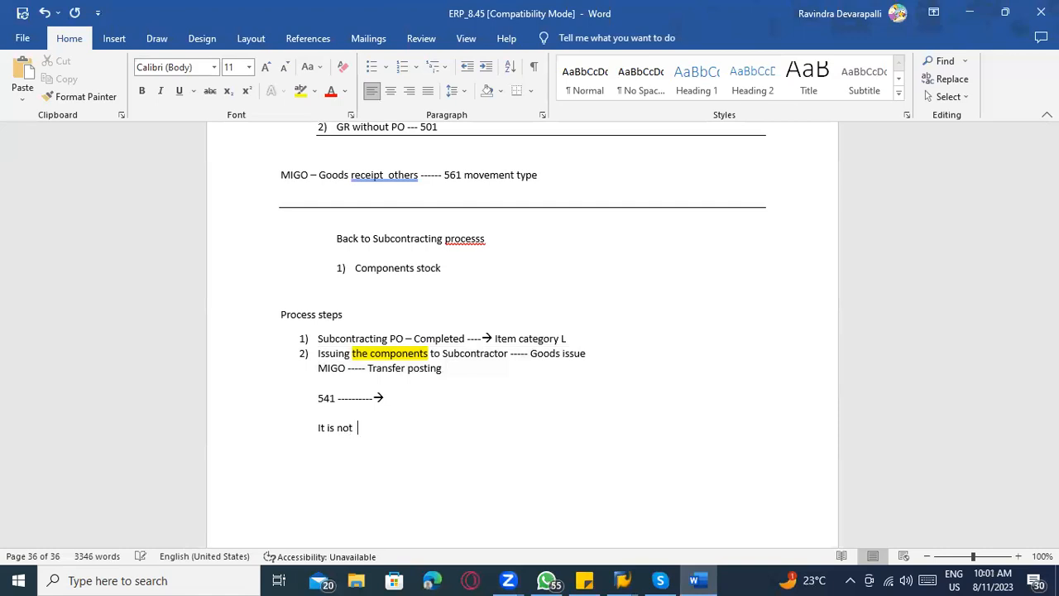
{"action": "type", "text": "It is not seliing"}
{"action": "key", "text": "BackSpace"}
{"action": "key", "text": "BackSpace"}
{"action": "key", "text": "BackSpace"}
{"action": "key", "text": "BackSpace"}
{"action": "type", "text": "ling"}
{"action": "type", "text": "moving to stock"}
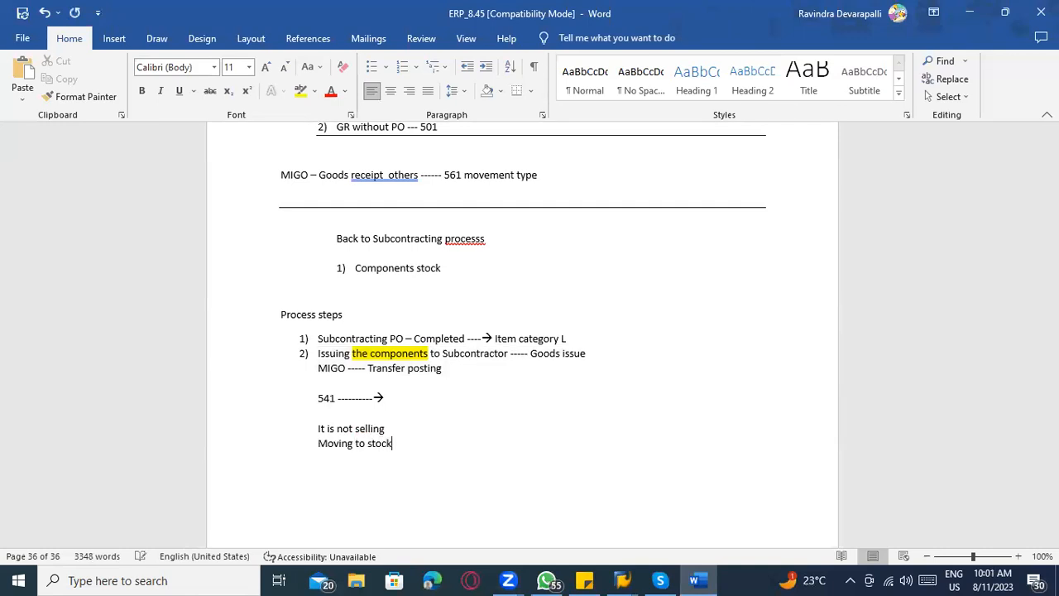
{"action": "type", "text": " other with ownership"}
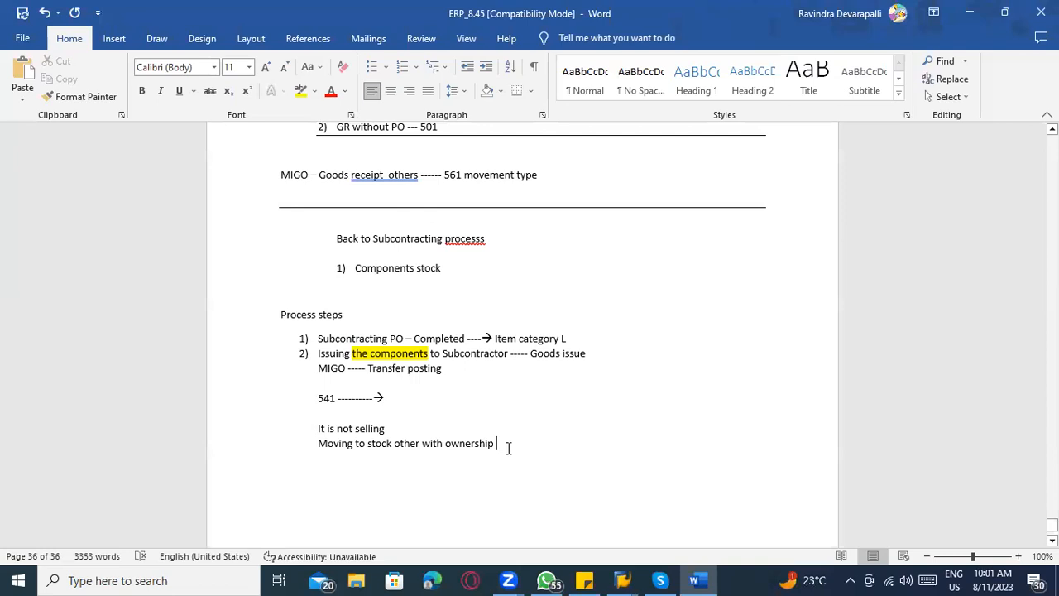
{"action": "left_click_drag", "start_coordinate": [502, 445], "coordinate": [318, 430]}
{"action": "key", "text": "Delete"}
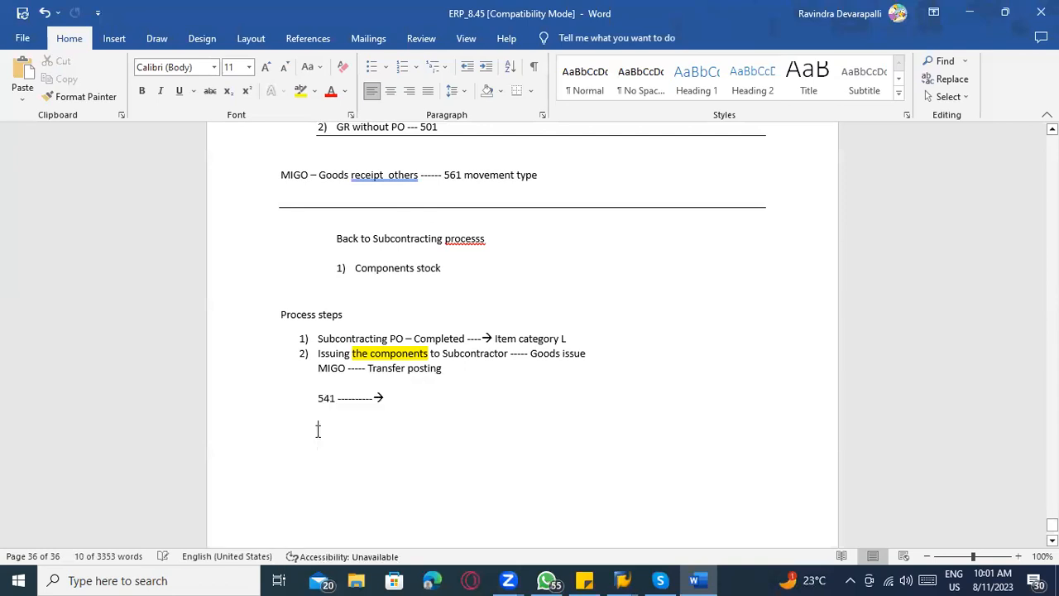
Write "Transferring the stock to produce the final product" below the 541 line, correcting the spelling of its first word.
{"action": "type", "text": "Transfering the stock"}
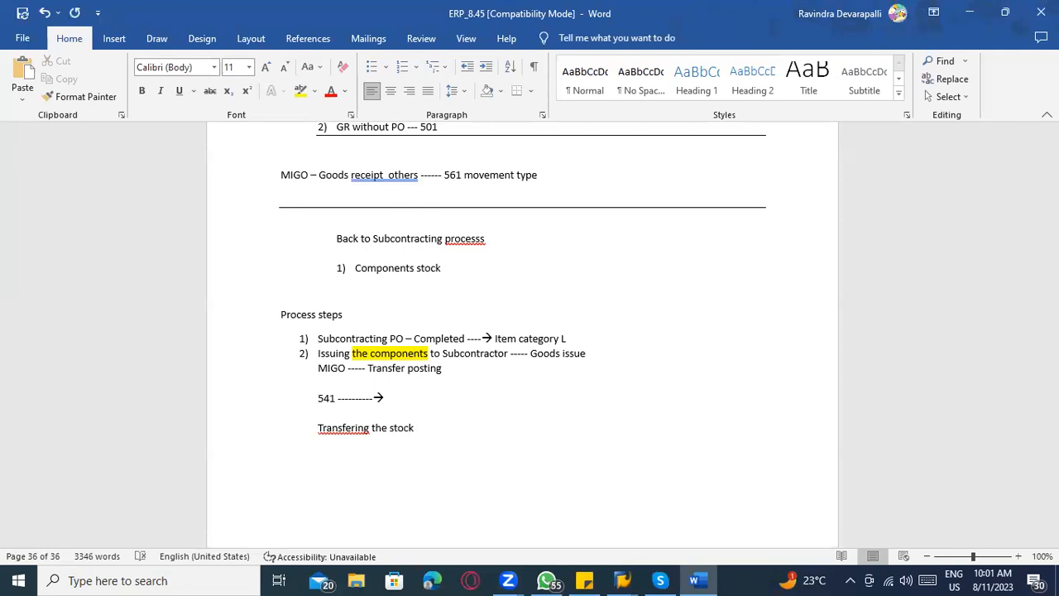
{"action": "type", "text": " wih"}
{"action": "key", "text": "BackSpace"}
{"action": "key", "text": "BackSpace"}
{"action": "key", "text": "BackSpace"}
{"action": "key", "text": "BackSpace"}
{"action": "key", "text": "BackSpace"}
{"action": "key", "text": "BackSpace"}
{"action": "type", "text": "with out any accoiun"}
{"action": "key", "text": "BackSpace"}
{"action": "key", "text": "BackSpace"}
{"action": "type", "text": "proc"}
{"action": "type", "text": "uce the final p"}
{"action": "type", "text": "roduct"}
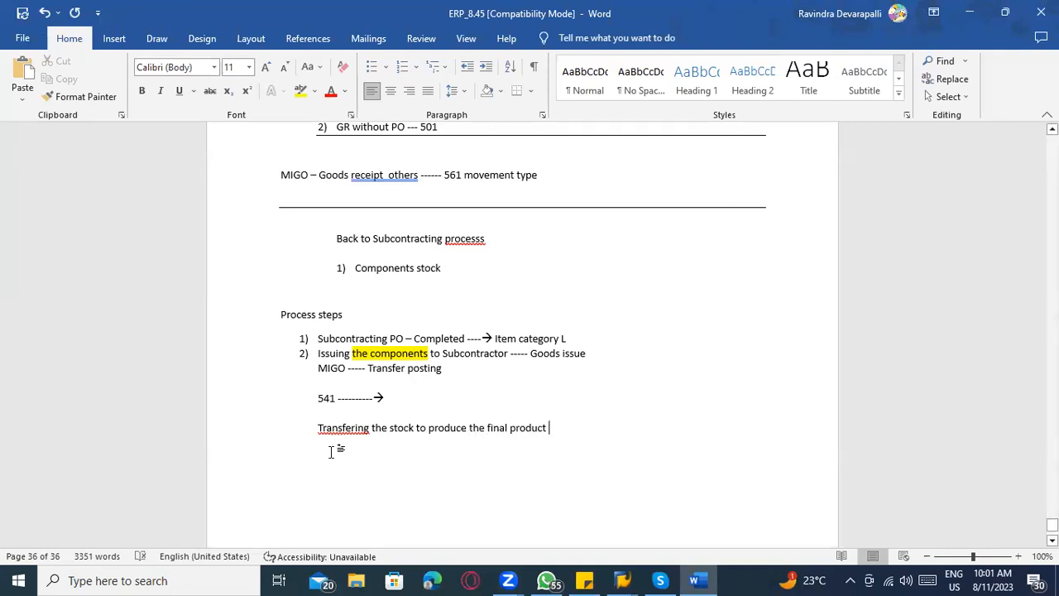
{"action": "right_click", "coordinate": [347, 430]}
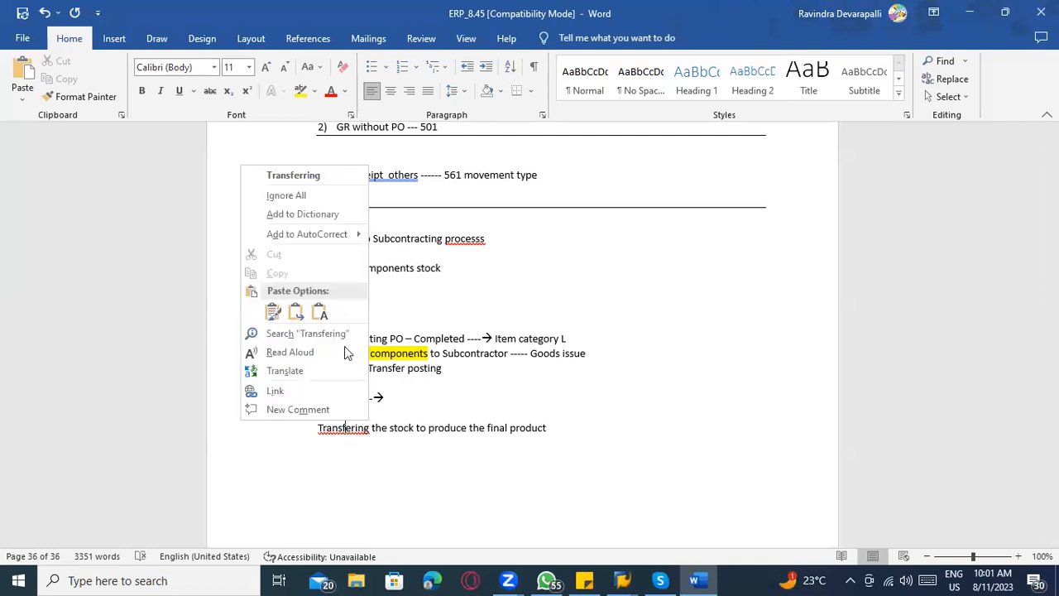
{"action": "left_click", "coordinate": [293, 175]}
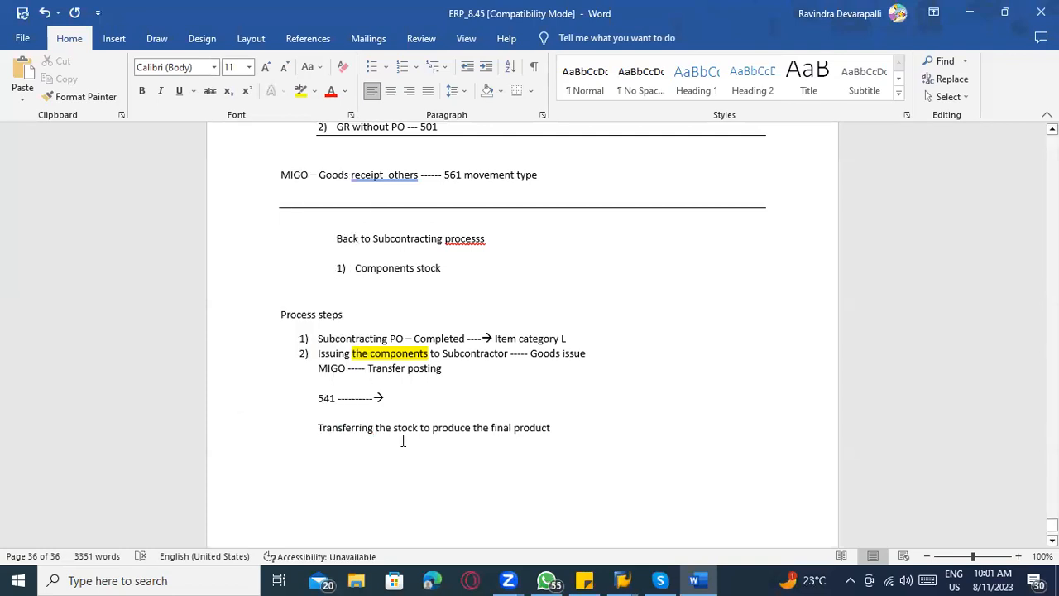
Compare the 541 note with the SAP transfer posting, then check and post the document in SAP.
{"action": "key", "text": "alt+Tab"}
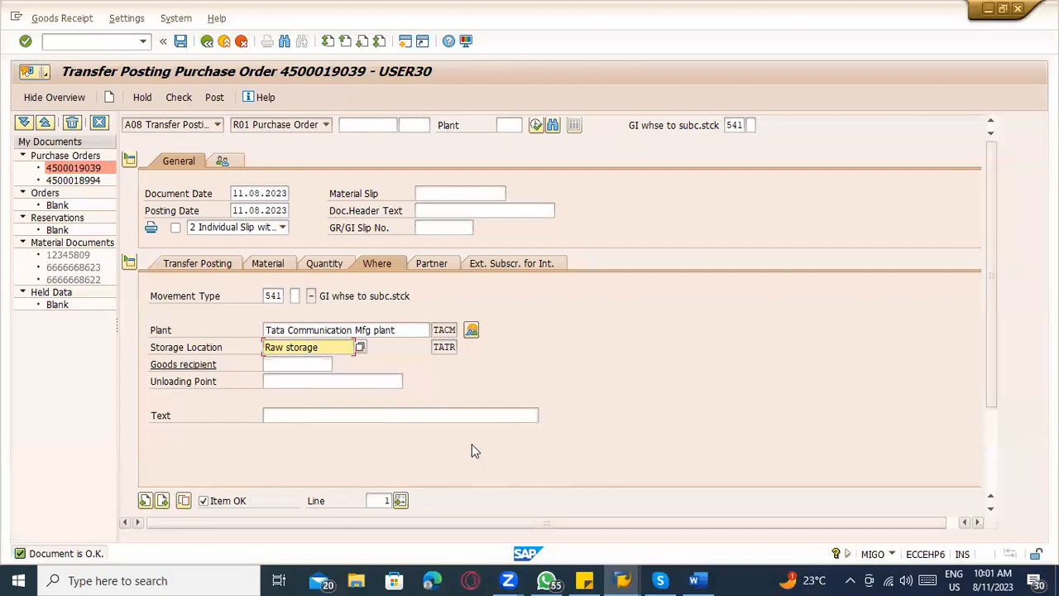
{"action": "key", "text": "alt+Tab"}
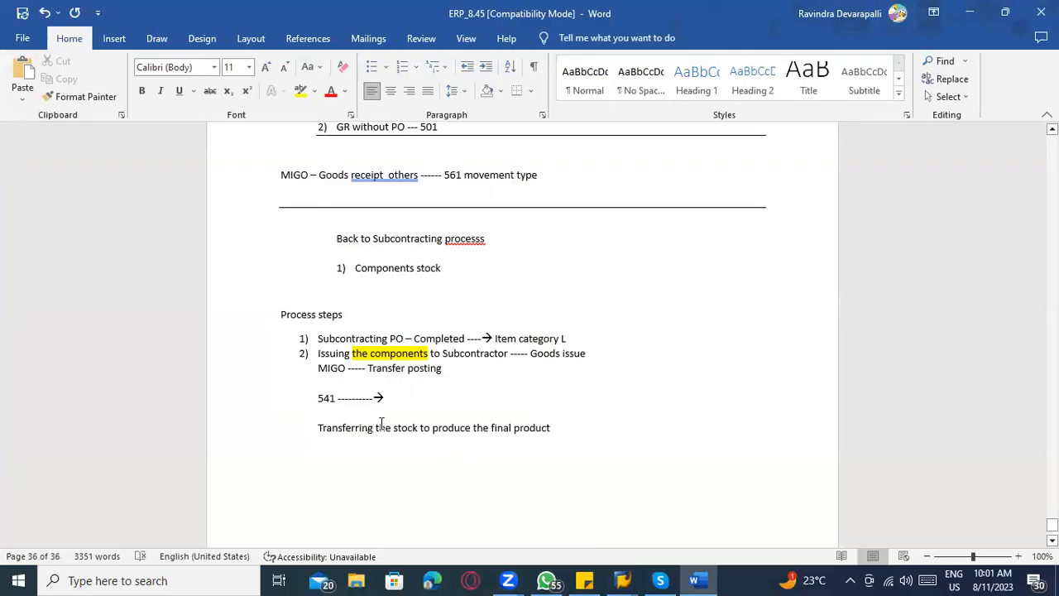
{"action": "left_click_drag", "start_coordinate": [389, 397], "coordinate": [328, 401]}
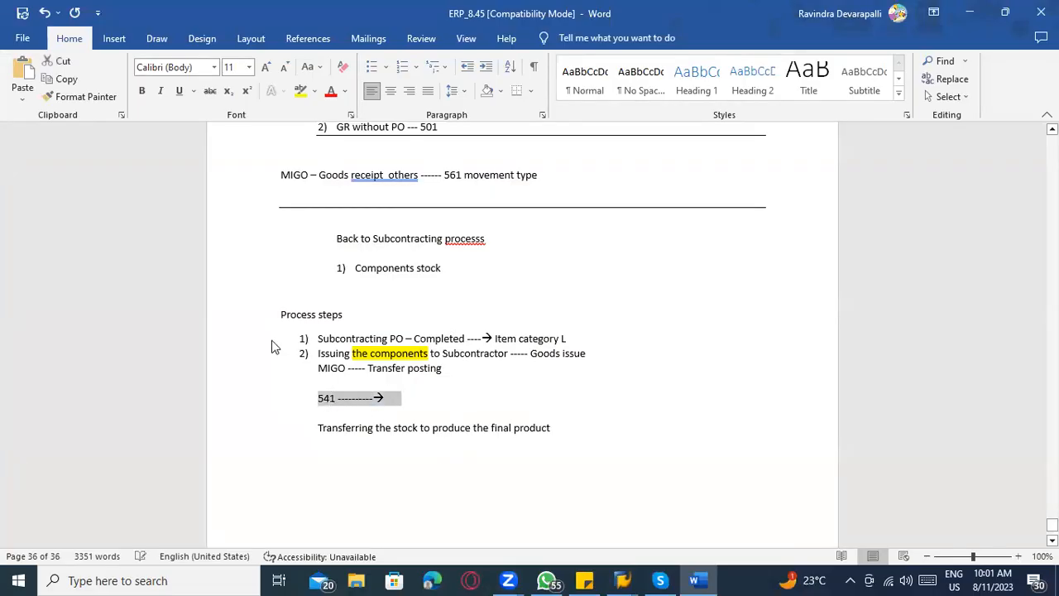
{"action": "key", "text": "alt+Tab"}
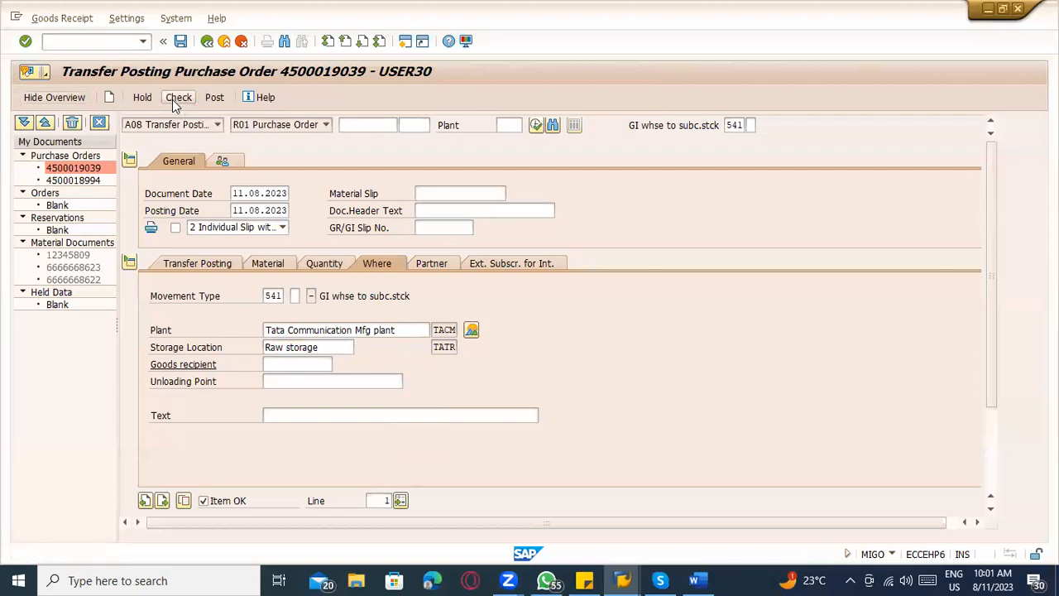
{"action": "left_click", "coordinate": [174, 101]}
{"action": "left_click", "coordinate": [214, 97]}
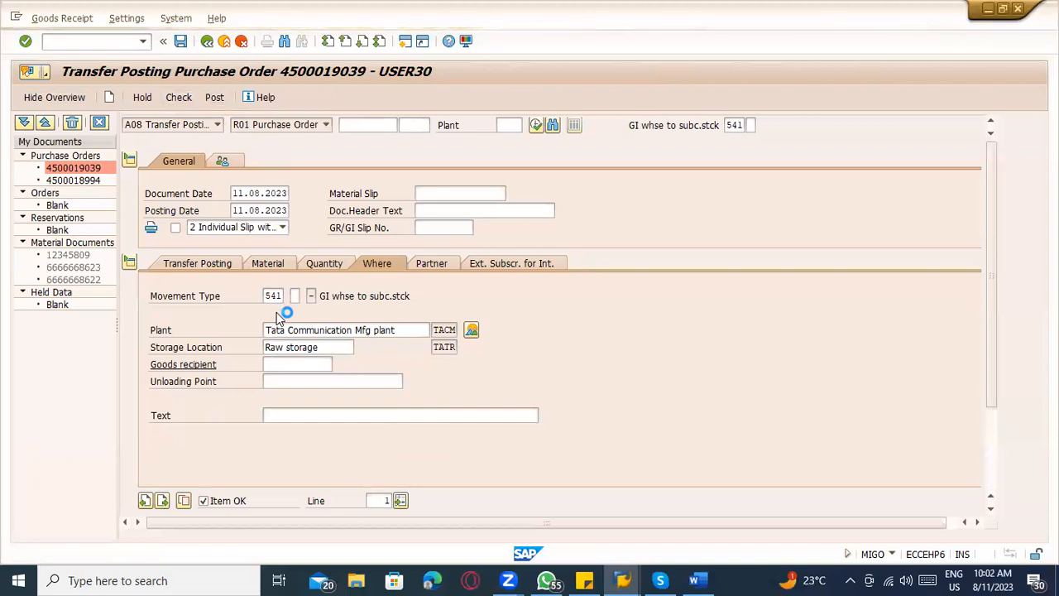
Display the newly posted material document in MIGO using action A04 Display.
{"action": "key", "text": "alt+Tab"}
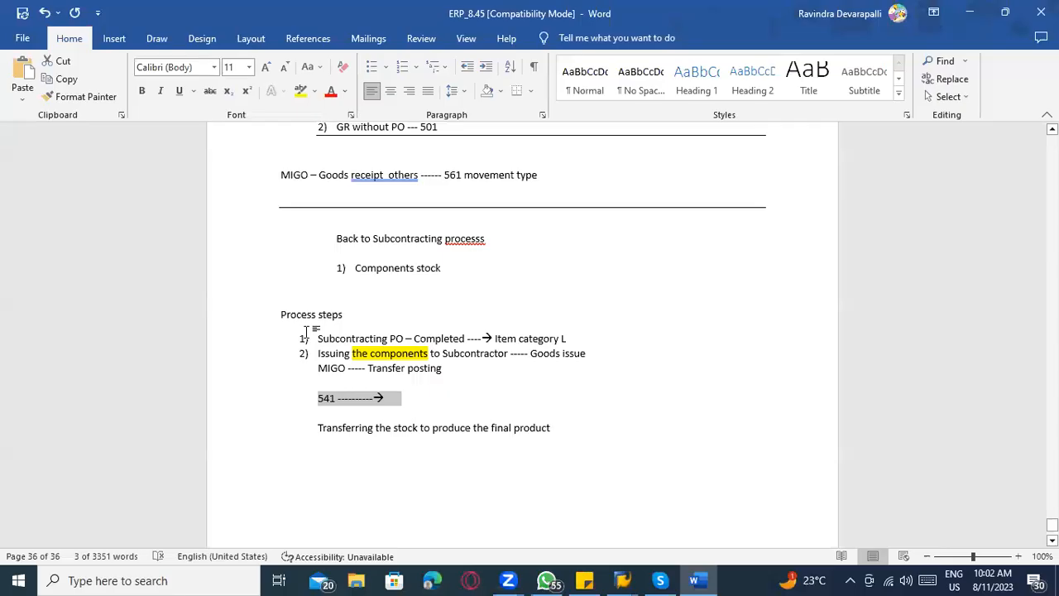
{"action": "key", "text": "alt+Tab"}
{"action": "left_click", "coordinate": [217, 124]}
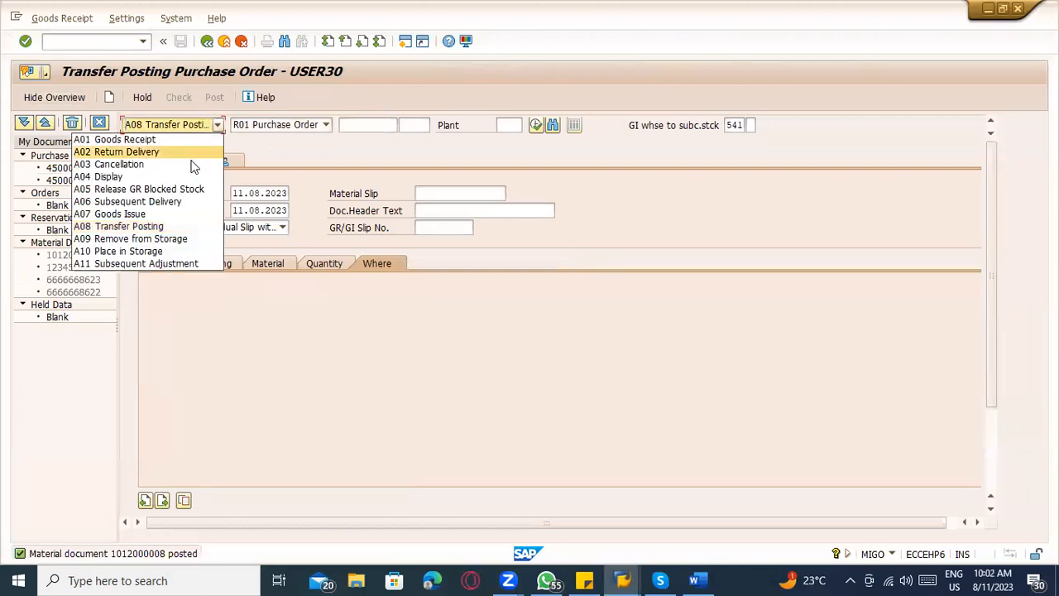
{"action": "left_click", "coordinate": [178, 175]}
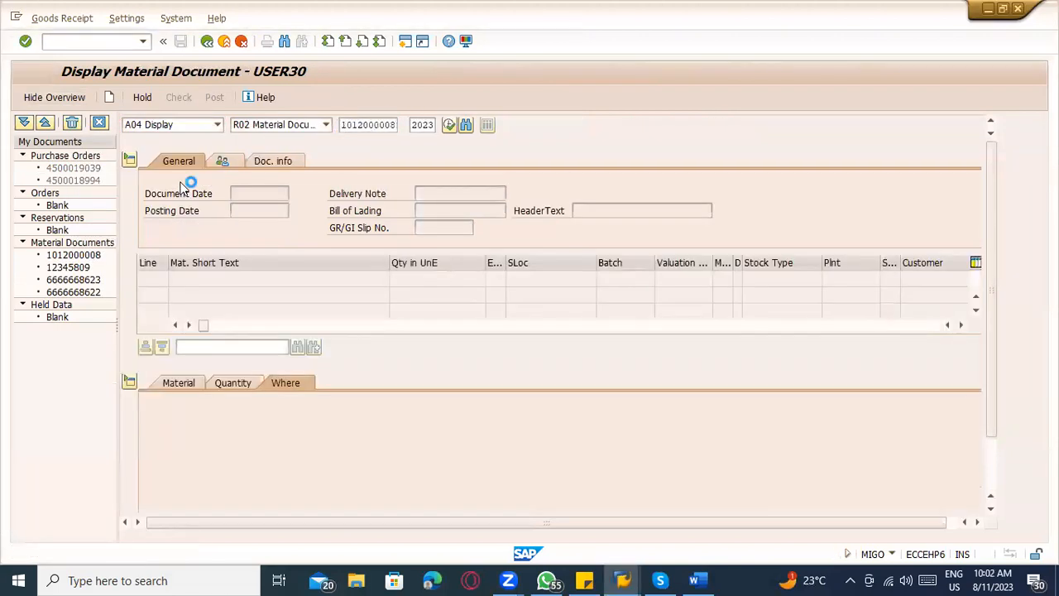
Switch to the Word notes and add "Stock is not available in my location since the stock transfer to Subcontractor" below the transfer note.
{"action": "key", "text": "alt+Tab"}
{"action": "left_click", "coordinate": [563, 431]}
{"action": "key", "text": "Return"}
{"action": "type", "text": "541"}
{"action": "key", "text": "BackSpace"}
{"action": "key", "text": "BackSpace"}
{"action": "key", "text": "BackSpace"}
{"action": "type", "text": "Stock is not available in my location since the stock transfer to ot"}
{"action": "key", "text": "BackSpace"}
{"action": "key", "text": "BackSpace"}
{"action": "type", "text": "Subcont"}
{"action": "type", "text": "ractor "}
{"action": "type", "text": "-----"}
{"action": "type", "text": "> "}
{"action": "type", "text": "How we kn"}
{"action": "type", "text": "ow that"}
{"action": "type", "text": " how muc"}
{"action": "type", "text": "h w"}
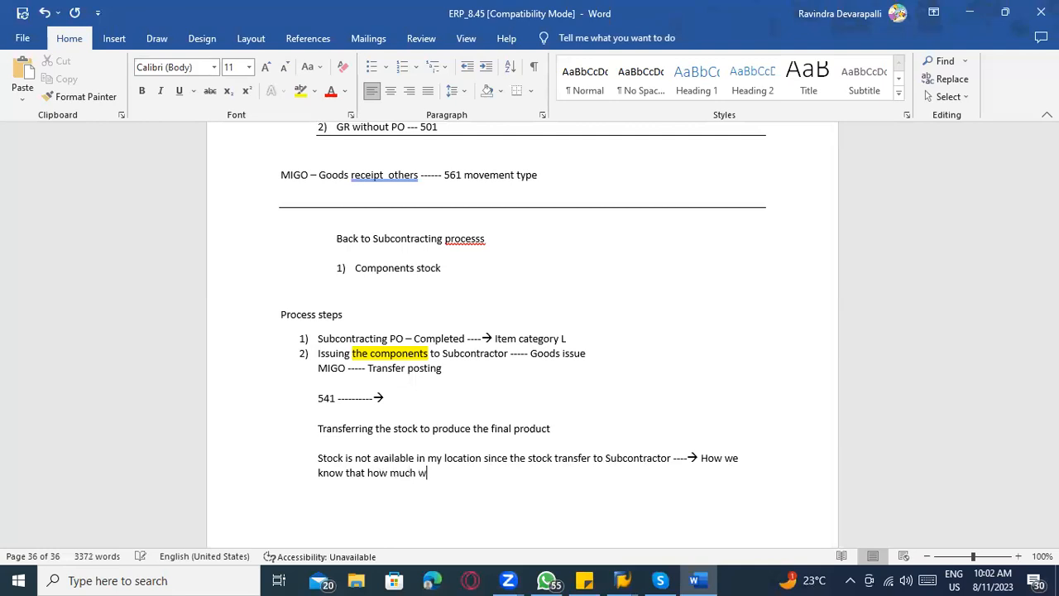
{"action": "type", "text": "e are issued to subcontra"}
{"action": "type", "text": "ctore"}
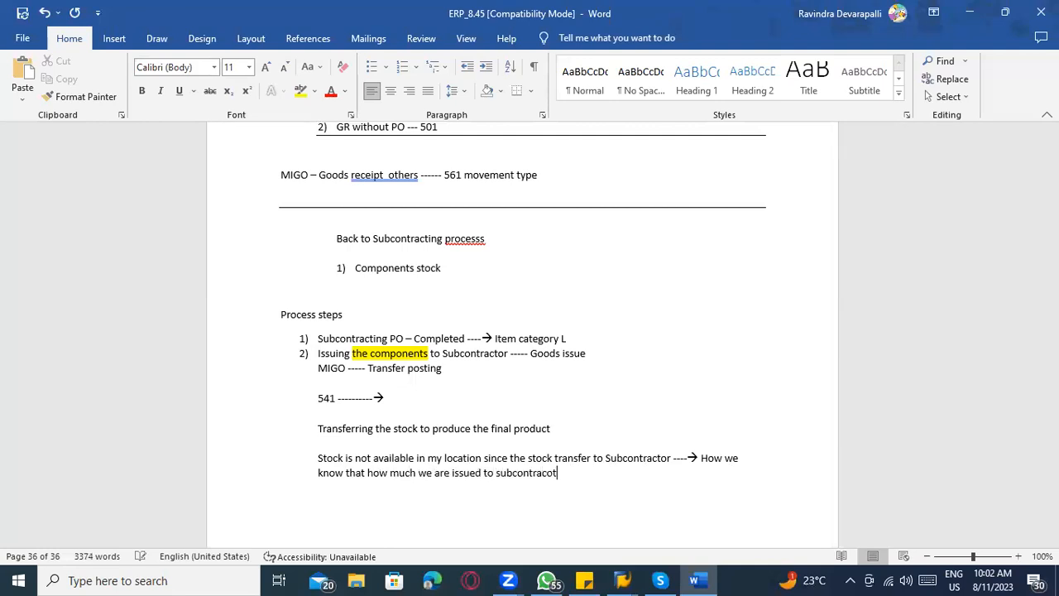
Continue that note with an arrow, "How we know that how much we are issued to subcontractor", and a closing arrow.
{"action": "key", "text": "BackSpace"}
{"action": "key", "text": "BackSpace"}
{"action": "type", "text": "-------->"}
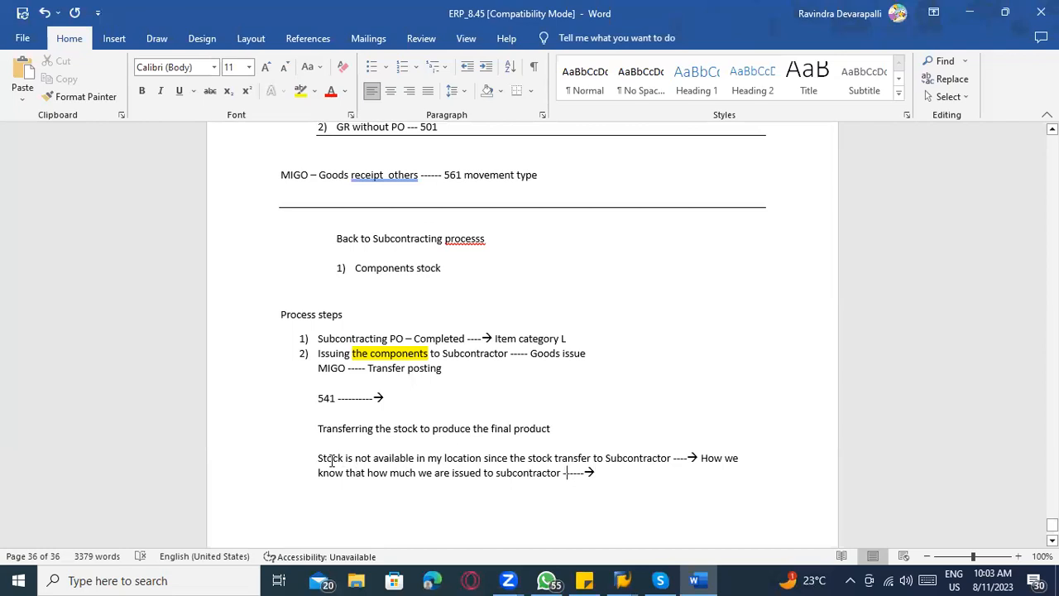
Add the line "Still I can see in plant ------→ stock provided to vendor" below the subcontractor note in Word.
{"action": "key", "text": "alt+Tab"}
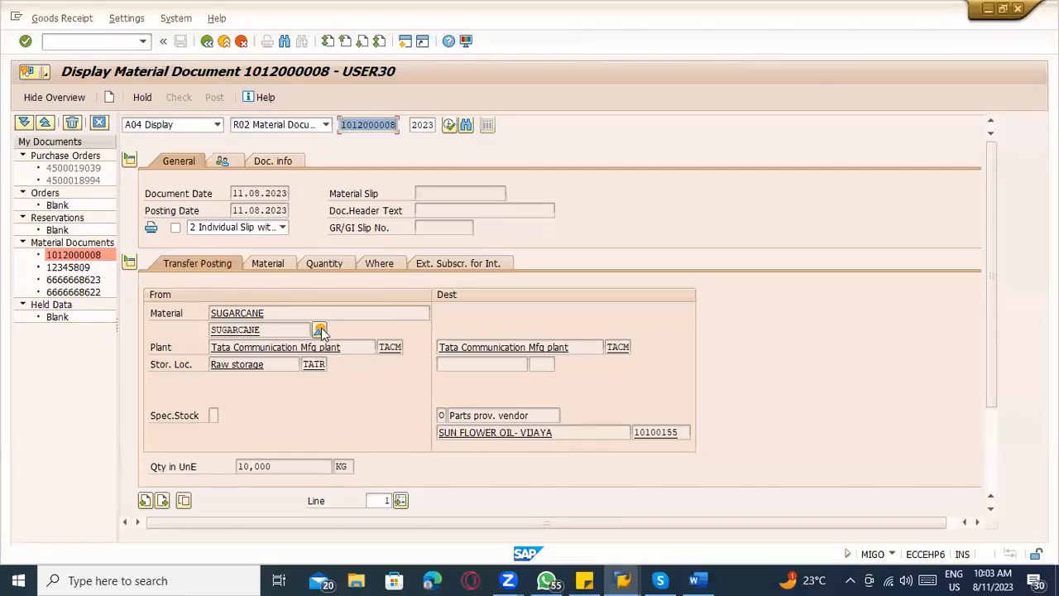
{"action": "key", "text": "alt+Tab"}
{"action": "type", "text": "Still I ca"}
{"action": "type", "text": "n see in p"}
{"action": "type", "text": "lant -------->"}
{"action": "type", "text": " stock provide"}
{"action": "type", "text": "d "}
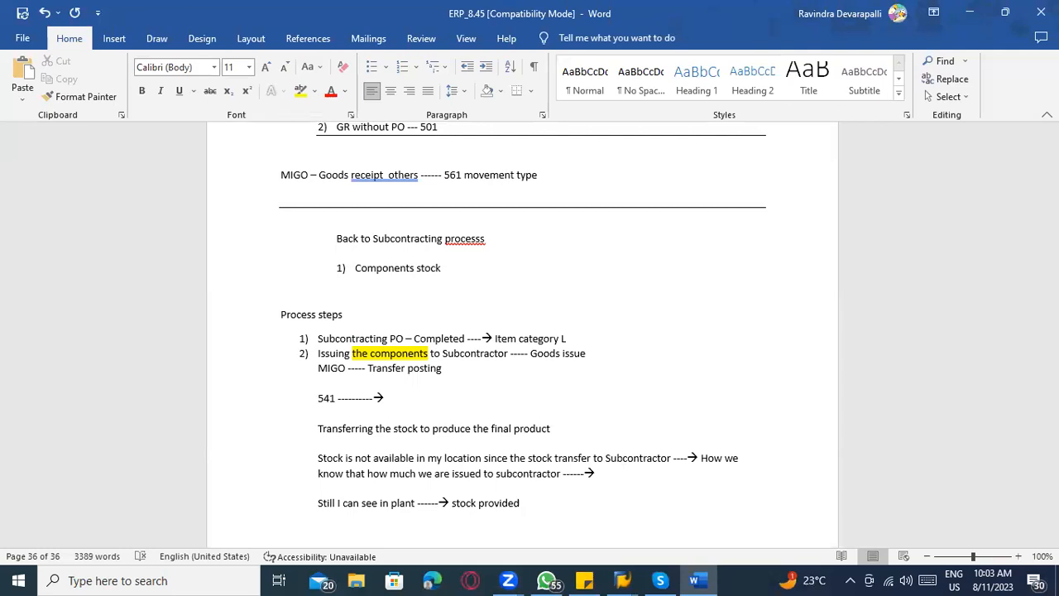
{"action": "type", "text": "to vendor"}
Switch to SAP, open the stock overview for SUGARCANE from the material document, and examine the Stock Provided to Vendor entry.
{"action": "key", "text": "alt+Tab"}
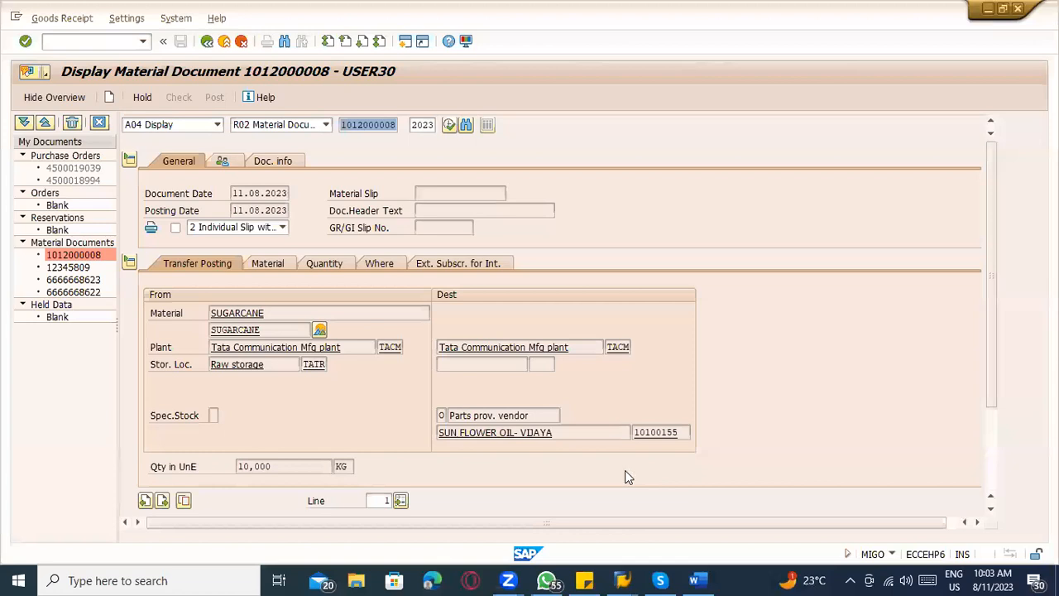
{"action": "left_click", "coordinate": [320, 332]}
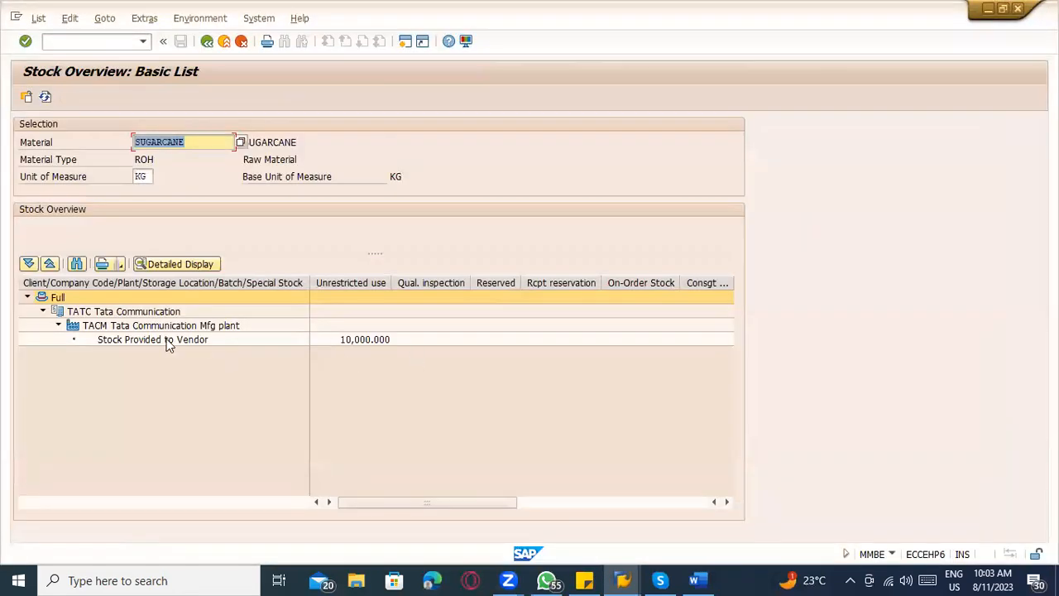
{"action": "left_click", "coordinate": [164, 342]}
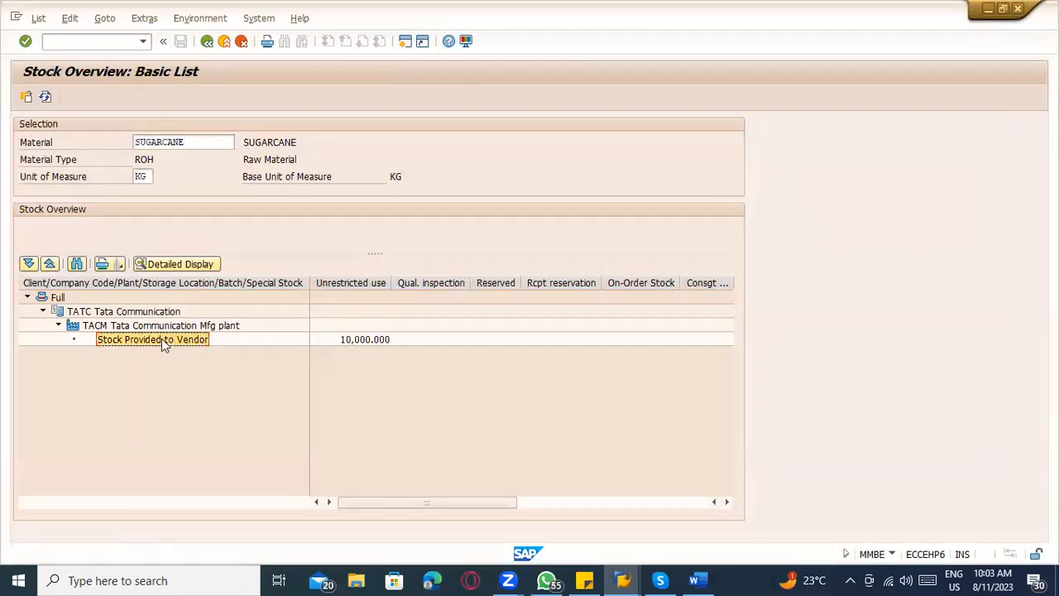
{"action": "left_click", "coordinate": [346, 341]}
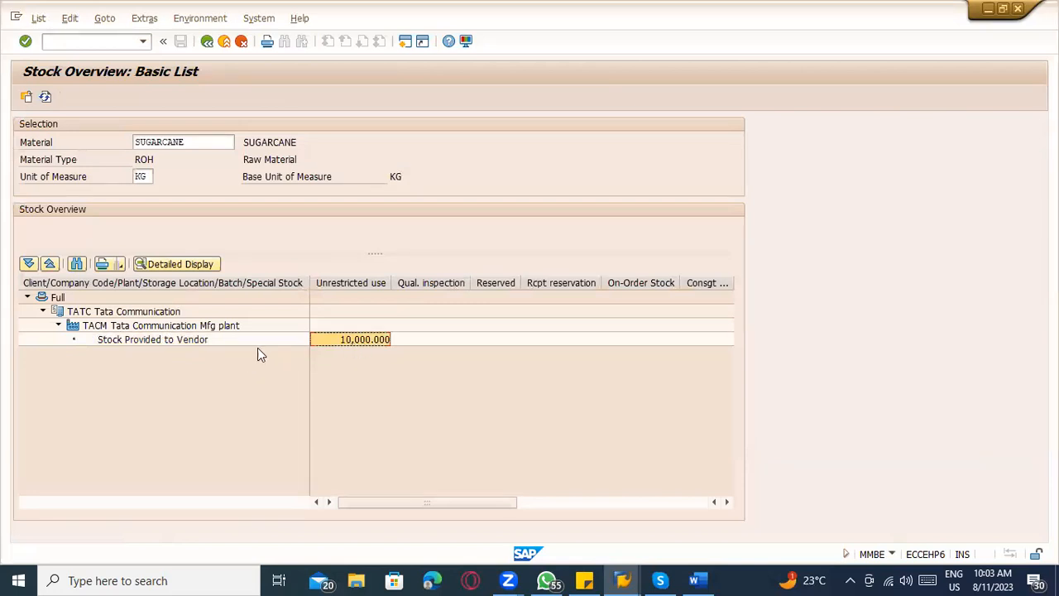
{"action": "left_click", "coordinate": [165, 339]}
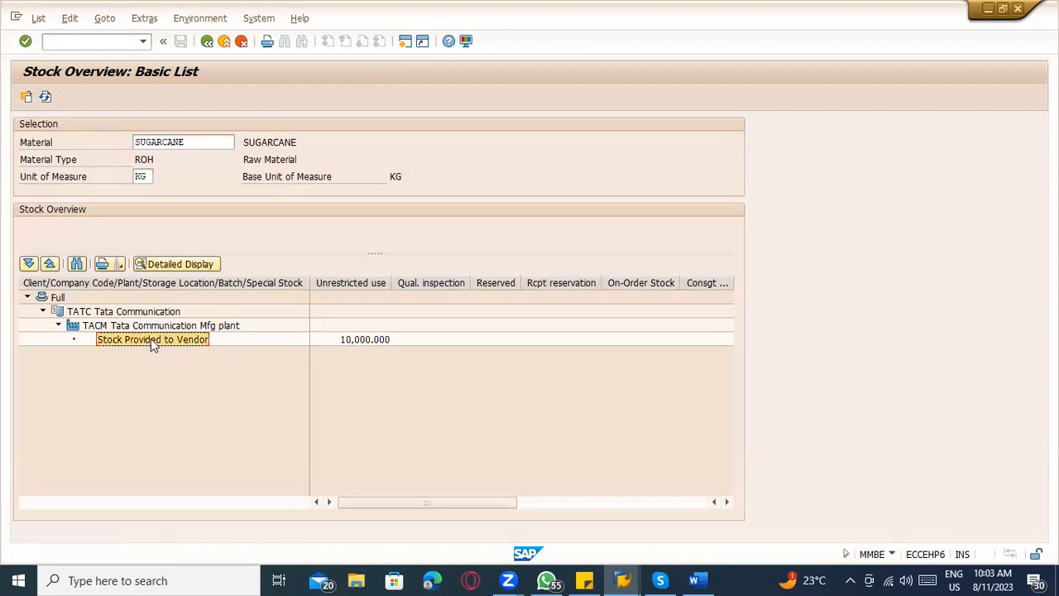
{"action": "key", "text": "alt+Tab"}
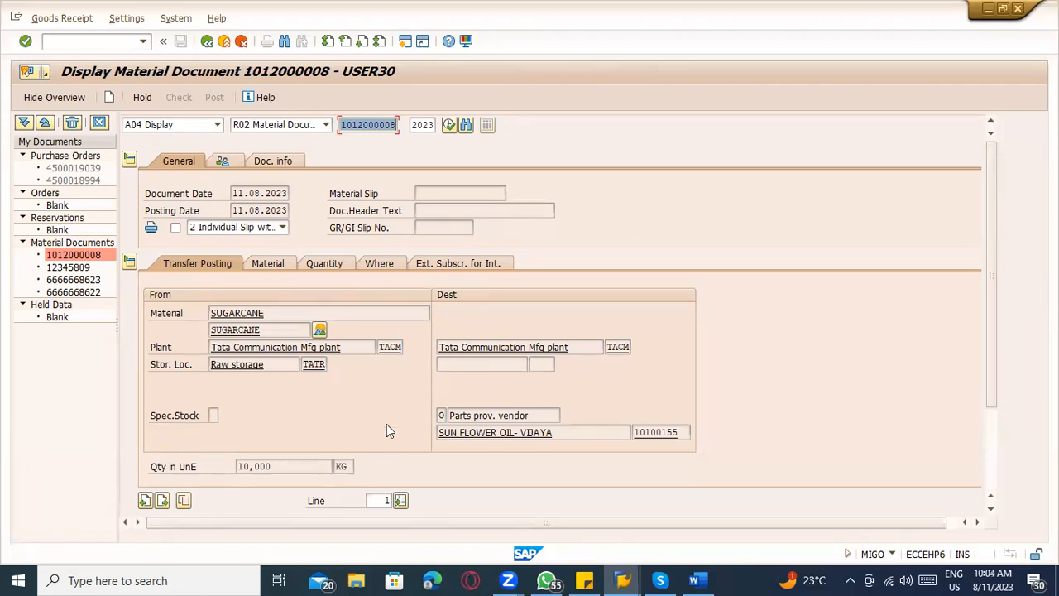
{"action": "key", "text": "alt+Tab"}
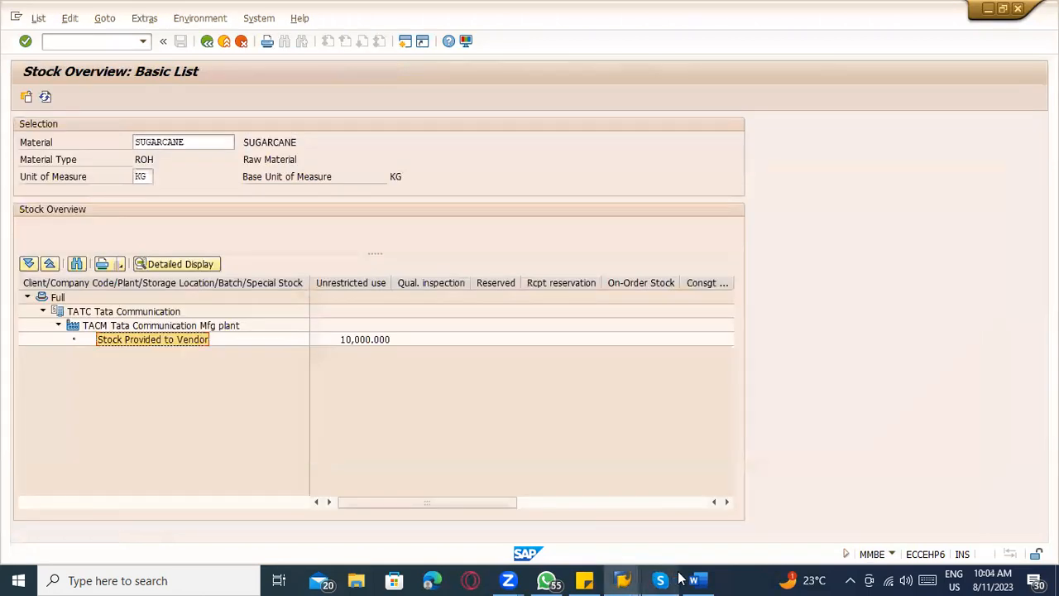
Review the component-issue step in the Word notes and start MIGO in SAP's stock overview session with /nmigo.
{"action": "left_click", "coordinate": [693, 580]}
{"action": "scroll", "coordinate": [405, 389], "scroll_direction": "down", "scroll_amount": 1}
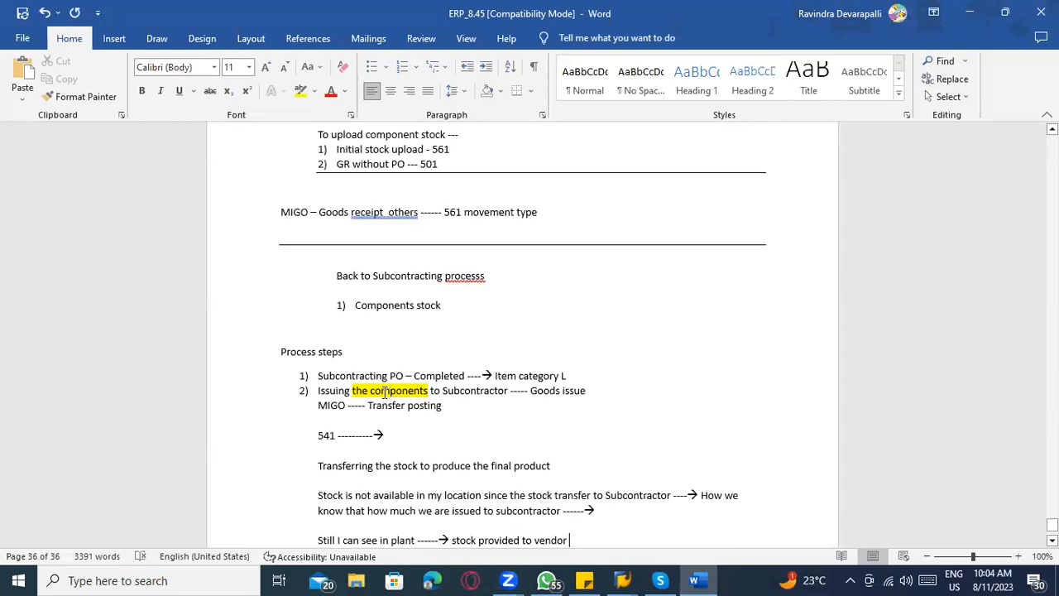
{"action": "scroll", "coordinate": [327, 415], "scroll_direction": "down", "scroll_amount": 2}
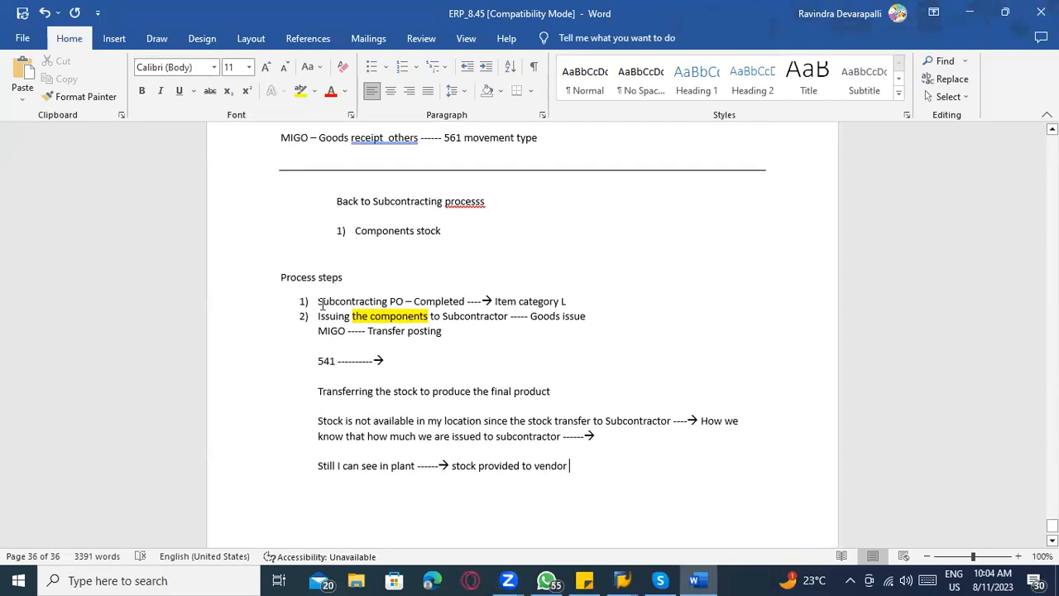
{"action": "left_click", "coordinate": [318, 329]}
{"action": "left_click_drag", "start_coordinate": [317, 315], "coordinate": [593, 331]}
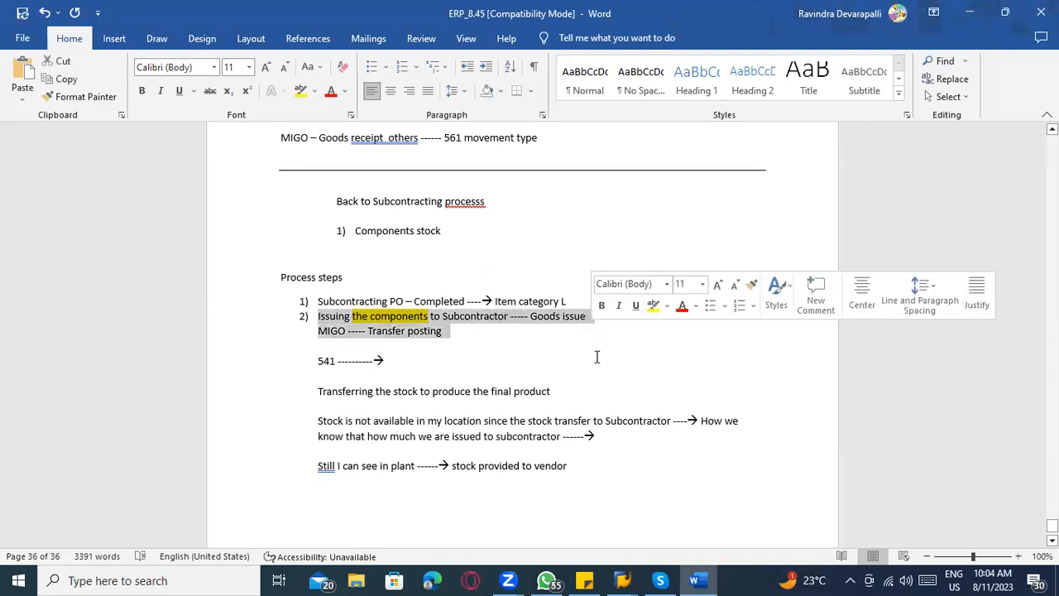
{"action": "key", "text": "alt+Tab"}
{"action": "left_click", "coordinate": [68, 41]}
{"action": "type", "text": "/nmigo"}
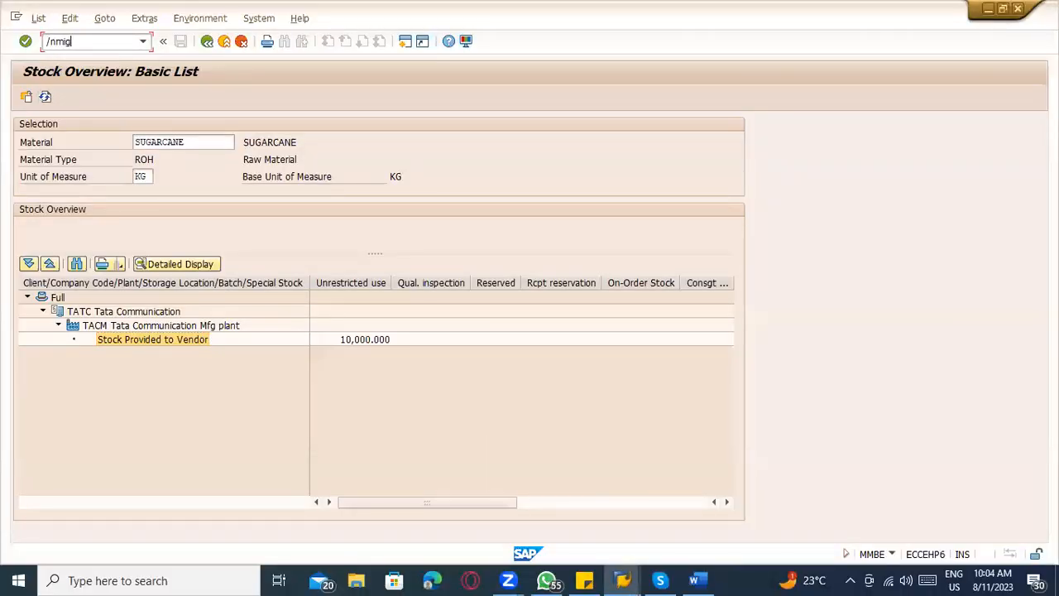
{"action": "key", "text": "Return"}
Switch to Word and add numbered process step 3, "FG product produced ----------", below the stock provided to vendor line.
{"action": "key", "text": "alt+Tab"}
{"action": "scroll", "coordinate": [378, 236], "scroll_direction": "down", "scroll_amount": 3}
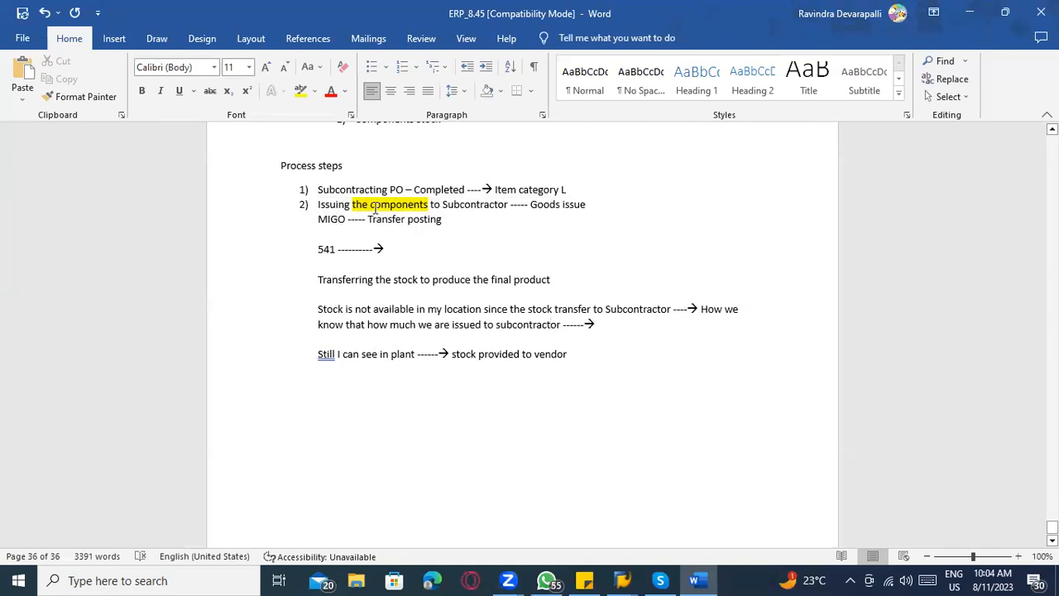
{"action": "left_click", "coordinate": [609, 366]}
{"action": "key", "text": "Return"}
{"action": "type", "text": "3)"}
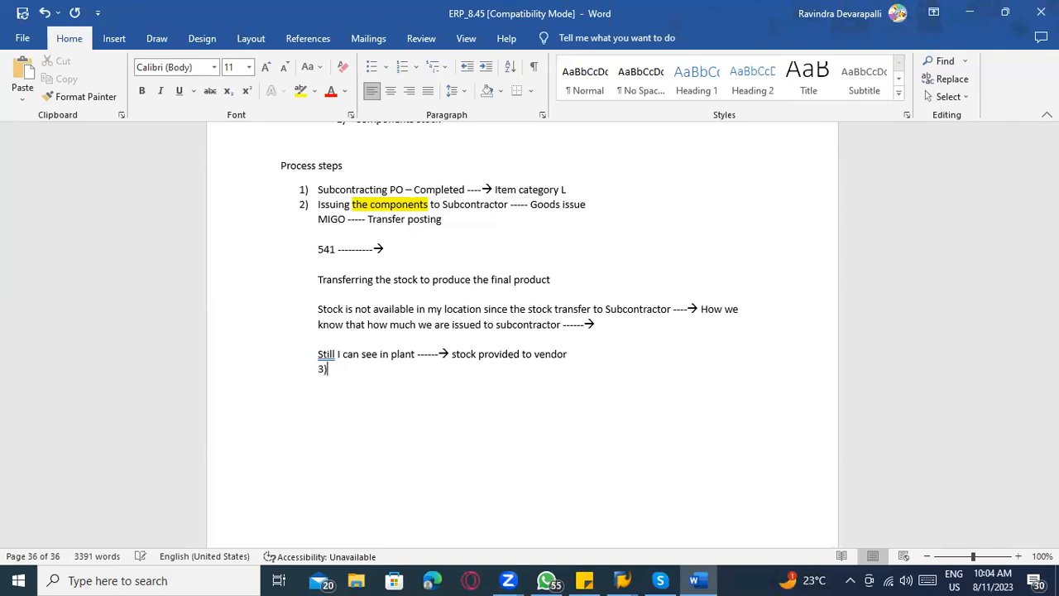
{"action": "type", "text": " FG prodcut"}
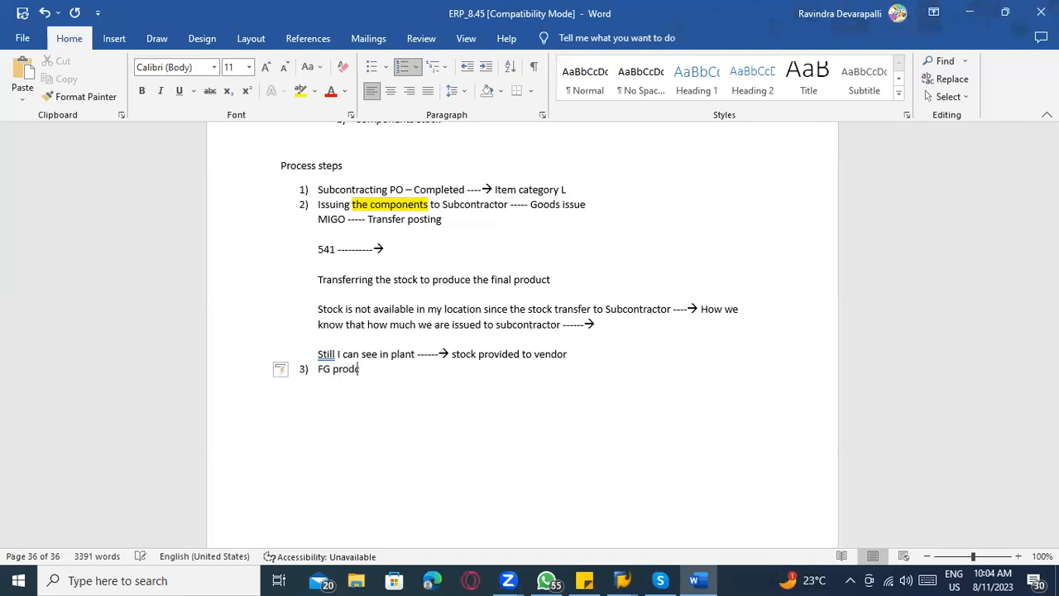
{"action": "key", "text": "BackSpace"}
{"action": "key", "text": "BackSpace"}
{"action": "key", "text": "BackSpace"}
{"action": "type", "text": "uct produiced"}
{"action": "key", "text": "BackSpace"}
{"action": "key", "text": "BackSpace"}
{"action": "key", "text": "BackSpace"}
{"action": "key", "text": "BackSpace"}
{"action": "type", "text": "ced ----------We arr"}
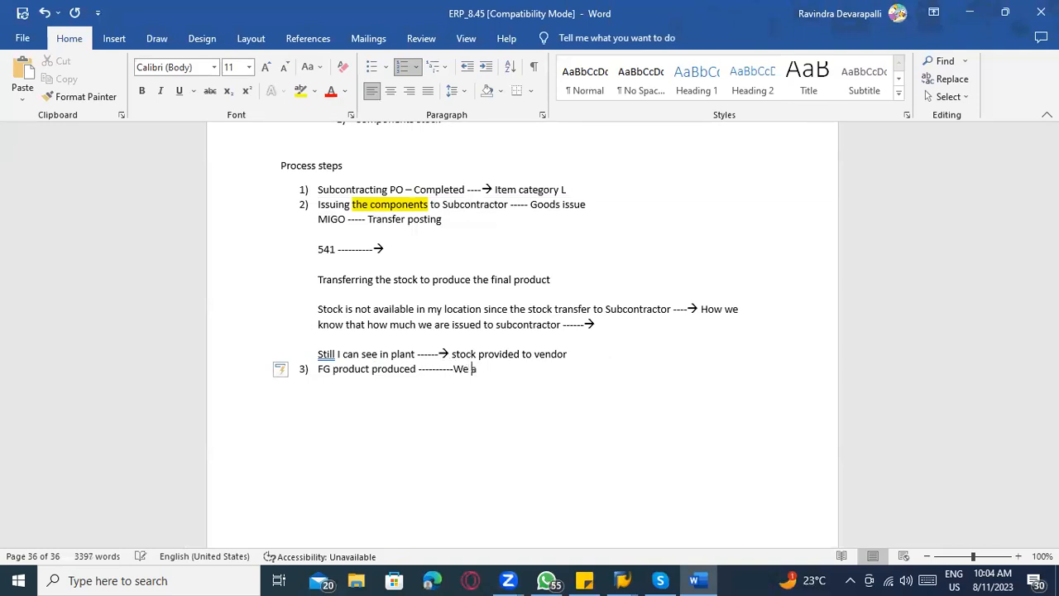
Complete process step 3 with "We are receiving FG product", correcting the spelling of "receiving".
{"action": "key", "text": "BackSpace"}
{"action": "type", "text": "e receving"}
{"action": "right_click", "coordinate": [515, 369]}
{"action": "left_click", "coordinate": [481, 82]}
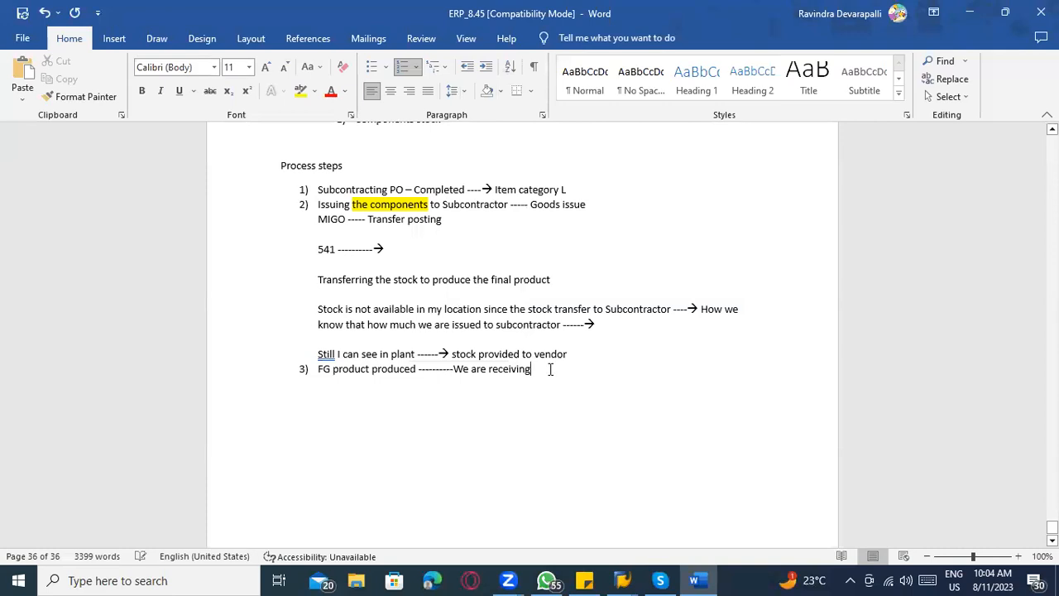
{"action": "type", "text": "FG pr"}
{"action": "key", "text": "BackSpace"}
{"action": "type", "text": "product"}
Review the transfer posting notes and add an unnumbered line "Sugar ------→" beneath process step 3.
{"action": "key", "text": "alt+Tab"}
{"action": "key", "text": "alt+Tab"}
{"action": "left_click_drag", "start_coordinate": [614, 331], "coordinate": [299, 212]}
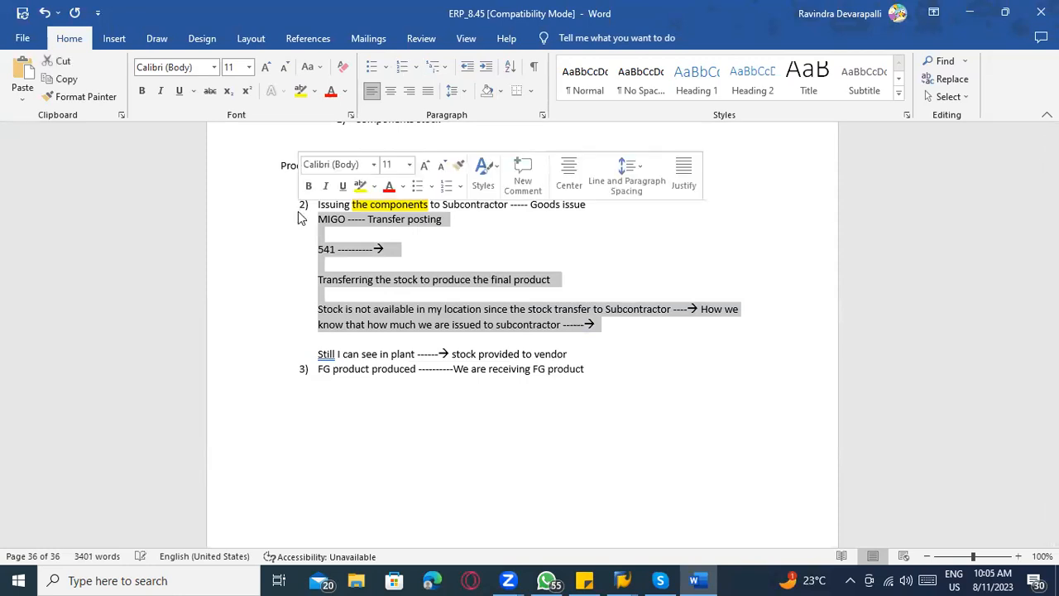
{"action": "left_click", "coordinate": [379, 325]}
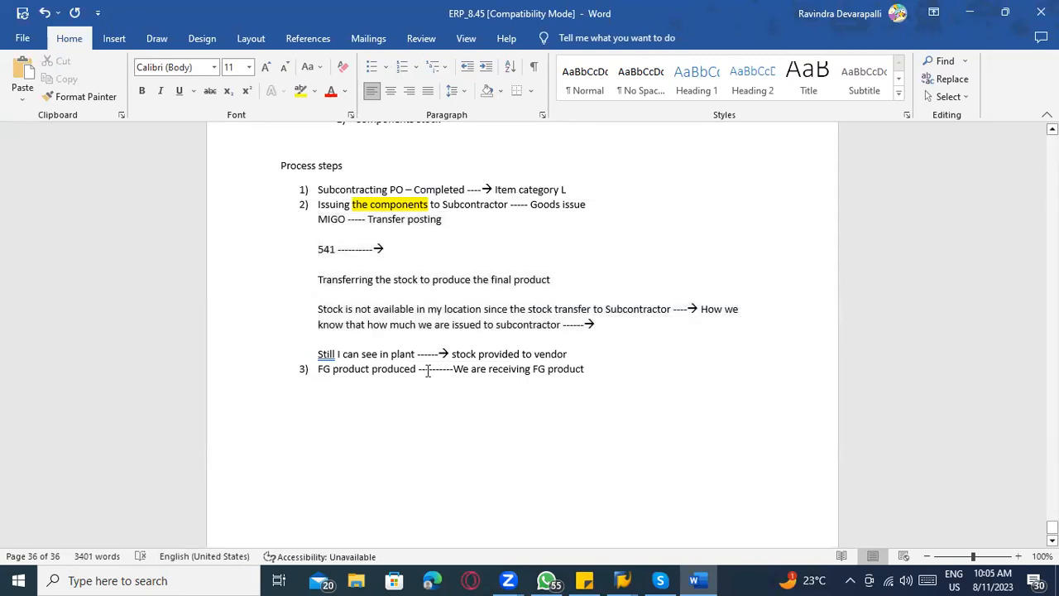
{"action": "left_click", "coordinate": [607, 369]}
{"action": "key", "text": "Return"}
{"action": "type", "text": "S"}
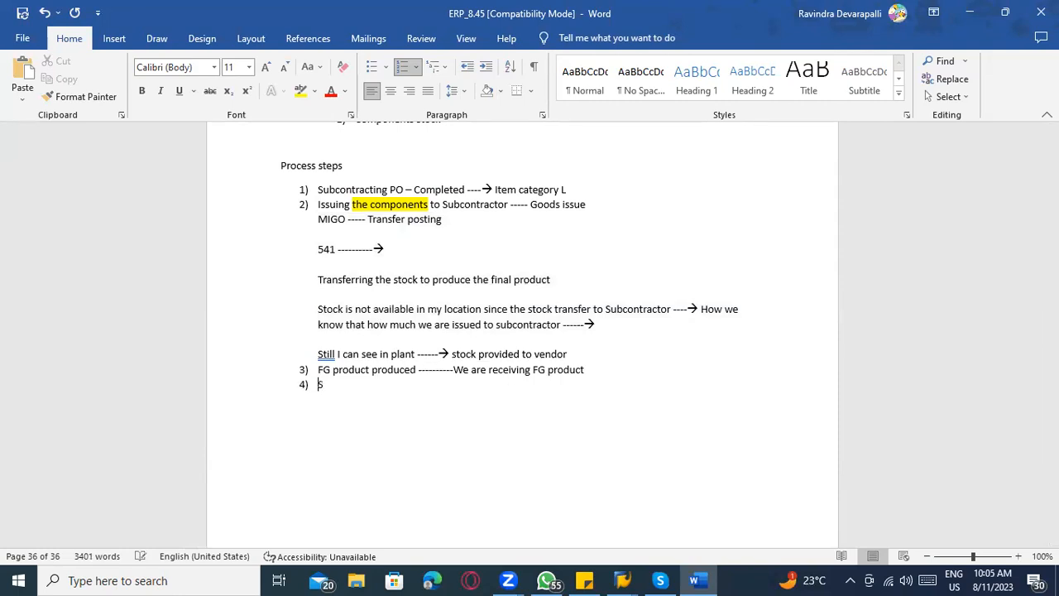
{"action": "key", "text": "BackSpace"}
{"action": "key", "text": "BackSpace"}
{"action": "type", "text": "Su"}
{"action": "type", "text": "gar -------->"}
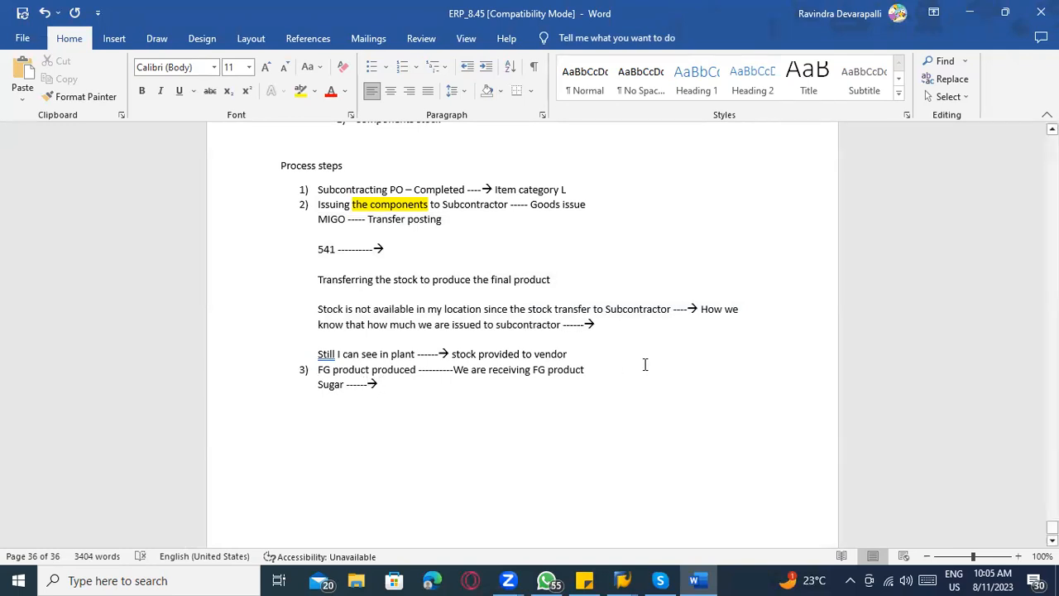
Leave a blank line below the Sugar line and add "Molasis --- By product".
{"action": "key", "text": "Return"}
{"action": "key", "text": "Return"}
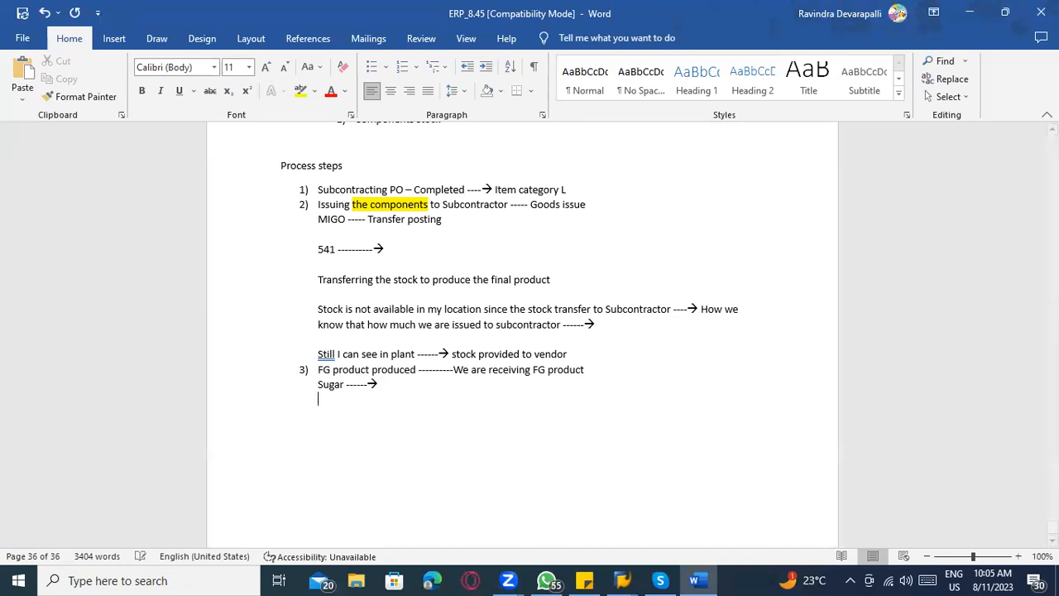
{"action": "type", "text": "Molasis --- By product"}
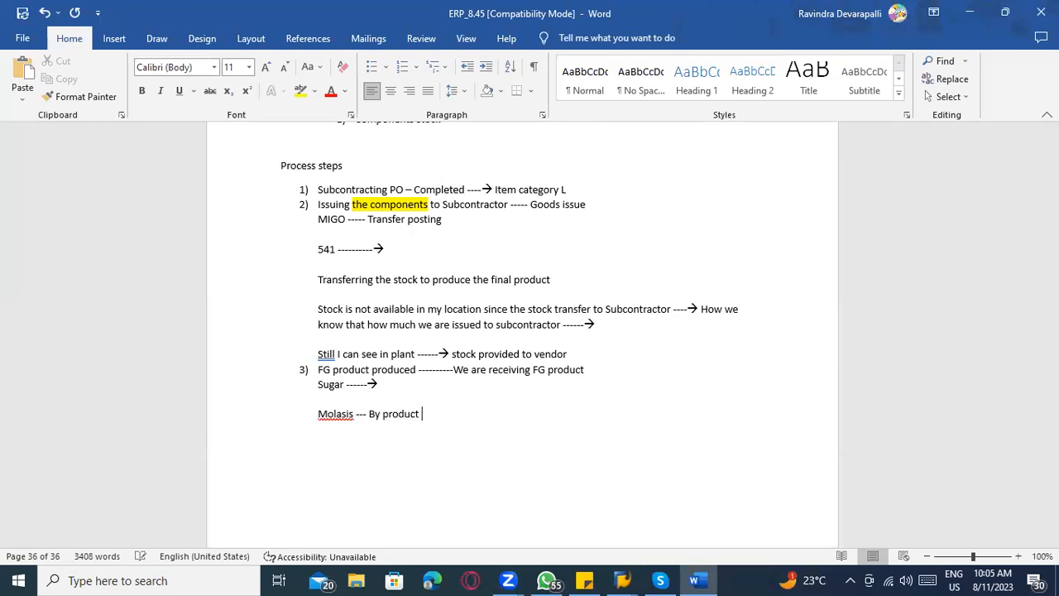
Switch to MIGO in SAP and set it to A01 Goods Receipt with reference R01 Purchase Order.
{"action": "key", "text": "alt+Tab"}
{"action": "left_click", "coordinate": [199, 124]}
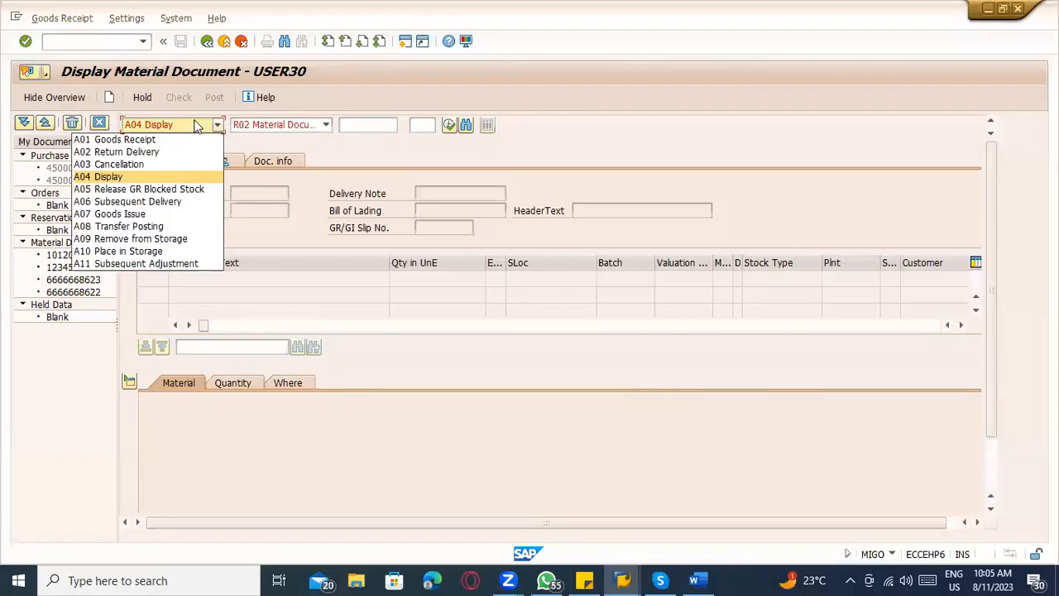
{"action": "left_click", "coordinate": [183, 135]}
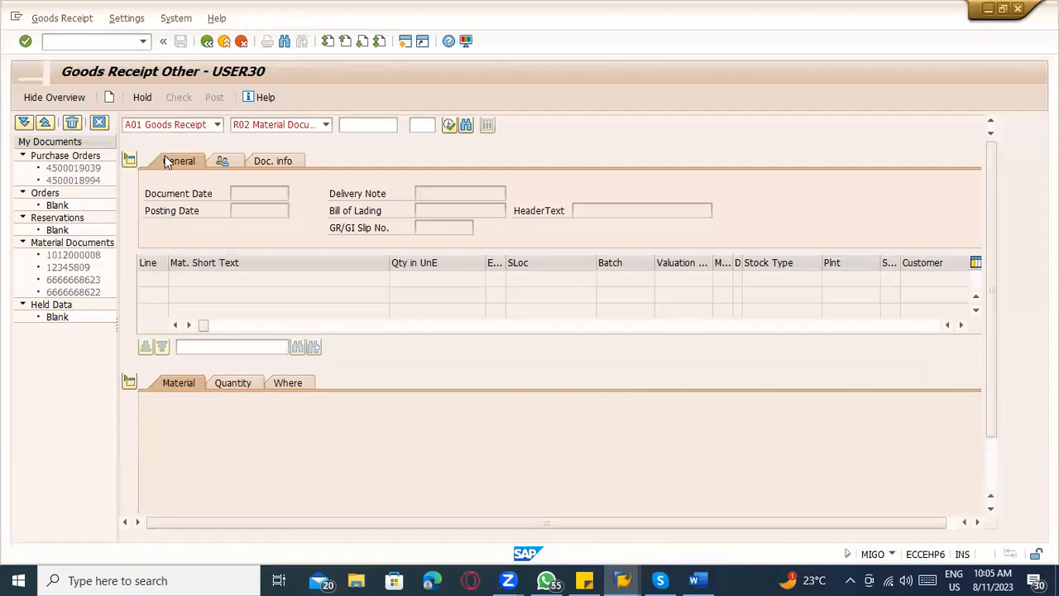
{"action": "left_click", "coordinate": [273, 126]}
{"action": "left_click", "coordinate": [263, 140]}
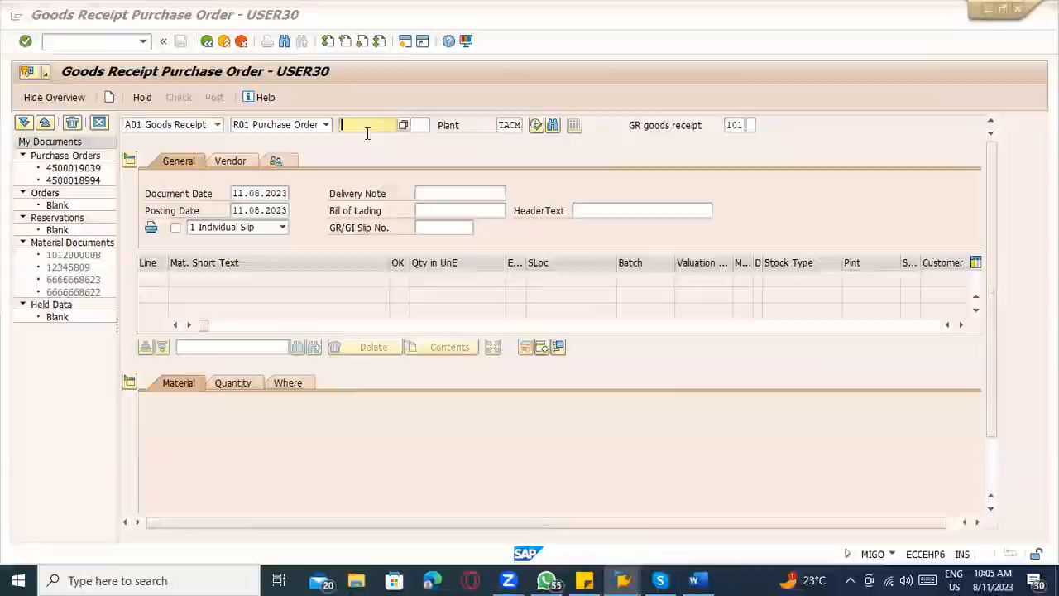
Go to the SAP session showing the posted material document and display the subcontracting purchase order with /nme23n.
{"action": "key", "text": "alt+Tab"}
{"action": "scroll", "coordinate": [420, 290], "scroll_direction": "up", "scroll_amount": 2}
{"action": "scroll", "coordinate": [420, 289], "scroll_direction": "up", "scroll_amount": 3}
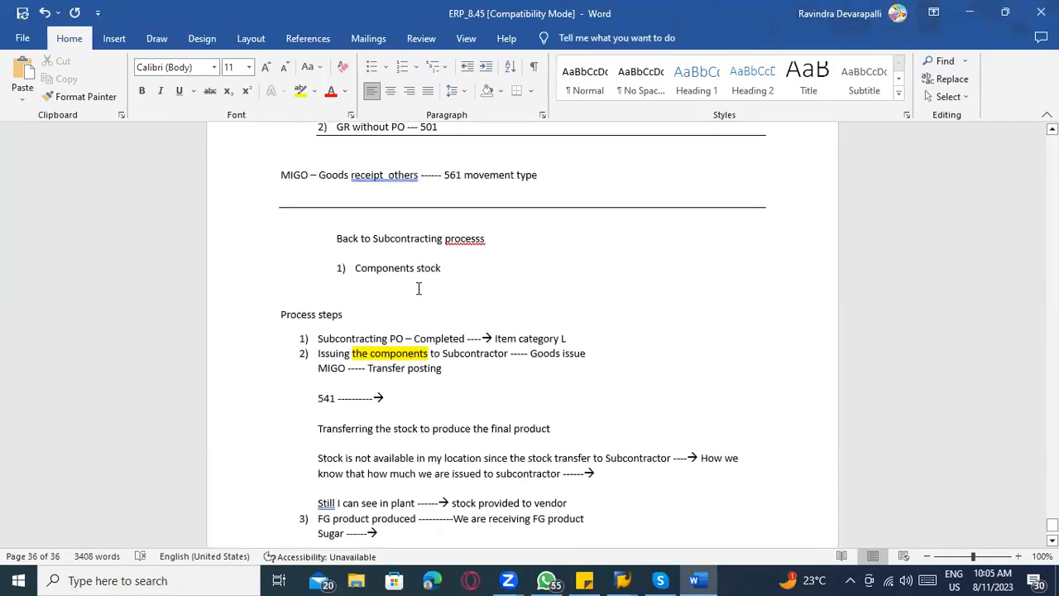
{"action": "key", "text": "alt+Tab"}
{"action": "key", "text": "alt+Tab"}
{"action": "key", "text": "Tab"}
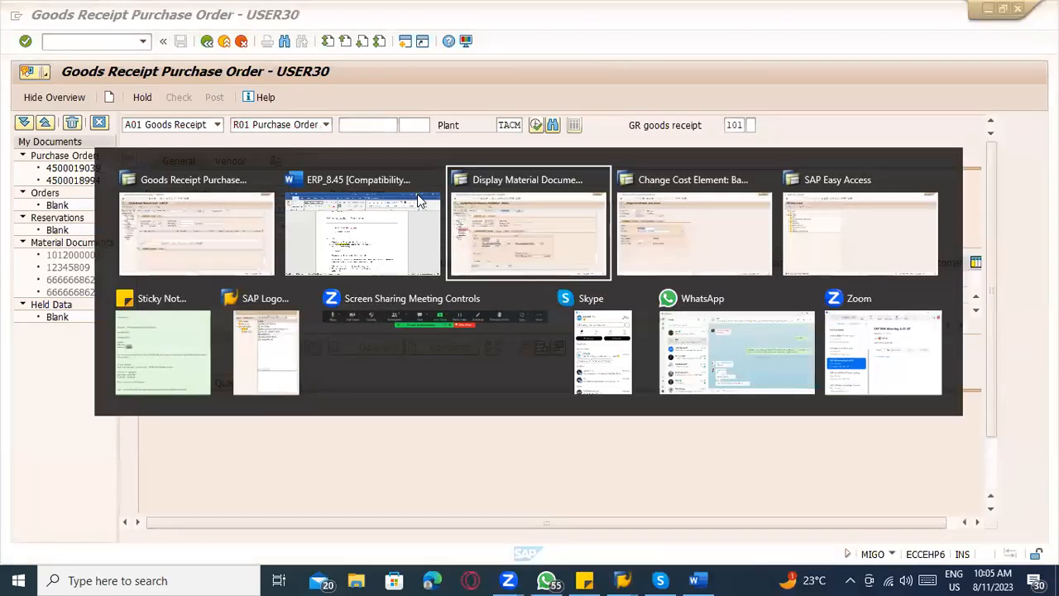
{"action": "type", "text": "/nme23n"}
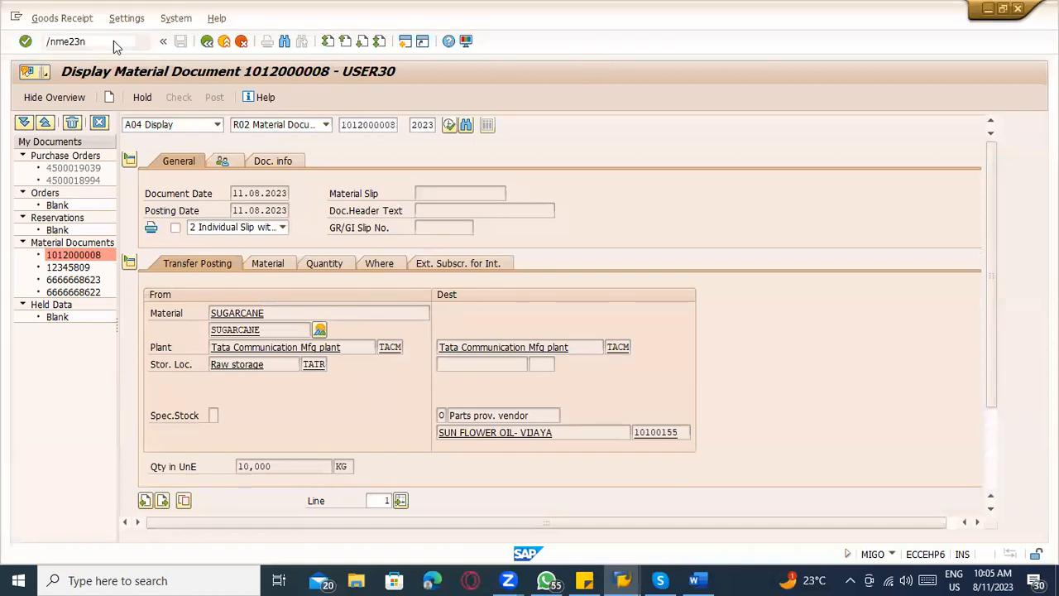
{"action": "key", "text": "Return"}
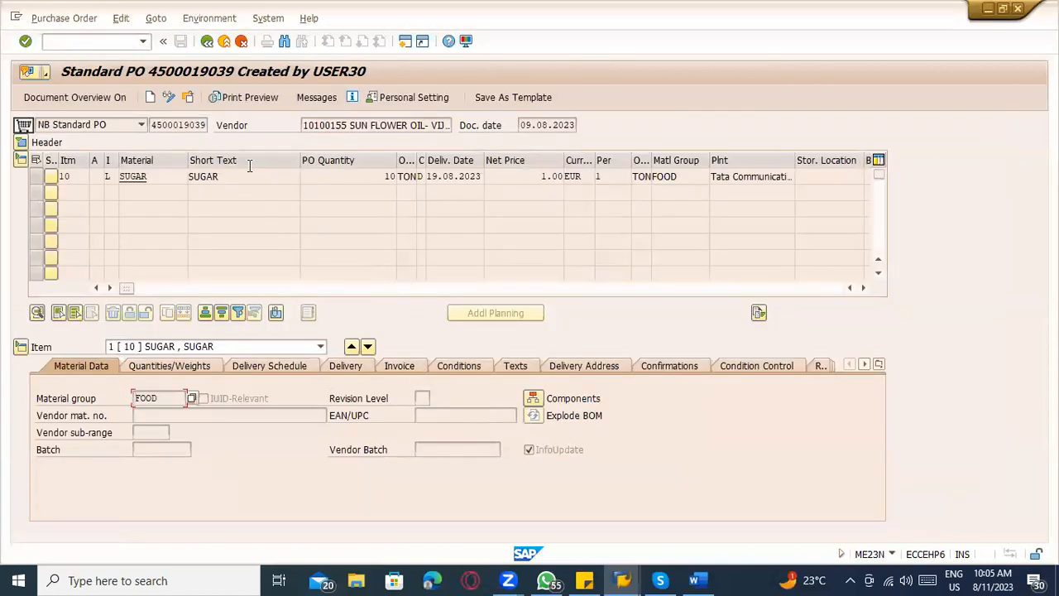
Copy the displayed purchase order's number into the MIGO goods receipt and load its SUGAR item.
{"action": "left_click_drag", "start_coordinate": [153, 129], "coordinate": [215, 129]}
{"action": "key", "text": "ctrl+c"}
{"action": "key", "text": "alt+Tab"}
{"action": "key", "text": "ctrl+v"}
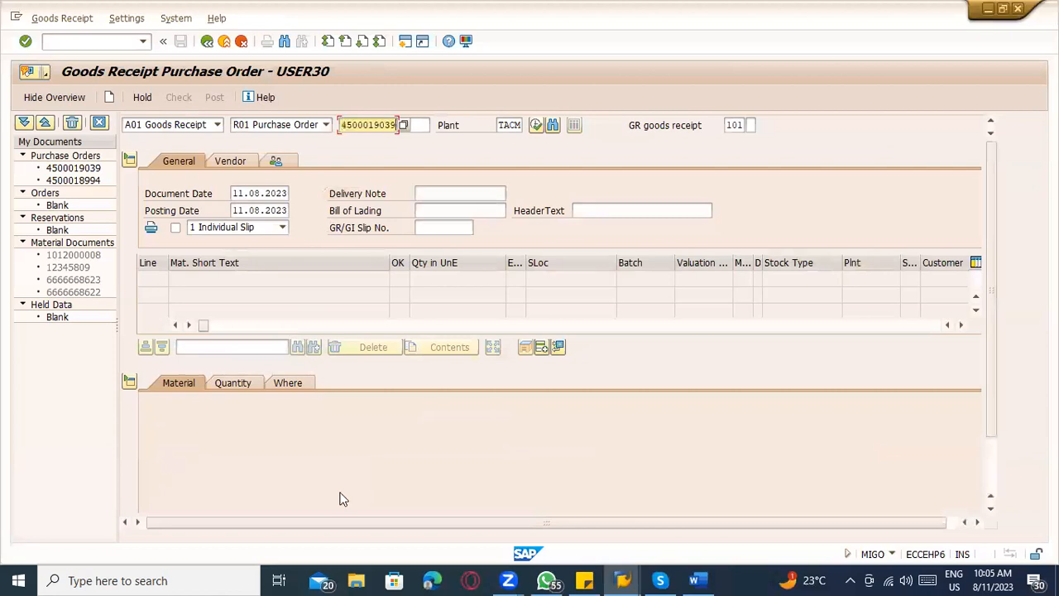
{"action": "key", "text": "Return"}
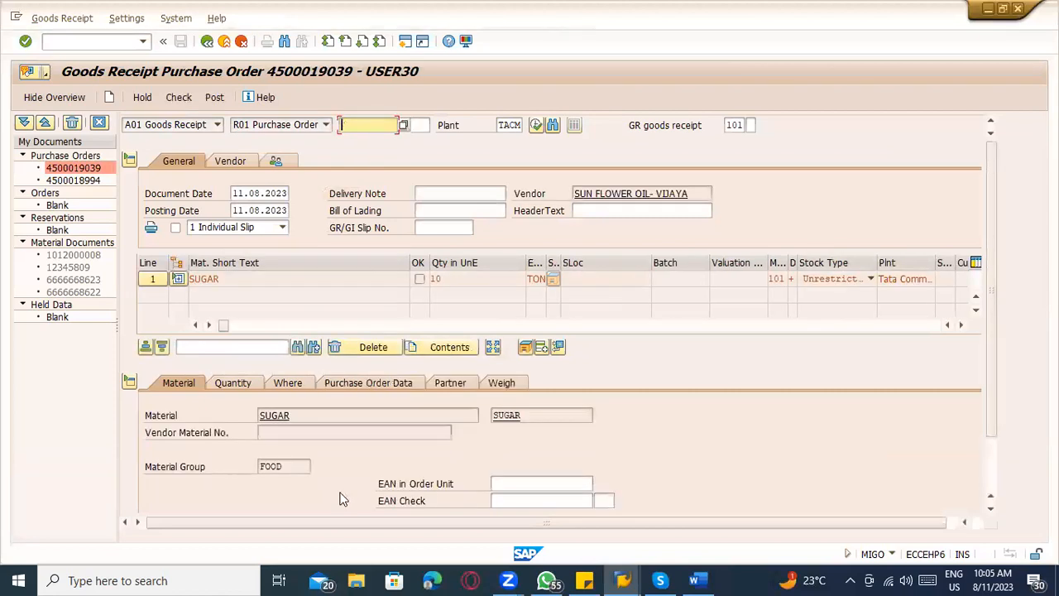
{"action": "scroll", "coordinate": [299, 424], "scroll_direction": "down", "scroll_amount": 2}
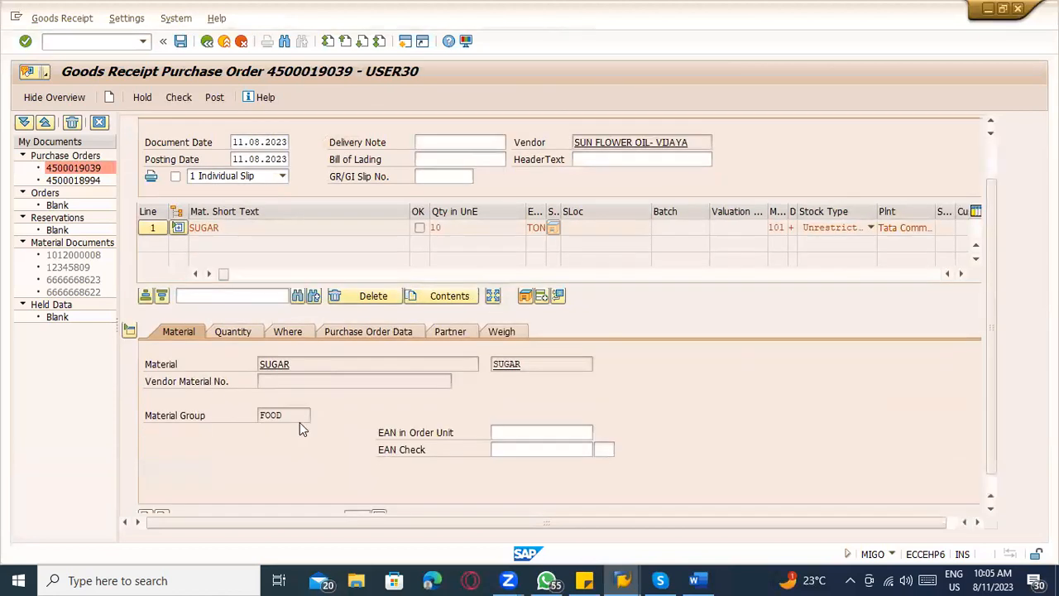
Set the SUGAR item's quantity in unit of entry to 1 TON in the goods receipt.
{"action": "scroll", "coordinate": [182, 496], "scroll_direction": "up", "scroll_amount": 2}
{"action": "left_click", "coordinate": [310, 410]}
{"action": "left_click", "coordinate": [246, 386]}
{"action": "left_click", "coordinate": [277, 385]}
{"action": "left_click", "coordinate": [255, 386]}
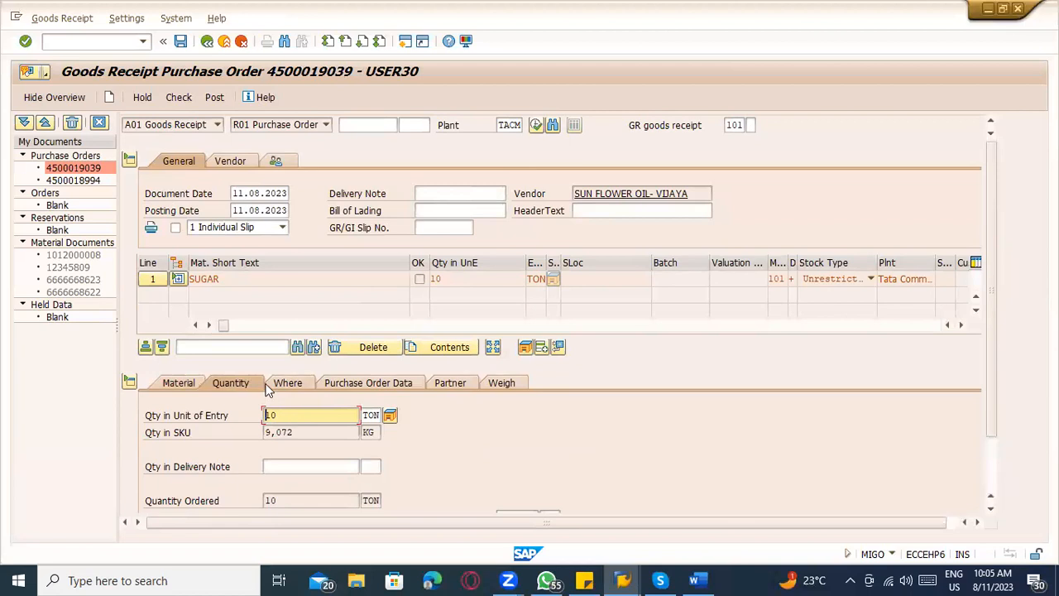
{"action": "left_click", "coordinate": [281, 382]}
{"action": "left_click", "coordinate": [213, 383]}
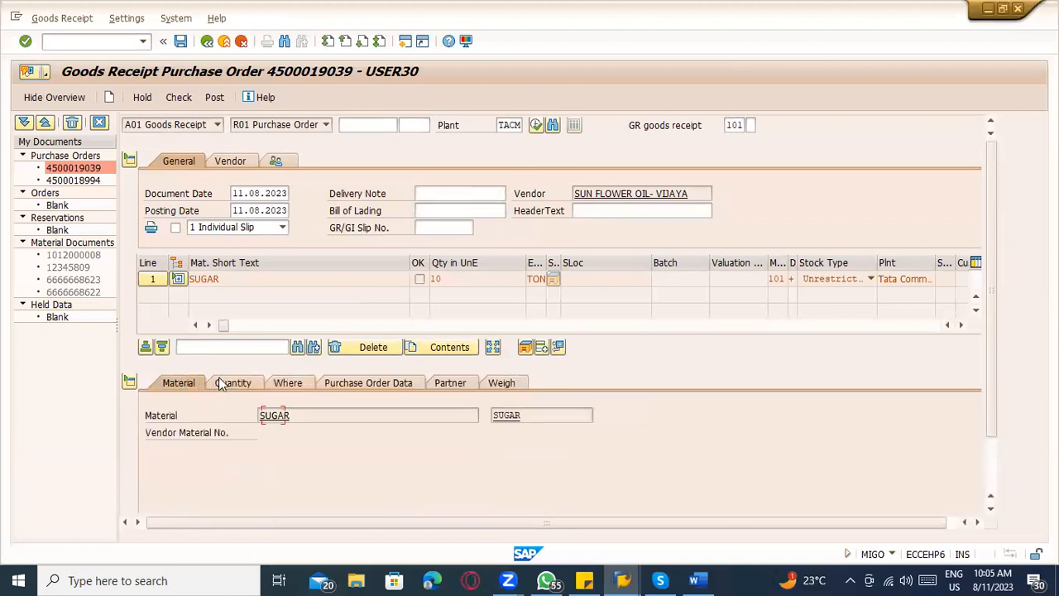
{"action": "left_click", "coordinate": [221, 385]}
{"action": "left_click_drag", "start_coordinate": [287, 414], "coordinate": [225, 408]}
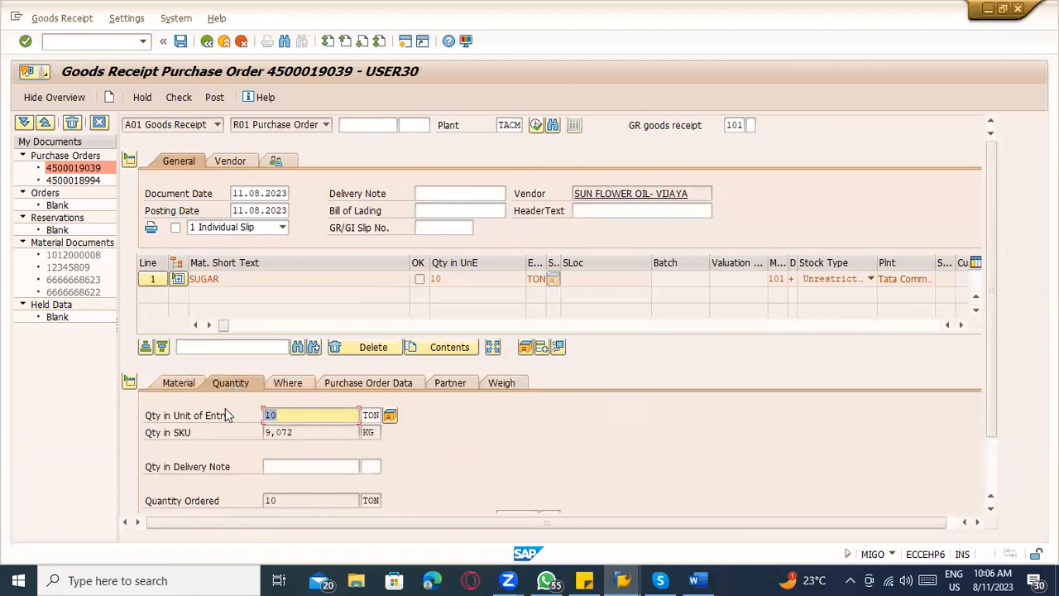
{"action": "type", "text": "1"}
{"action": "key", "text": "Return"}
{"action": "scroll", "coordinate": [255, 433], "scroll_direction": "down", "scroll_amount": 3}
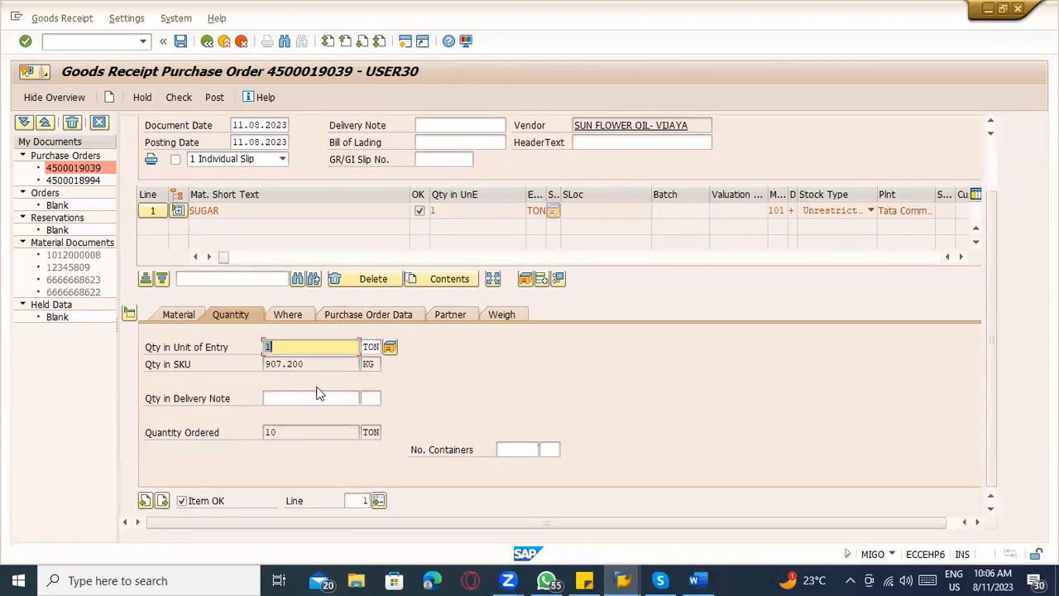
{"action": "scroll", "coordinate": [268, 475], "scroll_direction": "up", "scroll_amount": 3}
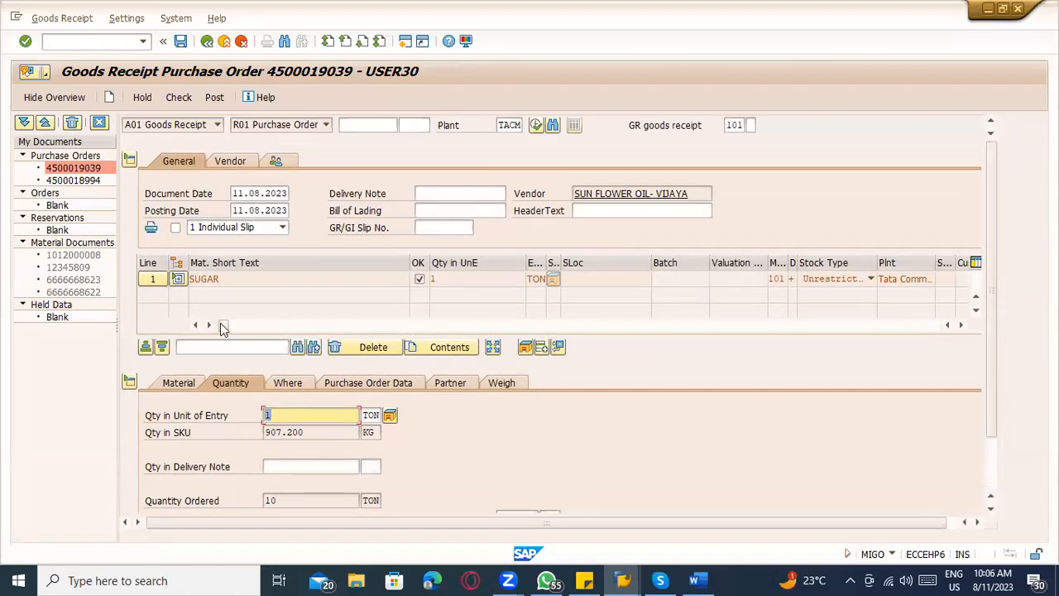
Switch to the Word notes and add the lines "SUGAR ----- FG" and "MOlasis --- BY product" below the Molasis line.
{"action": "key", "text": "alt+Tab"}
{"action": "key", "text": "alt+Tab"}
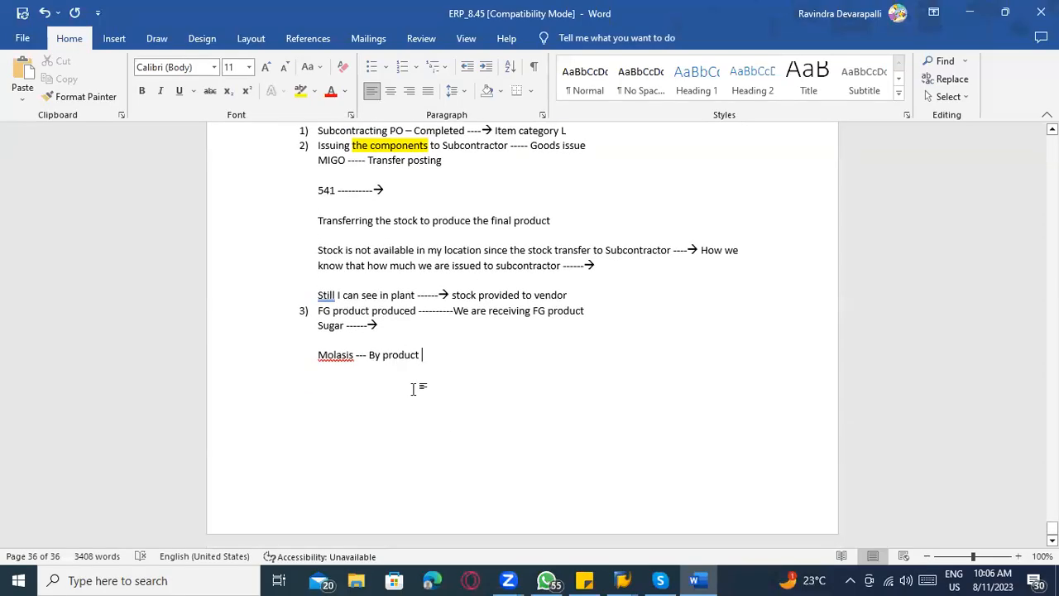
{"action": "type", "text": "SUGA"}
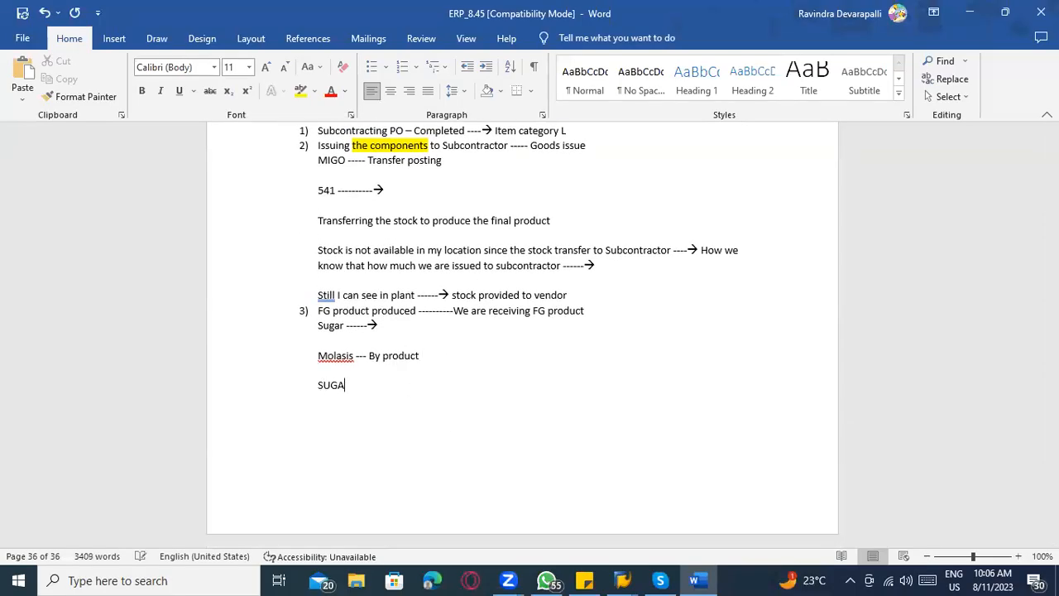
{"action": "type", "text": "R ----- FG"}
{"action": "key", "text": "Return"}
{"action": "type", "text": "MOlasis ---"}
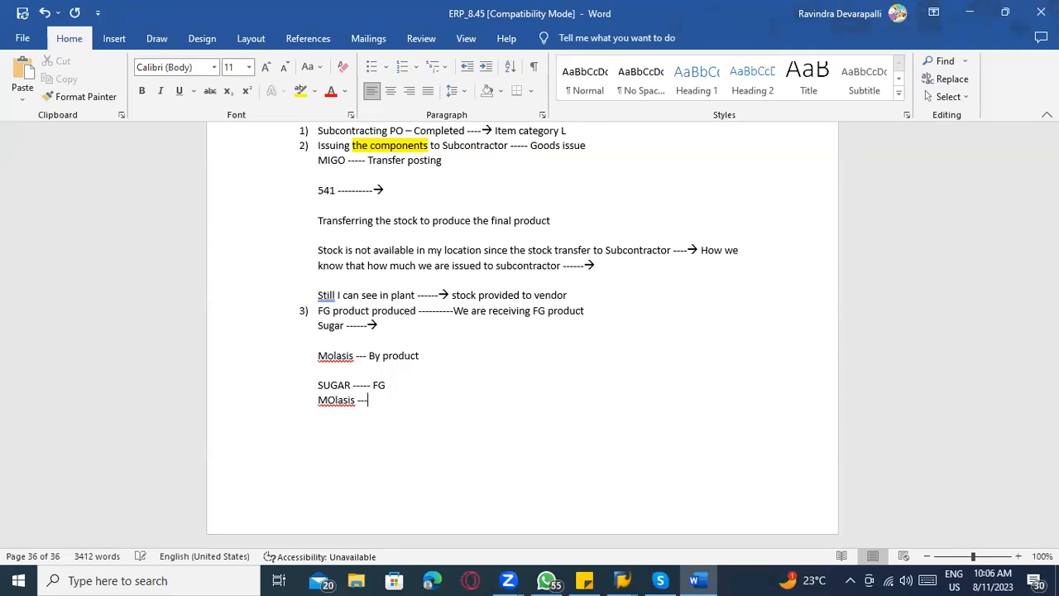
{"action": "type", "text": " BY product"}
{"action": "key", "text": "Return"}
Insert a blank line after "stock provided to vendor" and select the transfer posting notes under process step 2.
{"action": "scroll", "coordinate": [448, 277], "scroll_direction": "up", "scroll_amount": 1}
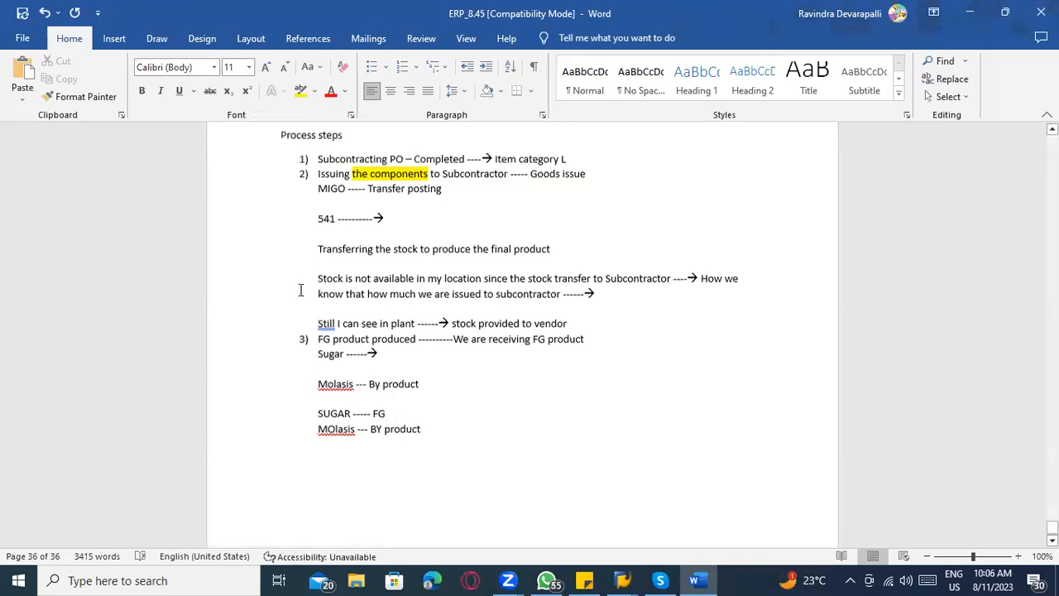
{"action": "left_click_drag", "start_coordinate": [592, 301], "coordinate": [313, 192]}
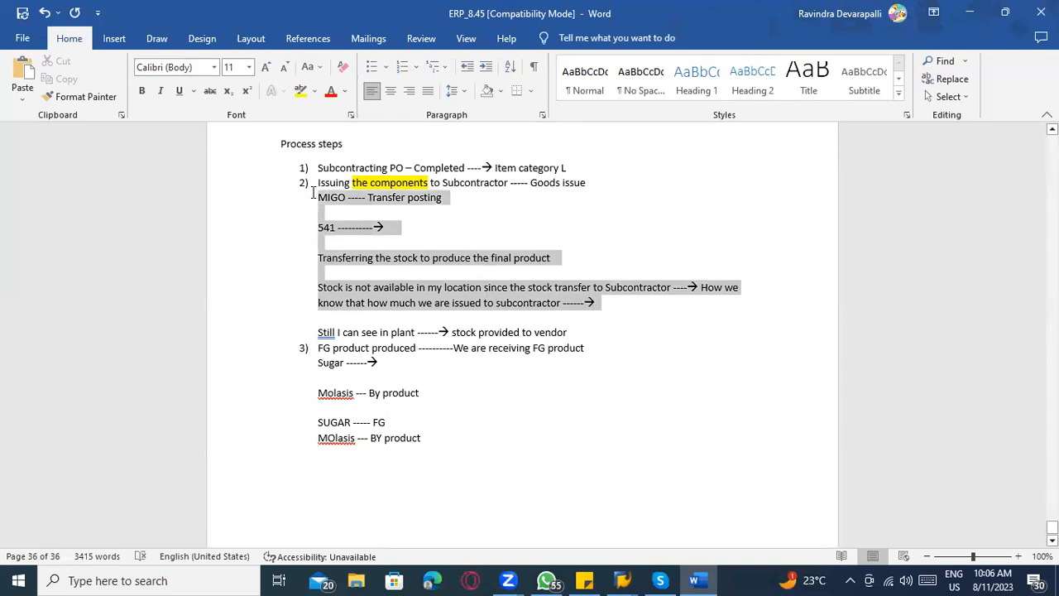
{"action": "left_click_drag", "start_coordinate": [313, 193], "coordinate": [313, 195]}
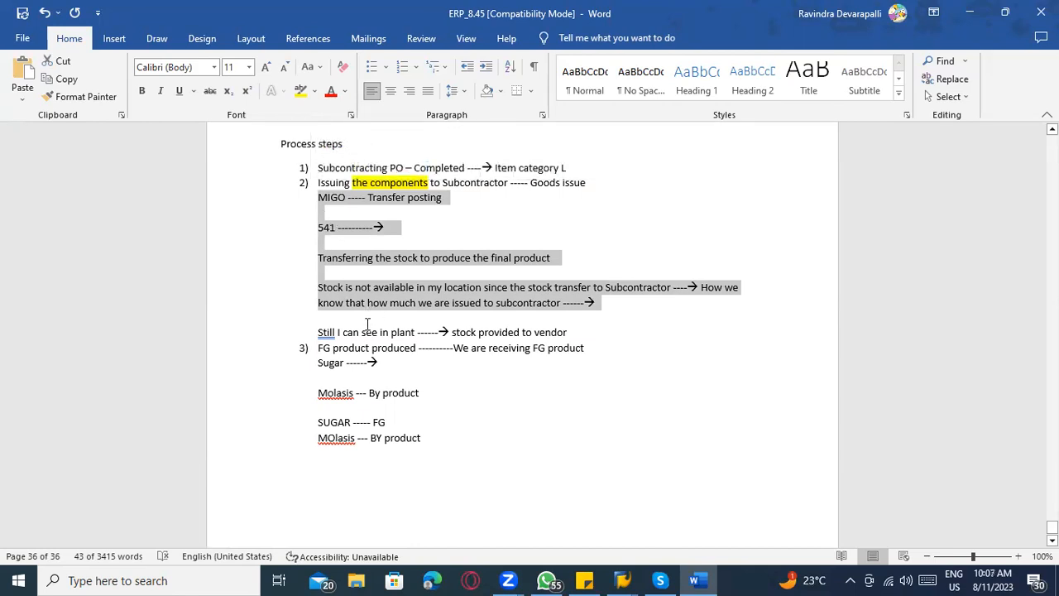
{"action": "left_click", "coordinate": [314, 348]}
{"action": "left_click", "coordinate": [572, 333]}
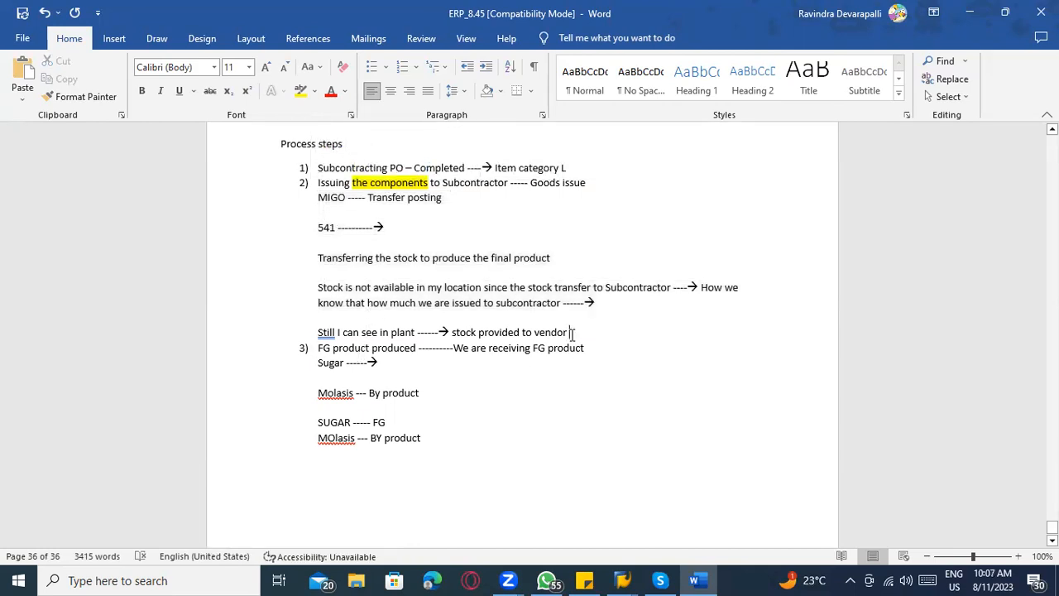
{"action": "key", "text": "Return"}
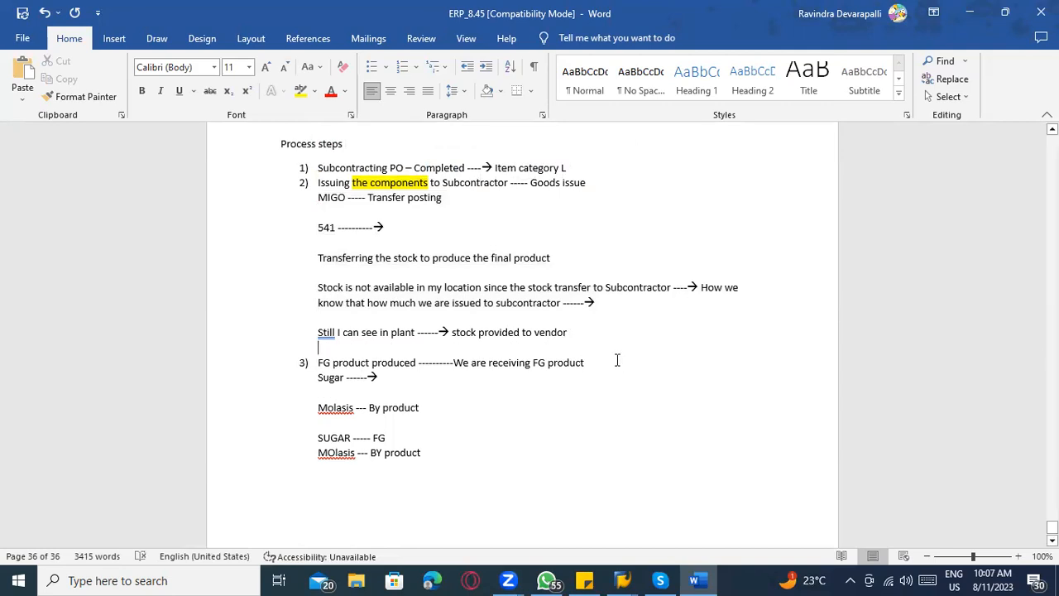
{"action": "left_click_drag", "start_coordinate": [582, 350], "coordinate": [325, 202]}
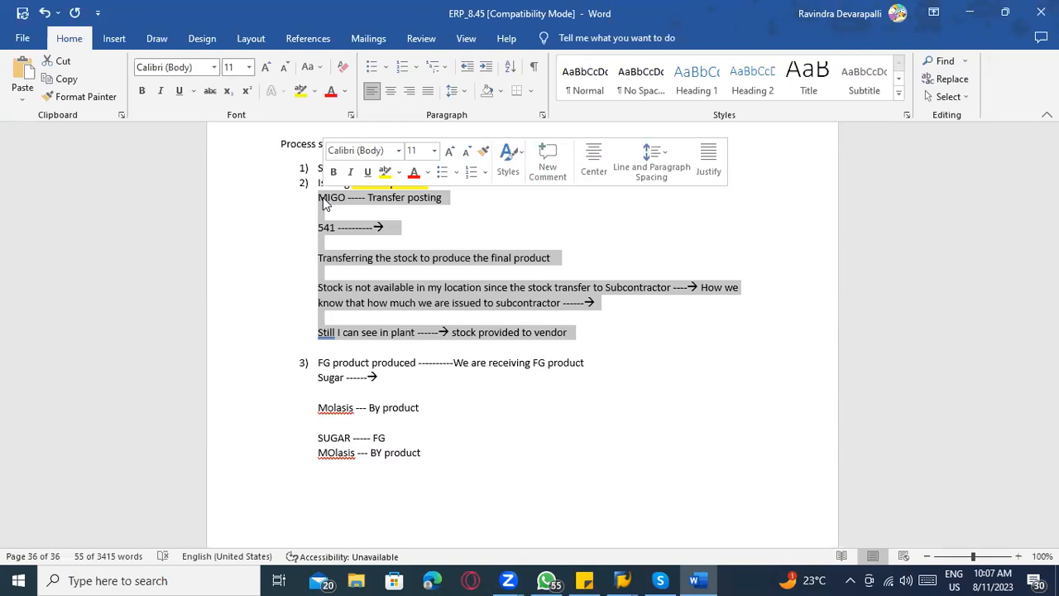
Add the line "Sugar canes --- Consumed" below the "MOlasis --- BY product" line.
{"action": "scroll", "coordinate": [389, 265], "scroll_direction": "down", "scroll_amount": 1}
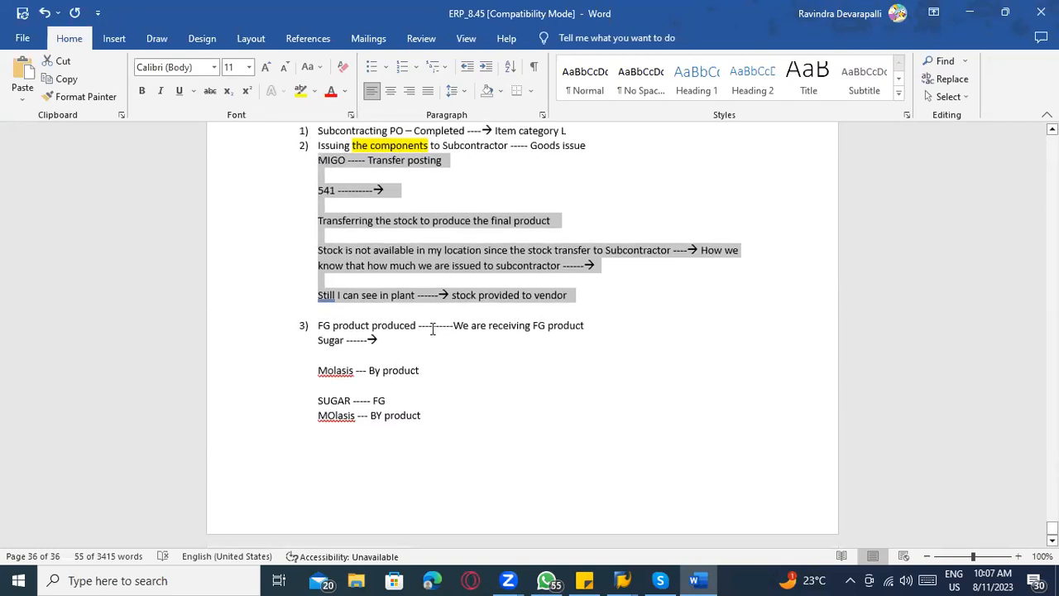
{"action": "left_click", "coordinate": [445, 416]}
{"action": "key", "text": "Return"}
{"action": "type", "text": "S"}
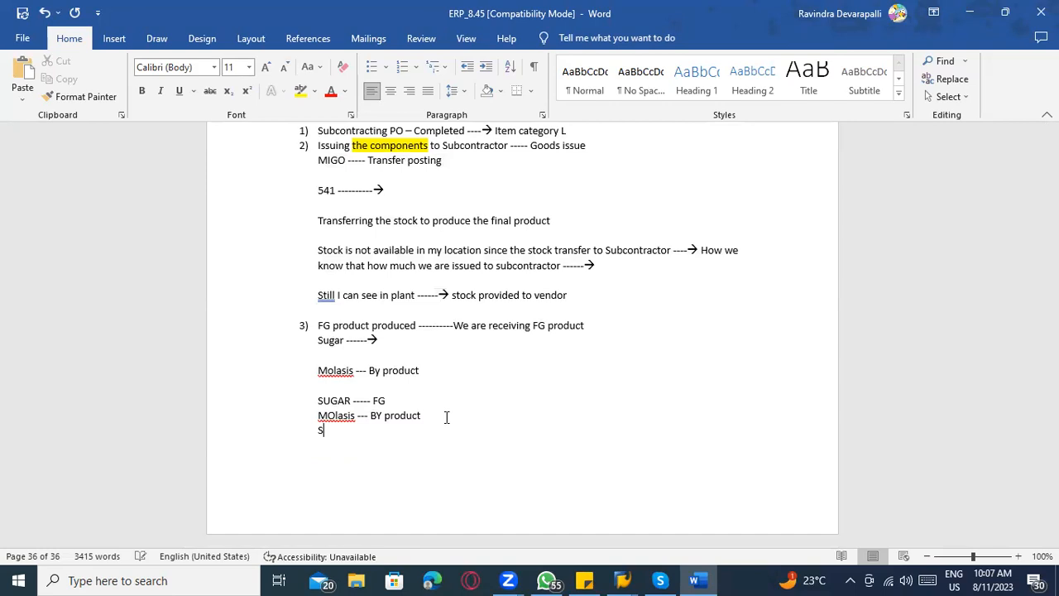
{"action": "type", "text": "ugar canes --- Consumed"}
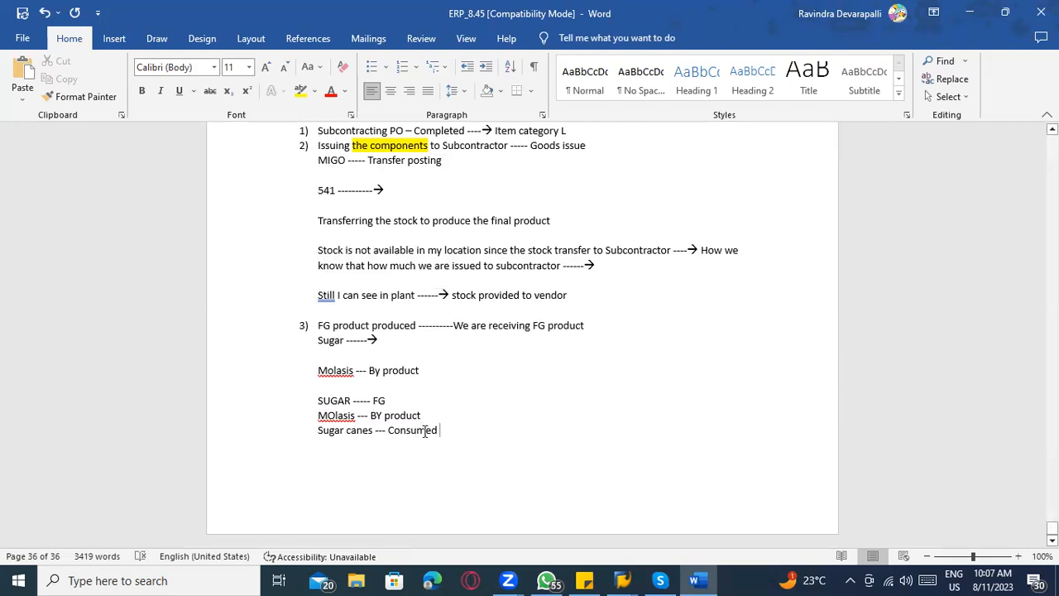
{"action": "left_click_drag", "start_coordinate": [438, 430], "coordinate": [382, 430]}
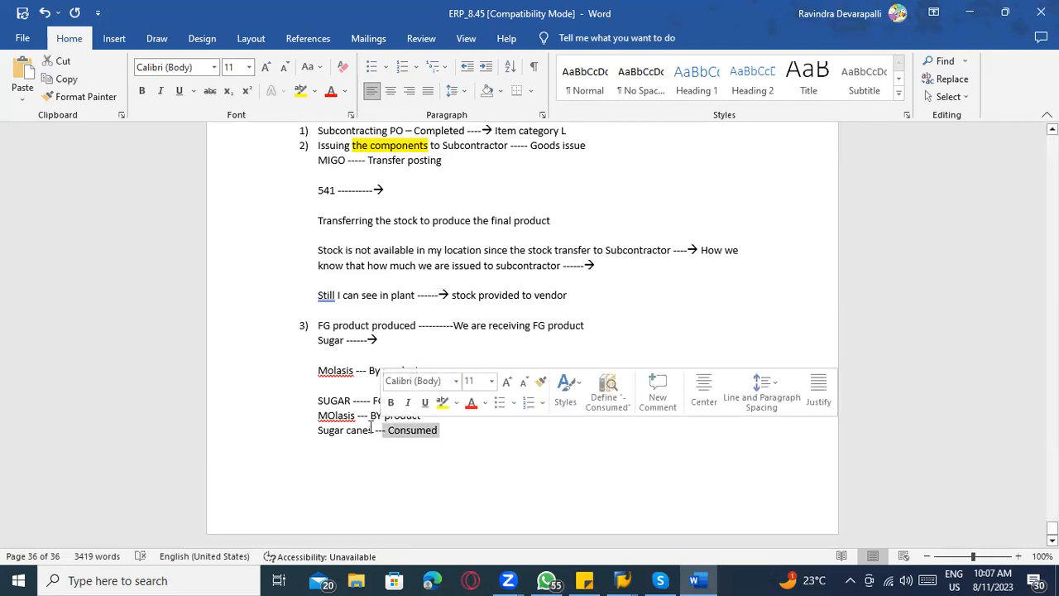
{"action": "left_click", "coordinate": [367, 421]}
{"action": "left_click_drag", "start_coordinate": [436, 416], "coordinate": [371, 415]}
Switch back to MIGO, expand the SUGAR item's subcontracting components and hide the item details.
{"action": "key", "text": "alt+Tab"}
{"action": "key", "text": "alt+Tab"}
{"action": "key", "text": "alt+Tab"}
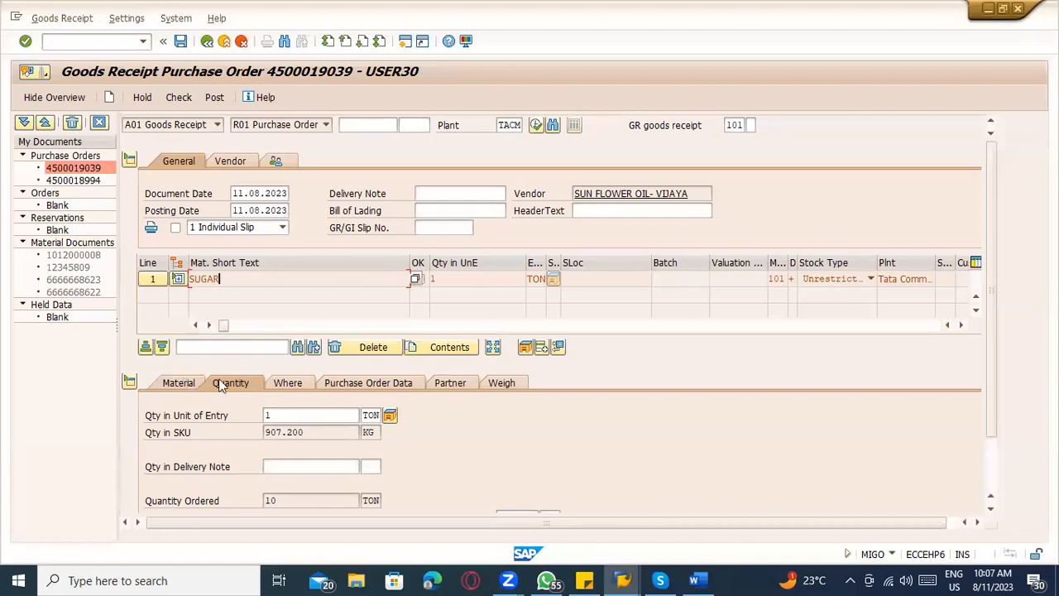
{"action": "left_click", "coordinate": [287, 381]}
{"action": "key", "text": "alt+Tab"}
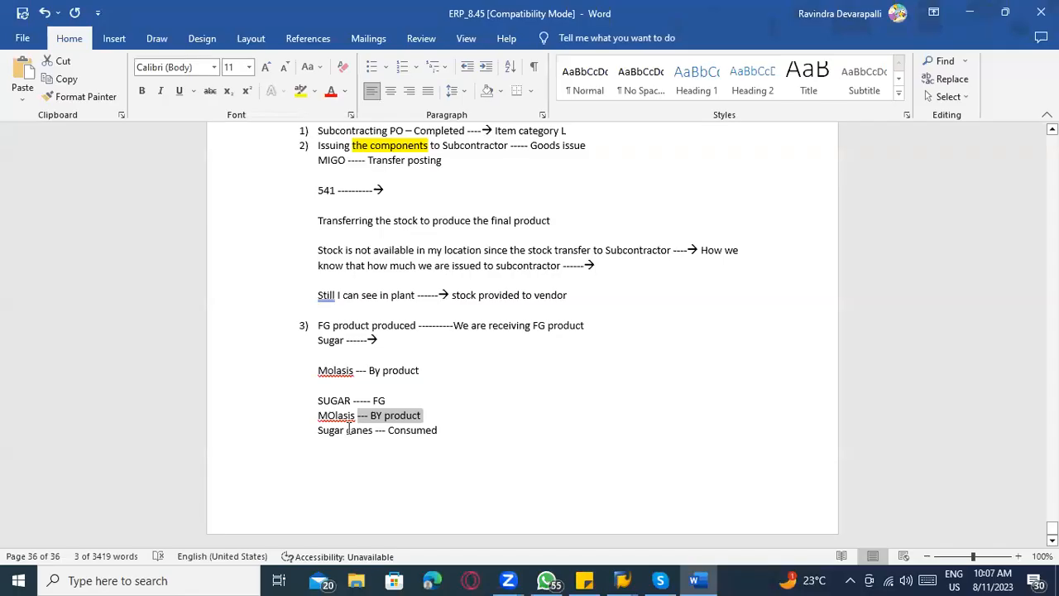
{"action": "left_click", "coordinate": [346, 430]}
{"action": "key", "text": "alt+Tab"}
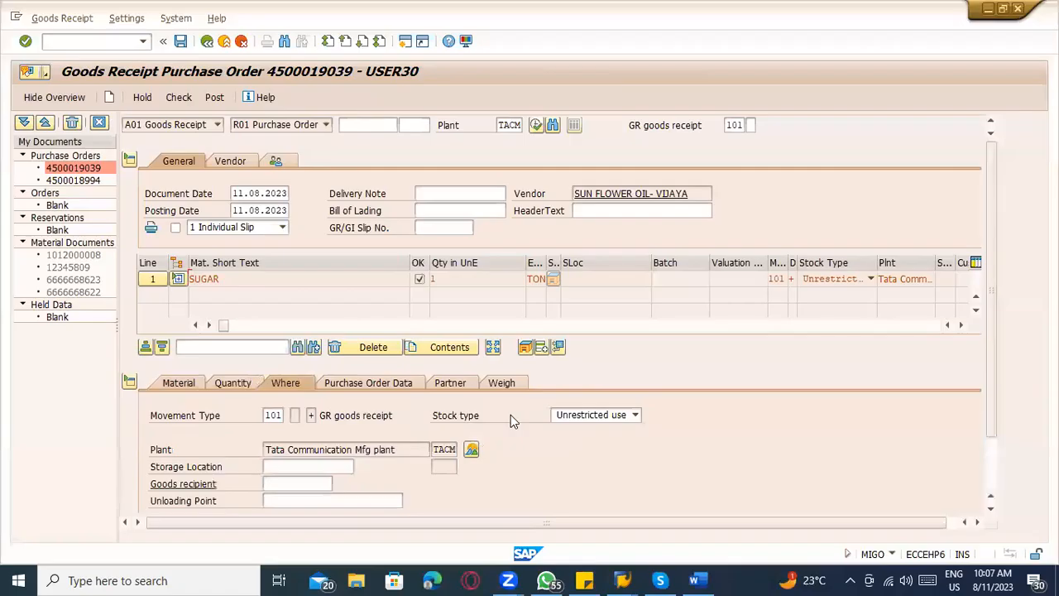
{"action": "left_click", "coordinate": [174, 278]}
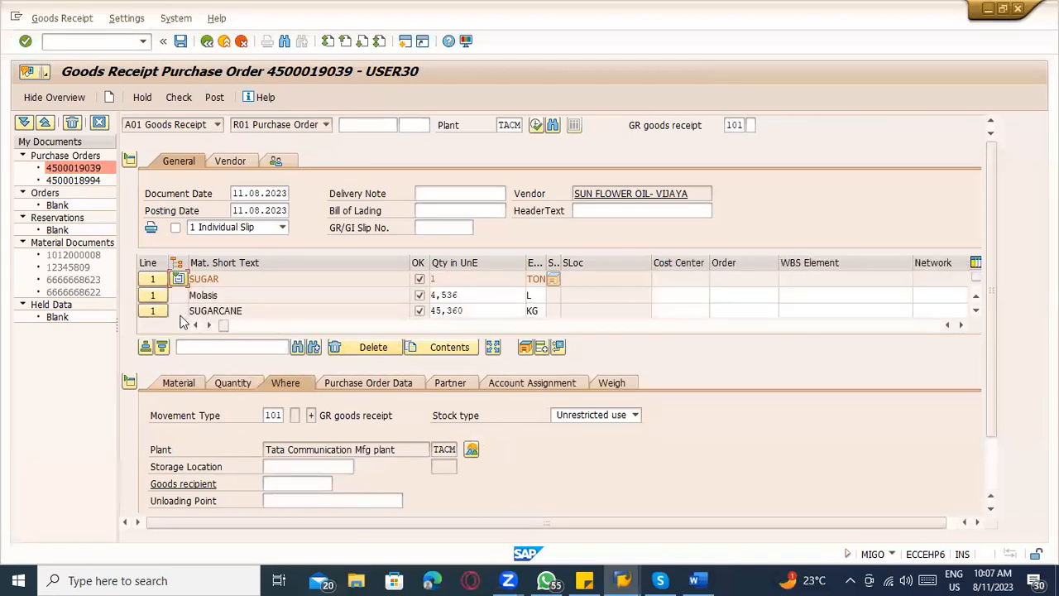
{"action": "left_click", "coordinate": [130, 381]}
Set the SUGARCANE component's consumed quantity to 10000 KG.
{"action": "double_click", "coordinate": [202, 295]}
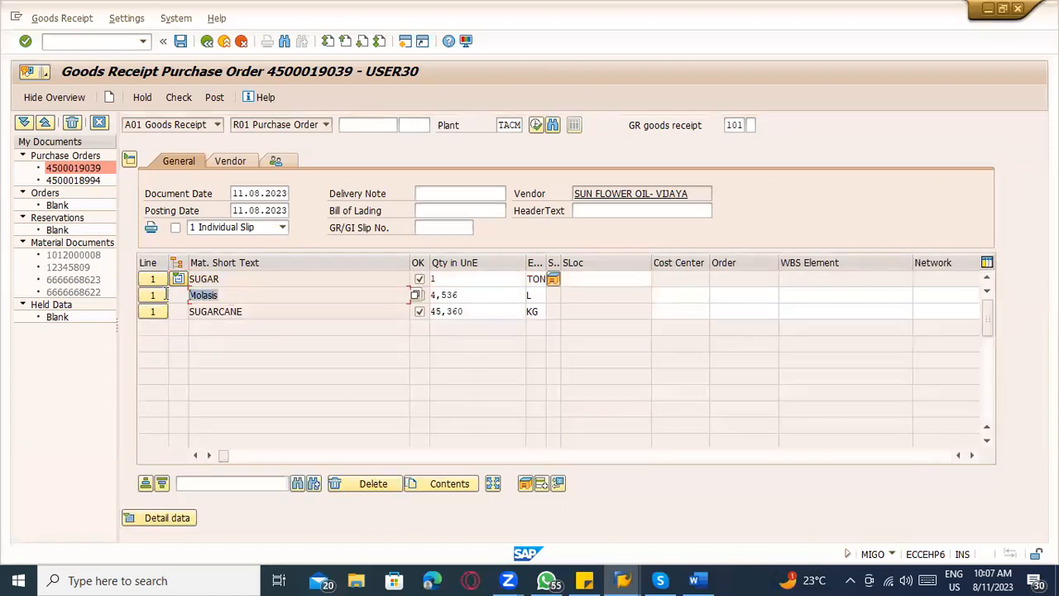
{"action": "left_click", "coordinate": [480, 294]}
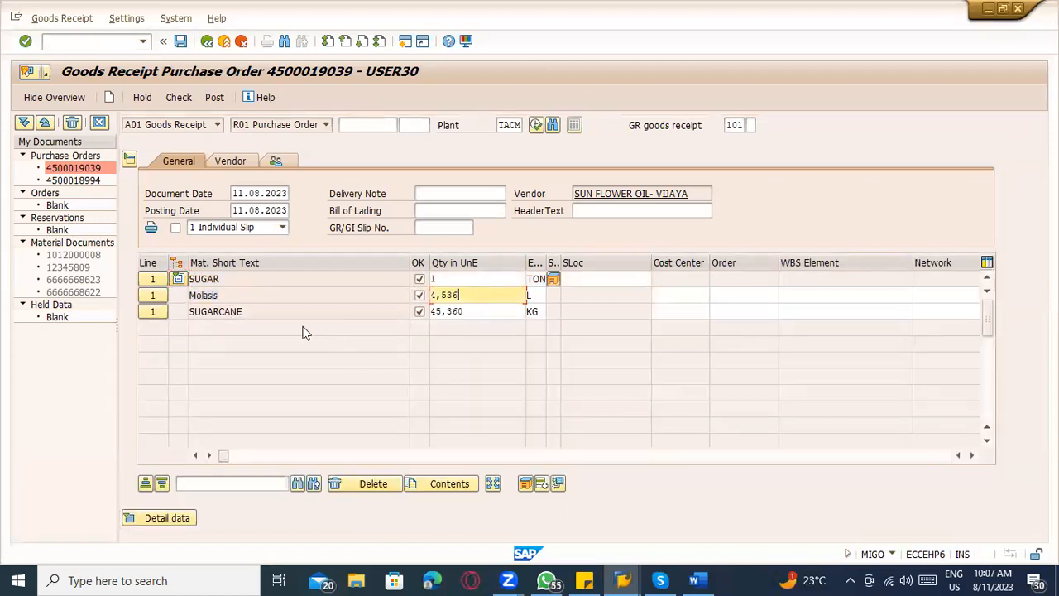
{"action": "double_click", "coordinate": [223, 312]}
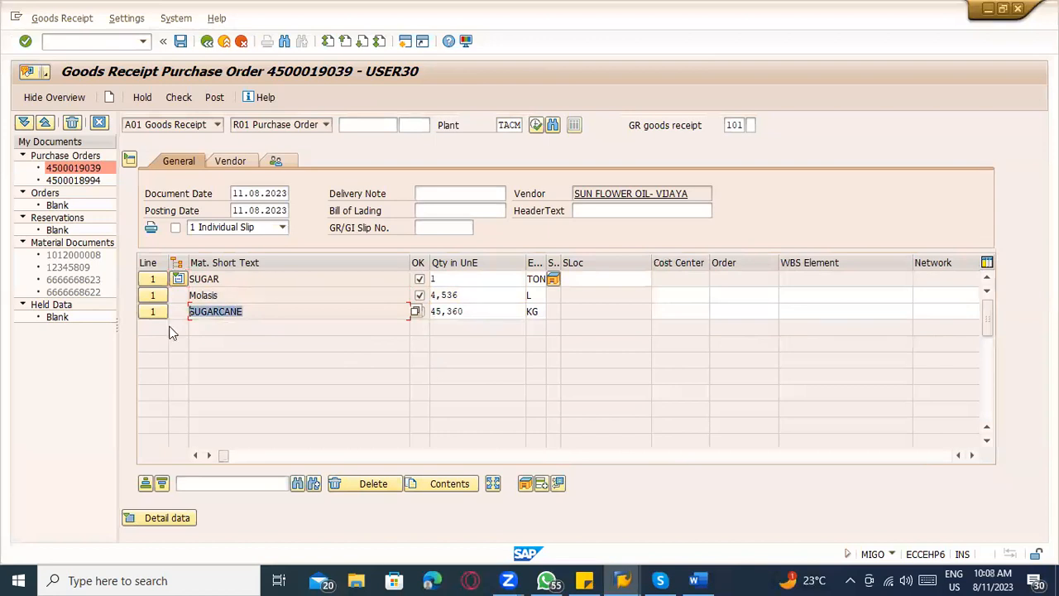
{"action": "double_click", "coordinate": [468, 311]}
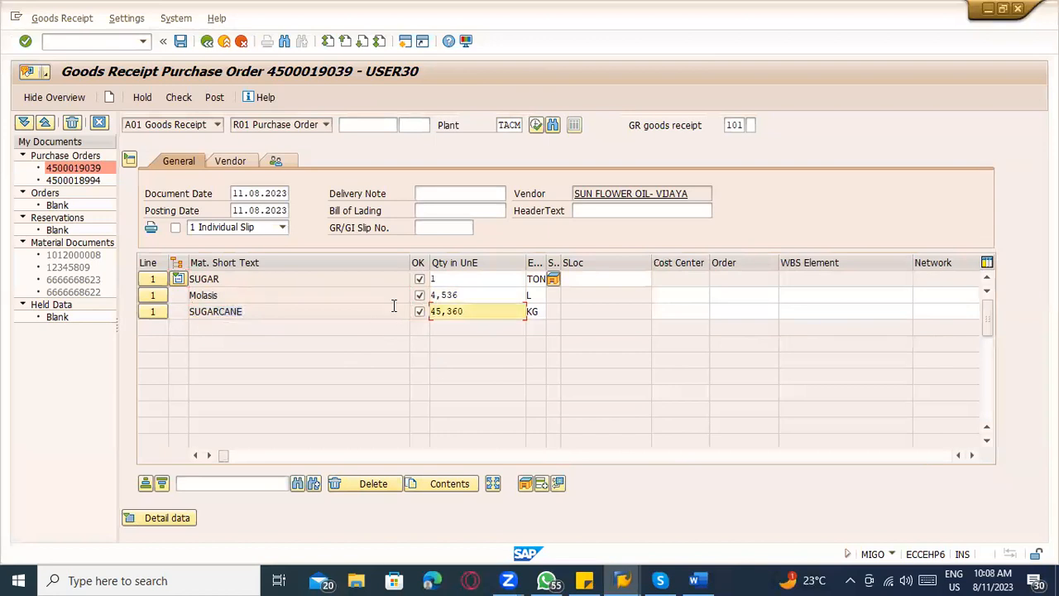
{"action": "type", "text": "10000"}
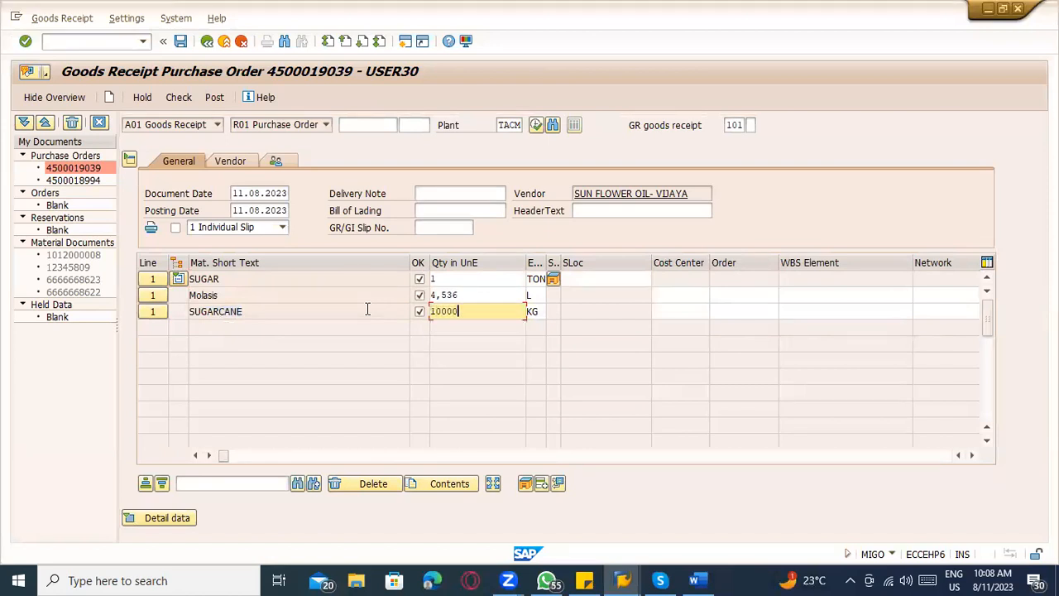
{"action": "key", "text": "Return"}
Set the Molasis by-product quantity to 500 L.
{"action": "left_click", "coordinate": [468, 316]}
{"action": "left_click_drag", "start_coordinate": [447, 281], "coordinate": [412, 281]}
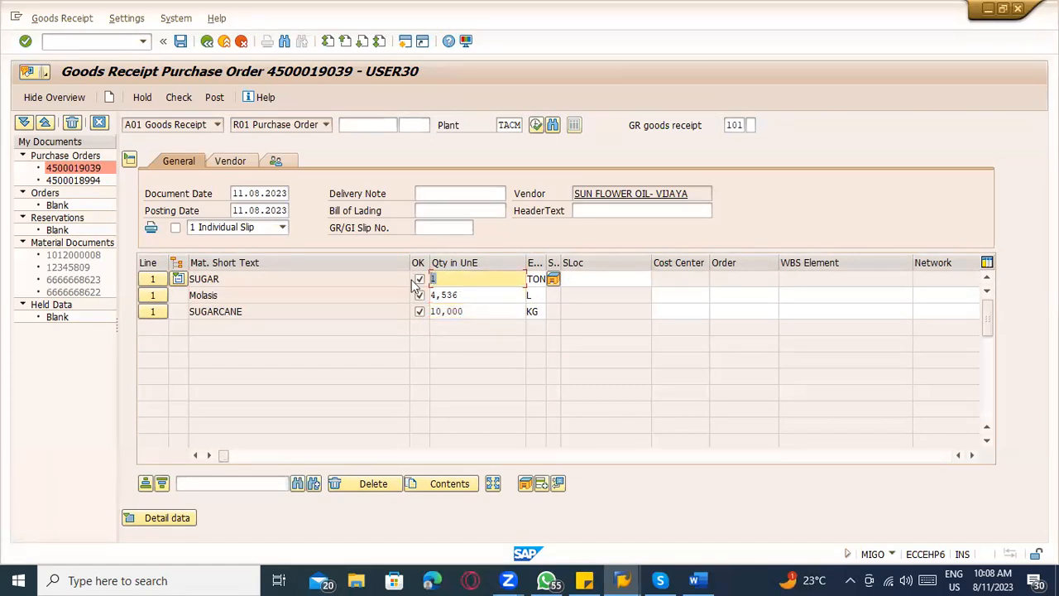
{"action": "left_click_drag", "start_coordinate": [458, 295], "coordinate": [406, 297]}
{"action": "type", "text": "1"}
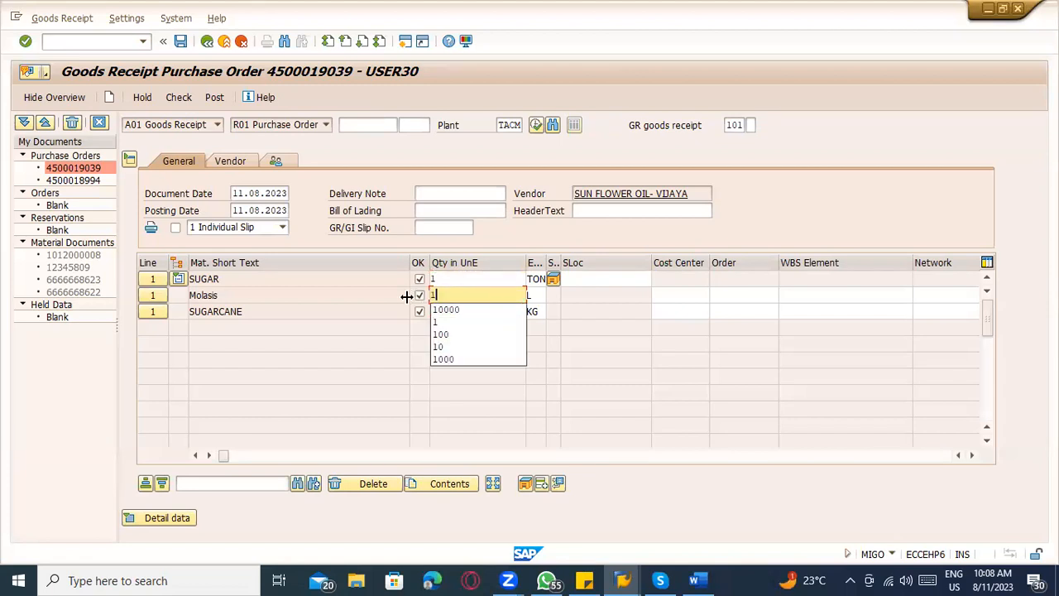
{"action": "key", "text": "BackSpace"}
{"action": "type", "text": "00"}
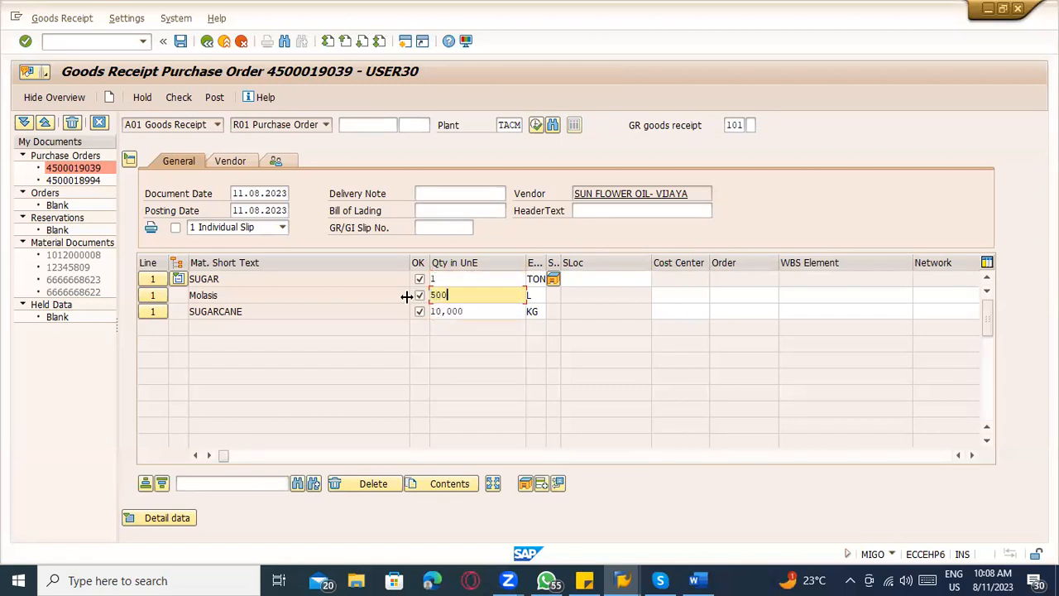
Change the SUGAR quantity in the item list to 0.250 TON.
{"action": "left_click", "coordinate": [464, 278]}
{"action": "key", "text": "BackSpace"}
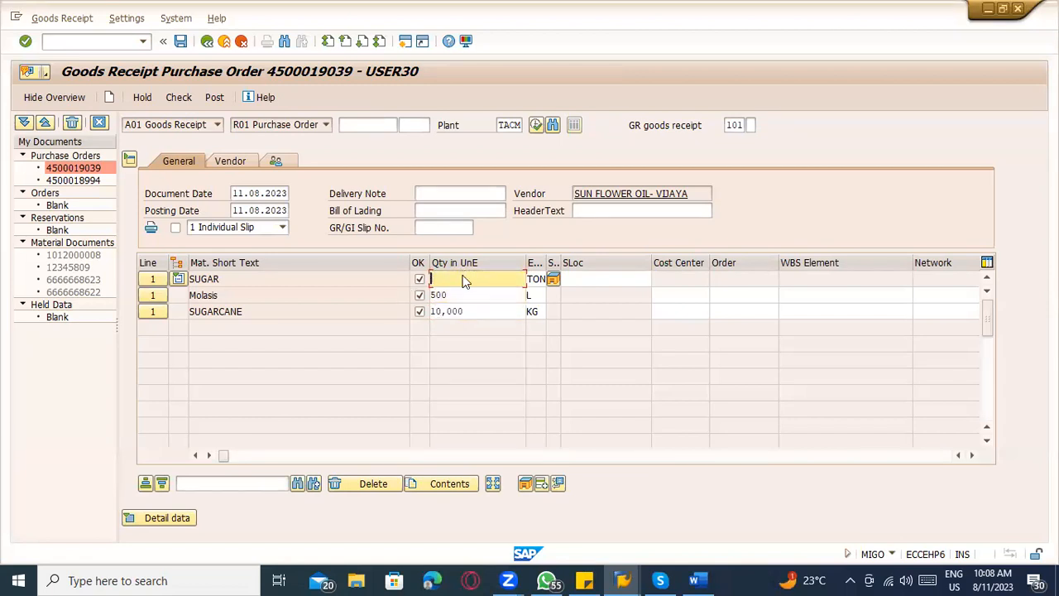
{"action": "type", "text": "0.250"}
{"action": "left_click", "coordinate": [466, 295]}
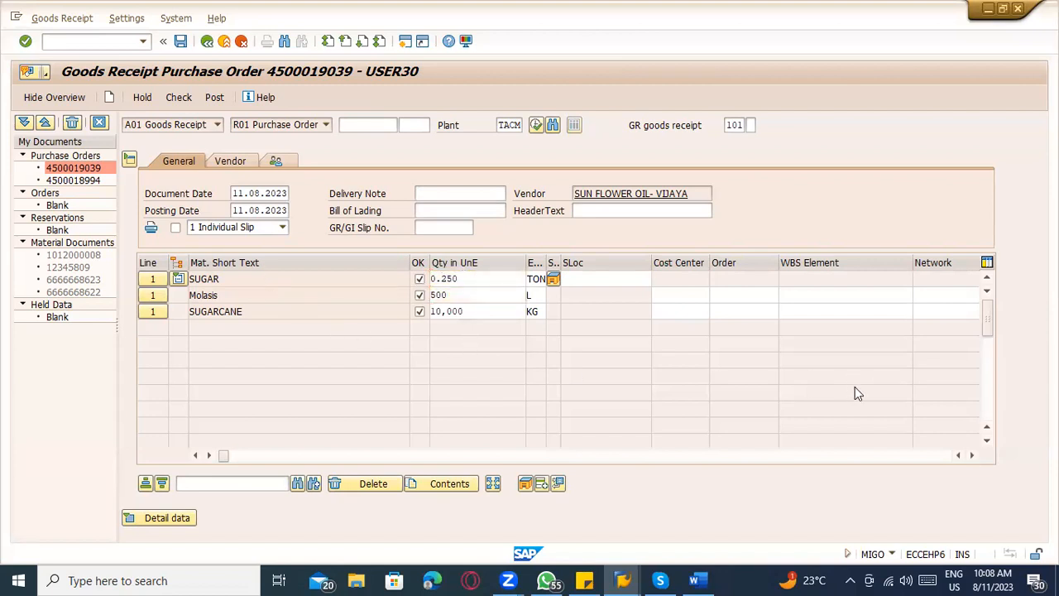
Check the entered SUGARCANE quantity and show the item details with the Where data again.
{"action": "scroll", "coordinate": [445, 317], "scroll_direction": "down", "scroll_amount": 1}
{"action": "scroll", "coordinate": [460, 295], "scroll_direction": "up", "scroll_amount": 1}
{"action": "double_click", "coordinate": [443, 311]}
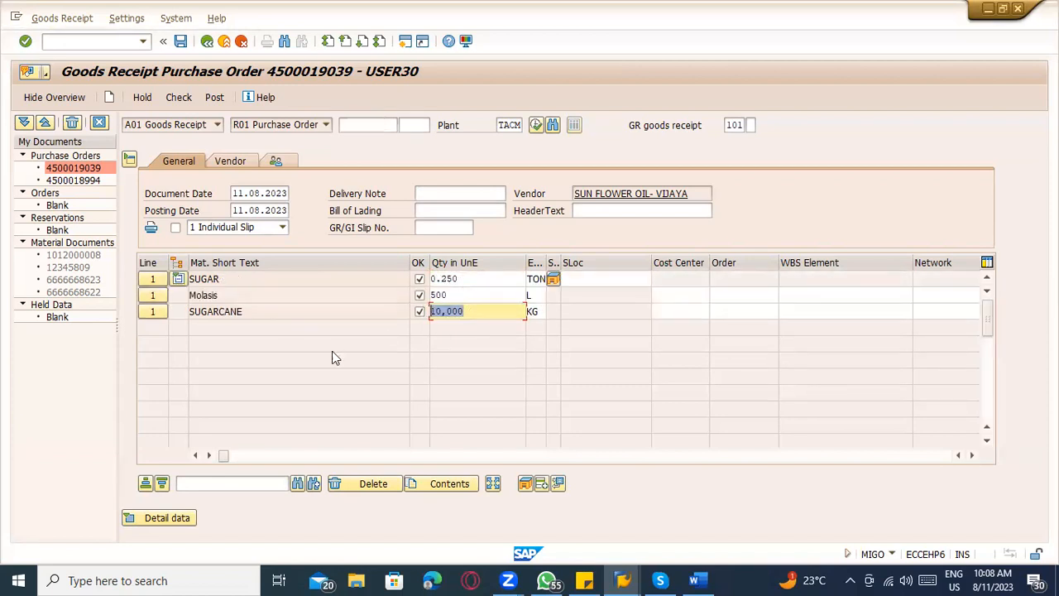
{"action": "left_click", "coordinate": [145, 517]}
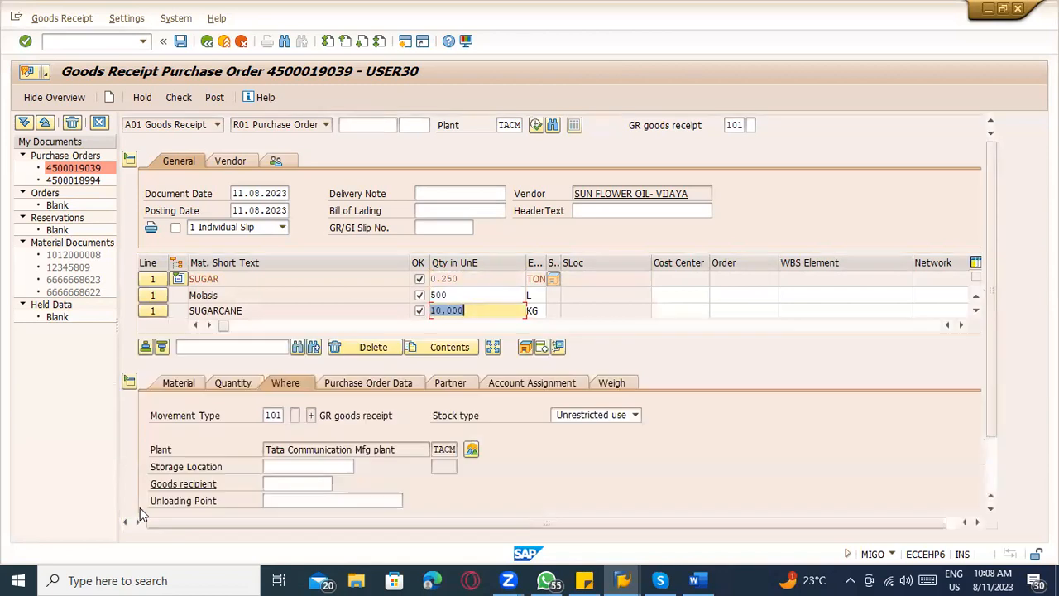
{"action": "left_click", "coordinate": [455, 279]}
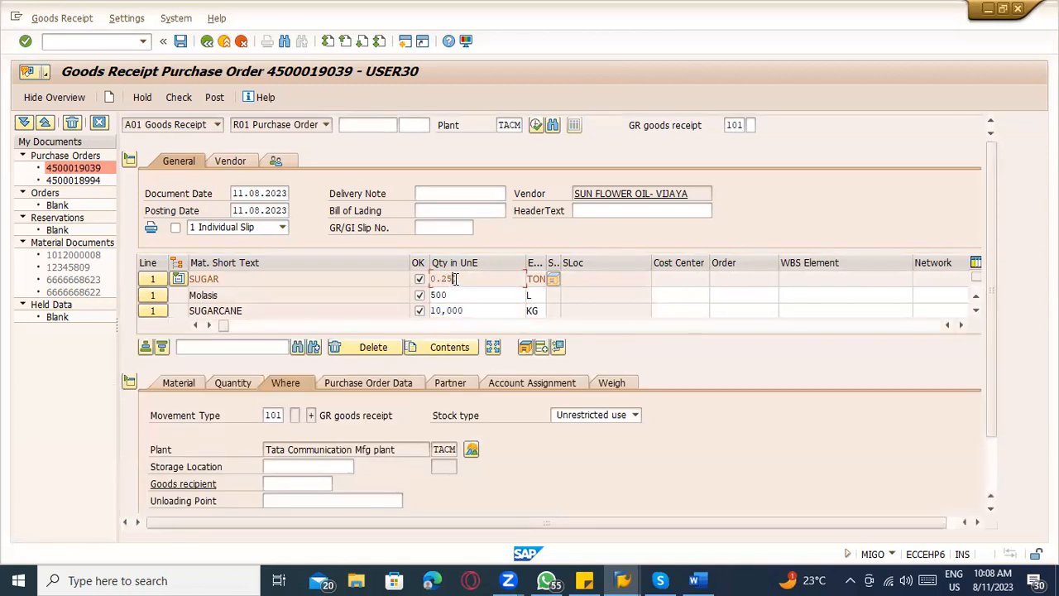
{"action": "left_click", "coordinate": [253, 295]}
{"action": "left_click", "coordinate": [258, 311]}
Switch to Word and extend the "SUGAR ----- FG" line with a row of dashes followed by 101.
{"action": "key", "text": "alt+Tab"}
{"action": "left_click", "coordinate": [418, 402]}
{"action": "type", "text": "-----------------------------------------------"}
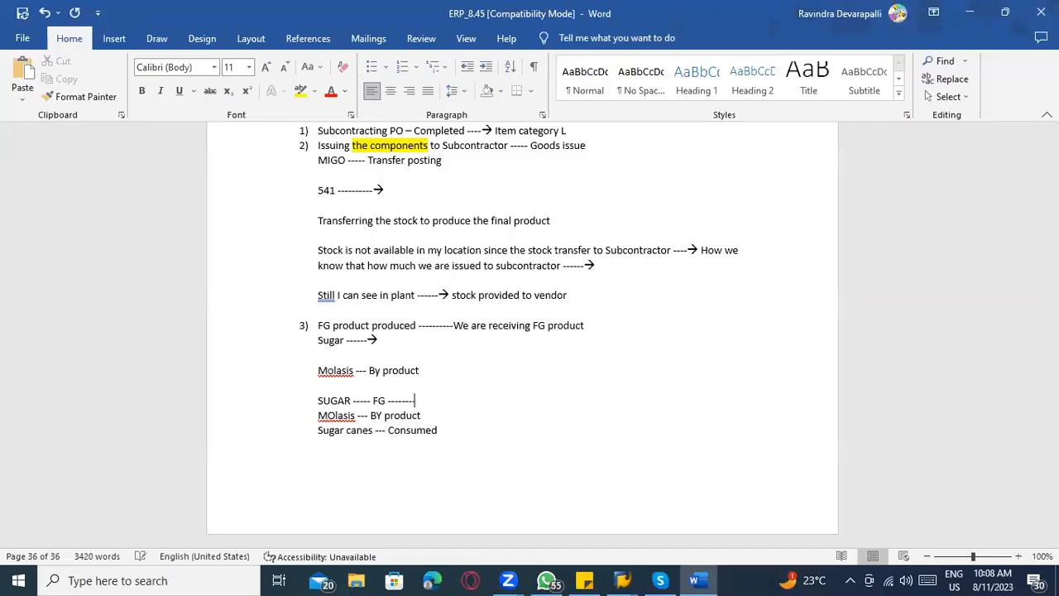
{"action": "type", "text": "101"}
Extend the "MOlasis --- BY product" and "Sugar canes --- Consumed" lines with rows of dashes.
{"action": "left_click", "coordinate": [430, 414]}
{"action": "type", "text": "---------------------------------------"}
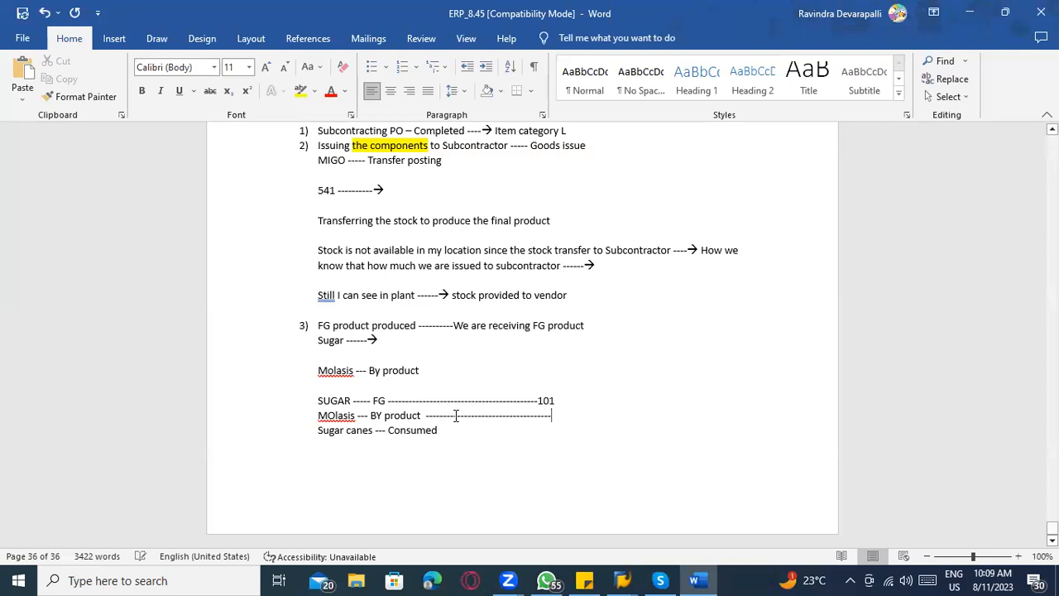
{"action": "left_click", "coordinate": [457, 436]}
{"action": "type", "text": "--------------------------------------------"}
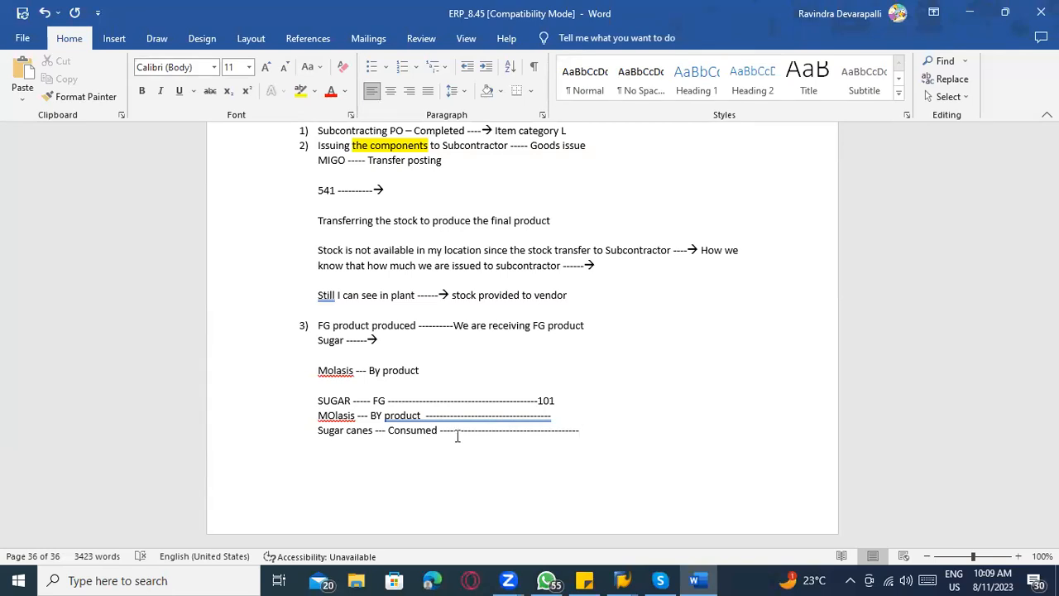
Switch to SAP and look up the movement types of the SUGAR and Molasis items in their Where details.
{"action": "key", "text": "alt+Tab"}
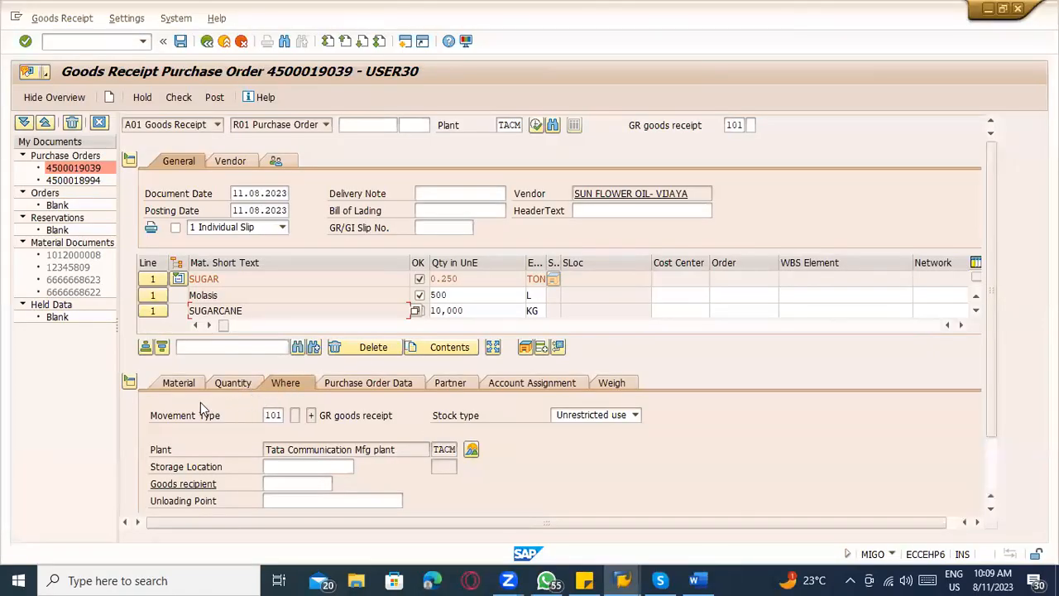
{"action": "left_click", "coordinate": [182, 385]}
{"action": "left_click", "coordinate": [290, 415]}
{"action": "left_click", "coordinate": [282, 385]}
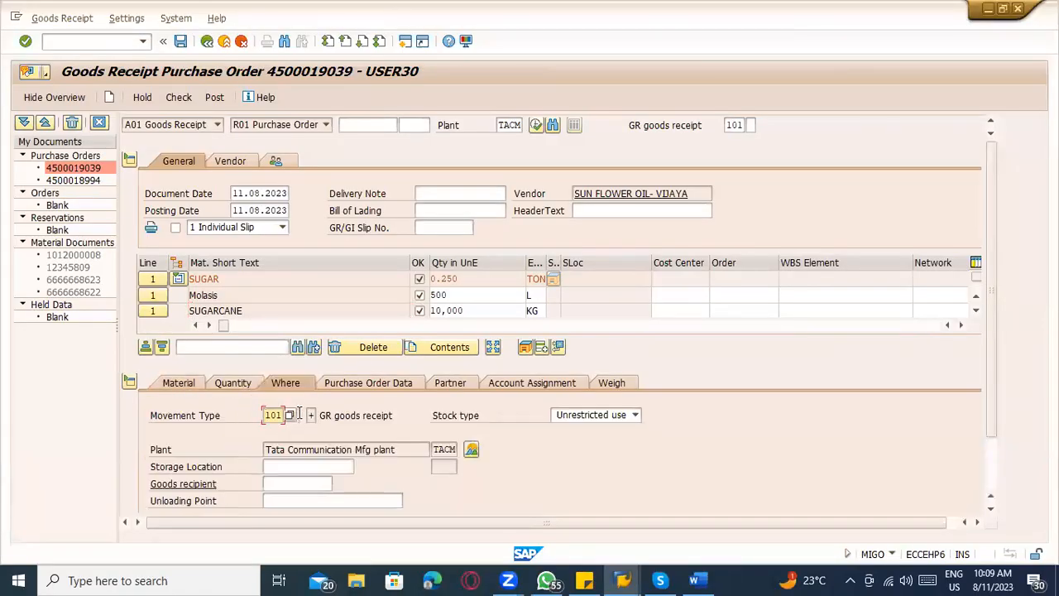
{"action": "left_click", "coordinate": [154, 298]}
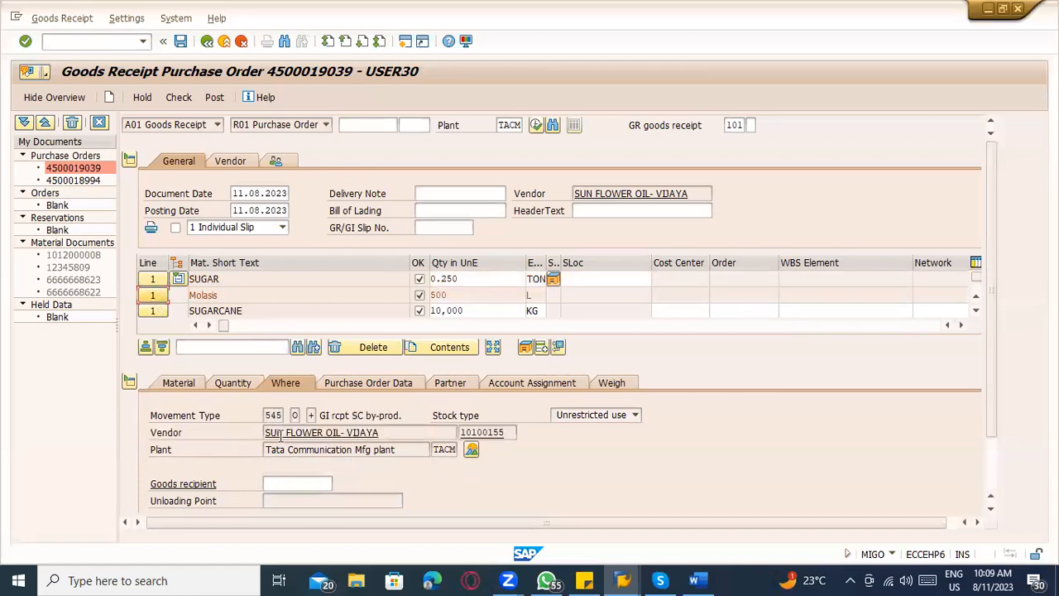
{"action": "double_click", "coordinate": [272, 416]}
Switch to Word and add 545 O after the dashes on the MOlasis by-product line.
{"action": "key", "text": "alt+Tab"}
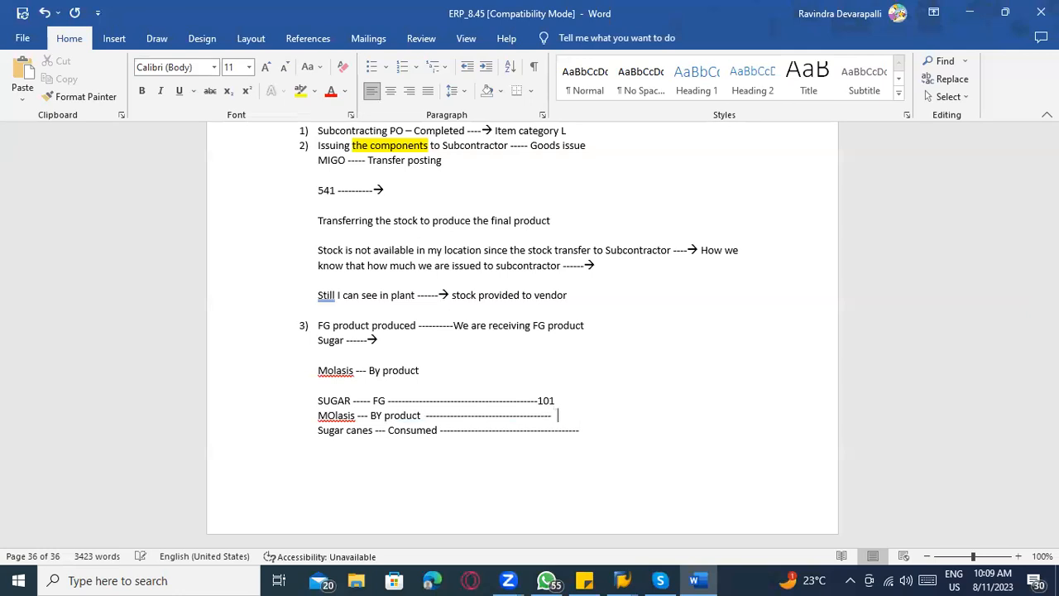
{"action": "type", "text": "545 O"}
Switch to SAP, review the Molasis movement type description, and display the SUGARCANE item's movement type.
{"action": "key", "text": "alt+Tab"}
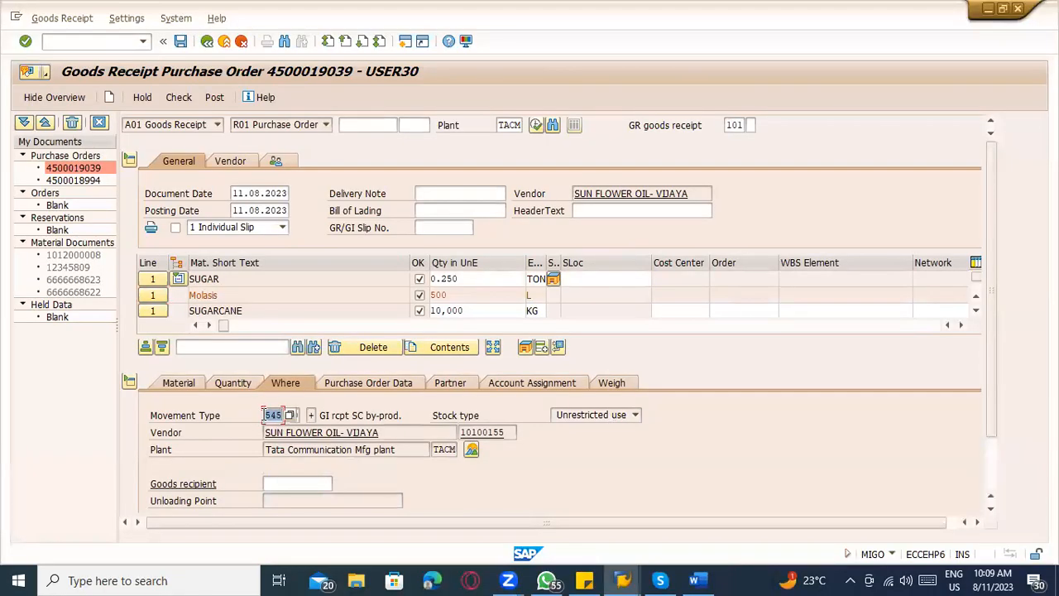
{"action": "left_click", "coordinate": [395, 411]}
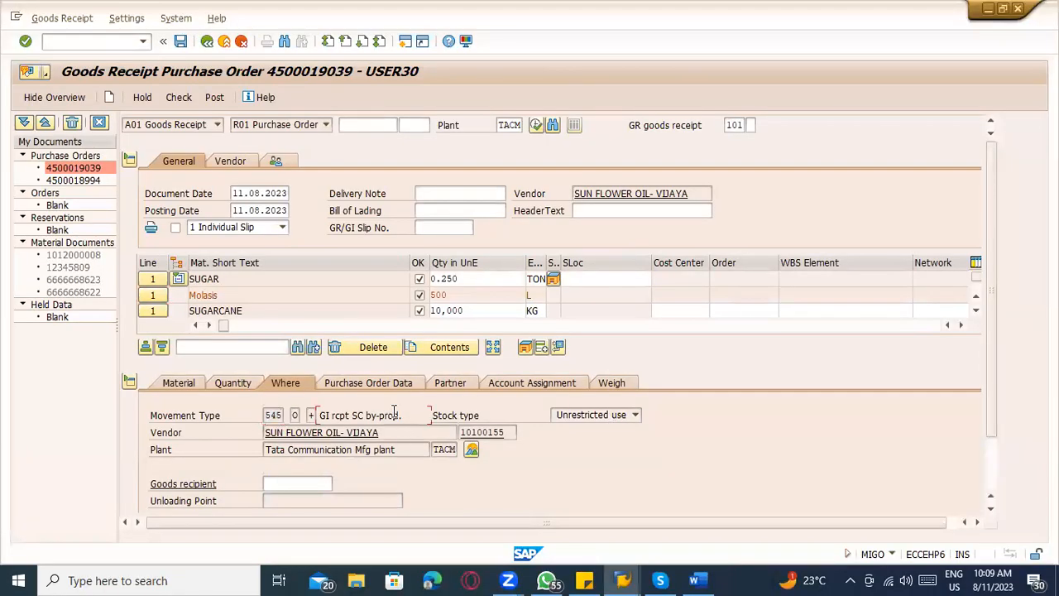
{"action": "left_click", "coordinate": [156, 312]}
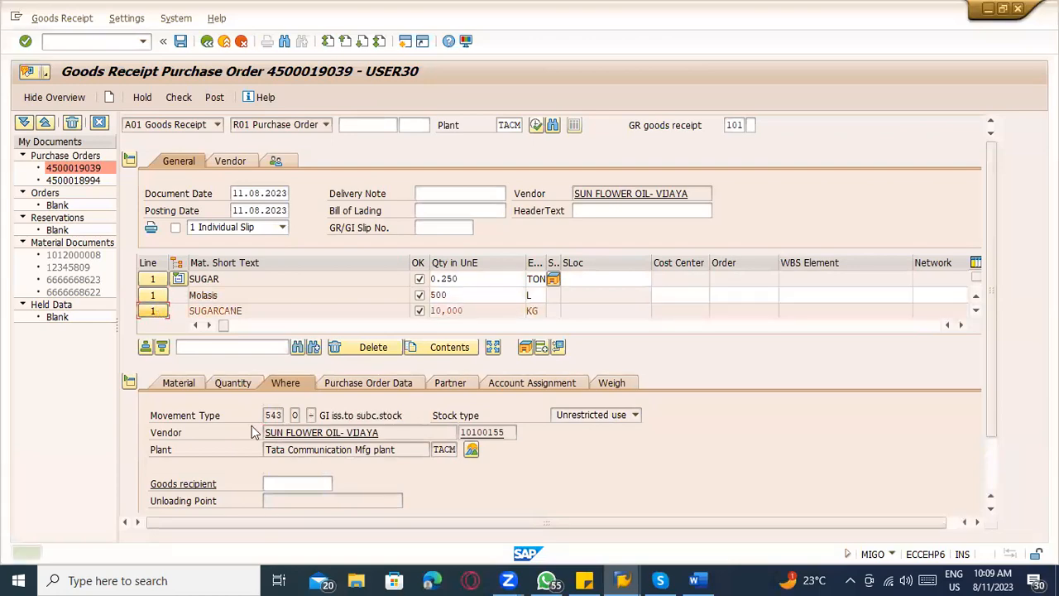
Switch to Word and add "543 O ( Consumption)" after the dashes on the Sugar canes line.
{"action": "key", "text": "alt+Tab"}
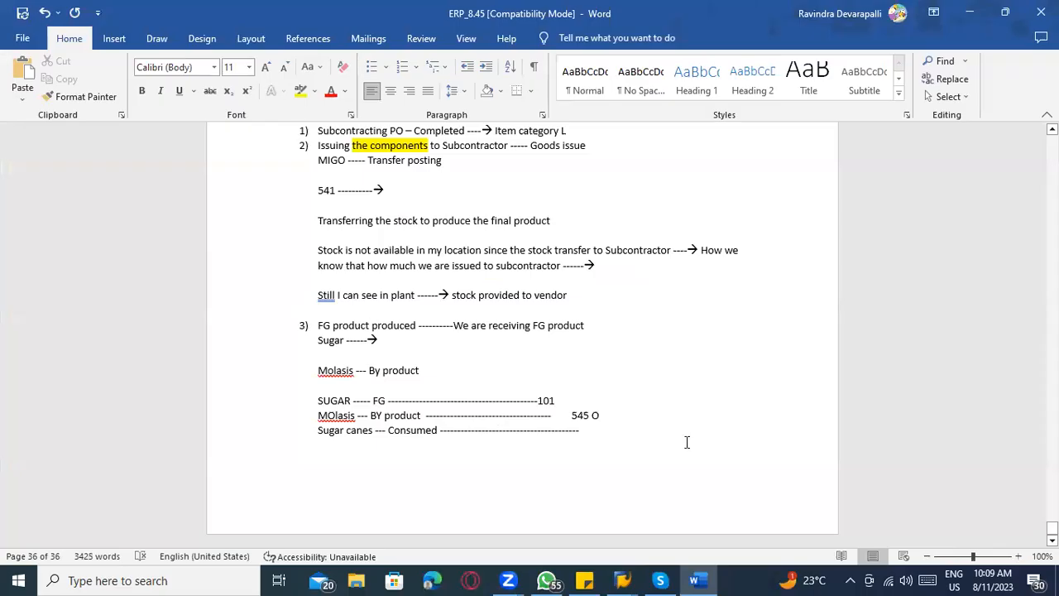
{"action": "type", "text": "54"}
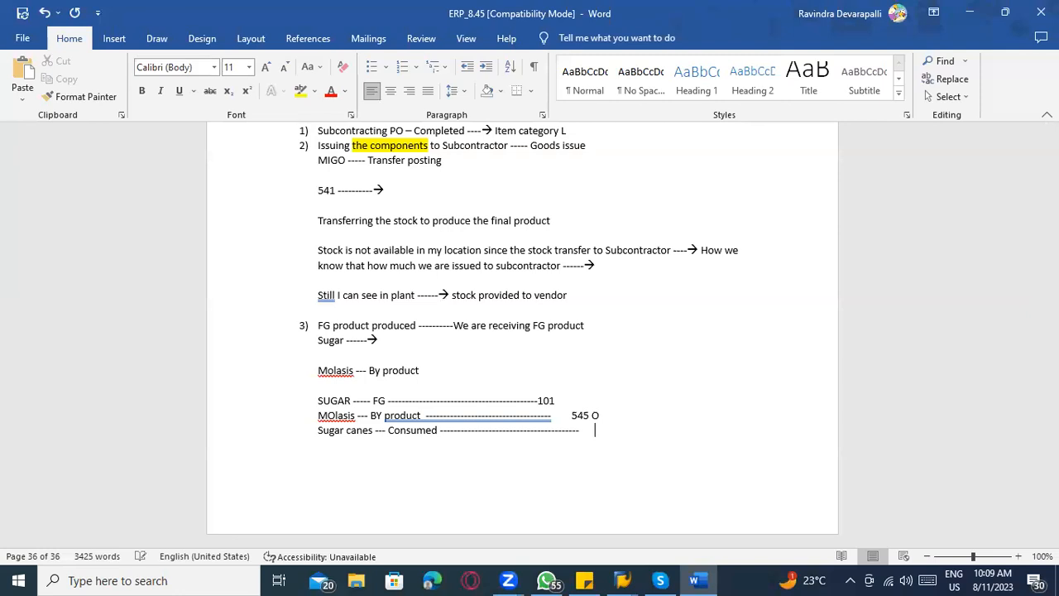
{"action": "type", "text": "3 O ( O"}
{"action": "key", "text": "BackSpace"}
{"action": "type", "text": "Comsu"}
{"action": "key", "text": "BackSpace"}
{"action": "key", "text": "BackSpace"}
{"action": "key", "text": "BackSpace"}
{"action": "type", "text": "nsumption)"}
{"action": "right_click", "coordinate": [643, 430]}
Highlight the 541 line and the "543 O ( Consumption)" entry on the Sugar canes line in yellow.
{"action": "scroll", "coordinate": [733, 373], "scroll_direction": "up", "scroll_amount": 2}
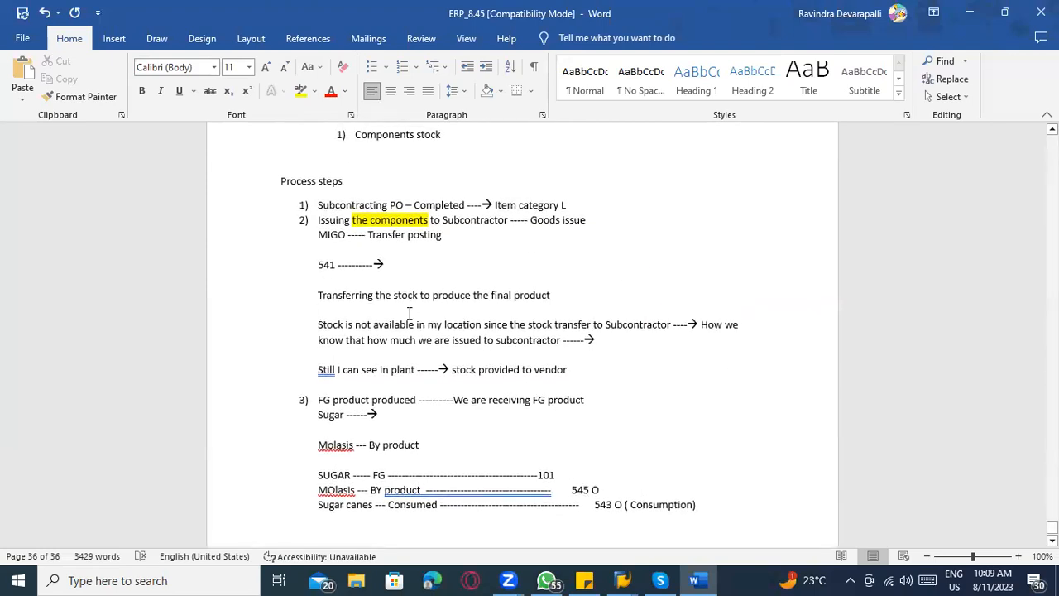
{"action": "triple_click", "coordinate": [313, 263]}
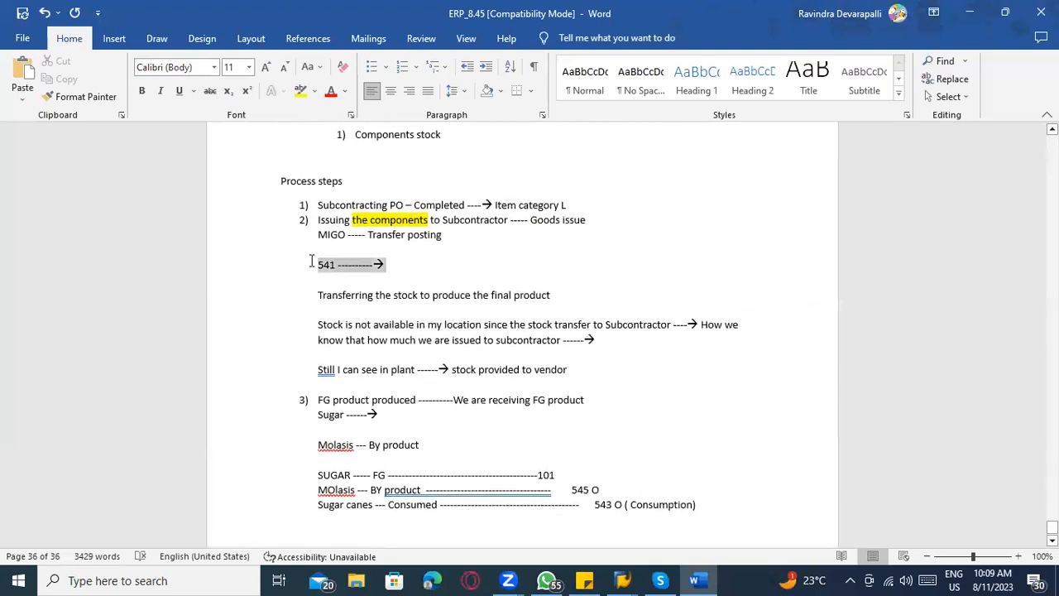
{"action": "left_click", "coordinate": [301, 92]}
{"action": "scroll", "coordinate": [631, 455], "scroll_direction": "down", "scroll_amount": 2}
{"action": "left_click", "coordinate": [598, 430]}
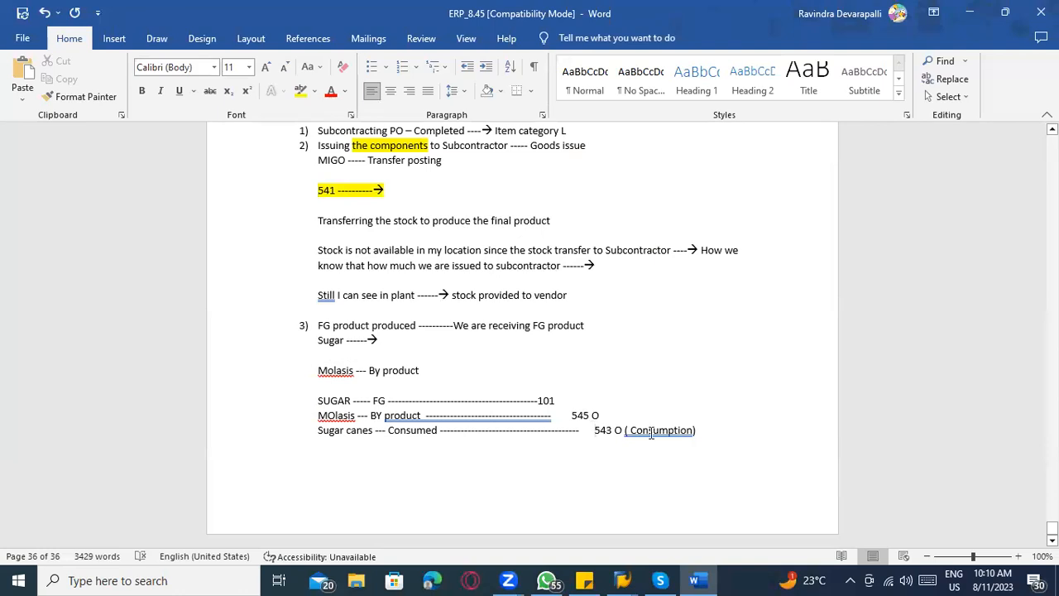
{"action": "left_click_drag", "start_coordinate": [652, 434], "coordinate": [594, 430]}
{"action": "left_click", "coordinate": [300, 93]}
{"action": "left_click", "coordinate": [385, 325]}
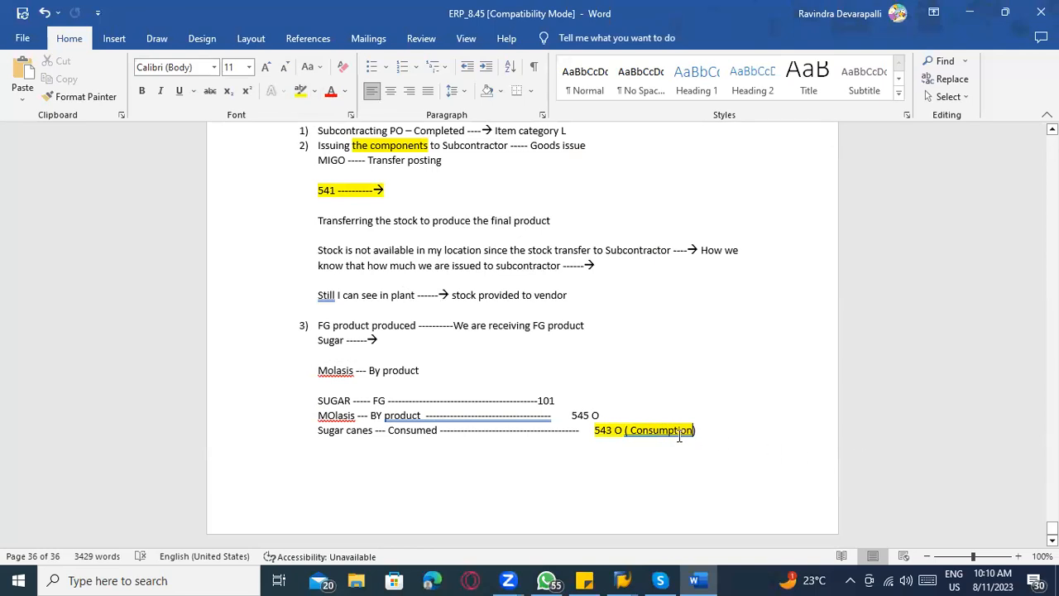
{"action": "left_click", "coordinate": [608, 430]}
{"action": "left_click", "coordinate": [592, 416]}
{"action": "left_click", "coordinate": [535, 401]}
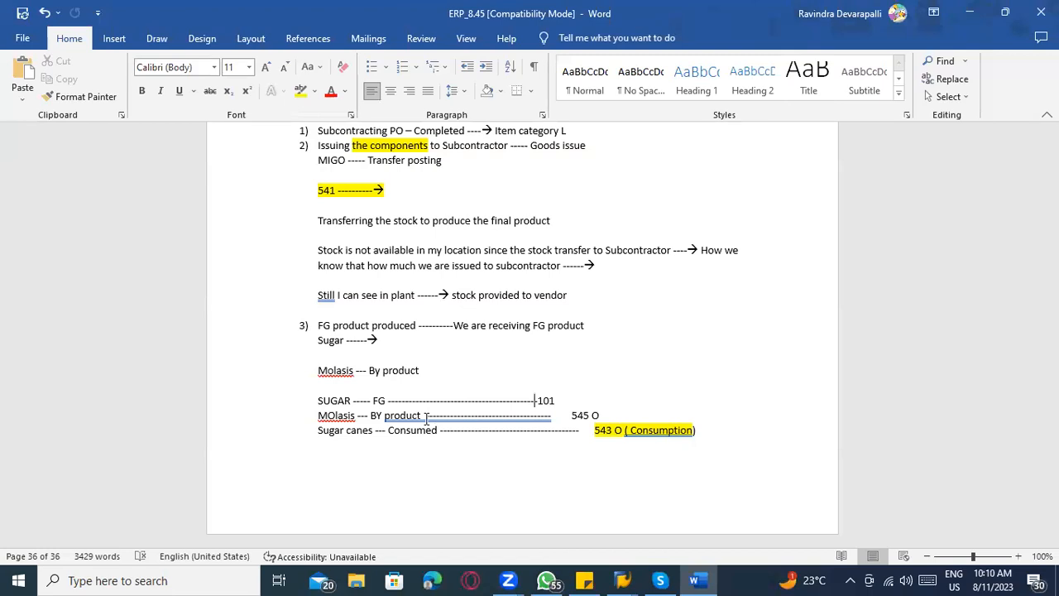
Switch to SAP and review the SUGARCANE quantity details and the entered SUGAR and Molasis quantities.
{"action": "key", "text": "alt+Tab"}
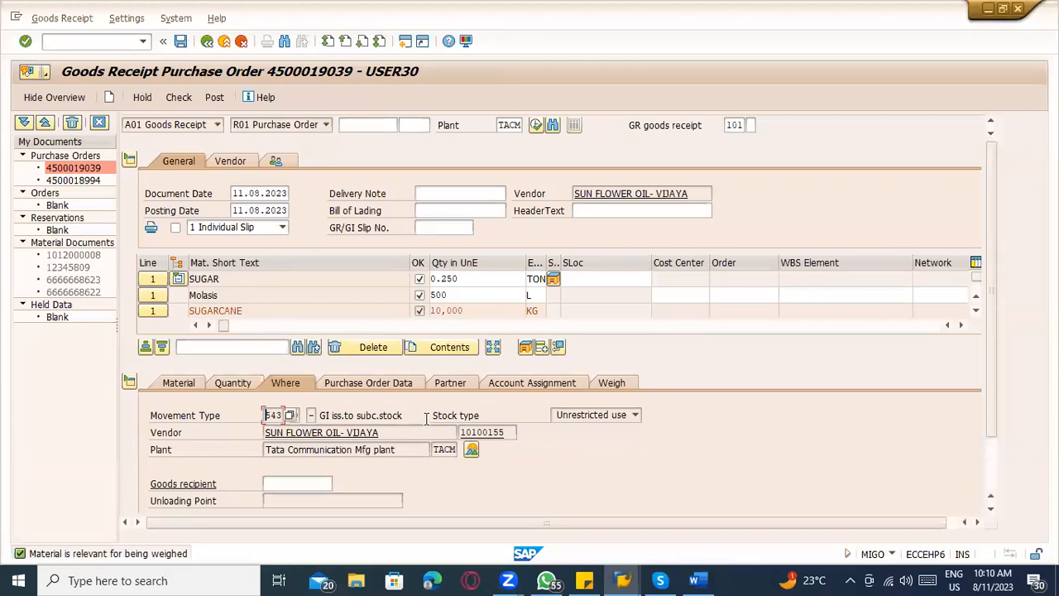
{"action": "left_click", "coordinate": [177, 390]}
{"action": "left_click", "coordinate": [232, 383]}
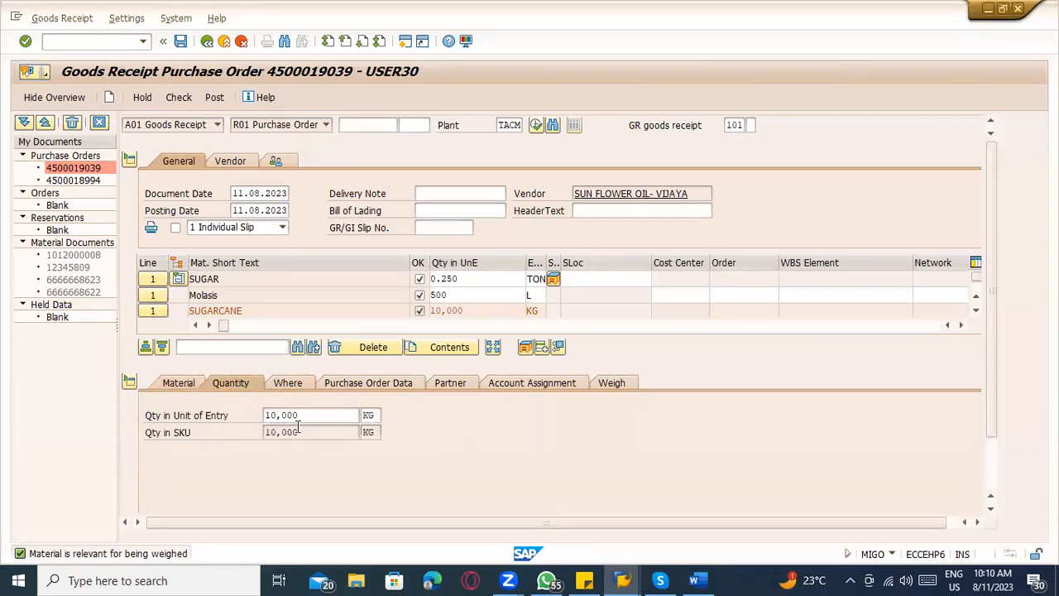
{"action": "left_click_drag", "start_coordinate": [308, 415], "coordinate": [196, 443]}
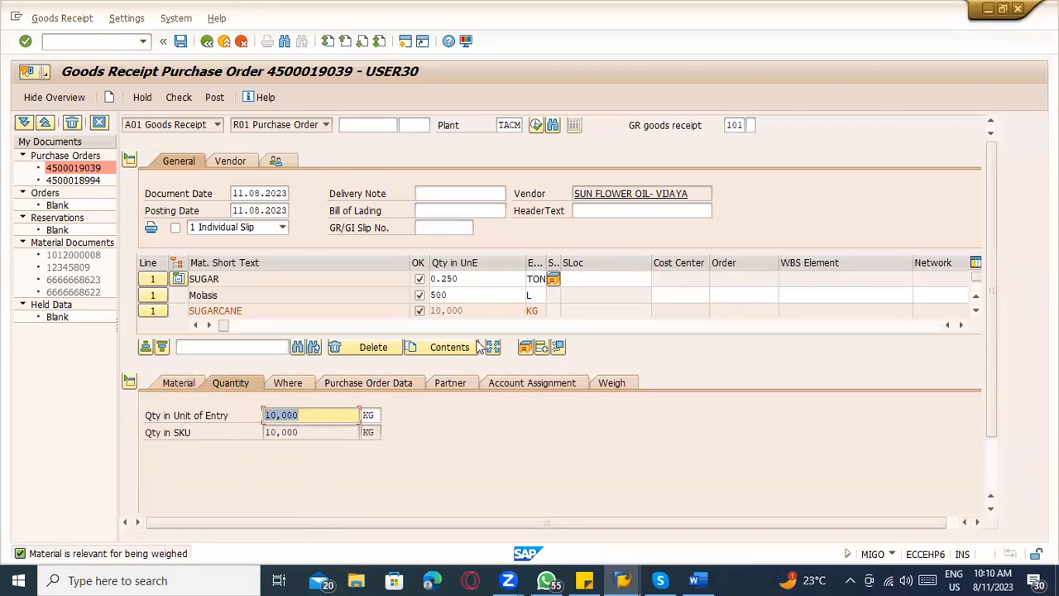
{"action": "left_click_drag", "start_coordinate": [461, 310], "coordinate": [437, 310]}
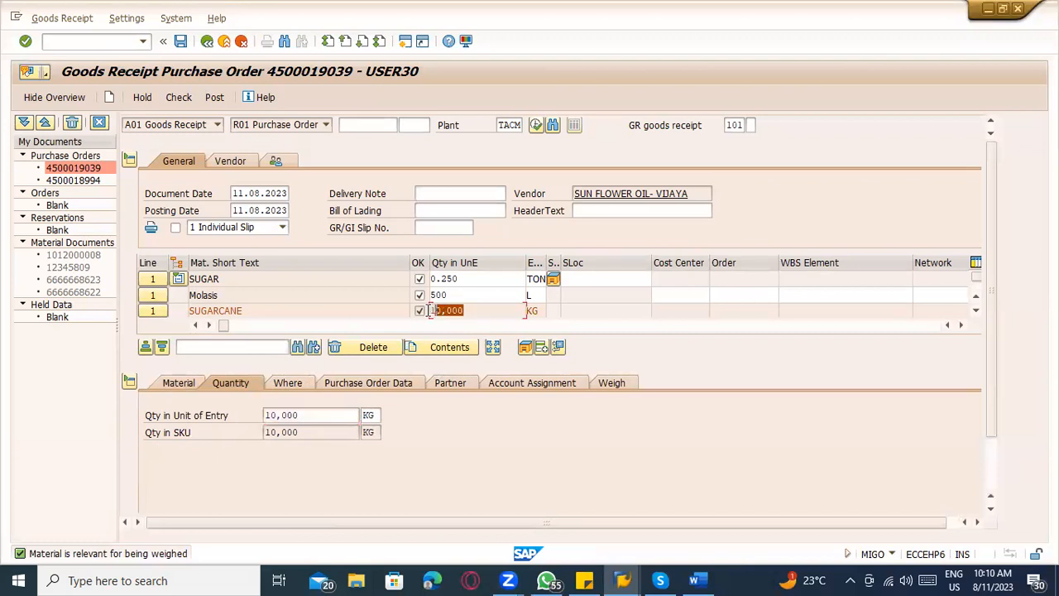
{"action": "left_click", "coordinate": [468, 311]}
{"action": "left_click_drag", "start_coordinate": [475, 282], "coordinate": [423, 282]}
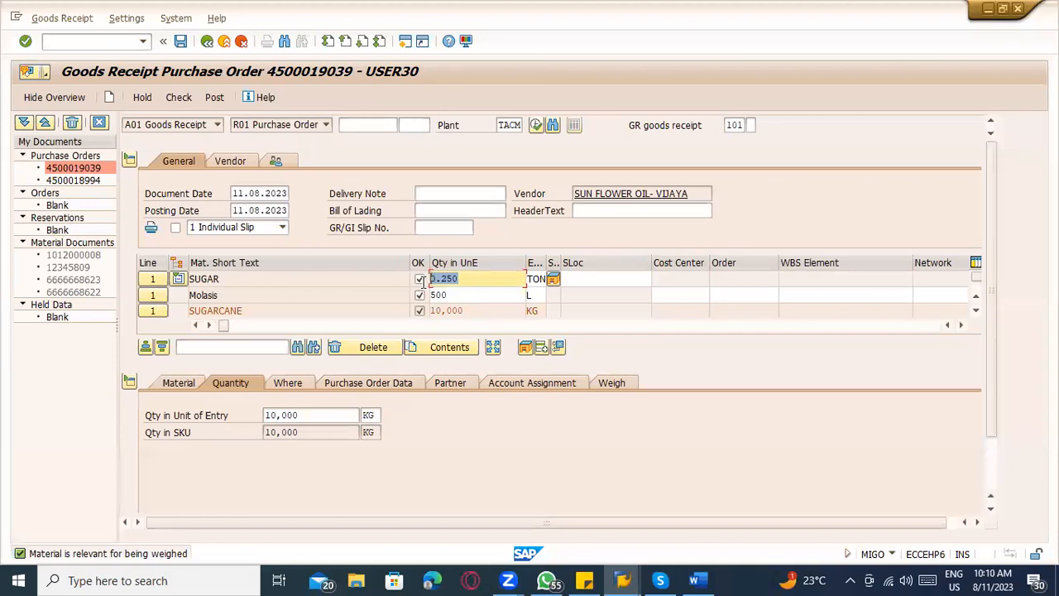
{"action": "left_click_drag", "start_coordinate": [467, 296], "coordinate": [427, 301]}
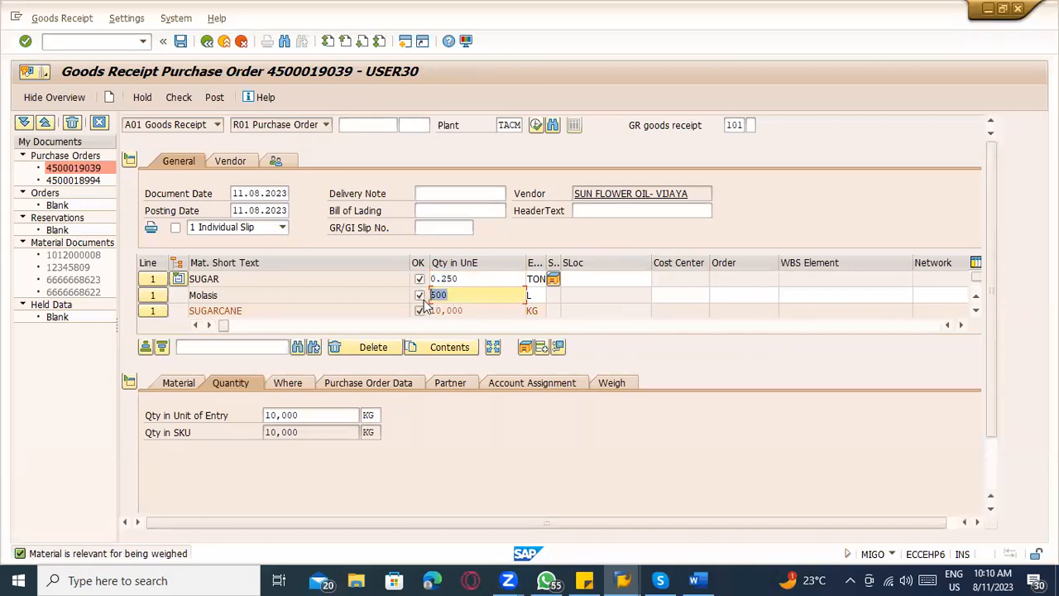
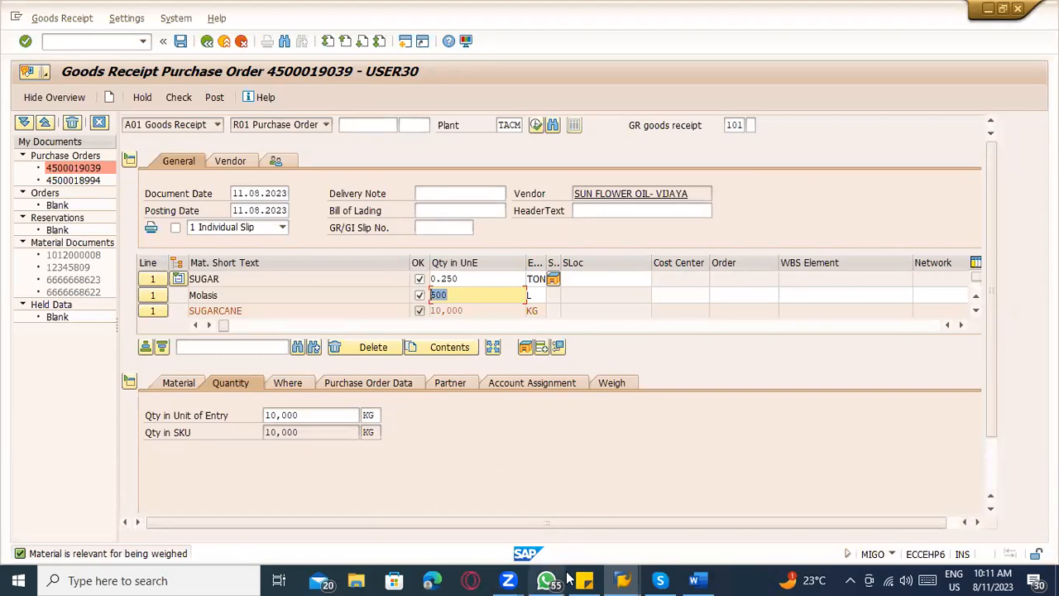
Switch to the idle SAP session, run transaction MMBE, and display the stock overview for material SUGARCANE.
{"action": "mouse_move", "coordinate": [623, 580]}
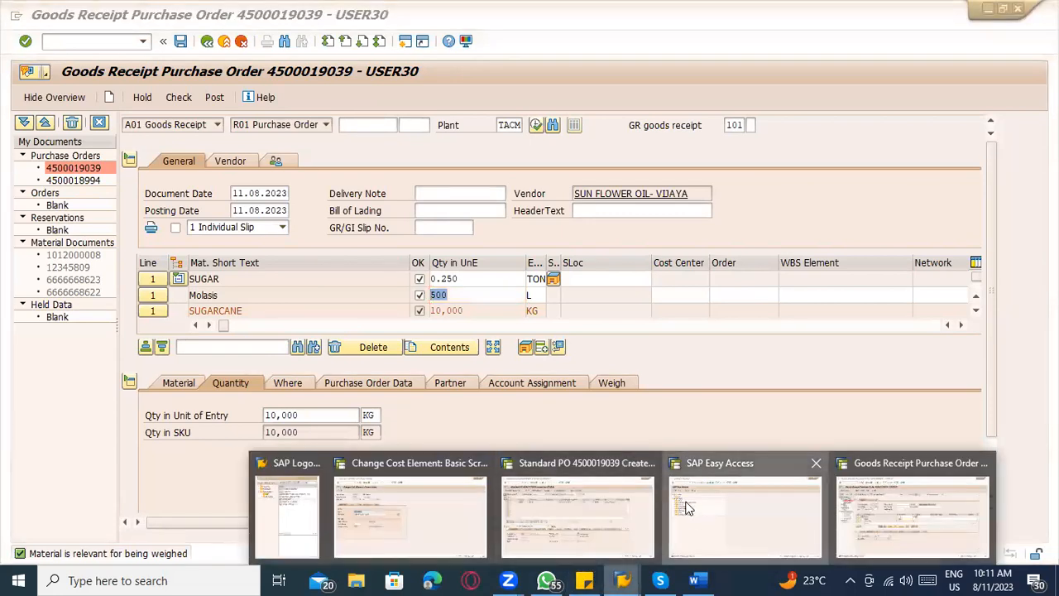
{"action": "left_click", "coordinate": [744, 529]}
{"action": "type", "text": "mmbe"}
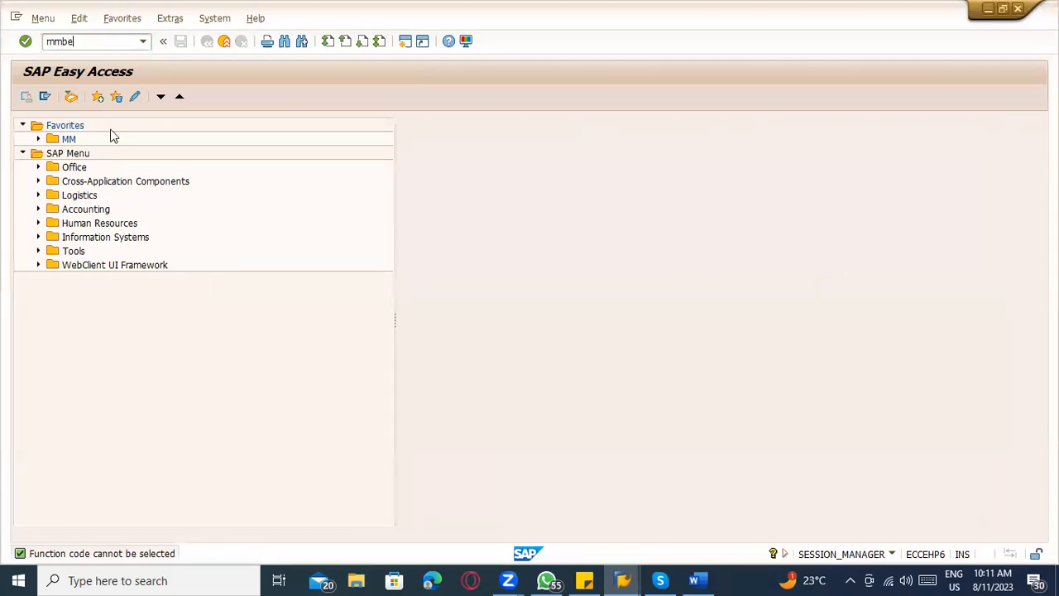
{"action": "key", "text": "Return"}
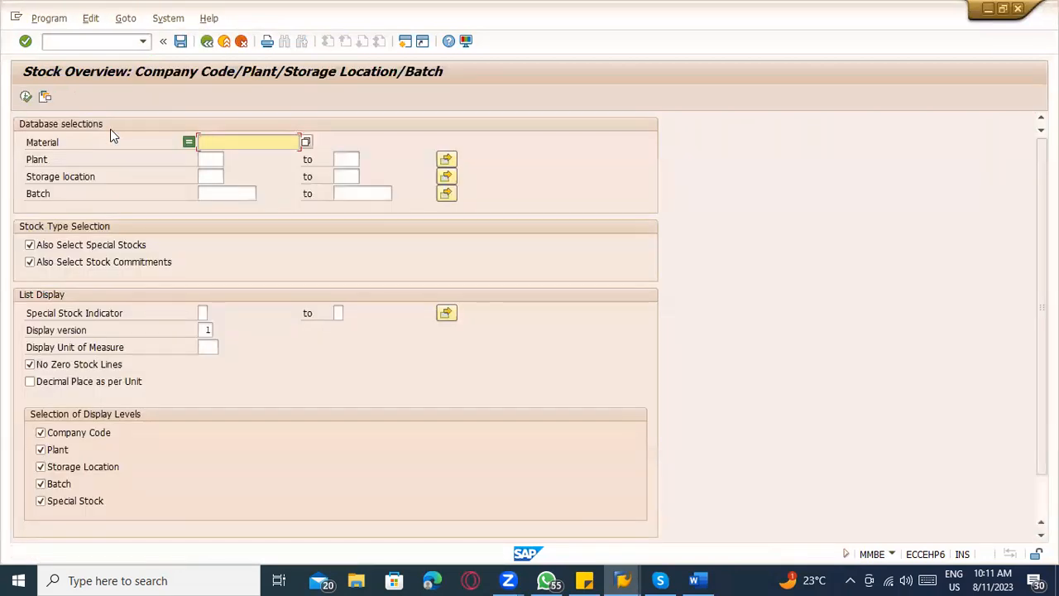
{"action": "left_click", "coordinate": [207, 142]}
{"action": "left_click", "coordinate": [203, 157]}
{"action": "left_click", "coordinate": [26, 98]}
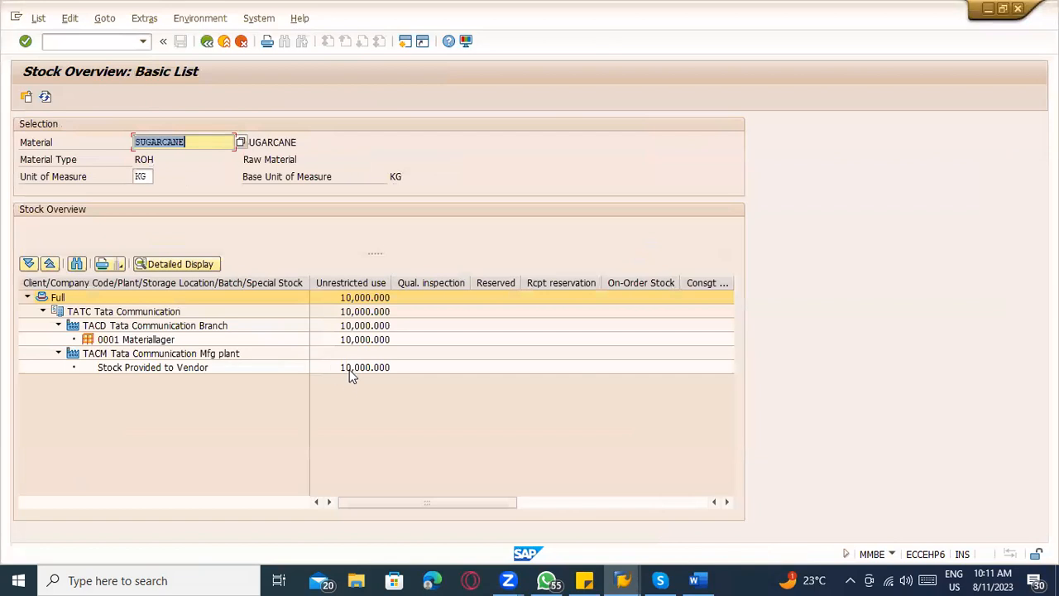
Compare the SUGARCANE stock provided to vendor at the manufacturing plant with the SUGARCANE quantity in the goods receipt.
{"action": "left_click", "coordinate": [349, 369]}
{"action": "left_click", "coordinate": [148, 369]}
{"action": "left_click", "coordinate": [386, 369]}
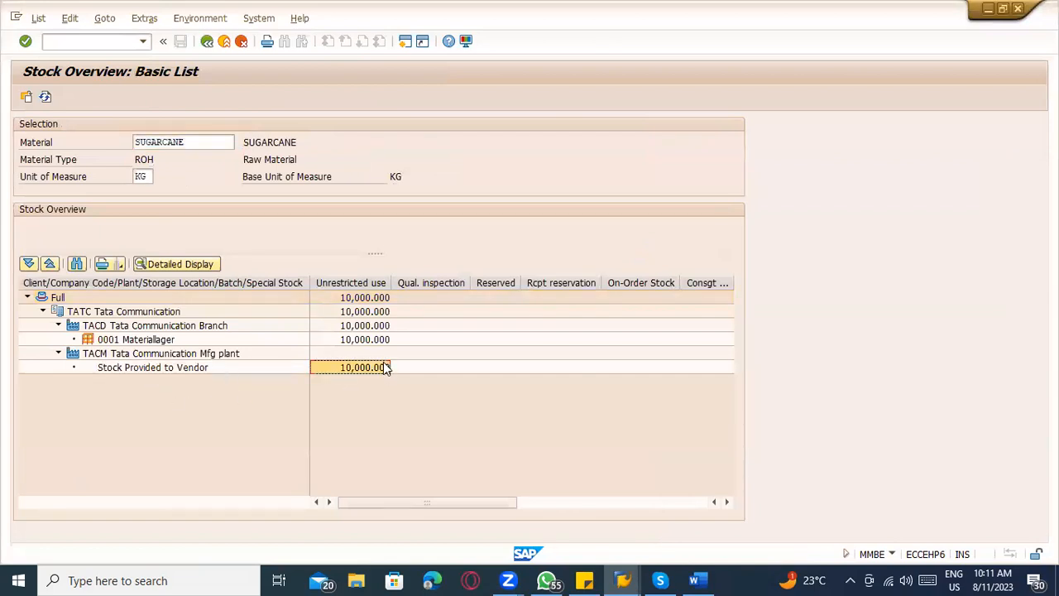
{"action": "left_click", "coordinate": [206, 371]}
{"action": "left_click", "coordinate": [336, 371]}
{"action": "key", "text": "alt+Tab"}
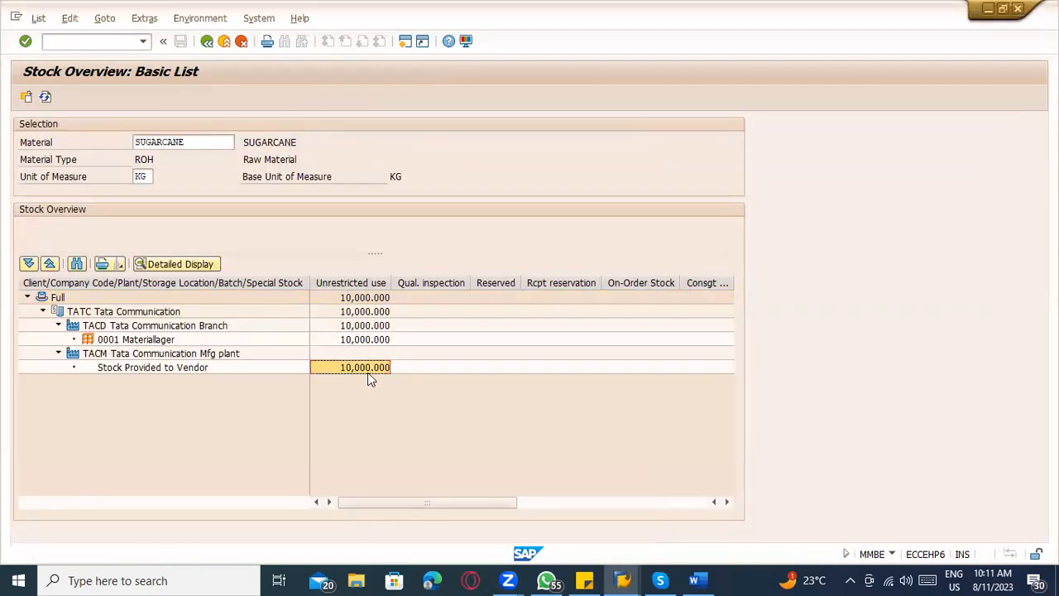
{"action": "left_click", "coordinate": [431, 366]}
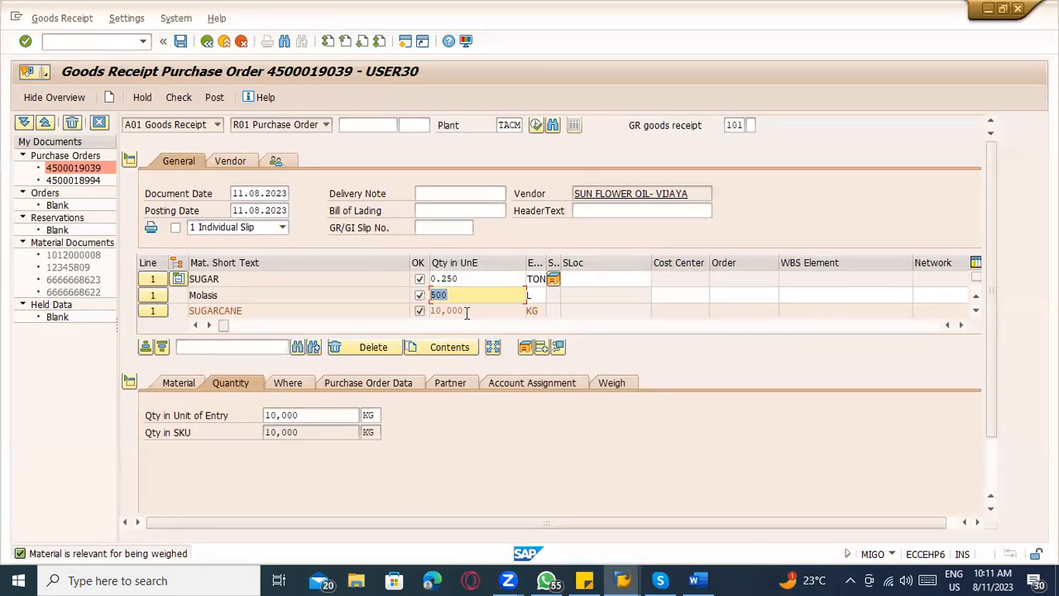
{"action": "double_click", "coordinate": [430, 310]}
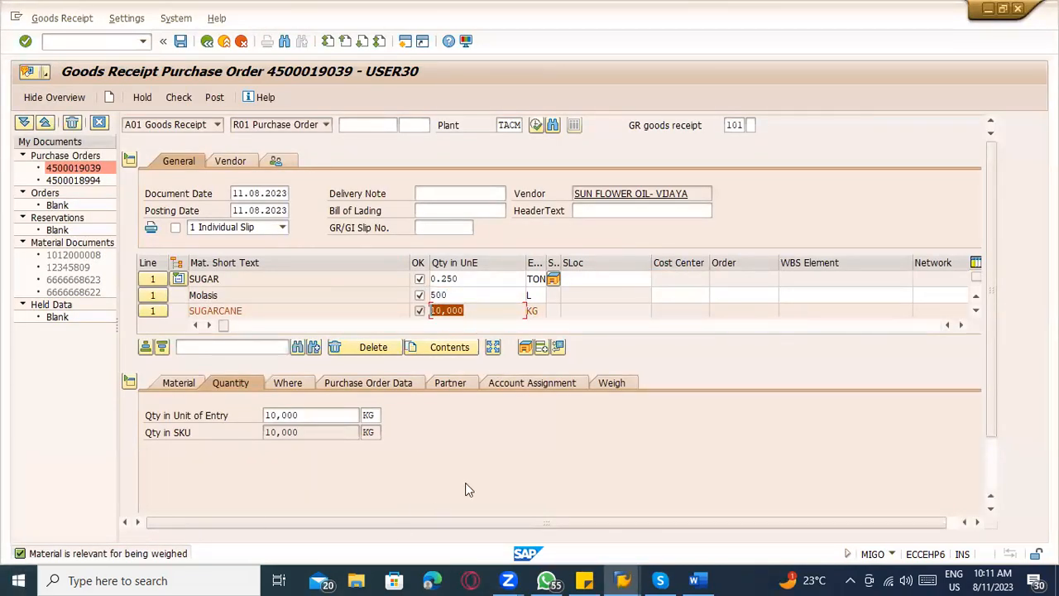
Check the goods receipt for posting errors and close the message log.
{"action": "left_click", "coordinate": [792, 434]}
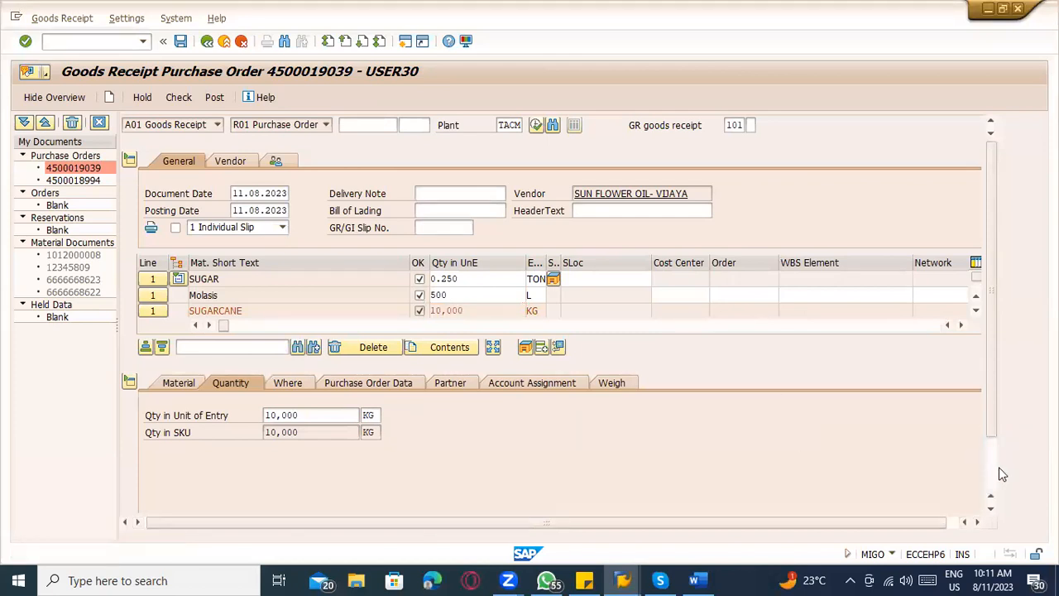
{"action": "left_click", "coordinate": [992, 473]}
{"action": "scroll", "coordinate": [197, 368], "scroll_direction": "up", "scroll_amount": 2}
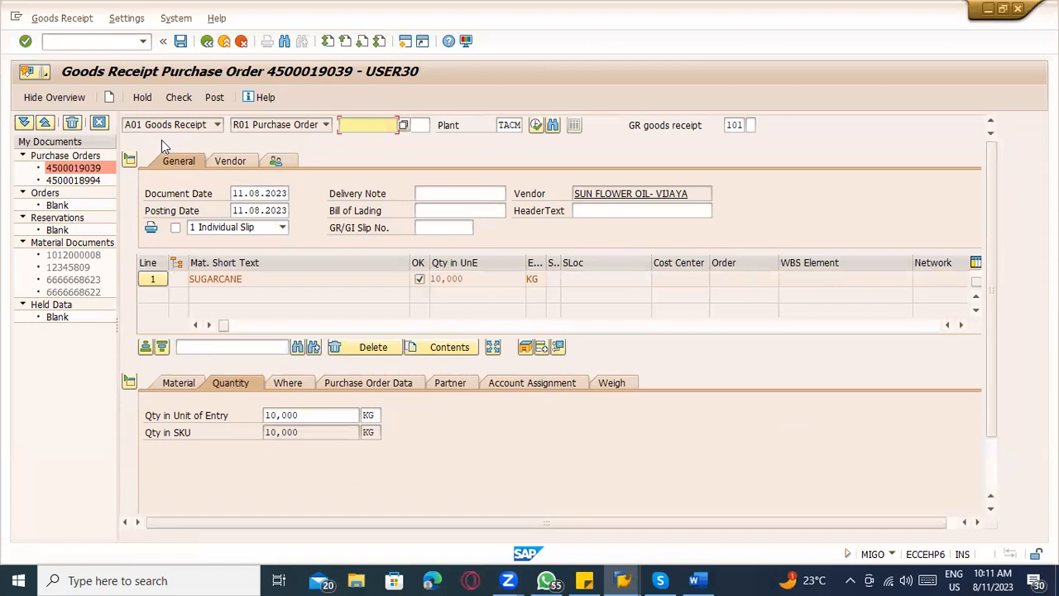
{"action": "left_click", "coordinate": [175, 98]}
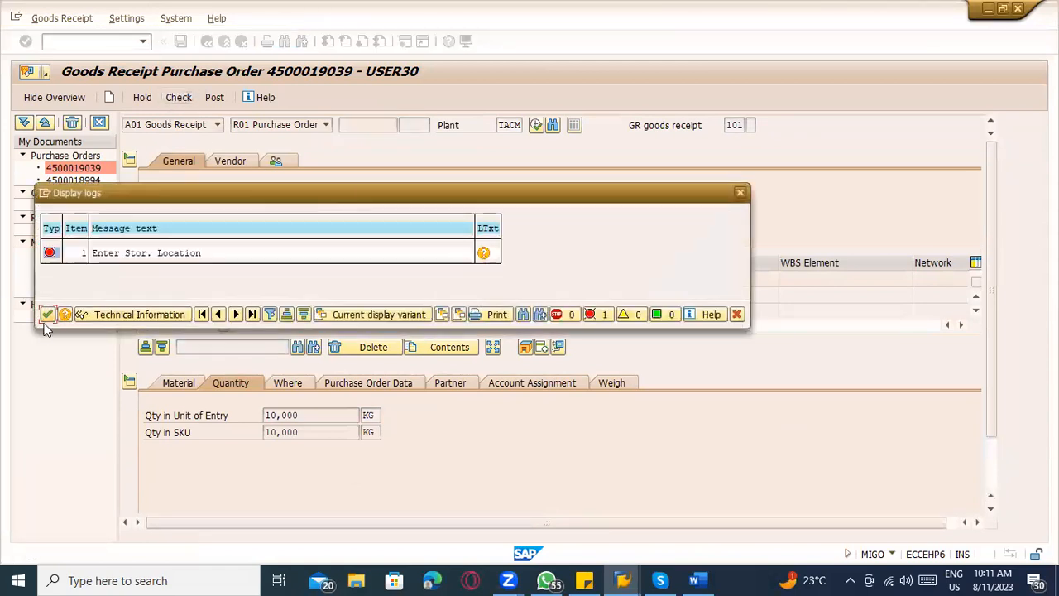
{"action": "left_click", "coordinate": [44, 315]}
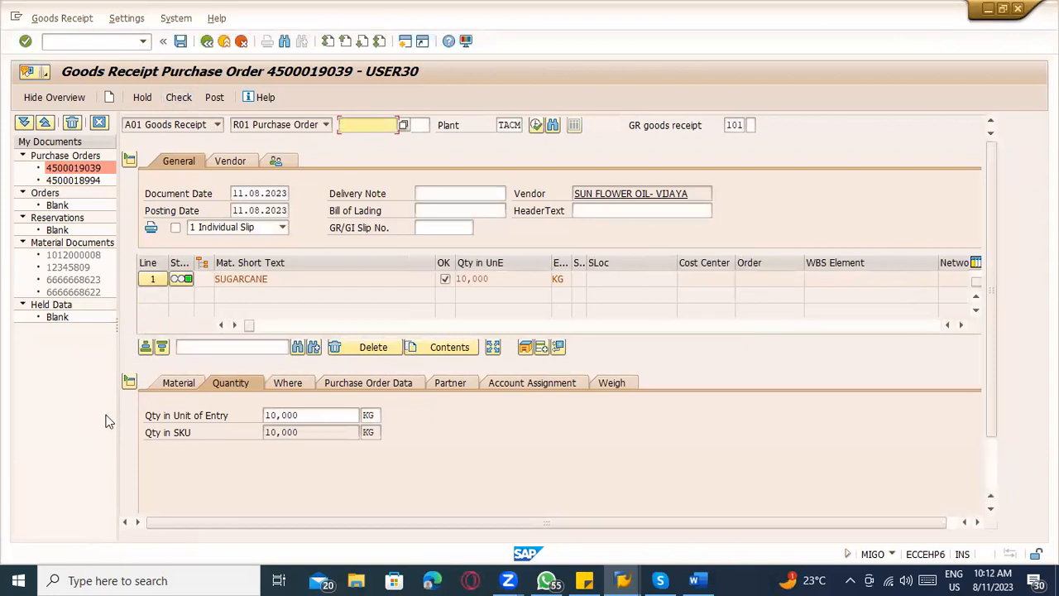
Collapse the item detail area and set the SUGAR item's storage location to TATF.
{"action": "left_click", "coordinate": [129, 382]}
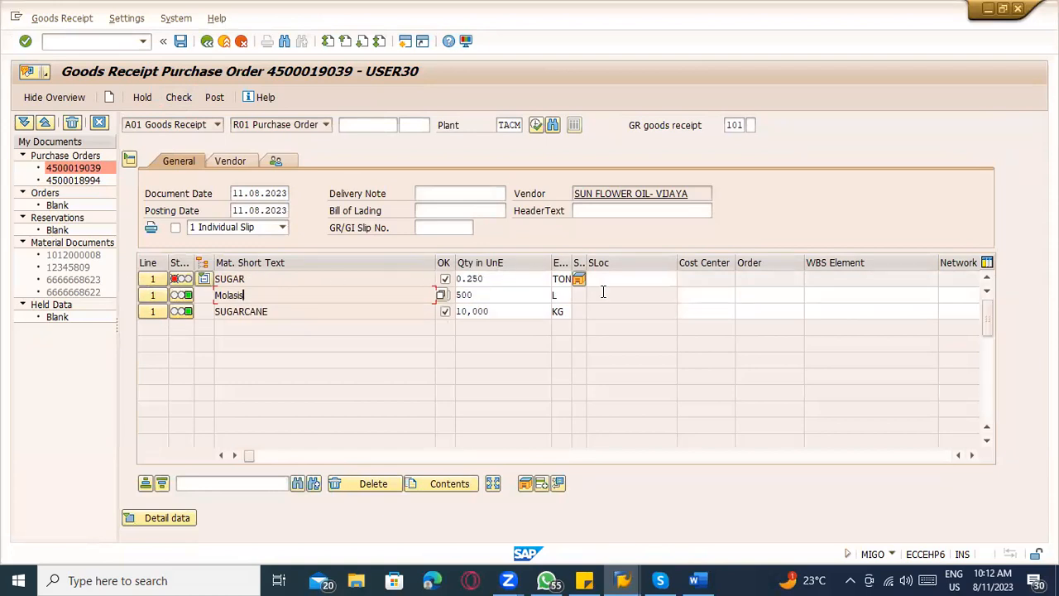
{"action": "left_click", "coordinate": [607, 279]}
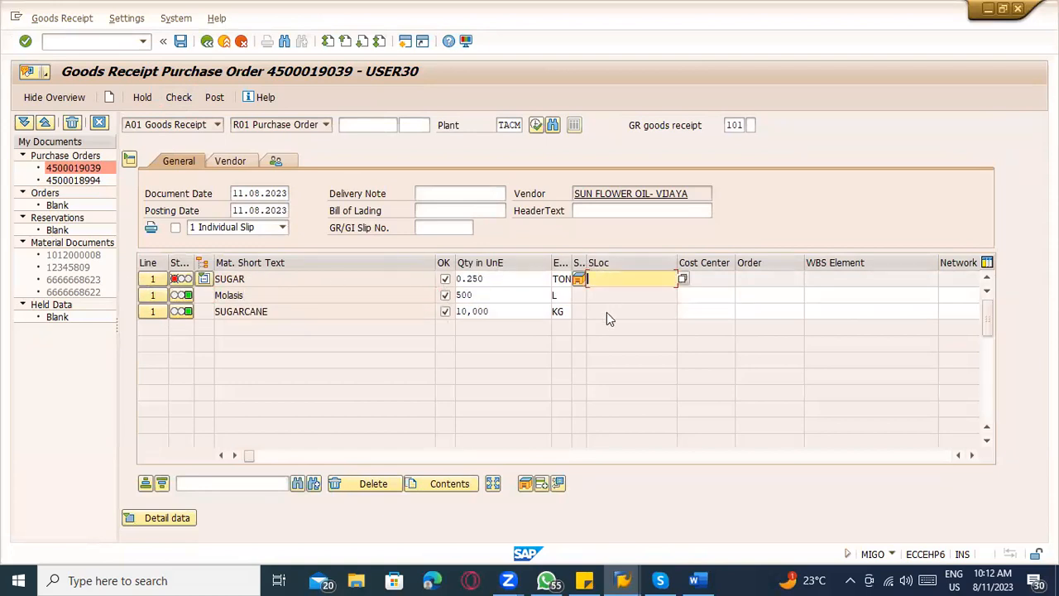
{"action": "type", "text": "TATF"}
{"action": "key", "text": "Return"}
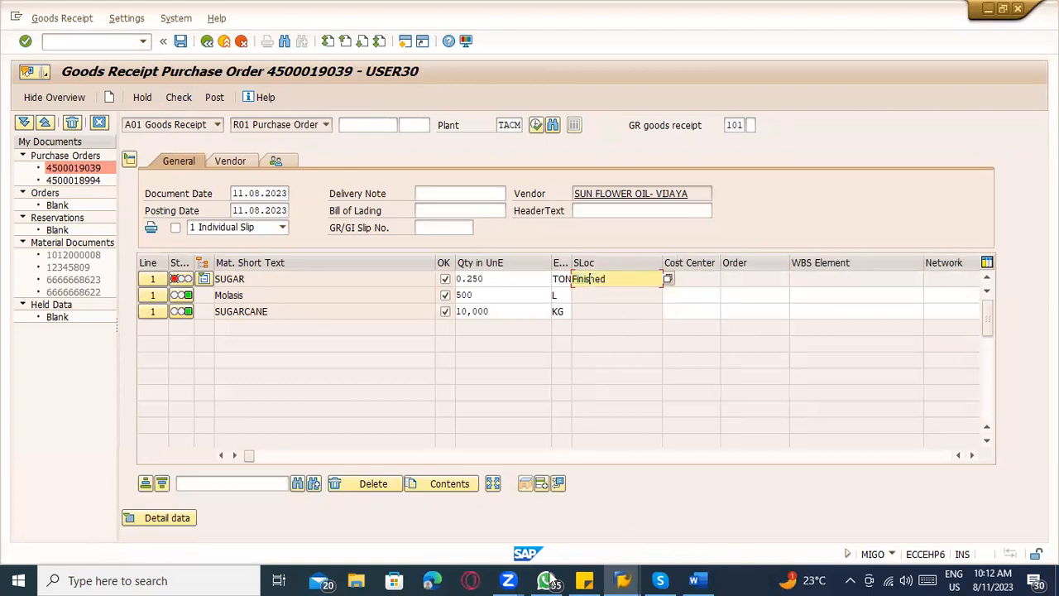
Check the goods receipt again and open the long text of the field selection error for movement type 545.
{"action": "left_click", "coordinate": [183, 101]}
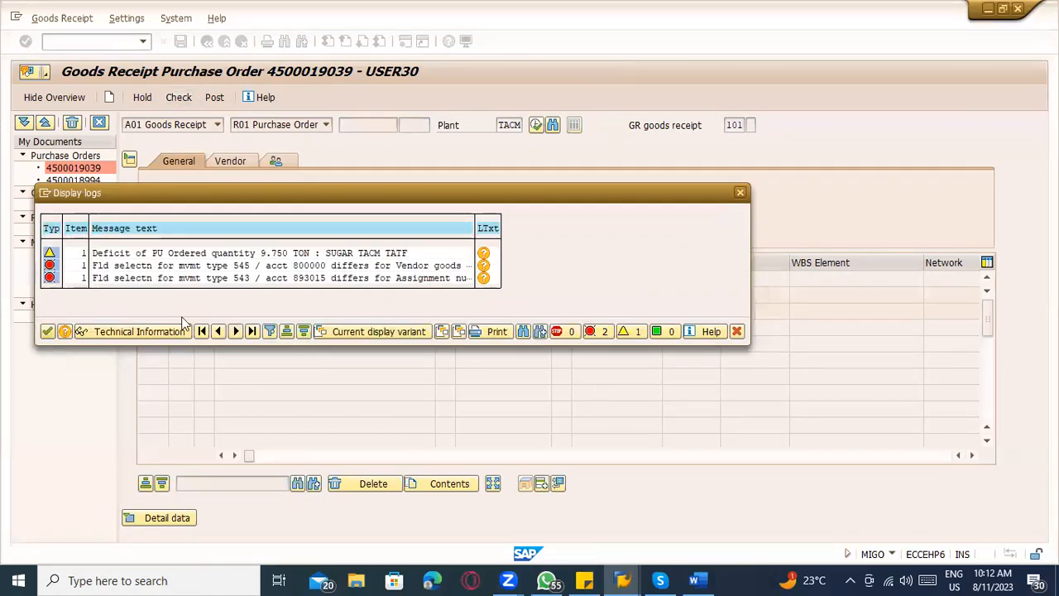
{"action": "left_click", "coordinate": [484, 276]}
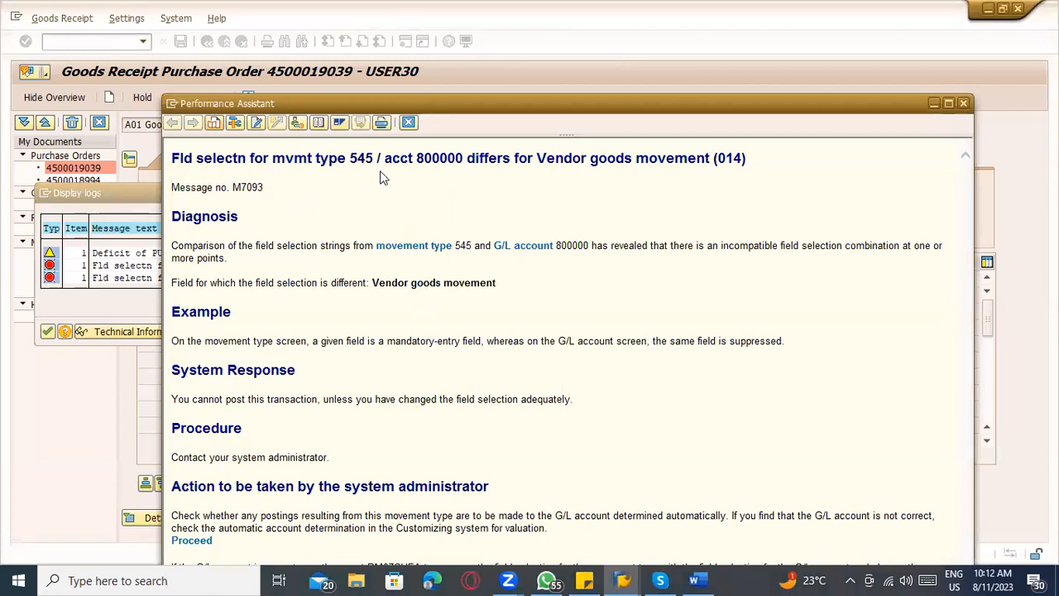
{"action": "left_click_drag", "start_coordinate": [457, 98], "coordinate": [425, 60]}
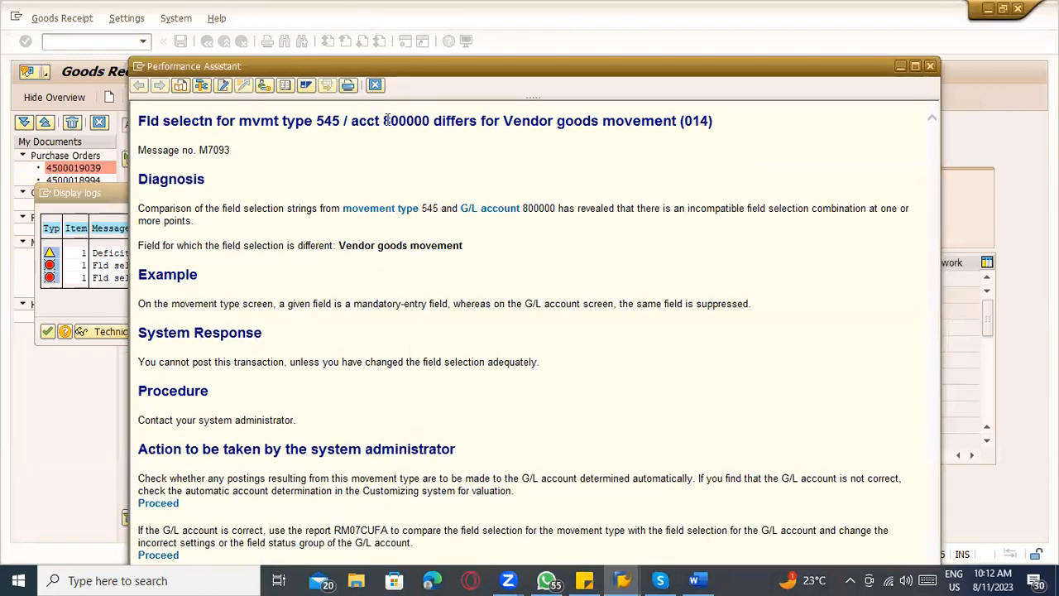
Examine the movement type, G/L account, field group number and administrator actions in the error explanation.
{"action": "left_click_drag", "start_coordinate": [384, 119], "coordinate": [428, 116]}
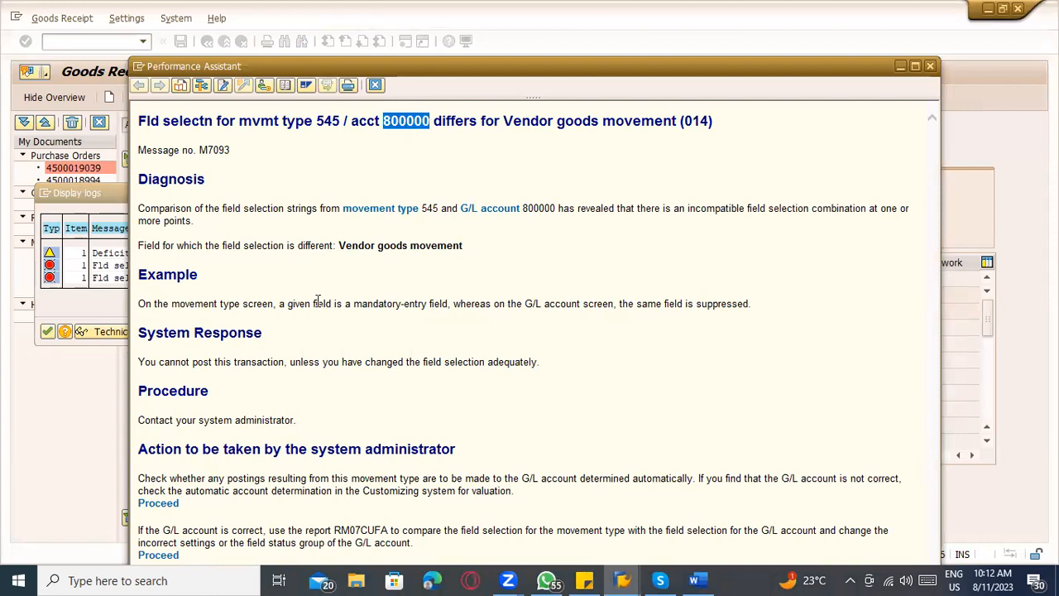
{"action": "left_click", "coordinate": [389, 129]}
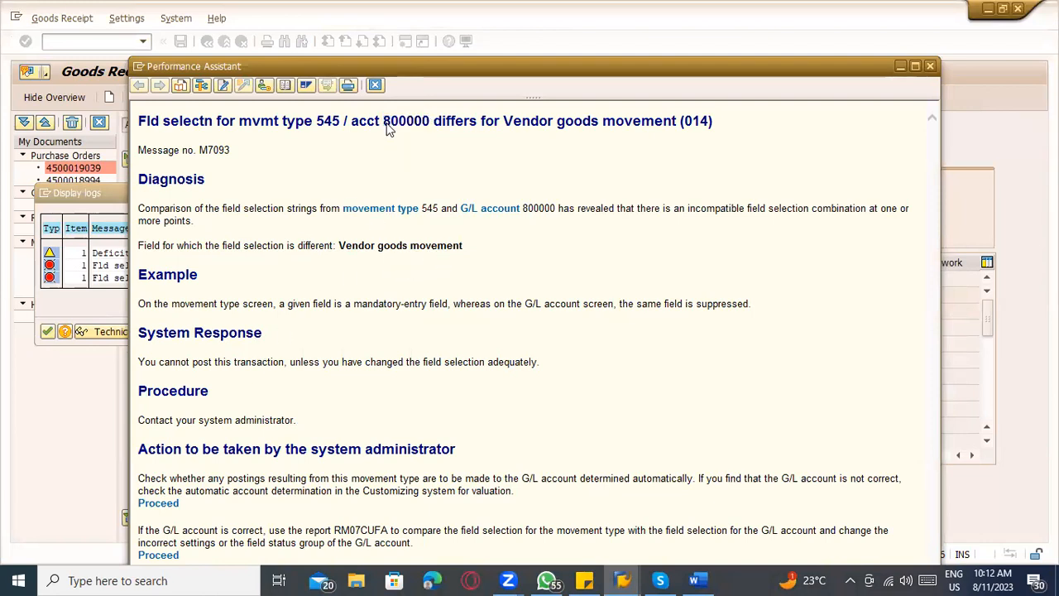
{"action": "double_click", "coordinate": [336, 121]}
{"action": "left_click", "coordinate": [364, 142]}
{"action": "left_click_drag", "start_coordinate": [382, 121], "coordinate": [430, 122]}
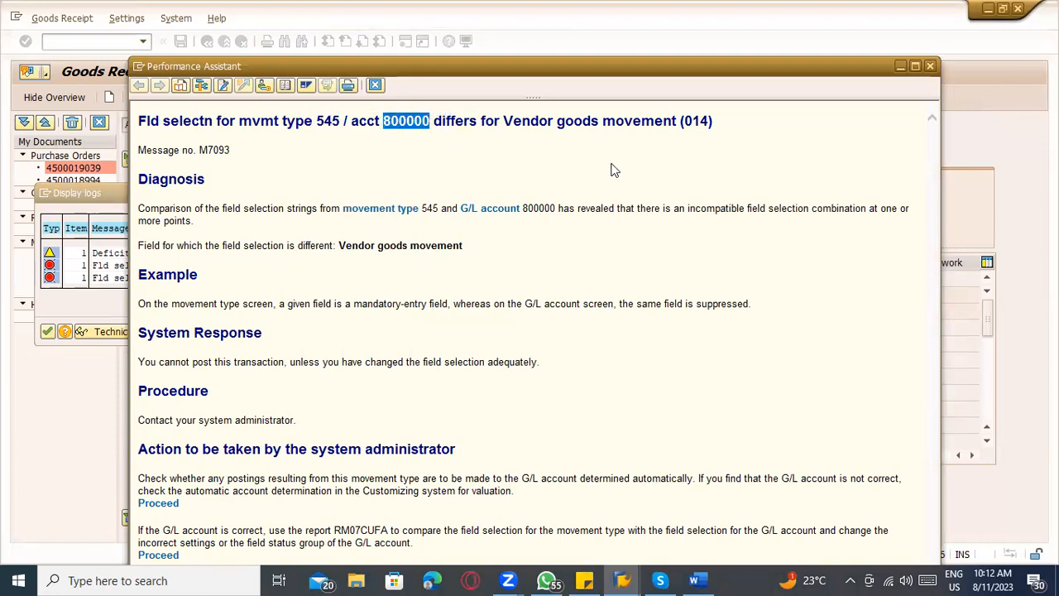
{"action": "left_click_drag", "start_coordinate": [683, 122], "coordinate": [708, 120]}
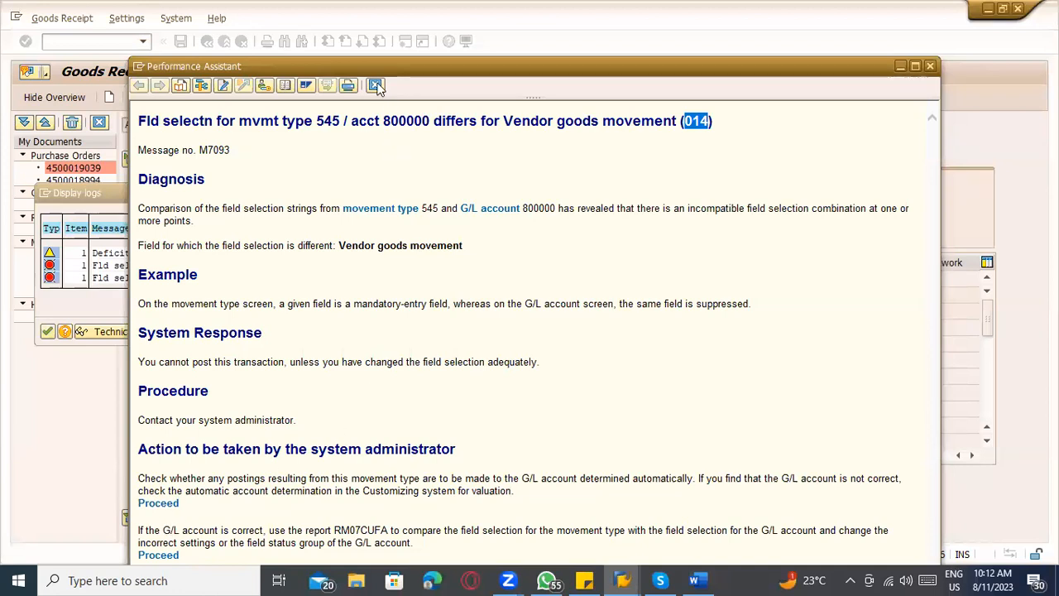
{"action": "left_click_drag", "start_coordinate": [372, 70], "coordinate": [364, 36]}
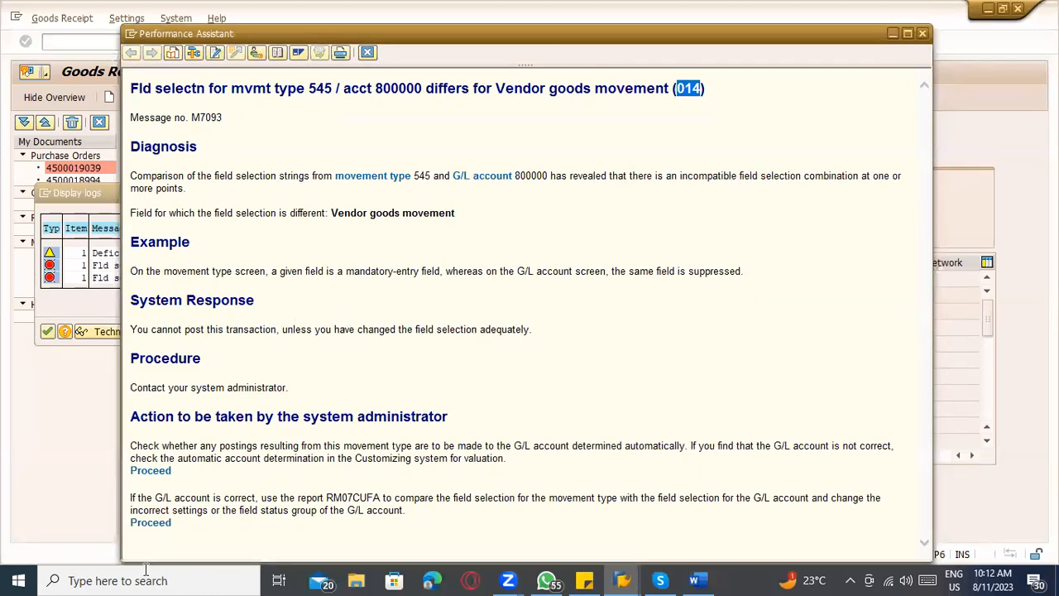
Proceed from the error explanation to the field selection comparison and enter movement type 545 with special stock indicator O.
{"action": "left_click", "coordinate": [154, 524]}
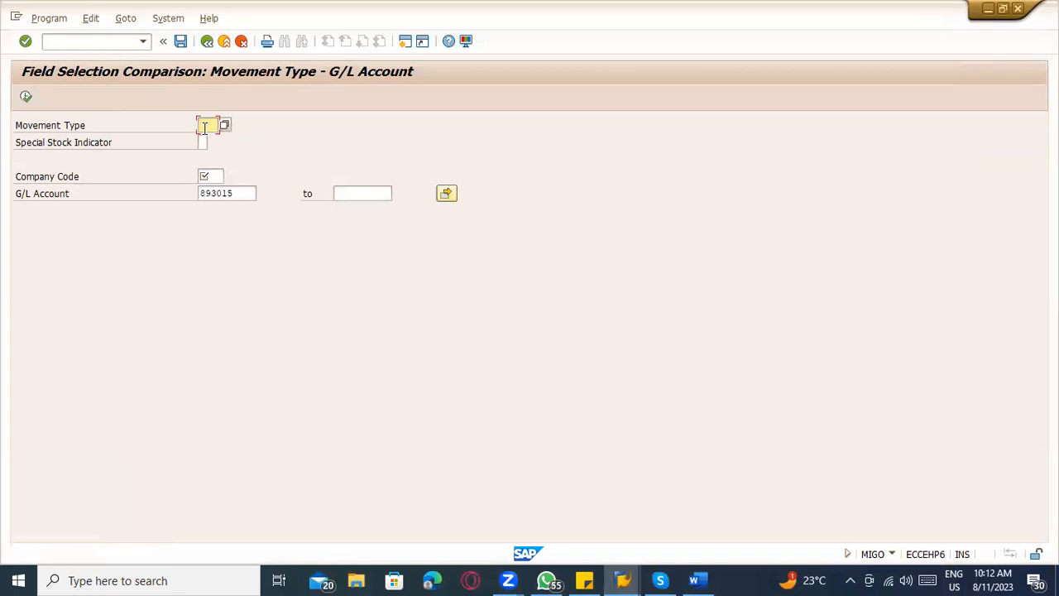
{"action": "key", "text": "Tab"}
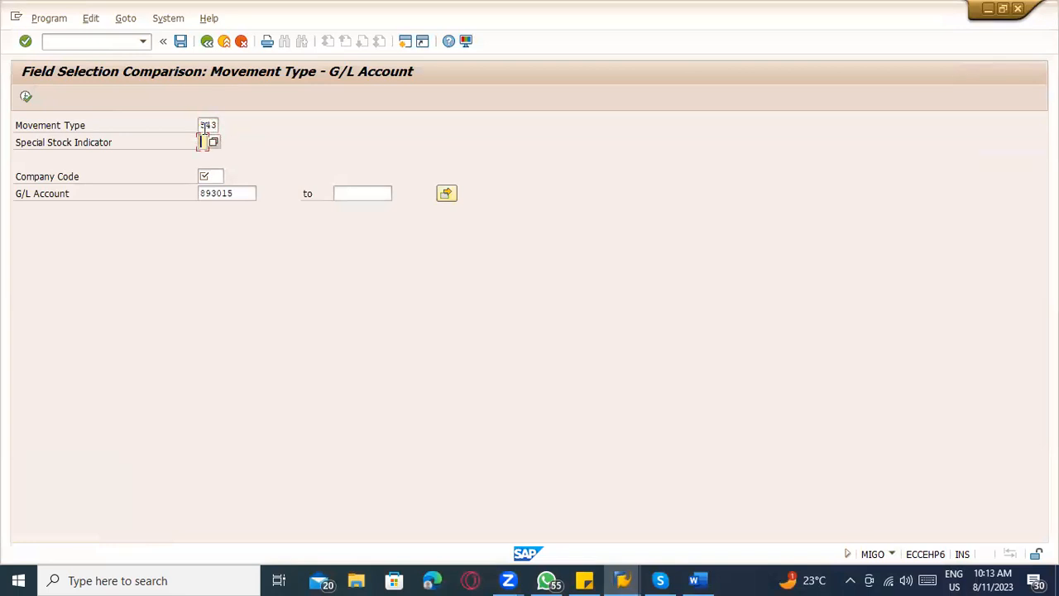
{"action": "key", "text": "alt+Tab"}
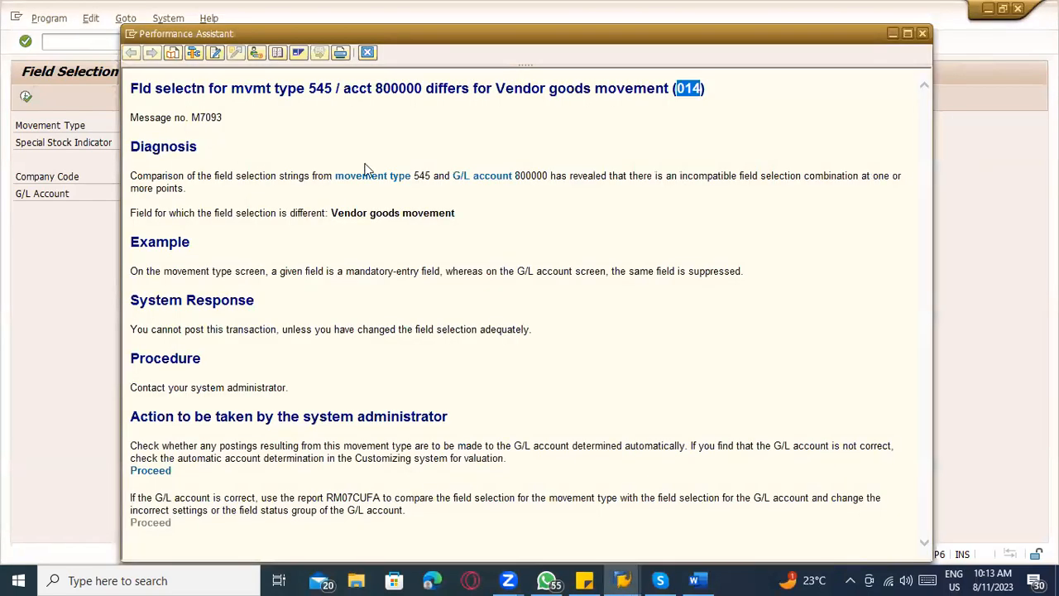
{"action": "key", "text": "alt+Tab"}
{"action": "key", "text": "shift+Tab"}
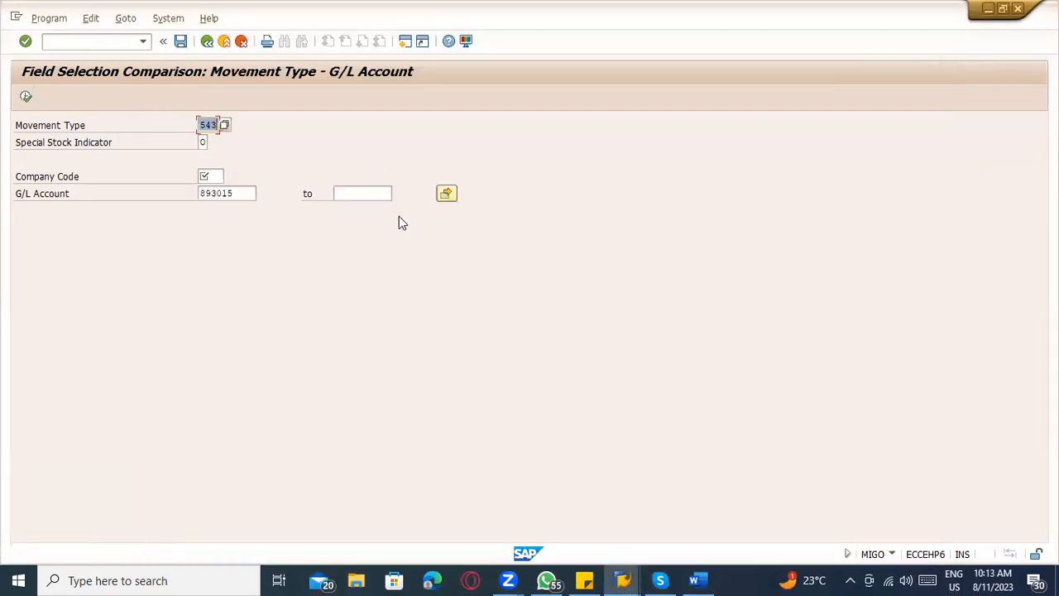
{"action": "type", "text": "545"}
{"action": "key", "text": "Tab"}
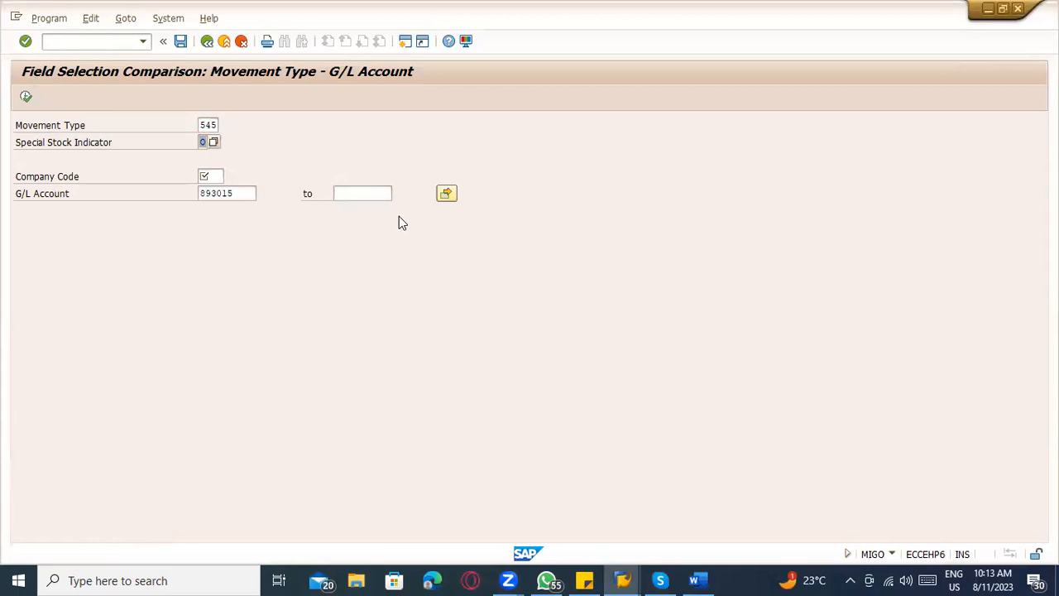
{"action": "key", "text": "alt+Tab"}
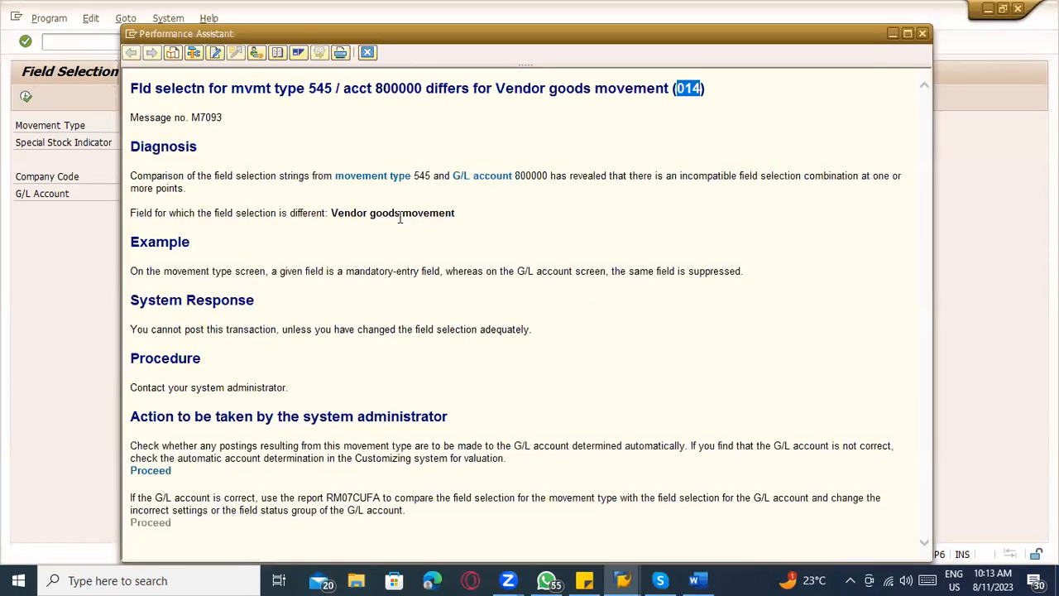
{"action": "key", "text": "alt+Tab"}
Enter company code TATC, copy G/L account 800000 from the error explanation, and run the field selection comparison.
{"action": "key", "text": "Tab"}
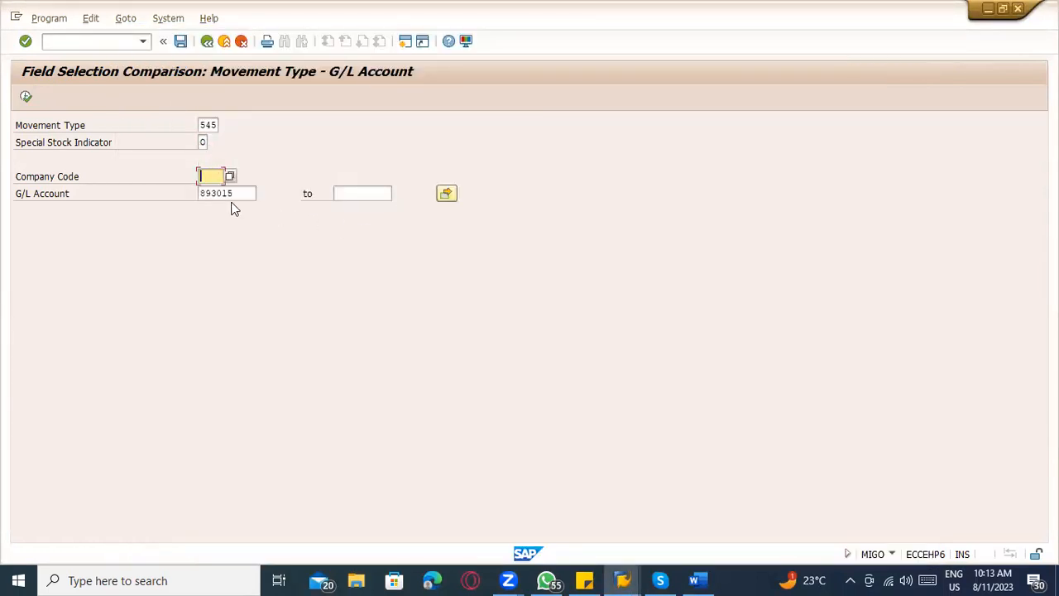
{"action": "key", "text": "Tab"}
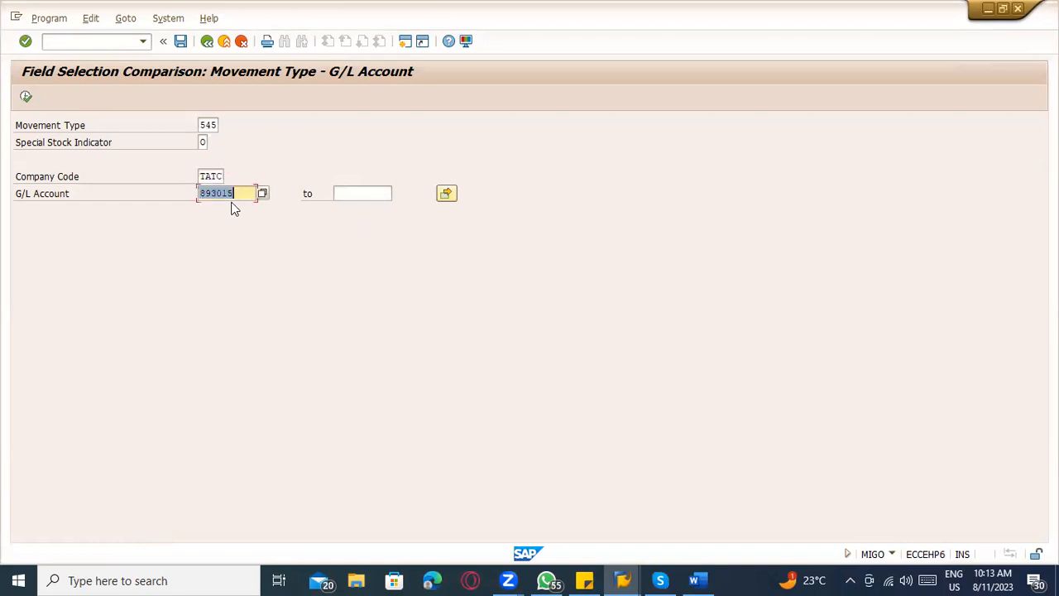
{"action": "key", "text": "BackSpace"}
{"action": "key", "text": "alt+Tab"}
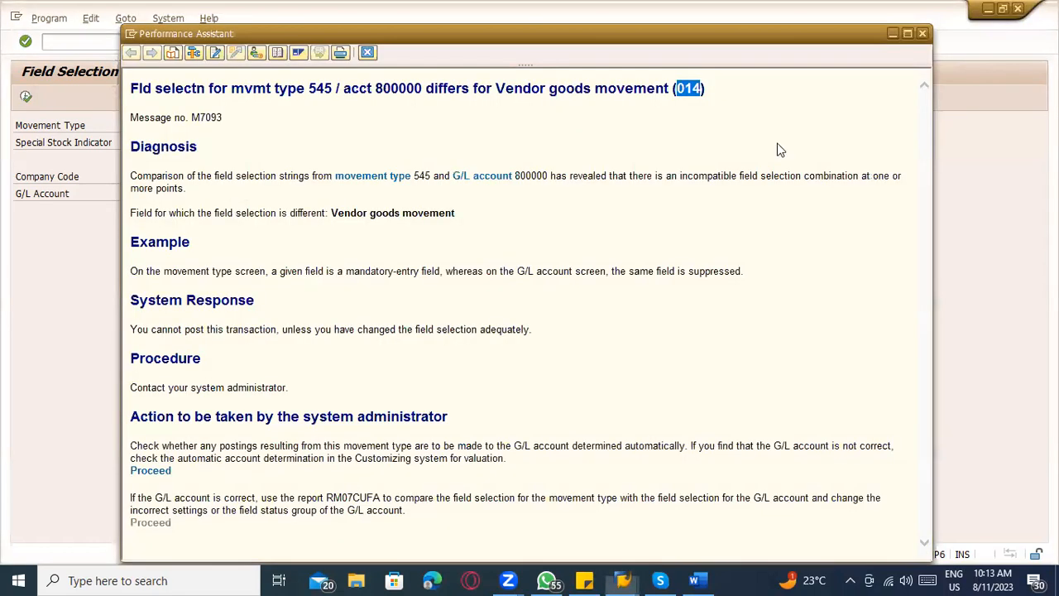
{"action": "left_click_drag", "start_coordinate": [375, 88], "coordinate": [423, 89]}
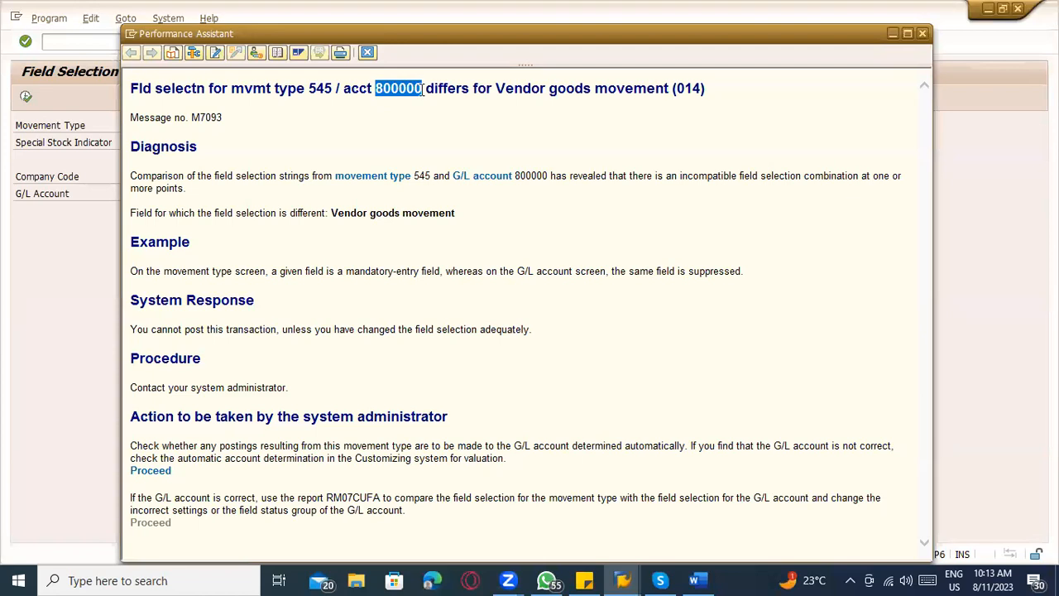
{"action": "key", "text": "ctrl+c"}
{"action": "key", "text": "alt+Tab"}
{"action": "key", "text": "ctrl+v"}
{"action": "left_click", "coordinate": [25, 97]}
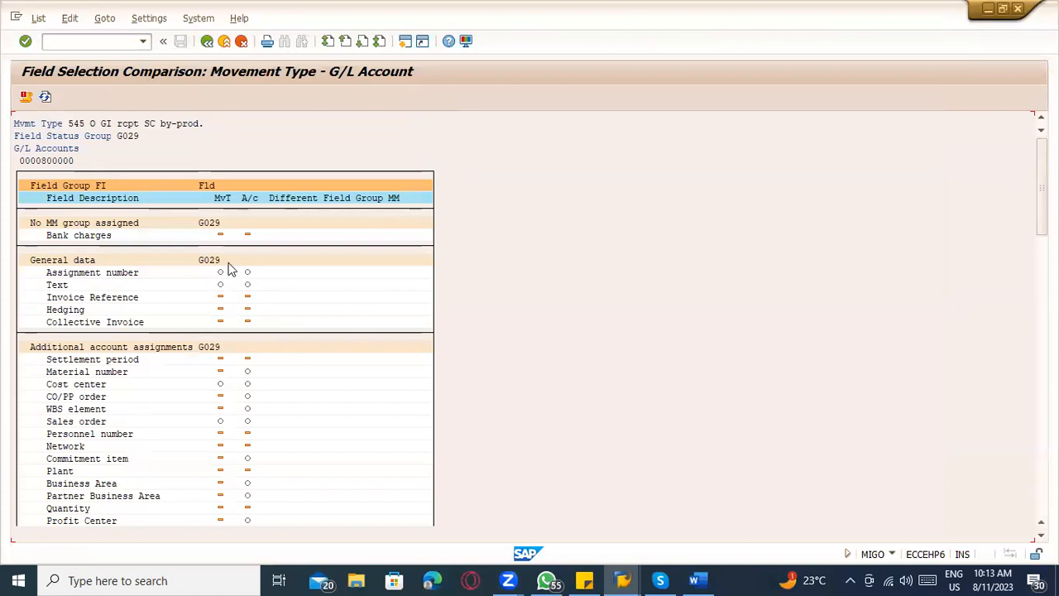
{"action": "mouse_move", "coordinate": [1042, 188]}
{"action": "left_mouse_down"}
{"action": "mouse_move", "coordinate": [1042, 221]}
{"action": "mouse_move", "coordinate": [1042, 188]}
{"action": "left_mouse_up"}
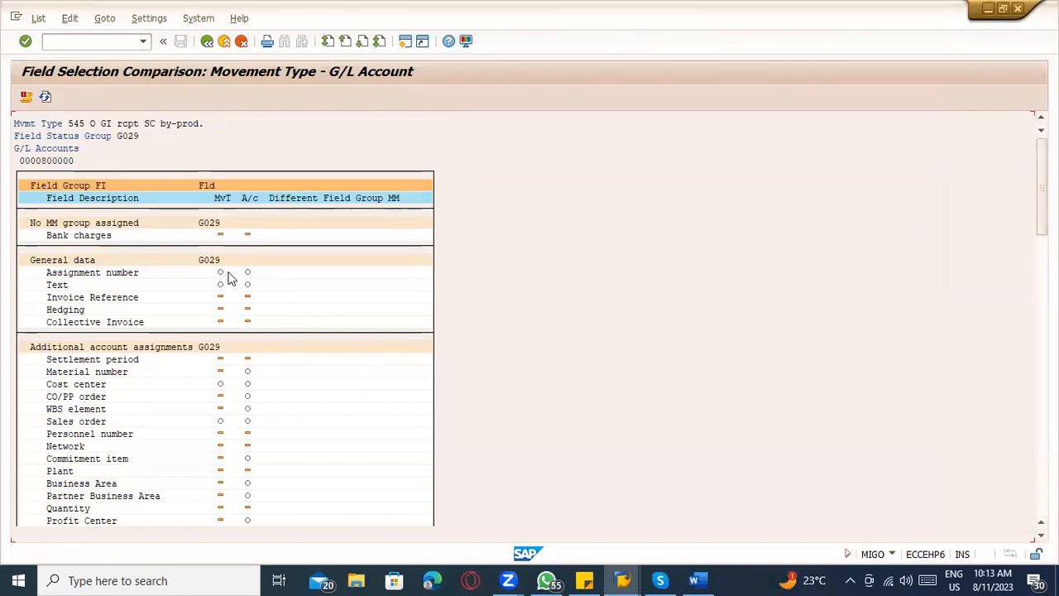
Inspect the field status group behind the Material number's G/L account setting, then return to the field selection comparison.
{"action": "double_click", "coordinate": [247, 376]}
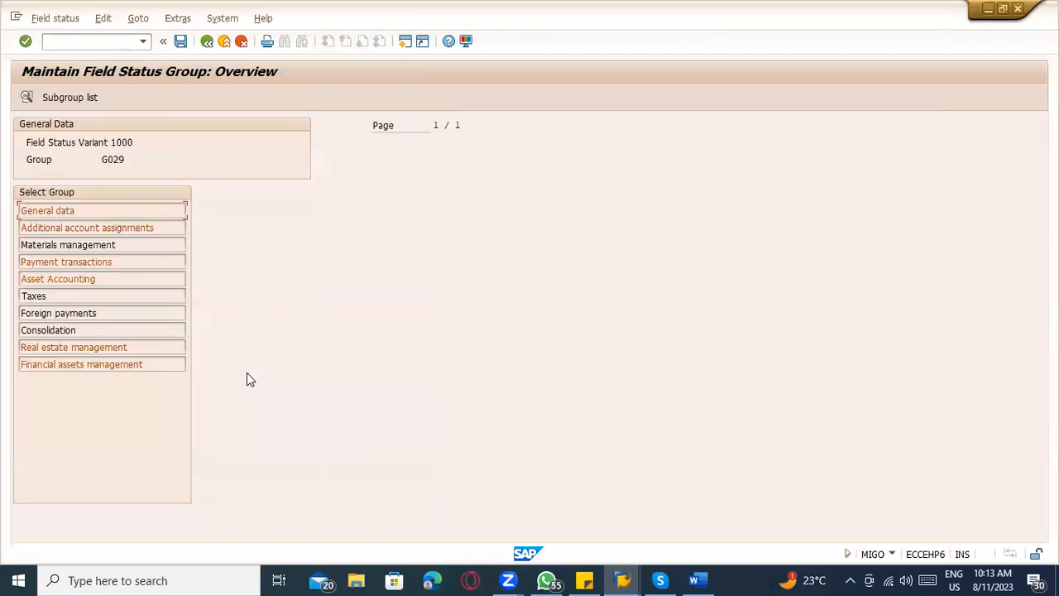
{"action": "left_click", "coordinate": [207, 40]}
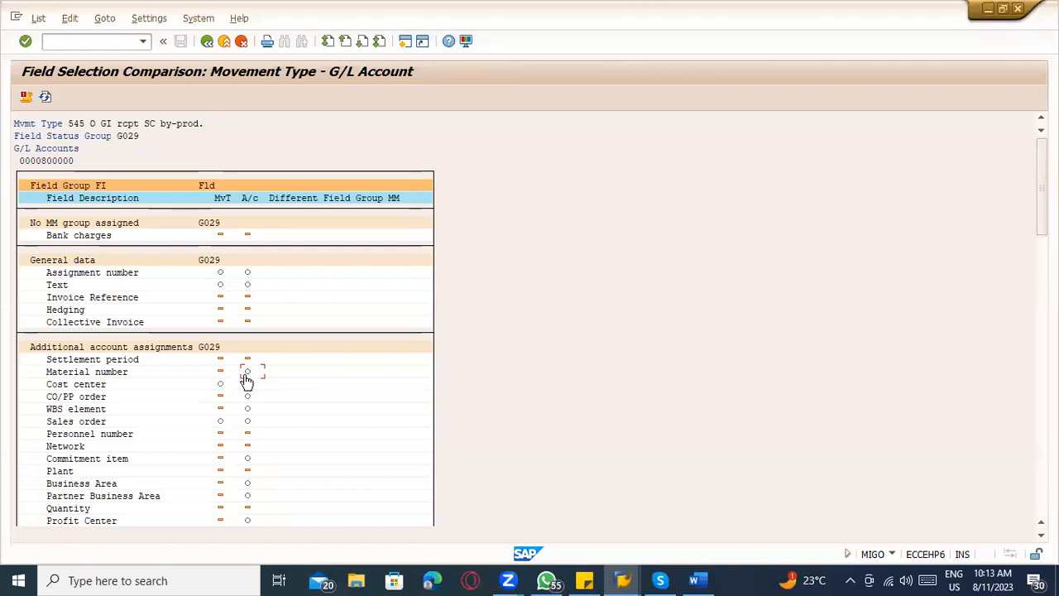
{"action": "double_click", "coordinate": [243, 374]}
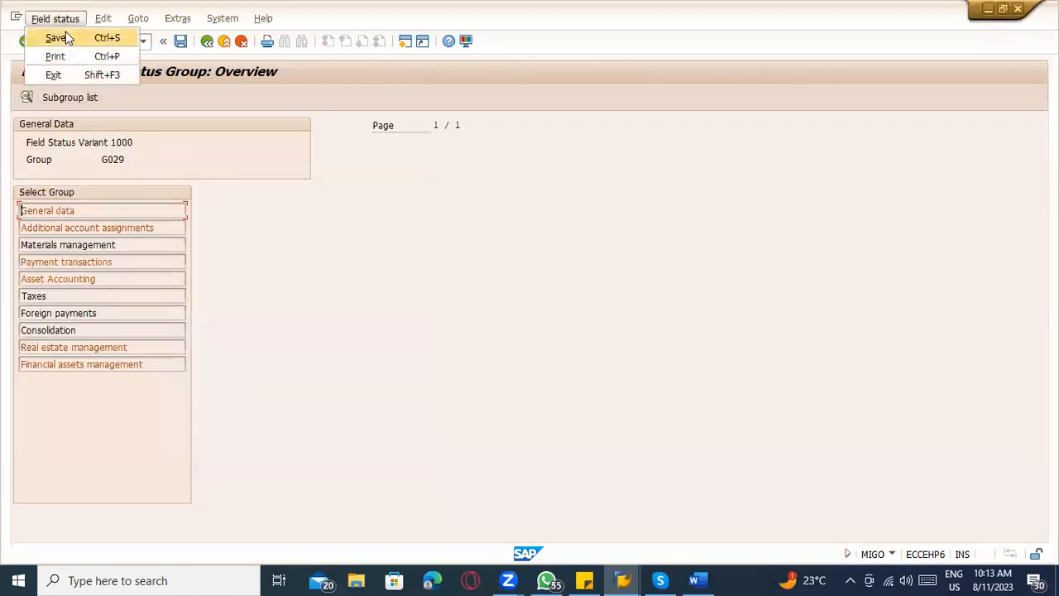
{"action": "left_click", "coordinate": [298, 386]}
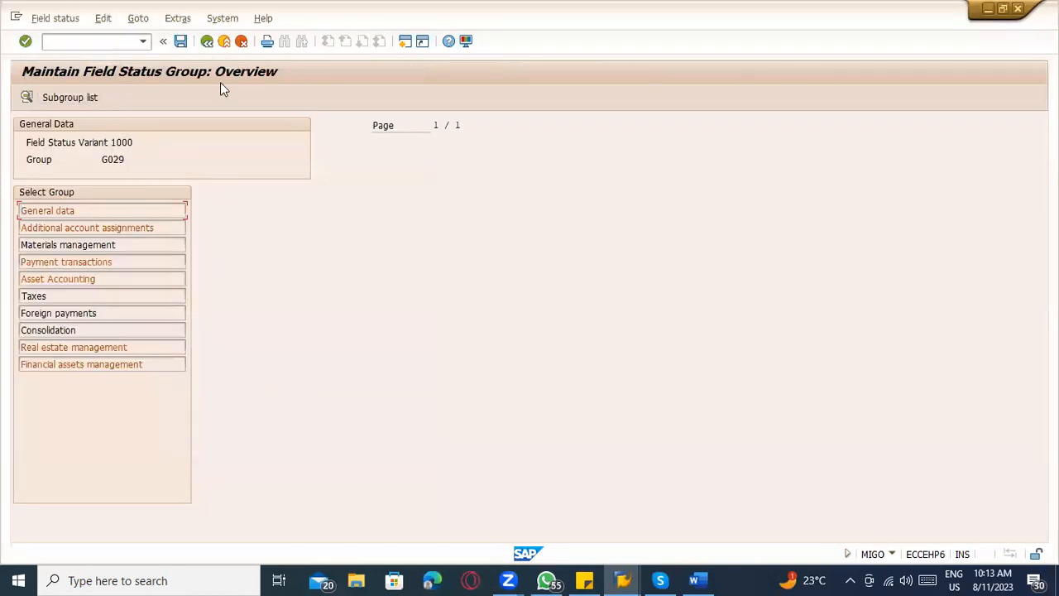
{"action": "left_click", "coordinate": [207, 42]}
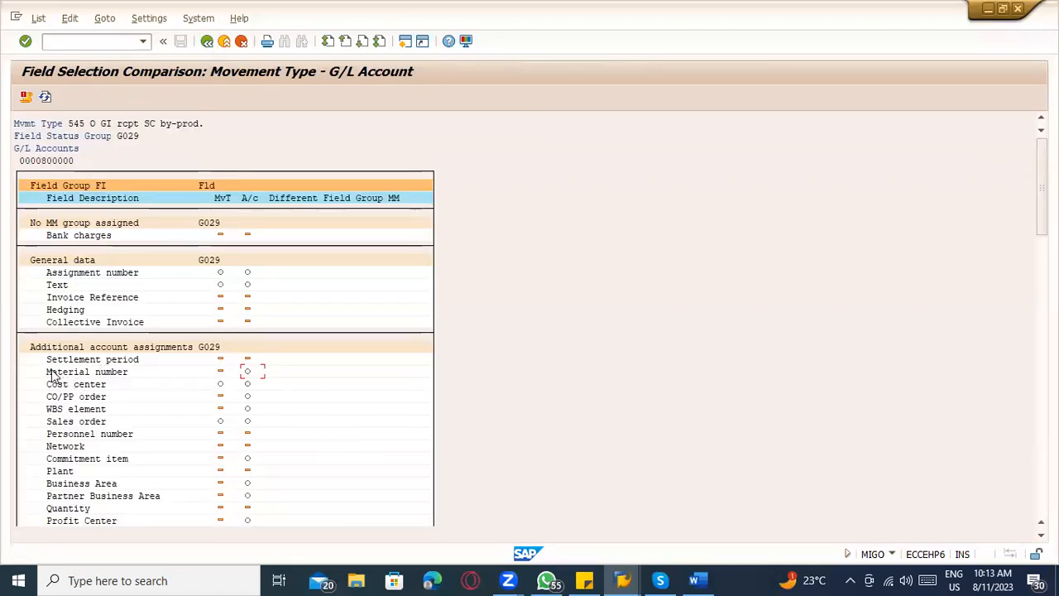
Open Notepad and copy the Material number field name from the comparison into it, noting it as "- Hidden".
{"action": "left_click", "coordinate": [50, 374]}
{"action": "key", "text": "super"}
{"action": "type", "text": "not"}
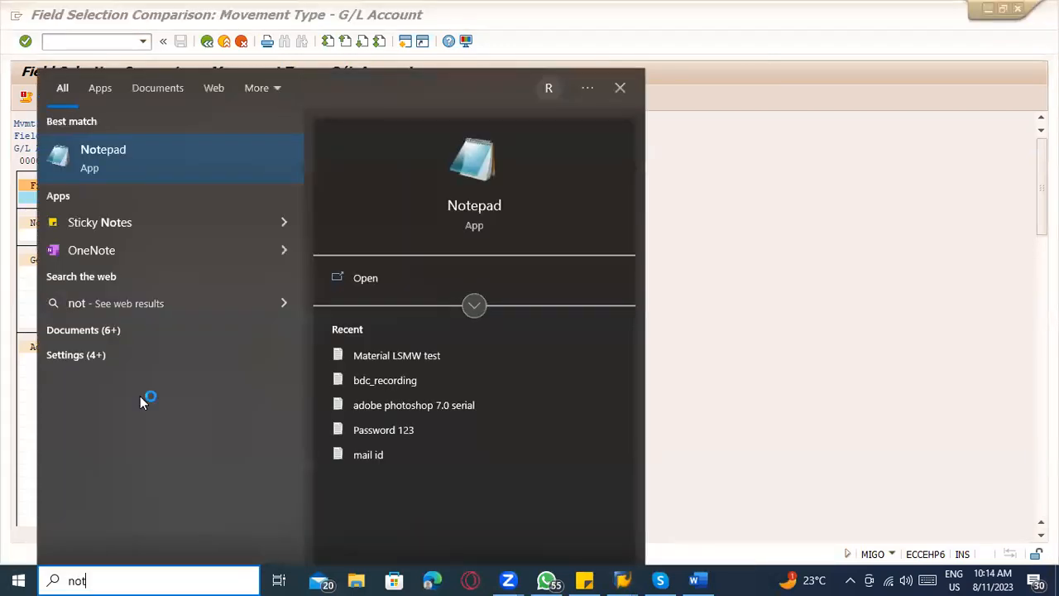
{"action": "left_click", "coordinate": [124, 397]}
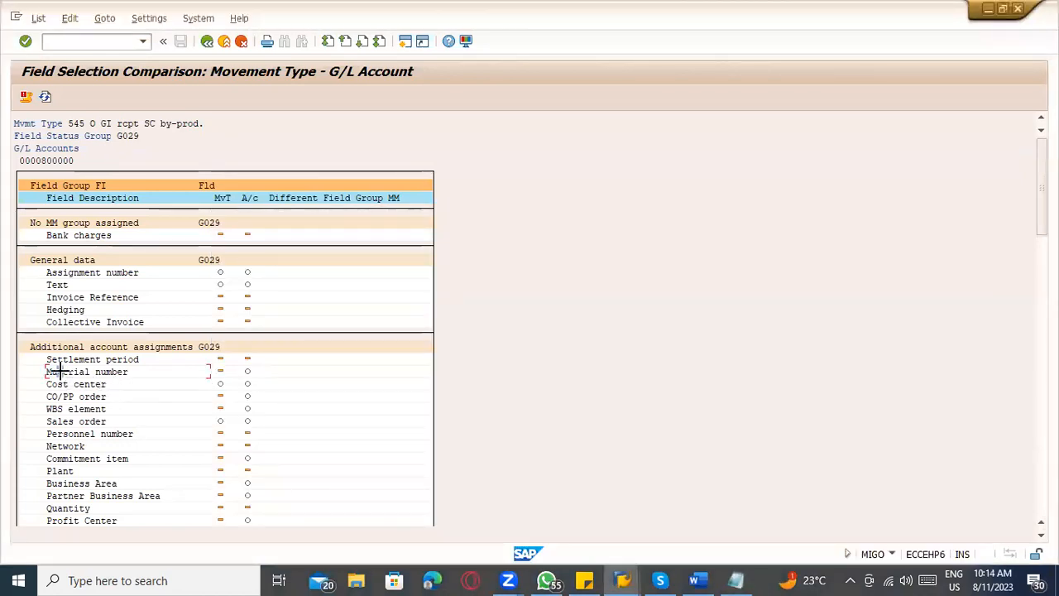
{"action": "left_click_drag", "start_coordinate": [46, 371], "coordinate": [126, 373]}
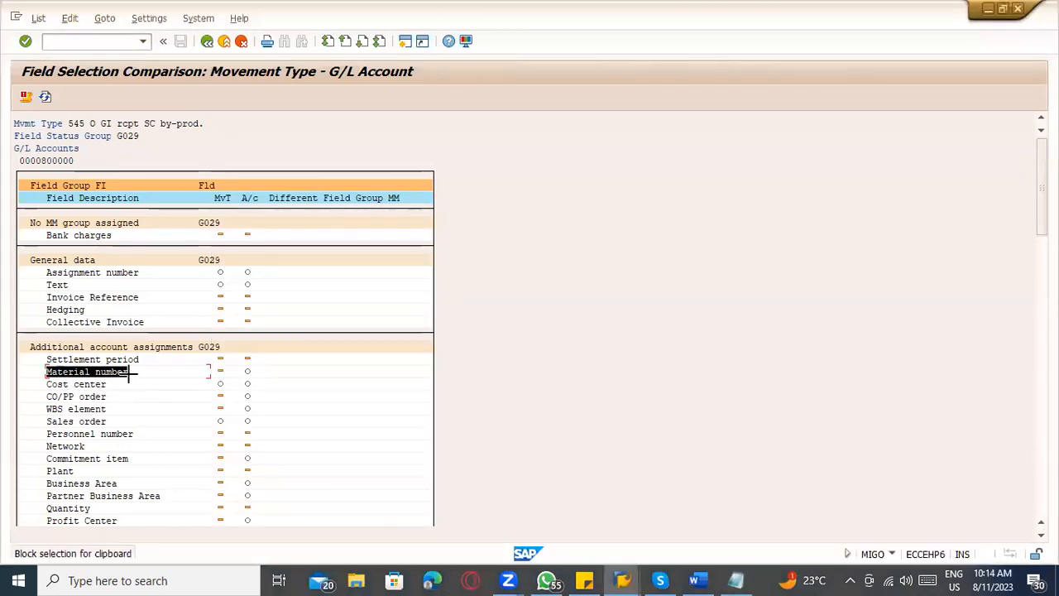
{"action": "key", "text": "ctrl+c"}
{"action": "key", "text": "alt+Tab"}
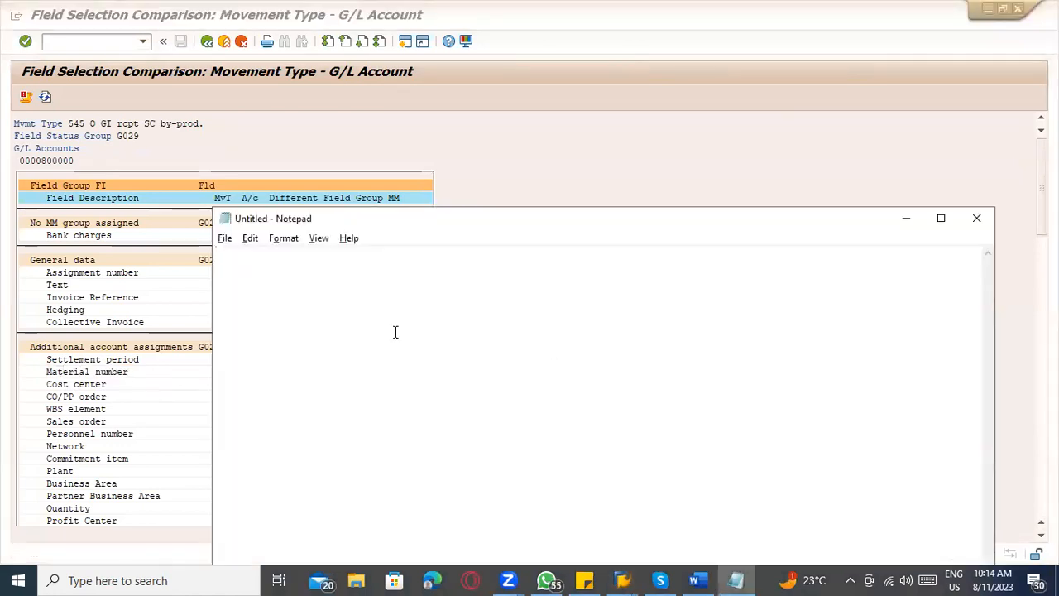
{"action": "key", "text": "ctrl+v"}
{"action": "type", "text": "- Hidde"}
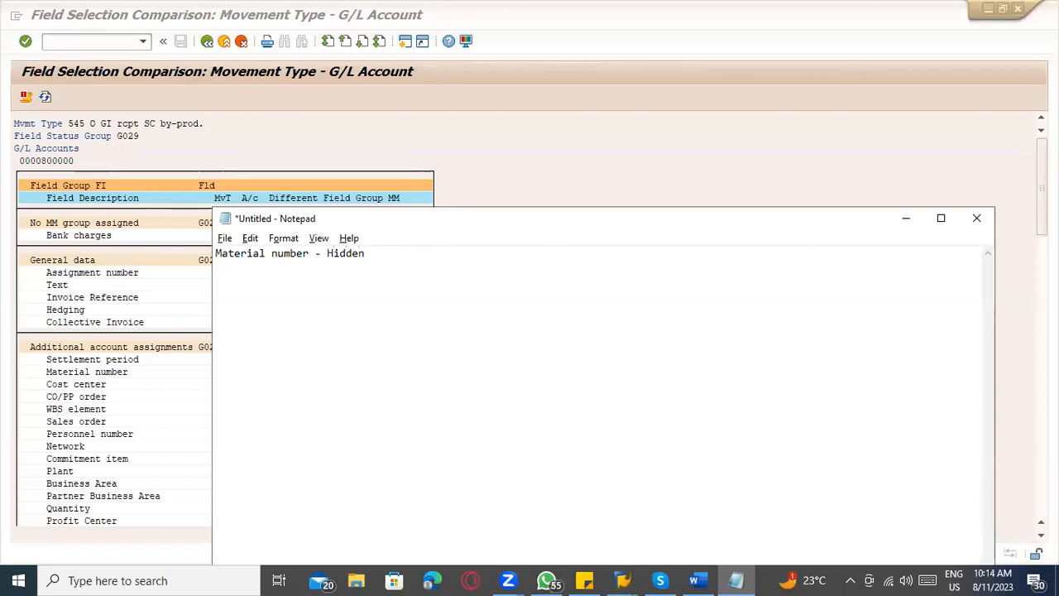
Copy CO/PP order and WBS element from the SAP comparison into the Notepad list and add "---- hidden" after WBS element.
{"action": "key", "text": "alt+Tab"}
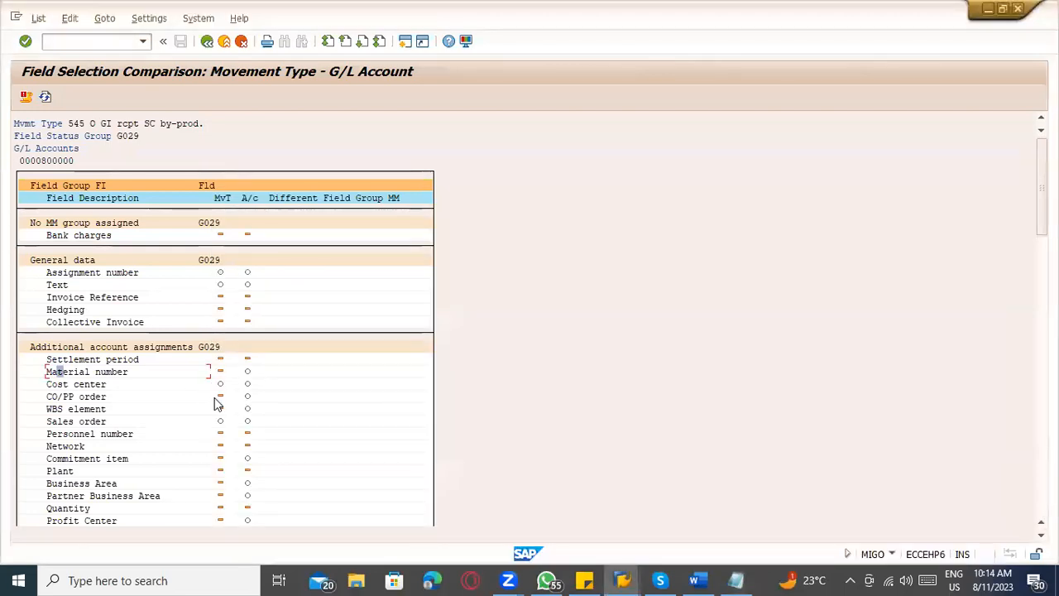
{"action": "left_click", "coordinate": [93, 397]}
{"action": "left_click_drag", "start_coordinate": [43, 396], "coordinate": [115, 413]}
{"action": "key", "text": "ctrl+c"}
{"action": "key", "text": "alt+Tab"}
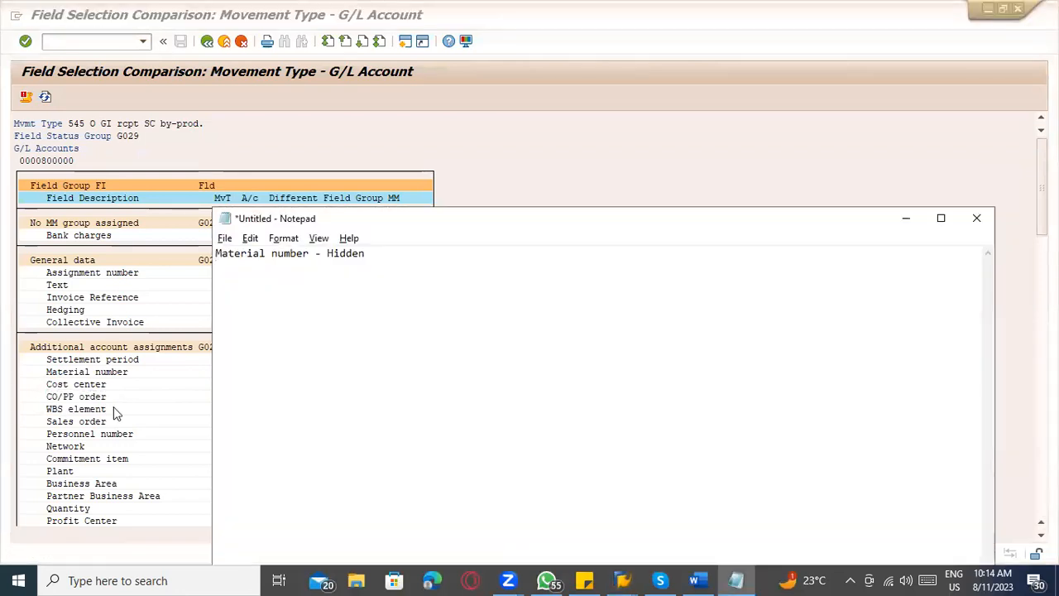
{"action": "key", "text": "ctrl+v"}
{"action": "type", "text": "---- hid"}
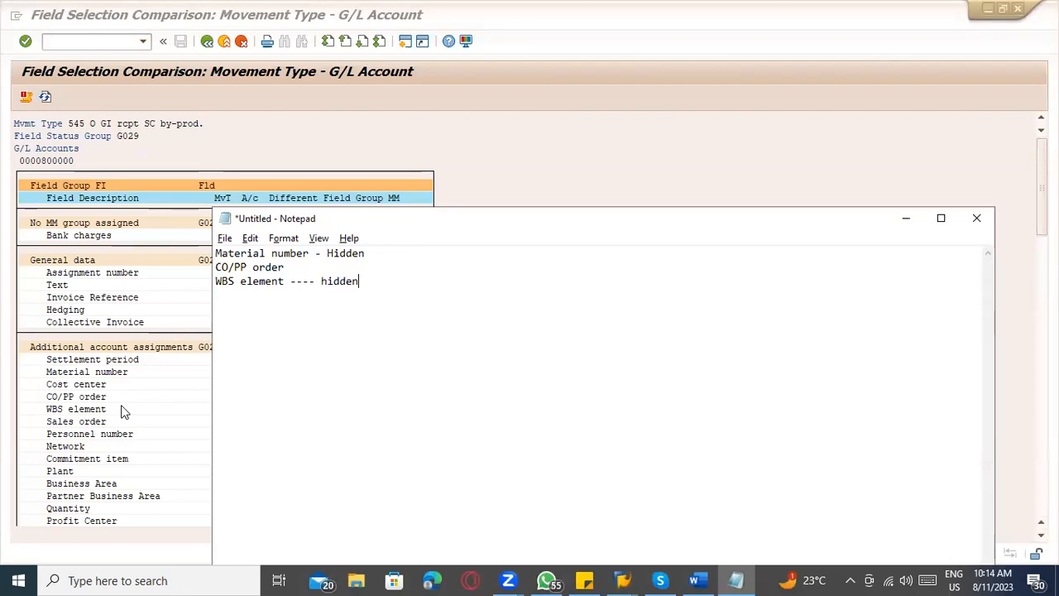
Copy Commitment item from the SAP comparison into the Notepad list and mark it "-- Hidden".
{"action": "key", "text": "alt+Tab"}
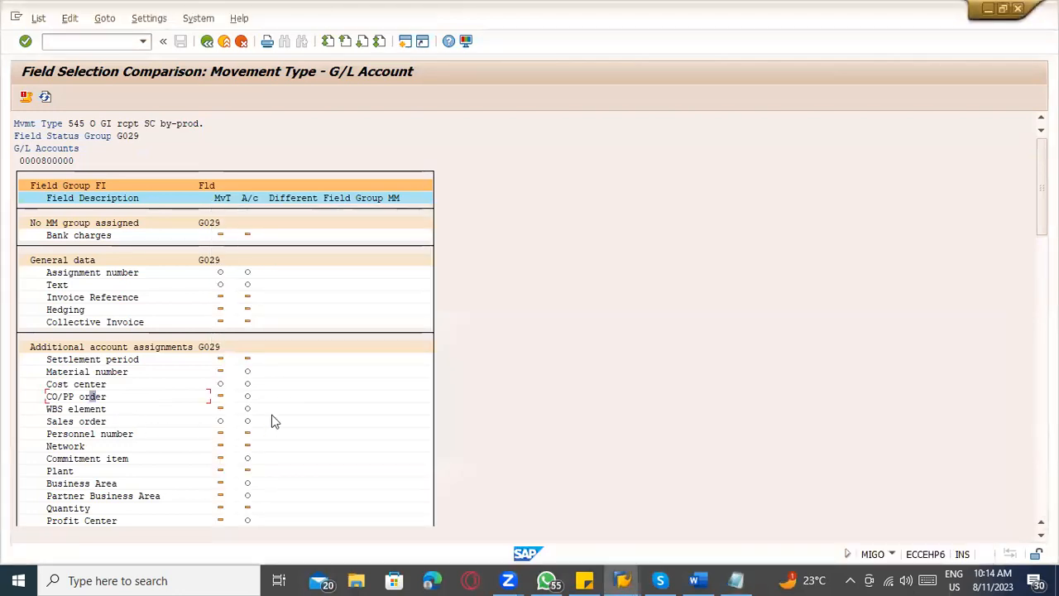
{"action": "scroll", "coordinate": [278, 455], "scroll_direction": "down", "scroll_amount": 1}
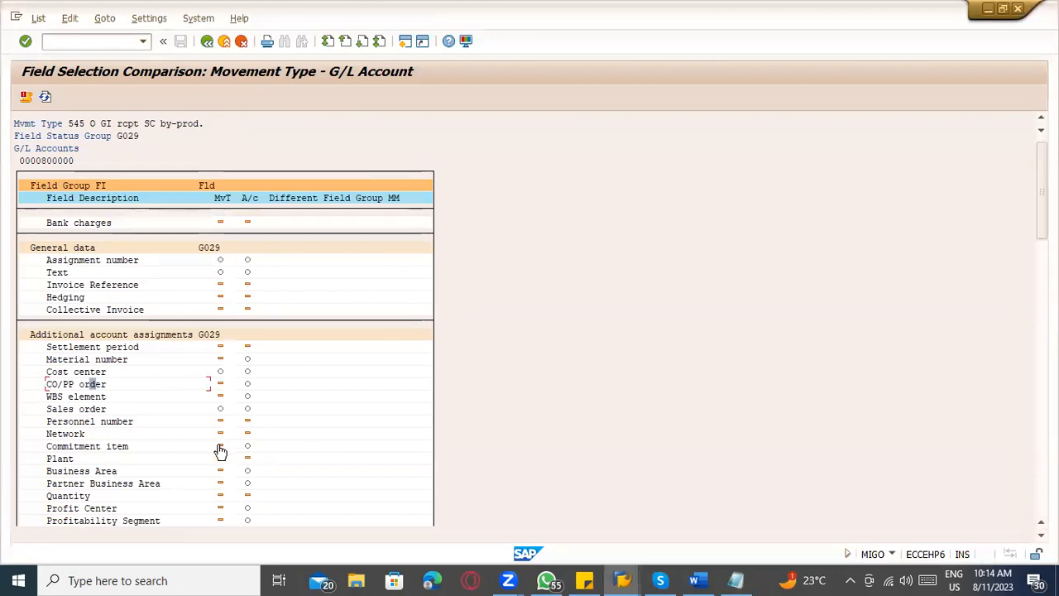
{"action": "left_click", "coordinate": [47, 446]}
{"action": "left_click_drag", "start_coordinate": [47, 447], "coordinate": [135, 447]}
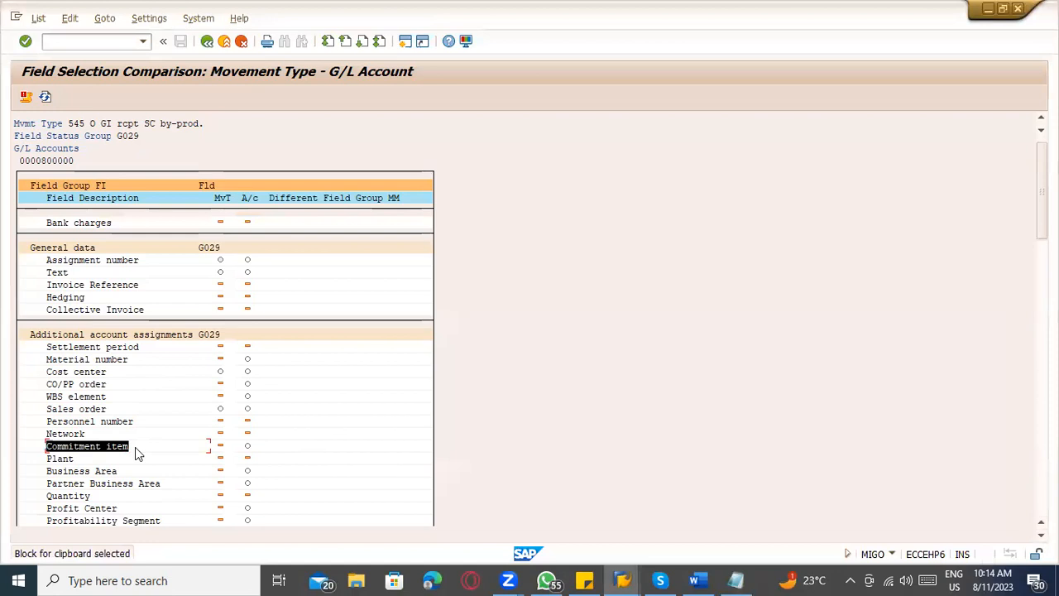
{"action": "key", "text": "ctrl+c"}
{"action": "key", "text": "alt+Tab"}
{"action": "key", "text": "ctrl+v"}
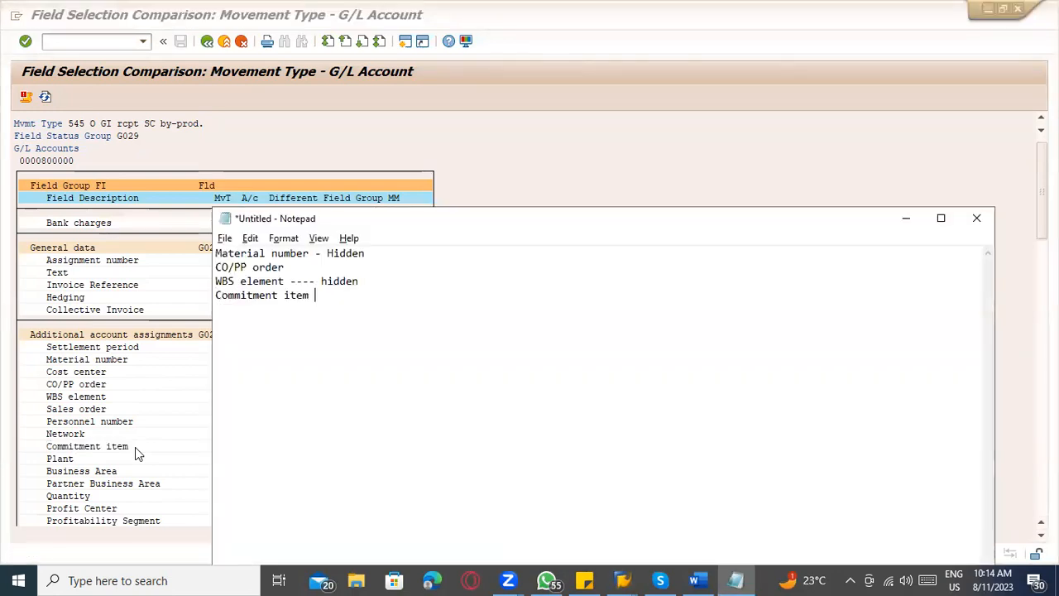
{"action": "type", "text": "-- Hidden"}
Copy Business Area and Partner Business Area from the SAP comparison into the Notepad list.
{"action": "key", "text": "alt+Tab"}
{"action": "scroll", "coordinate": [138, 447], "scroll_direction": "down", "scroll_amount": 1}
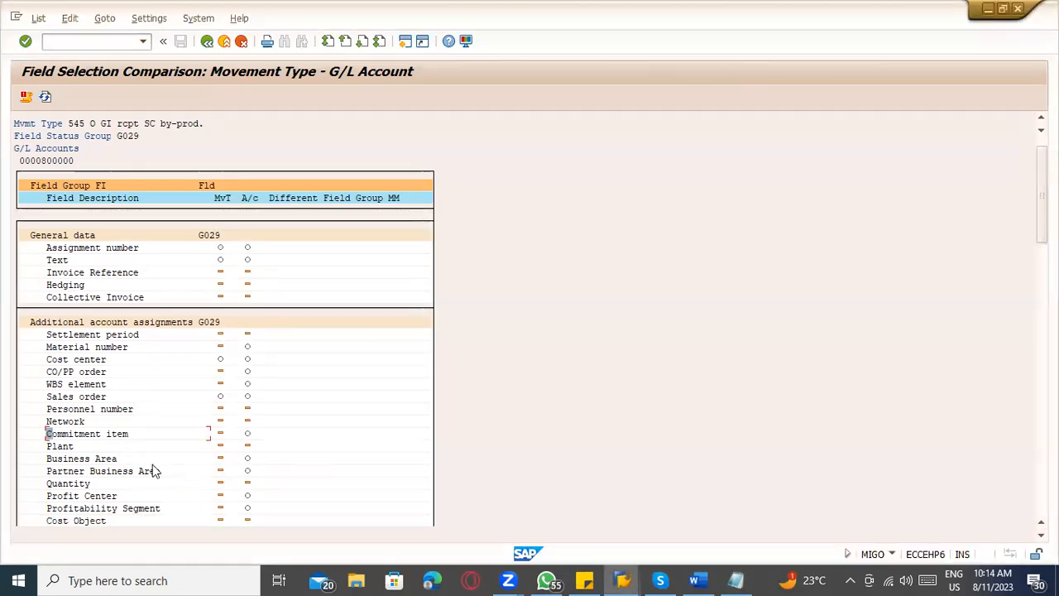
{"action": "left_click", "coordinate": [102, 460]}
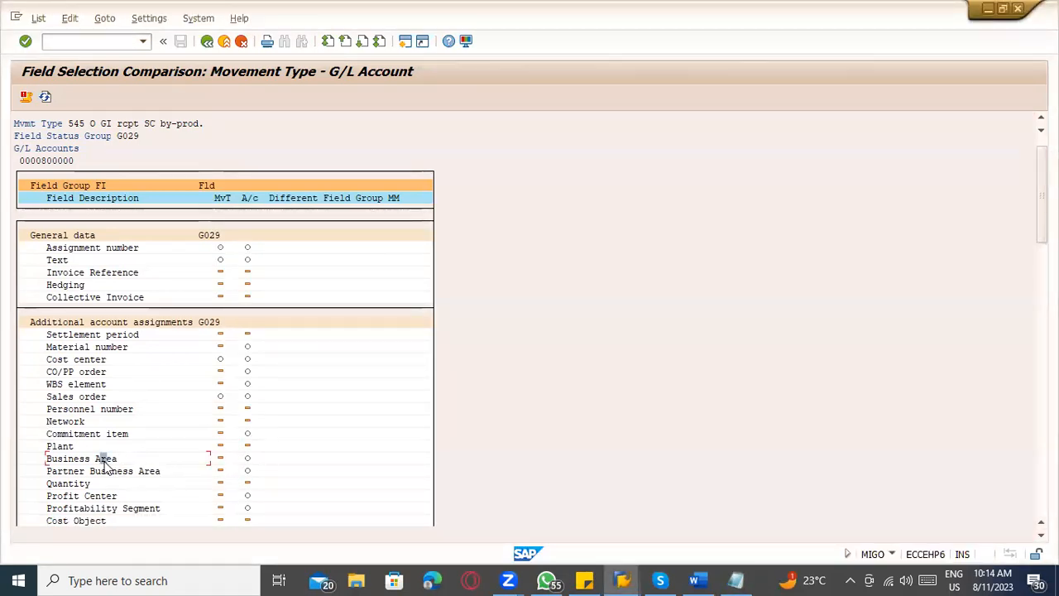
{"action": "key", "text": "ctrl+y"}
{"action": "left_click_drag", "start_coordinate": [40, 460], "coordinate": [162, 472]}
{"action": "key", "text": "alt+Tab"}
{"action": "key", "text": "ctrl+v"}
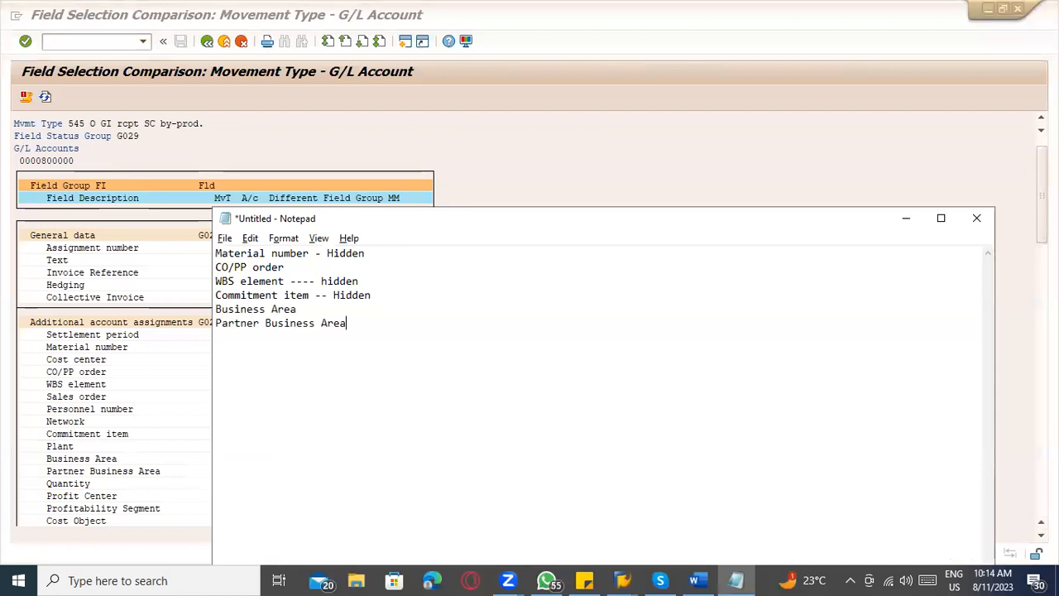
Copy Profit Center and Profitability Segment from the SAP comparison into the Notepad list.
{"action": "key", "text": "alt+Tab"}
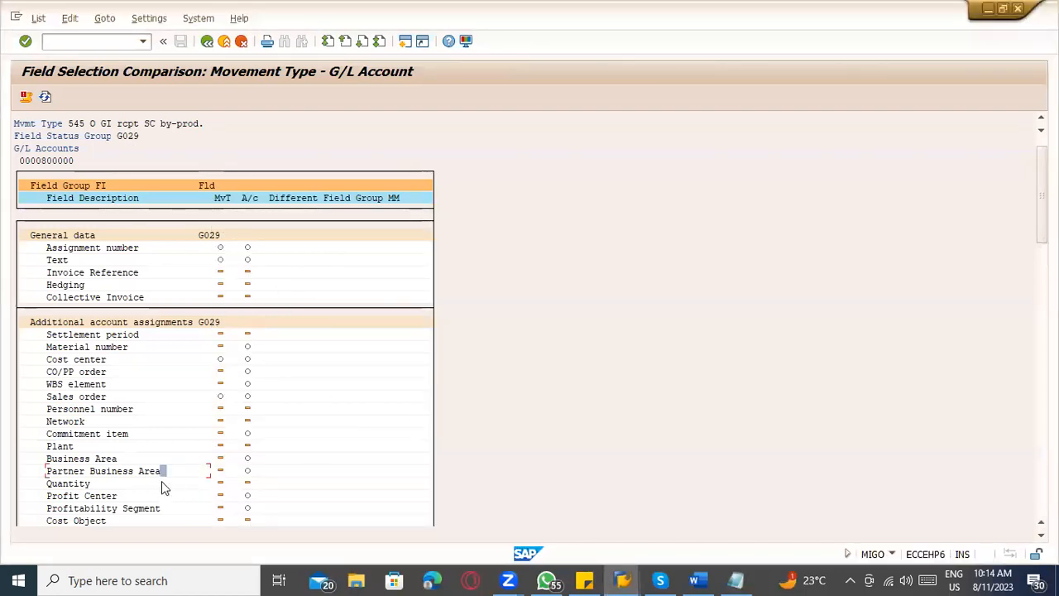
{"action": "left_click", "coordinate": [67, 498]}
{"action": "key", "text": "ctrl+y"}
{"action": "left_click_drag", "start_coordinate": [116, 496], "coordinate": [158, 510]}
{"action": "key", "text": "ctrl+c"}
{"action": "key", "text": "alt+Tab"}
{"action": "key", "text": "ctrl+v"}
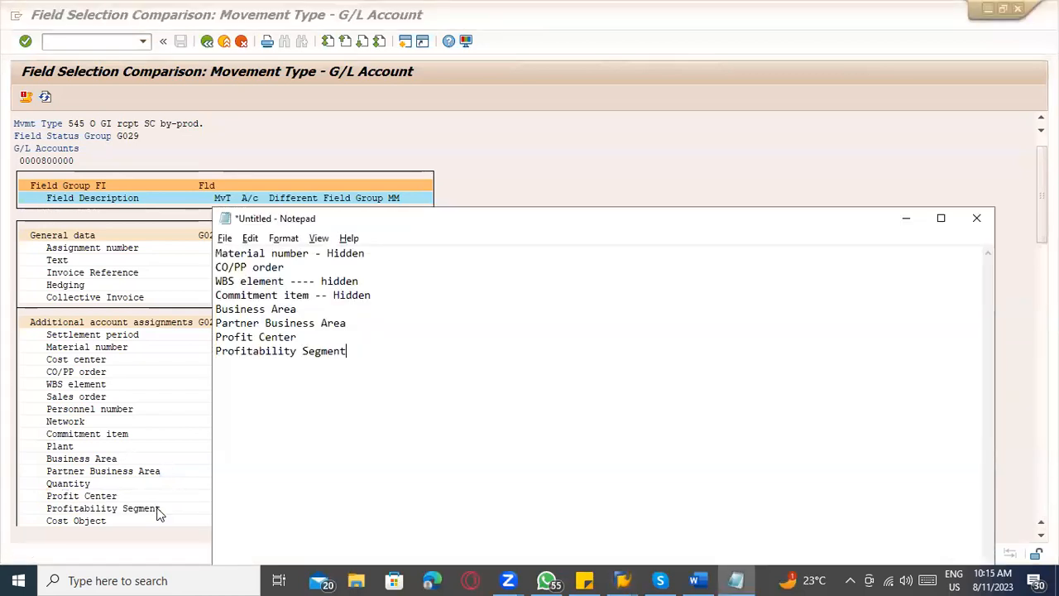
Find the next mismatched field in the SAP comparison, Trading Partner Profit Center, and copy it into the Notepad list.
{"action": "left_click", "coordinate": [157, 510]}
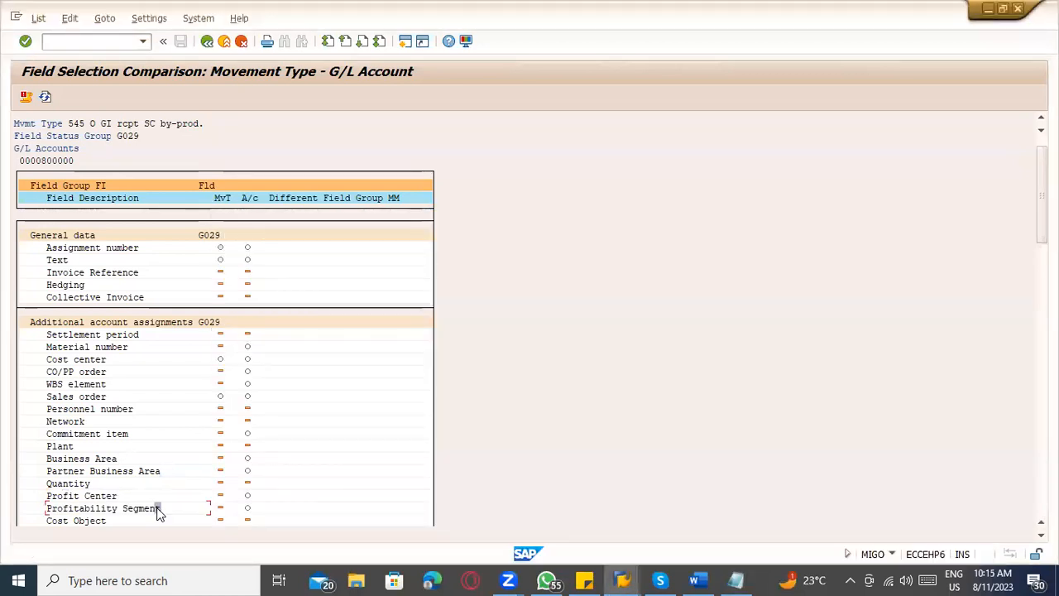
{"action": "scroll", "coordinate": [568, 469], "scroll_direction": "down", "scroll_amount": 4}
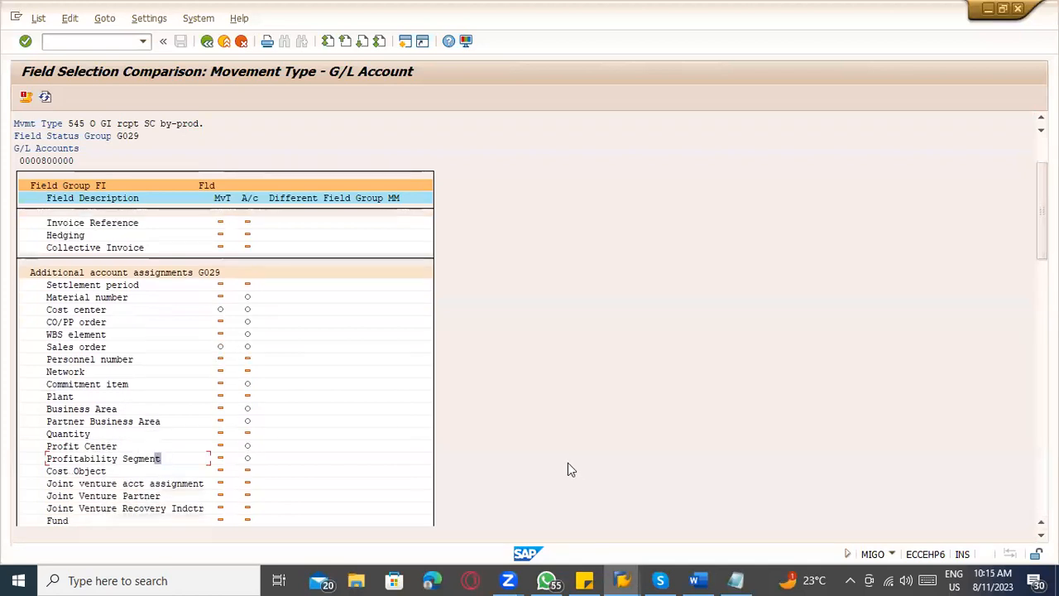
{"action": "scroll", "coordinate": [568, 469], "scroll_direction": "down", "scroll_amount": 1}
{"action": "key", "text": "alt+Tab"}
{"action": "key", "text": "alt+Tab"}
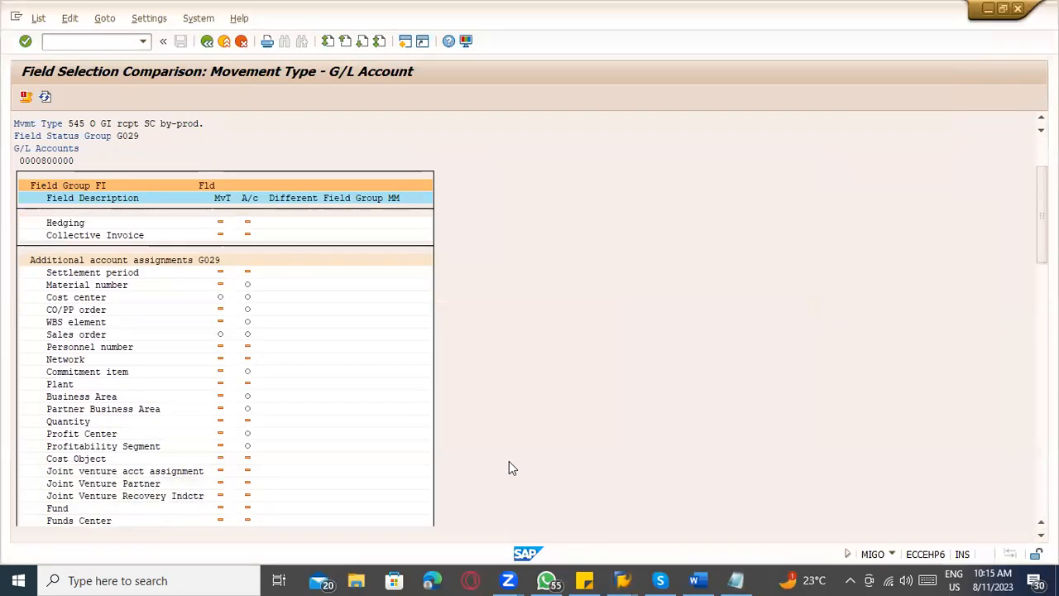
{"action": "scroll", "coordinate": [470, 449], "scroll_direction": "down", "scroll_amount": 4}
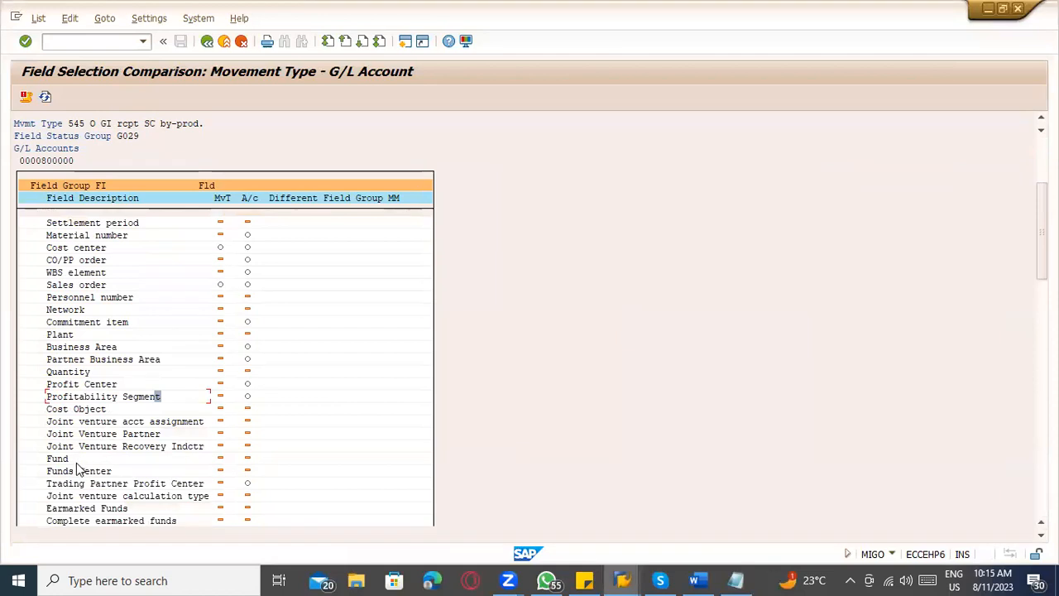
{"action": "left_click", "coordinate": [64, 484]}
{"action": "key", "text": "ctrl+y"}
{"action": "left_click_drag", "start_coordinate": [46, 478], "coordinate": [201, 484]}
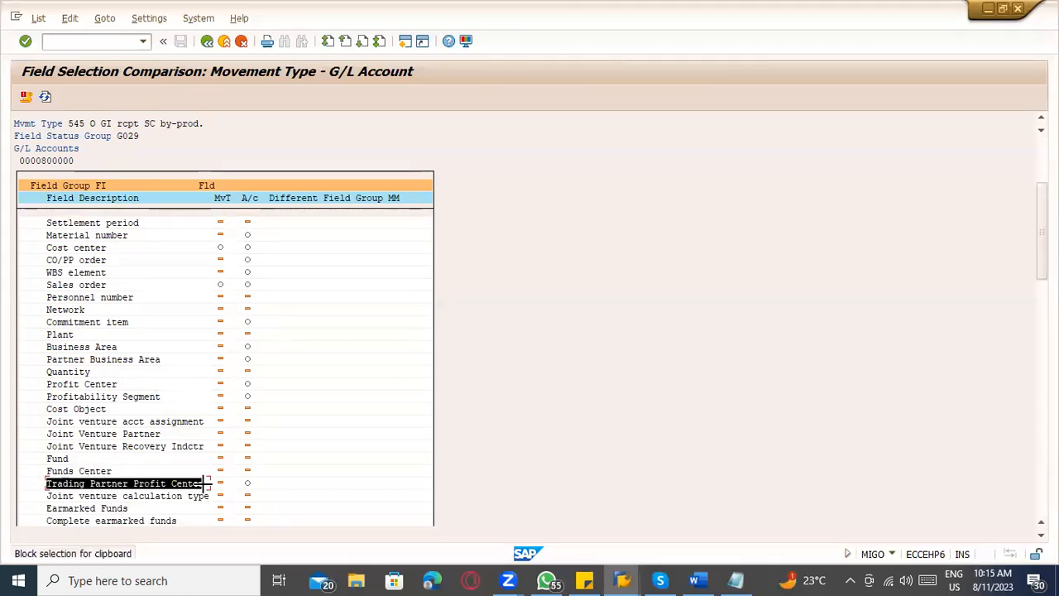
{"action": "key", "text": "ctrl+c"}
{"action": "key", "text": "alt+Tab"}
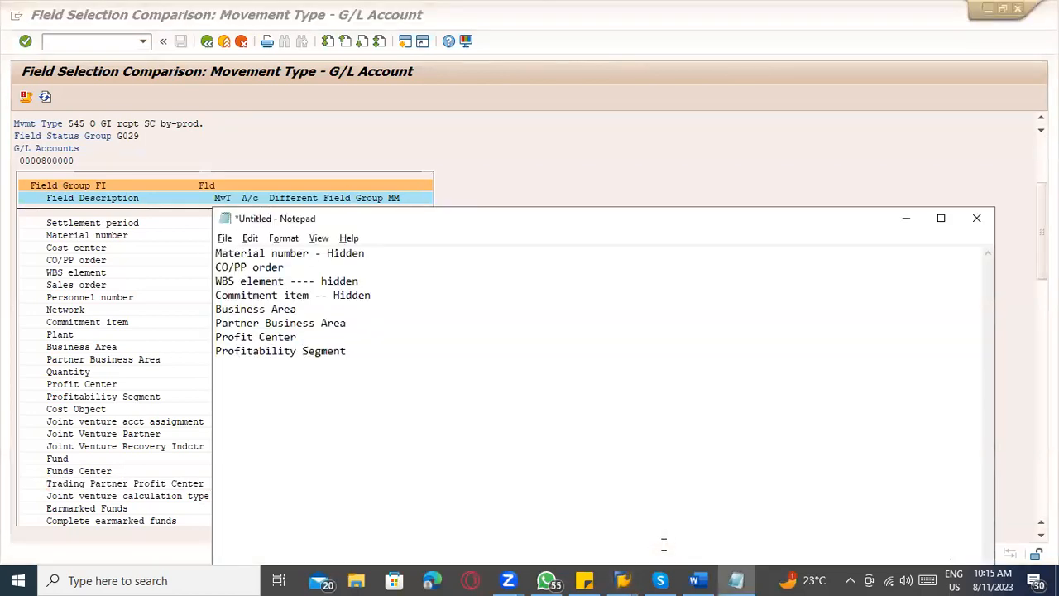
{"action": "key", "text": "ctrl+v"}
Copy the Segment field name from further down the SAP comparison onto a new line of the Notepad list.
{"action": "key", "text": "alt+Tab"}
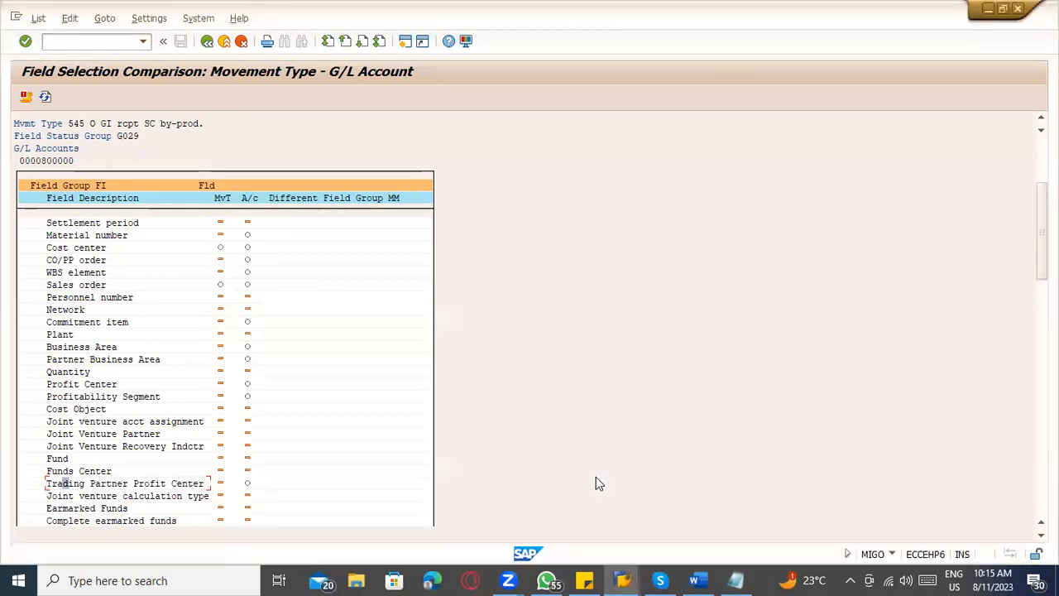
{"action": "scroll", "coordinate": [599, 483], "scroll_direction": "down", "scroll_amount": 6}
{"action": "scroll", "coordinate": [603, 474], "scroll_direction": "down", "scroll_amount": 7}
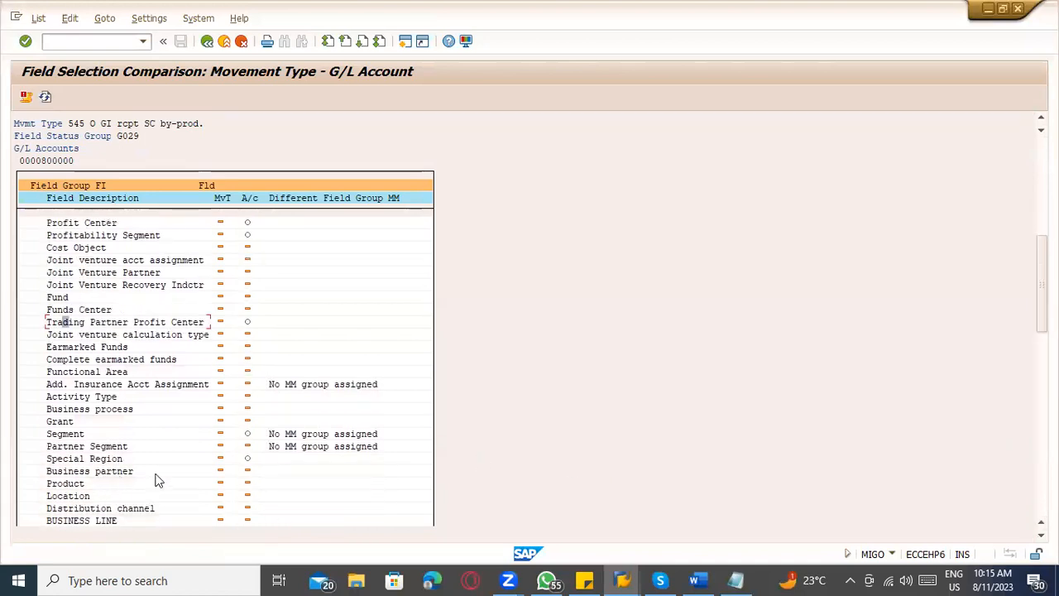
{"action": "left_click", "coordinate": [103, 447]}
{"action": "left_click_drag", "start_coordinate": [47, 430], "coordinate": [90, 436]}
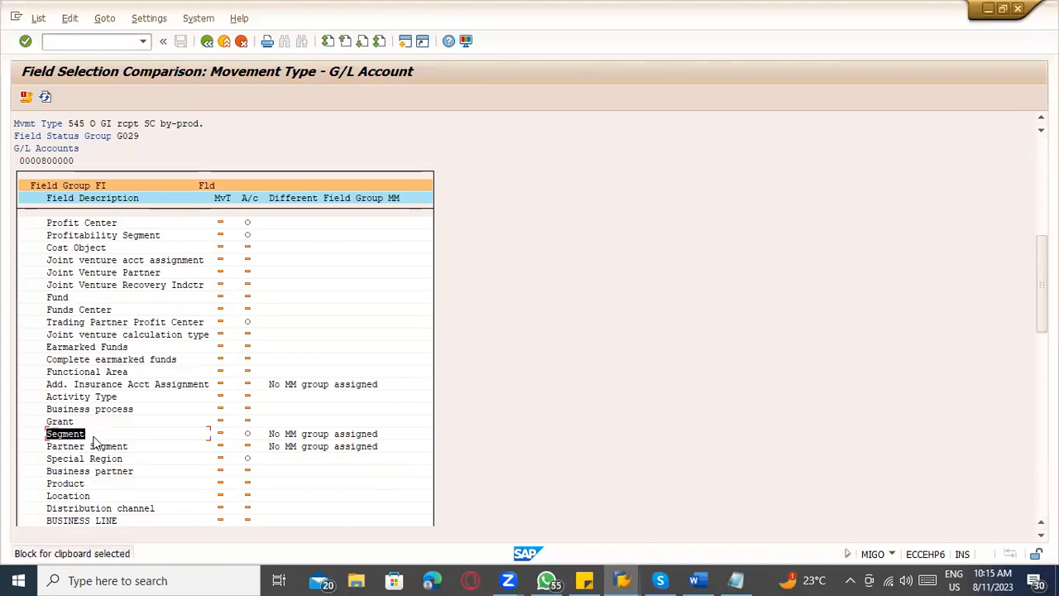
{"action": "key", "text": "ctrl+c"}
{"action": "key", "text": "alt+Tab"}
{"action": "key", "text": "Return"}
{"action": "key", "text": "ctrl+v"}
Copy the Special Region field name from the SAP comparison into the Notepad list.
{"action": "key", "text": "alt+Tab"}
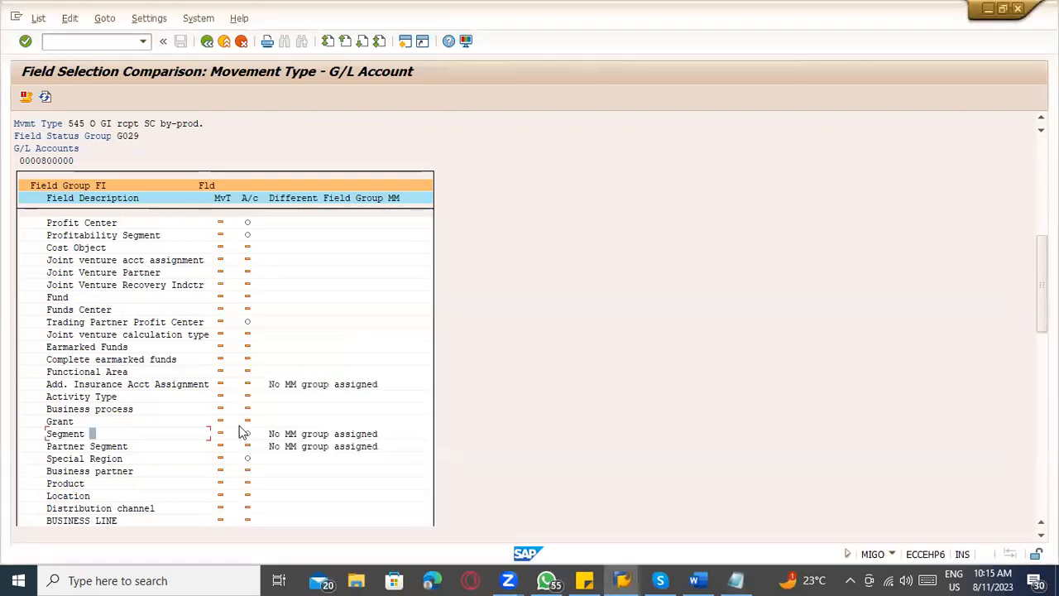
{"action": "left_click", "coordinate": [67, 461]}
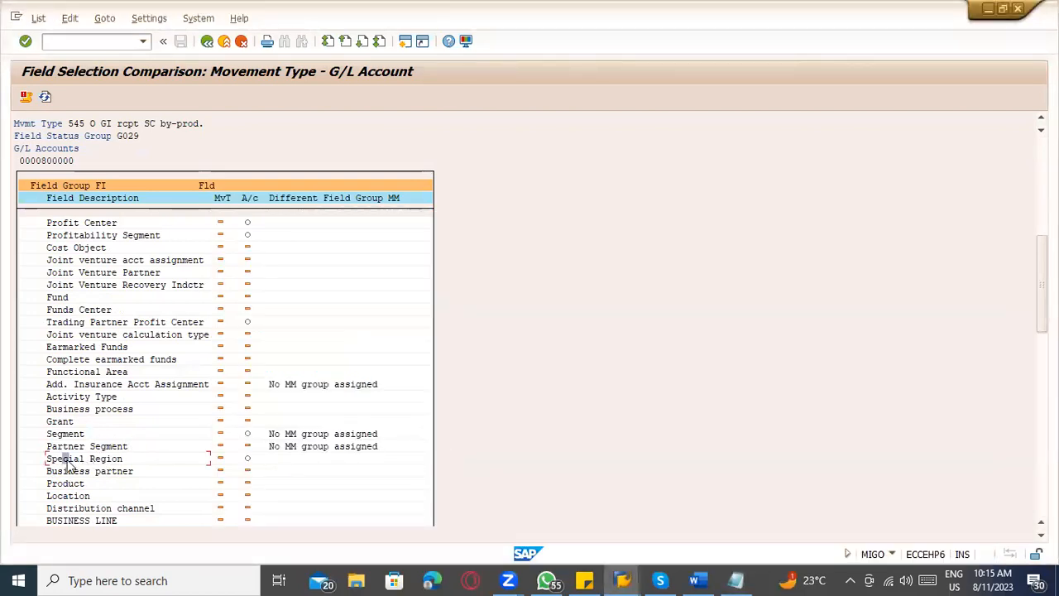
{"action": "left_click_drag", "start_coordinate": [52, 461], "coordinate": [124, 461]}
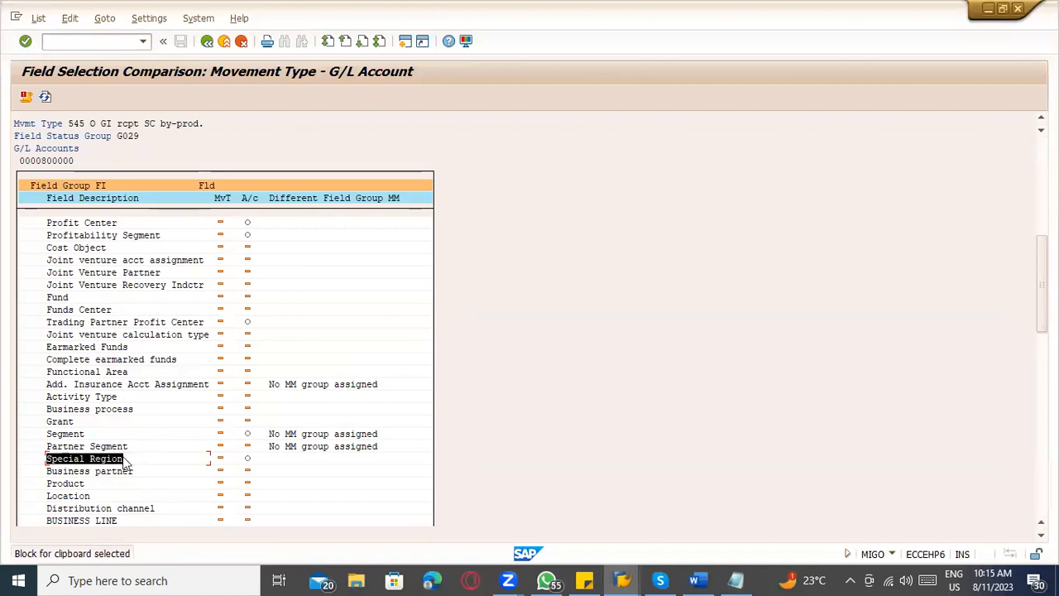
{"action": "key", "text": "ctrl+c"}
{"action": "key", "text": "alt+Tab"}
{"action": "key", "text": "ctrl+v"}
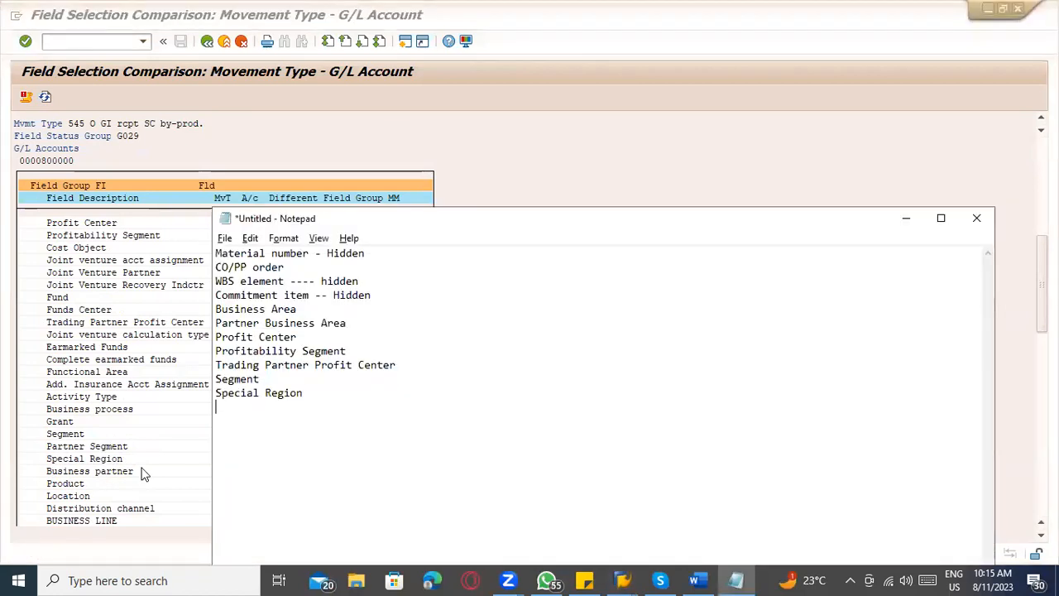
Copy the Region field name from further down the SAP comparison into the Notepad list.
{"action": "key", "text": "alt+Tab"}
{"action": "scroll", "coordinate": [141, 473], "scroll_direction": "down", "scroll_amount": 4}
{"action": "scroll", "coordinate": [140, 473], "scroll_direction": "down", "scroll_amount": 5}
{"action": "left_click", "coordinate": [61, 460]}
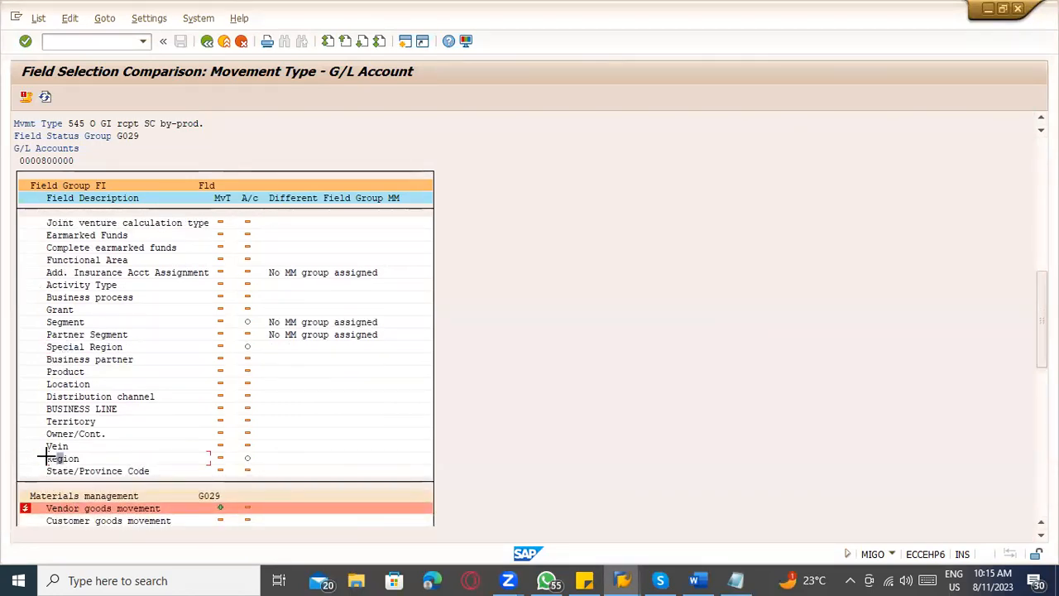
{"action": "left_click_drag", "start_coordinate": [48, 457], "coordinate": [93, 460]}
{"action": "key", "text": "ctrl+c"}
{"action": "key", "text": "alt+Tab"}
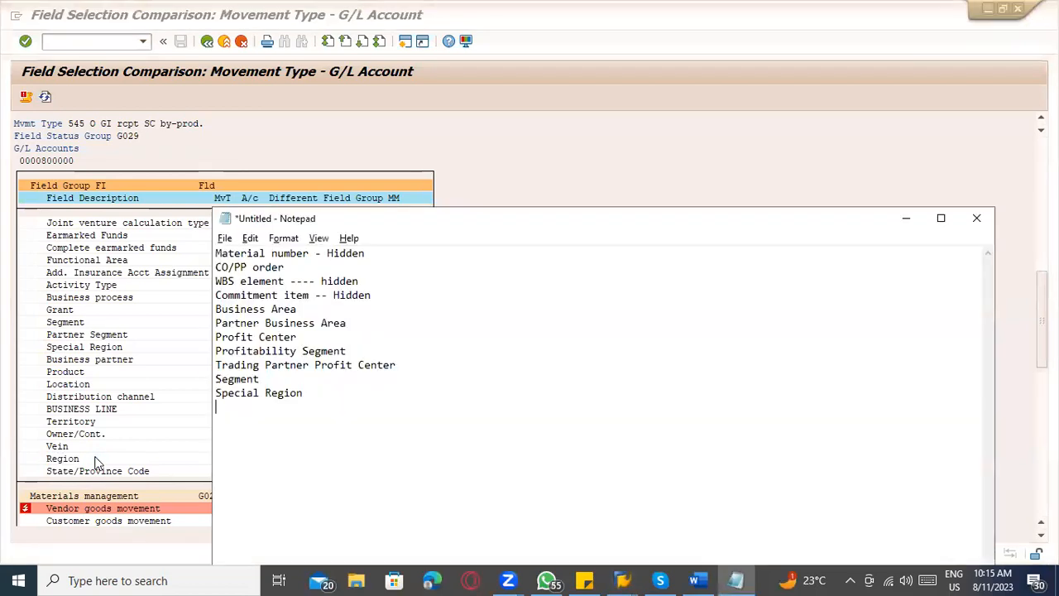
{"action": "key", "text": "ctrl+v"}
{"action": "left_click", "coordinate": [95, 461]}
Open the field status group from the account status of Vendor goods movement, check its system and transaction details, and return to the comparison.
{"action": "scroll", "coordinate": [128, 451], "scroll_direction": "down", "scroll_amount": 3}
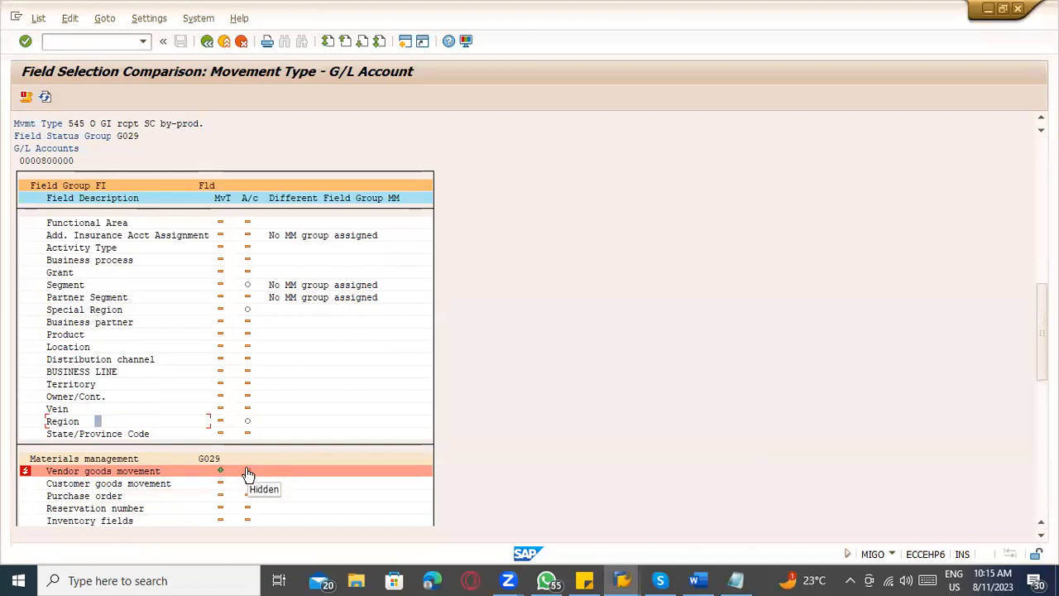
{"action": "double_click", "coordinate": [246, 467]}
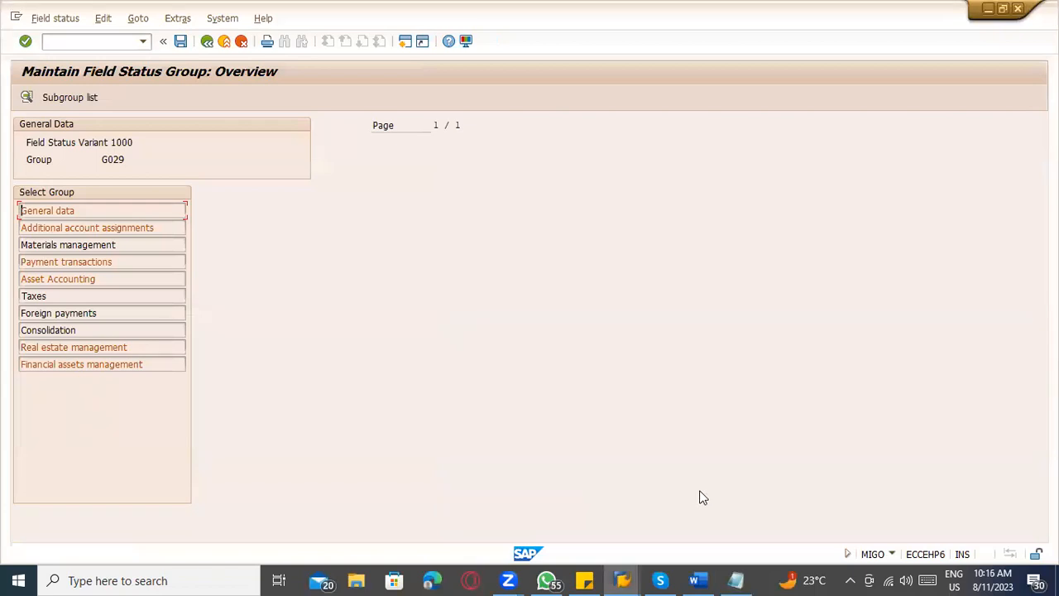
{"action": "left_click", "coordinate": [892, 556]}
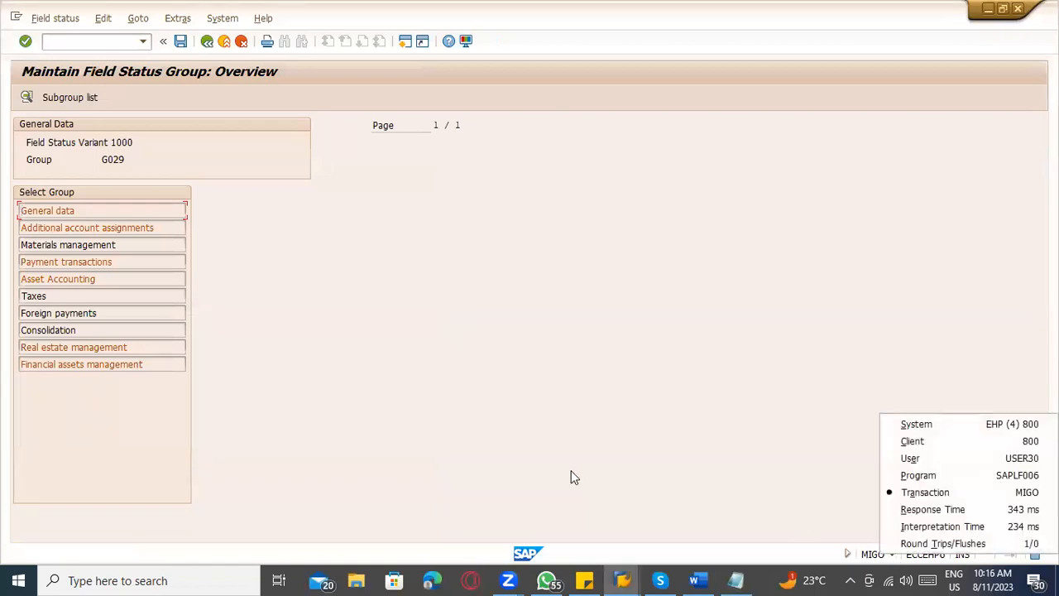
{"action": "left_click", "coordinate": [207, 40]}
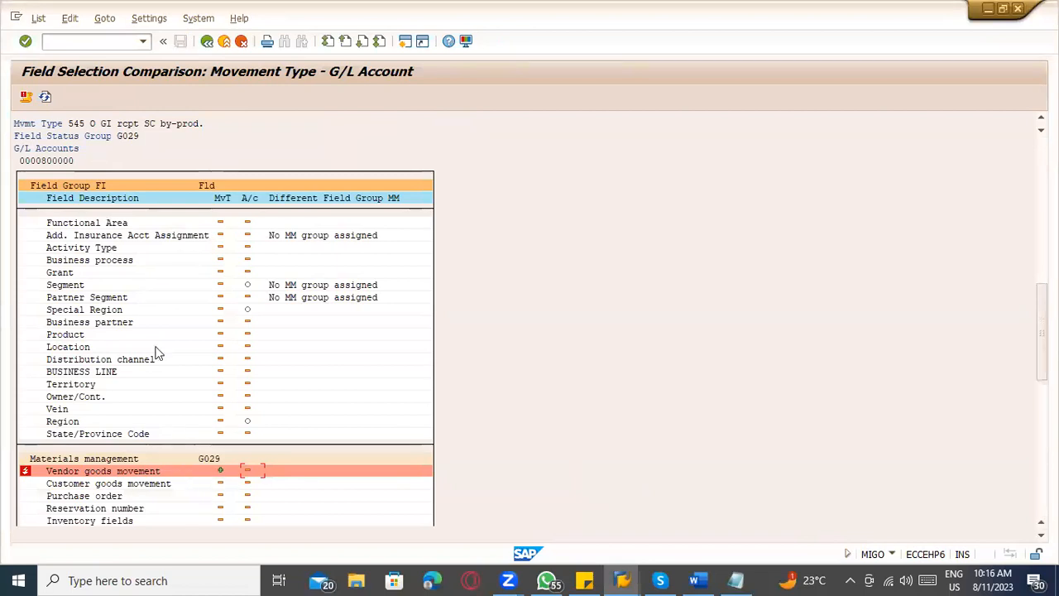
Open transaction FS00 in a new session and display G/L account 800000 for company code TATC.
{"action": "left_click", "coordinate": [96, 41]}
{"action": "type", "text": "/pos00"}
{"action": "key", "text": "Return"}
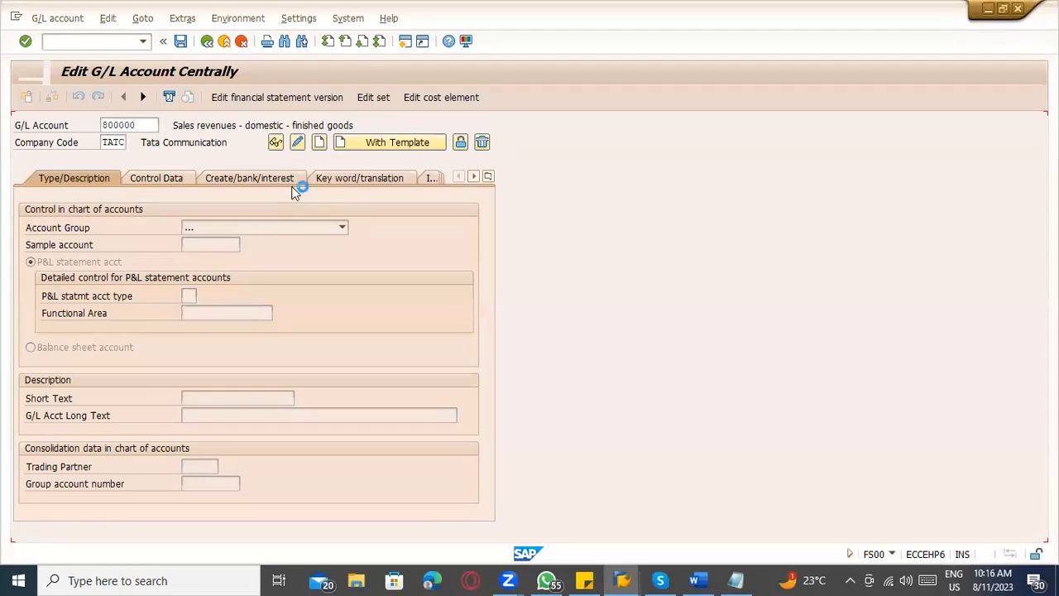
{"action": "key", "text": "Return"}
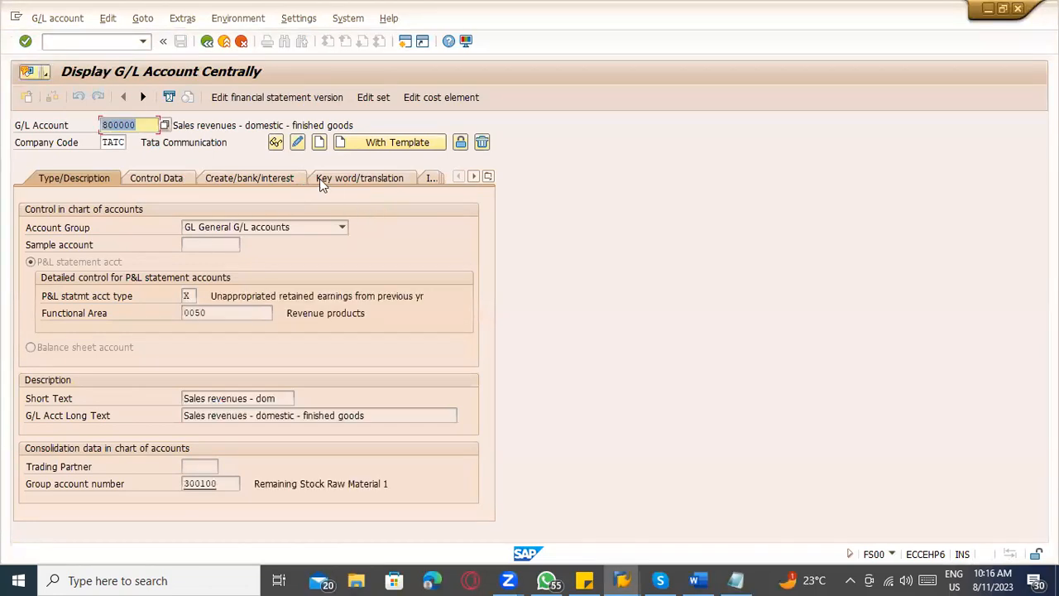
Examine the definition of the account's field status group in the Create/bank/interest data and return to the account display.
{"action": "left_click", "coordinate": [191, 184]}
{"action": "left_click", "coordinate": [221, 175]}
{"action": "double_click", "coordinate": [197, 227]}
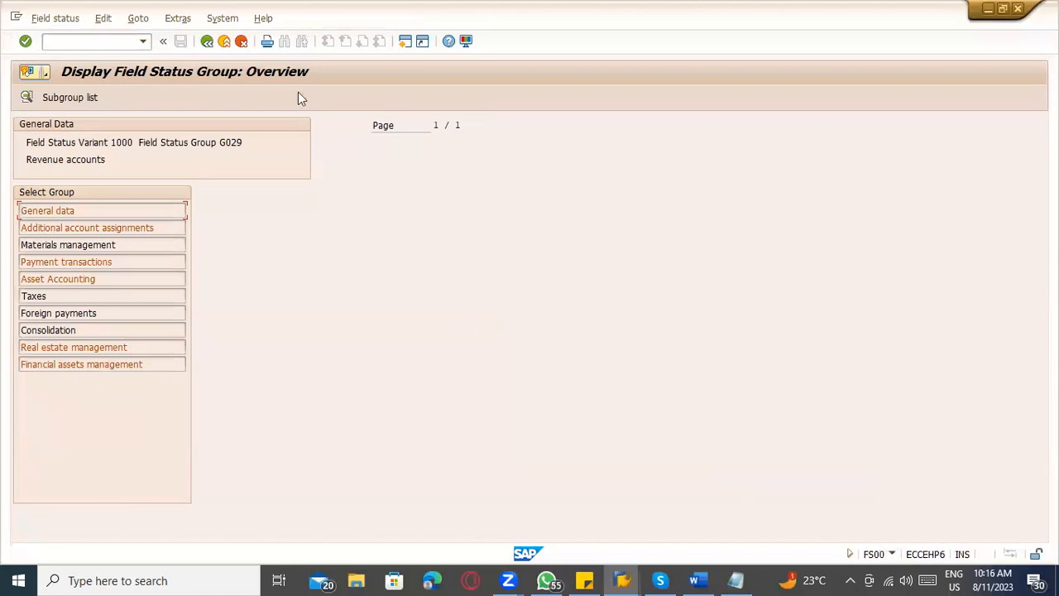
{"action": "left_click", "coordinate": [207, 40]}
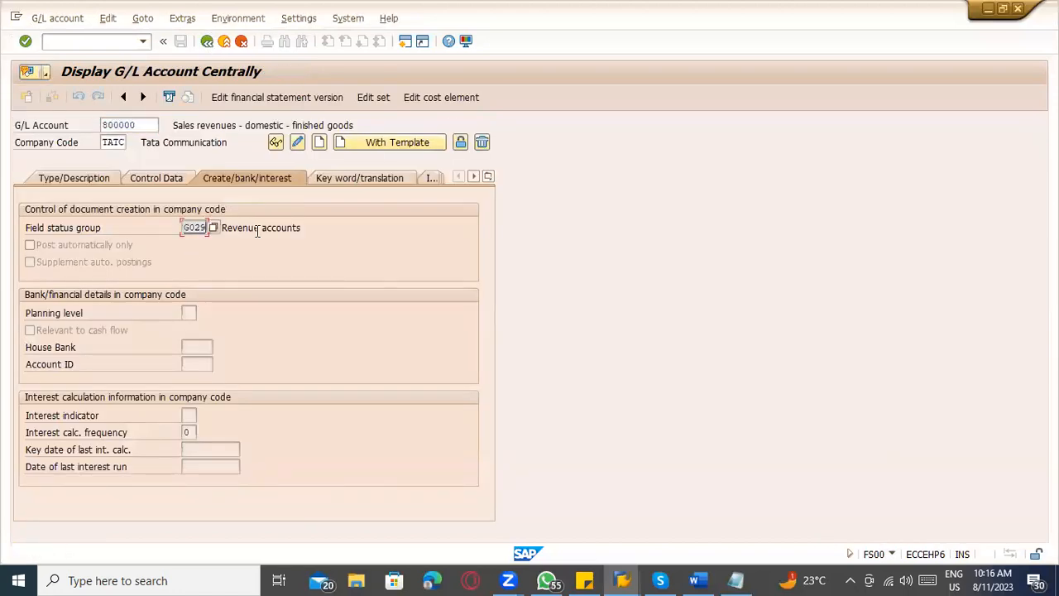
Open the IMG activities overview for the Field status group field without specifying a customizing project.
{"action": "double_click", "coordinate": [197, 220]}
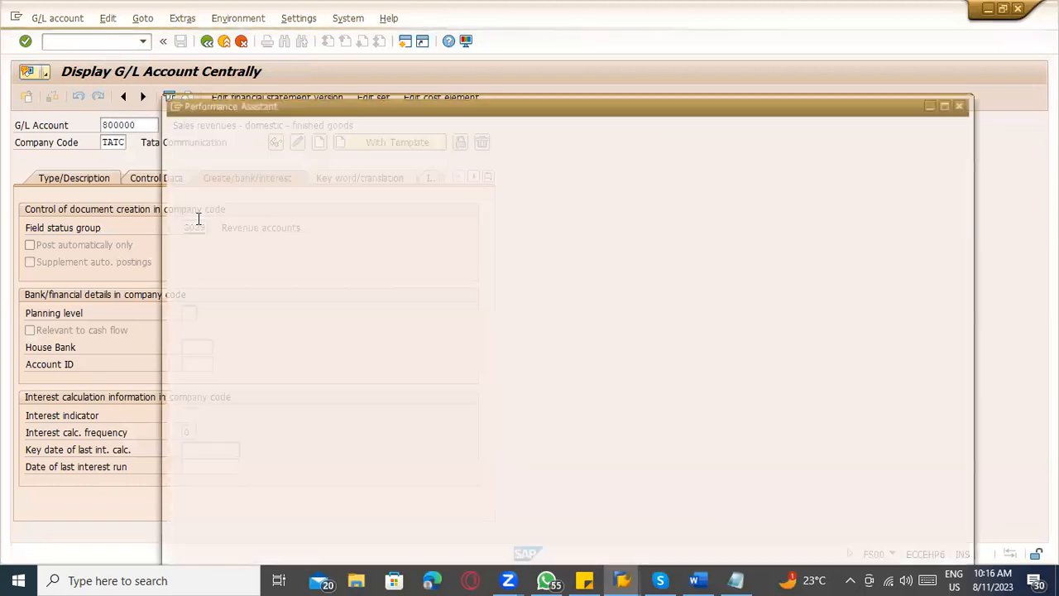
{"action": "key", "text": "Escape"}
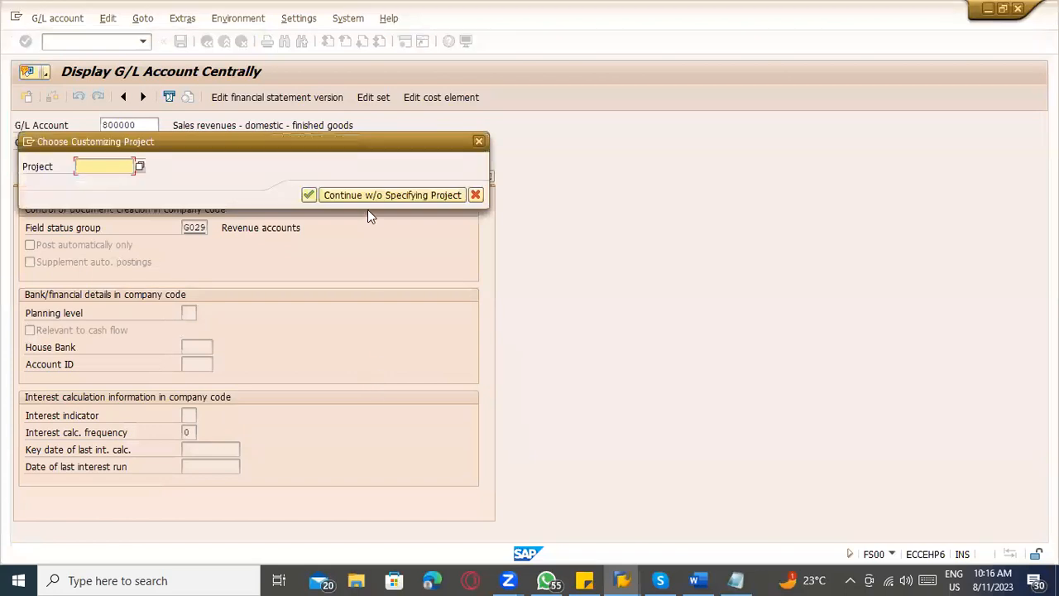
{"action": "left_click", "coordinate": [369, 196]}
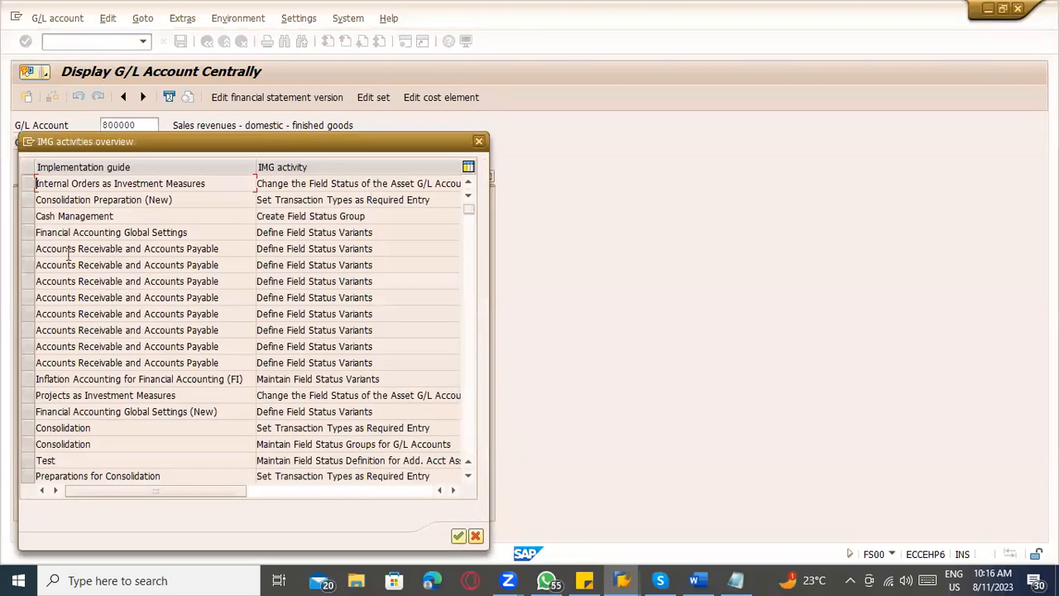
Execute Define Field Status Variants under Financial Accounting Global Settings and look for variant G029 in the list.
{"action": "double_click", "coordinate": [314, 233]}
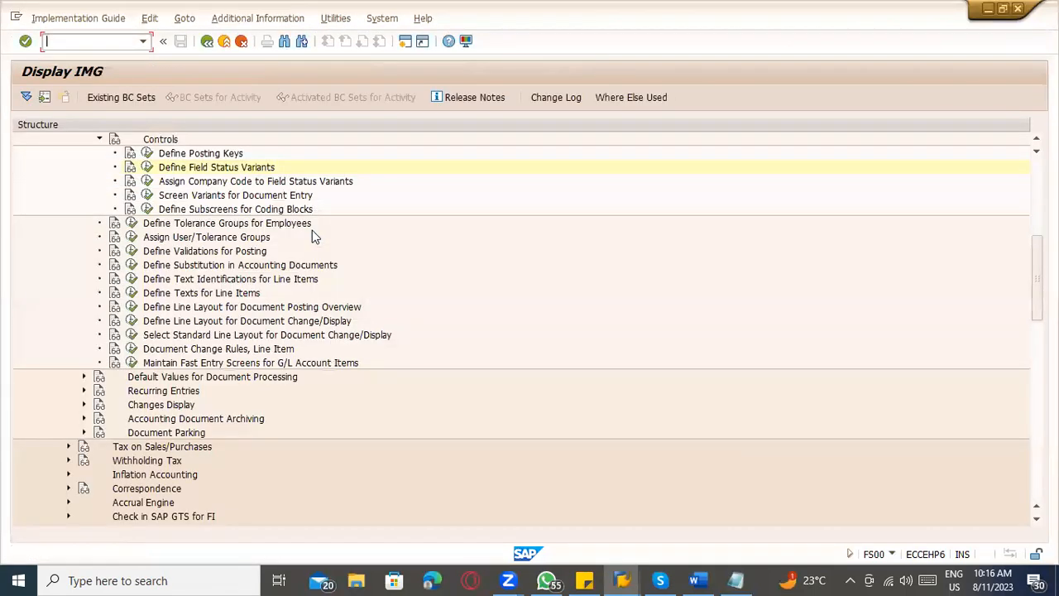
{"action": "left_click", "coordinate": [146, 167]}
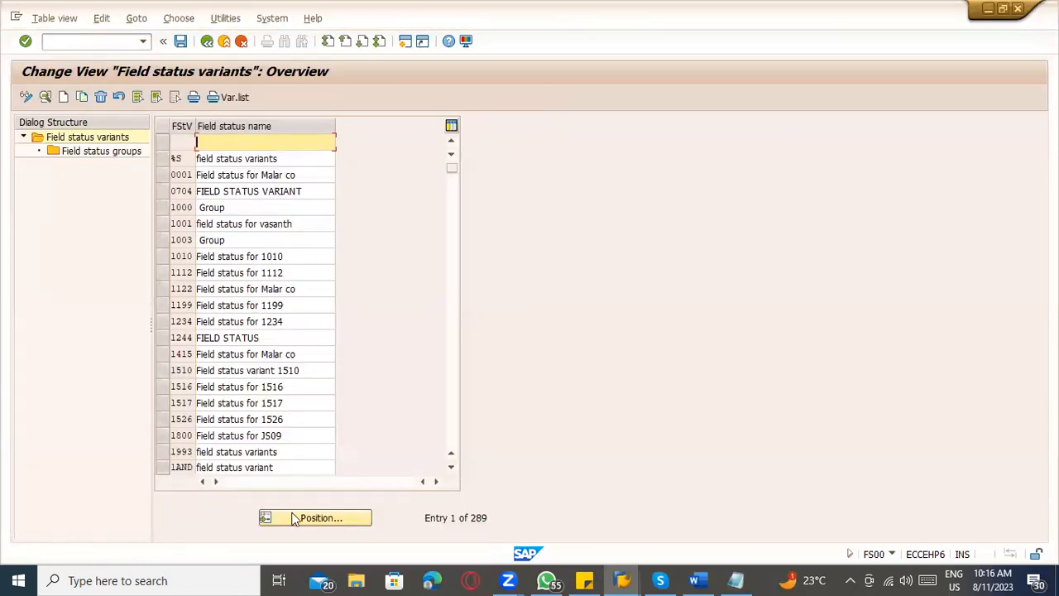
{"action": "left_click", "coordinate": [314, 518]}
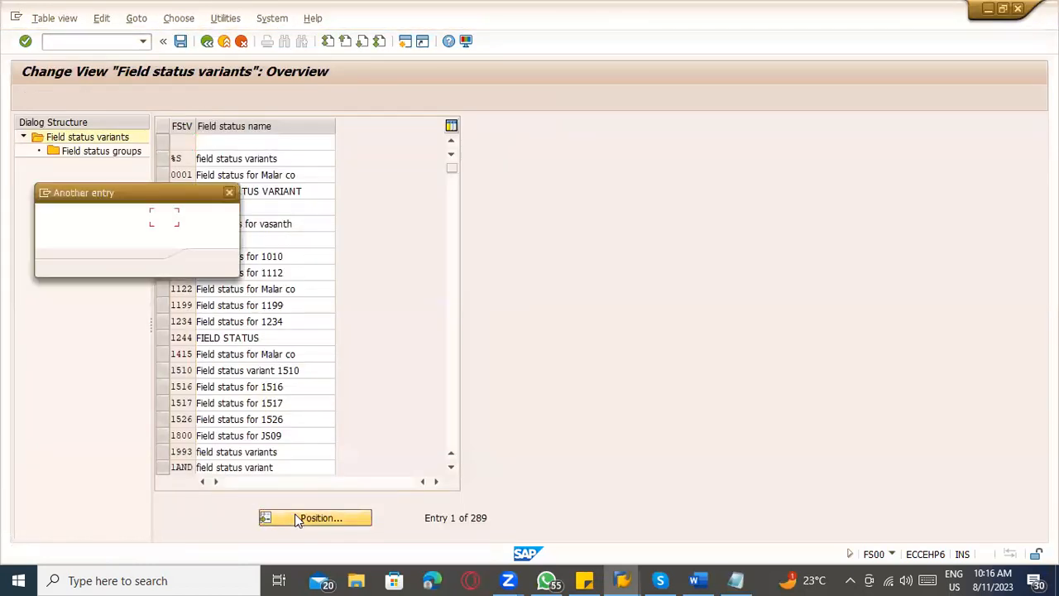
{"action": "key", "text": "Return"}
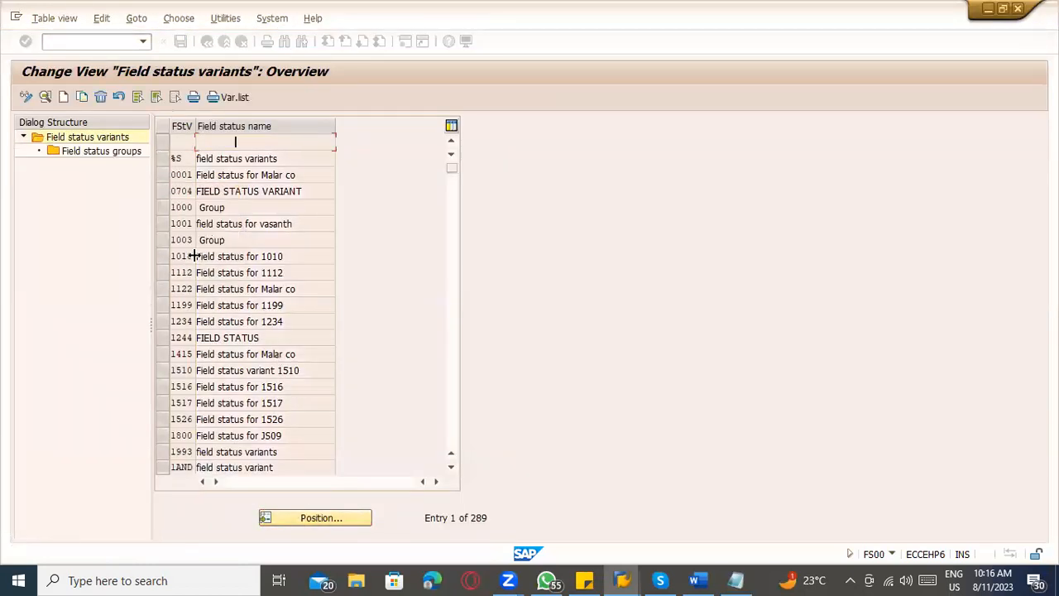
{"action": "key", "text": "F1"}
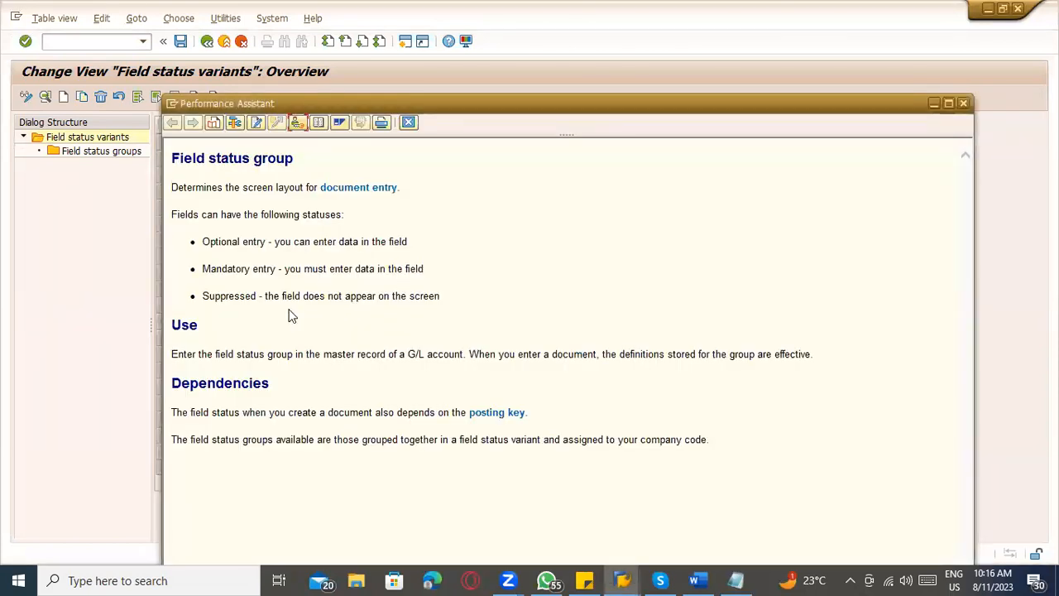
{"action": "key", "text": "Escape"}
{"action": "left_click", "coordinate": [328, 517]}
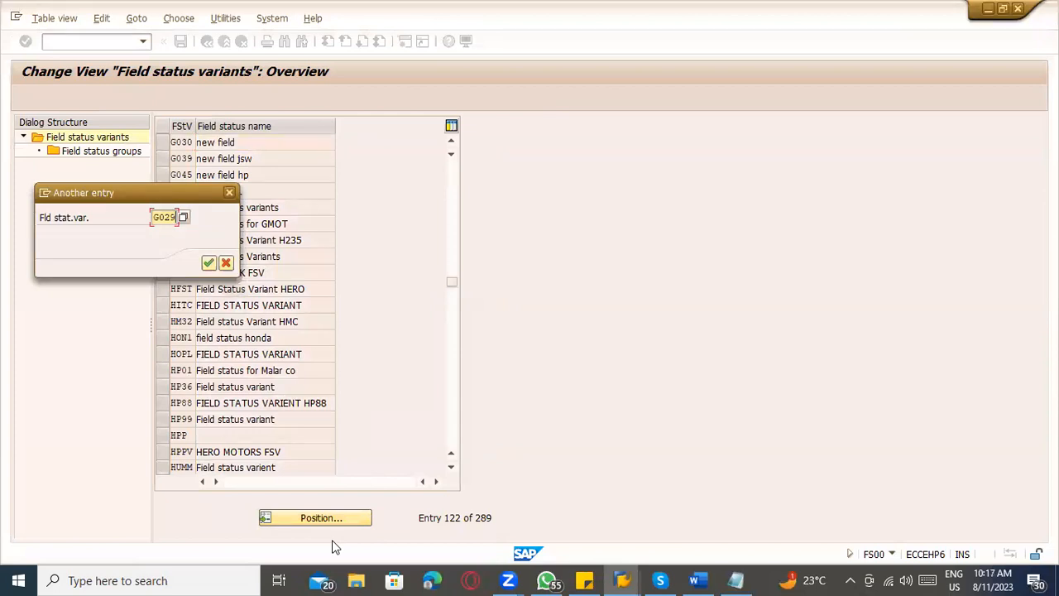
{"action": "key", "text": "Return"}
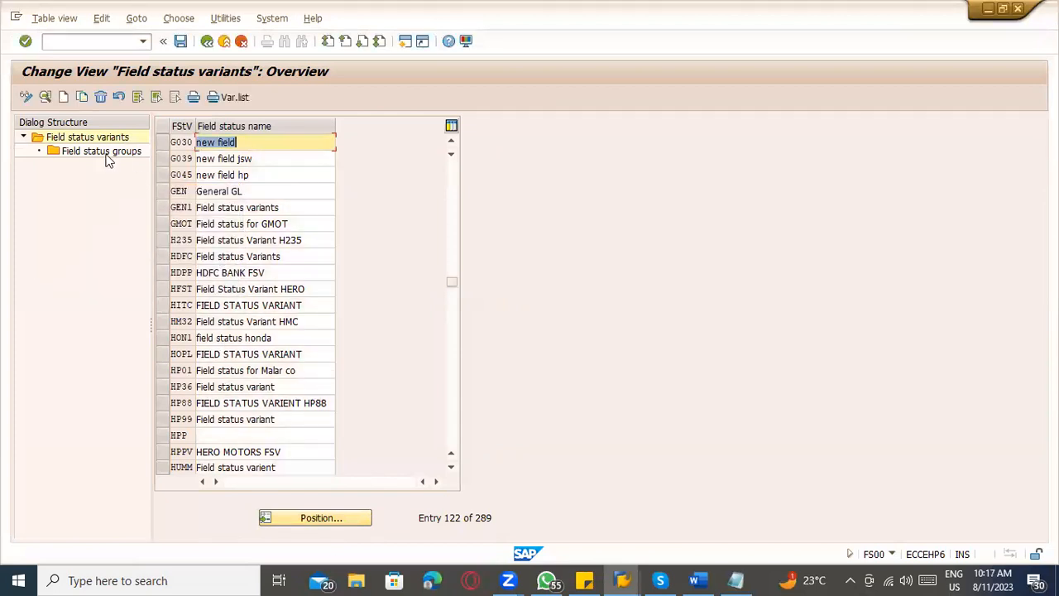
Check the field status groups of variant G030 and return to the IMG structure.
{"action": "left_click", "coordinate": [105, 155]}
{"action": "double_click", "coordinate": [106, 156]}
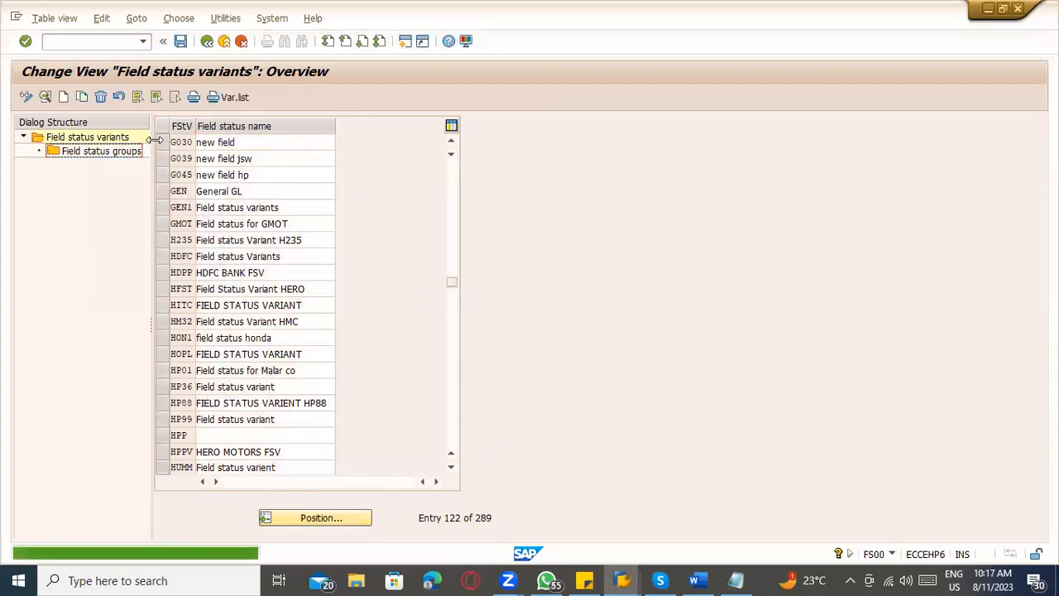
{"action": "double_click", "coordinate": [124, 153]}
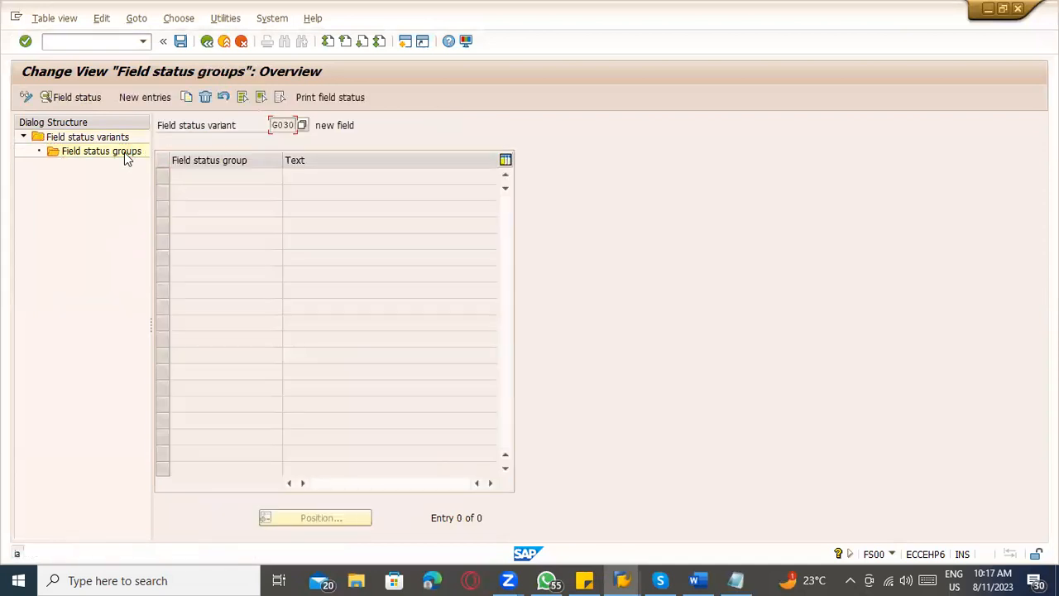
{"action": "left_click", "coordinate": [207, 41]}
{"action": "left_click", "coordinate": [207, 42]}
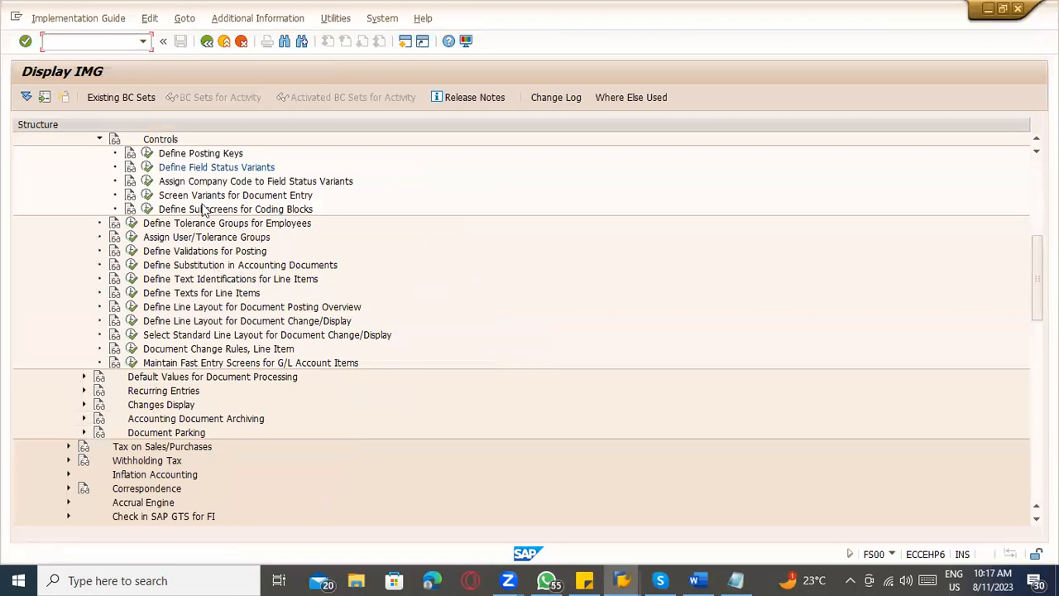
{"action": "left_click", "coordinate": [284, 40]}
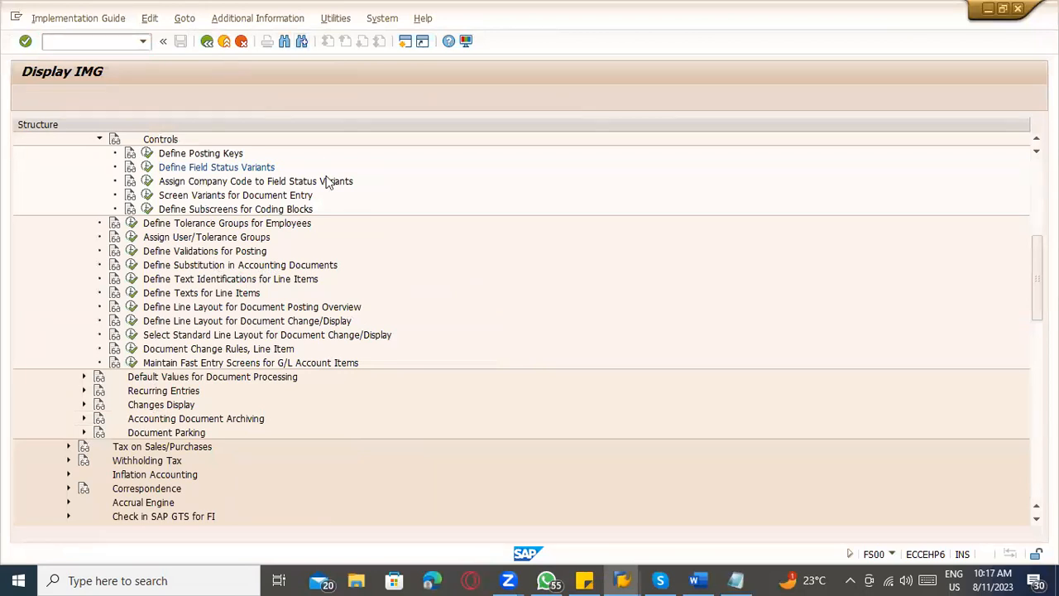
{"action": "key", "text": "BackSpace"}
{"action": "key", "text": "BackSpace"}
{"action": "key", "text": "BackSpace"}
{"action": "key", "text": "BackSpace"}
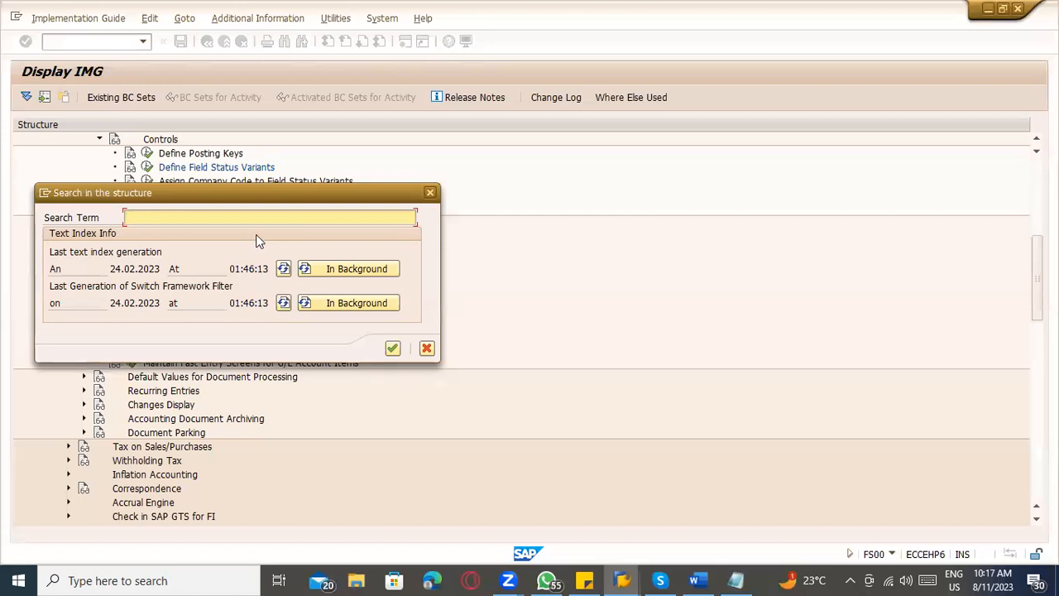
{"action": "key", "text": "Escape"}
{"action": "key", "text": "Escape"}
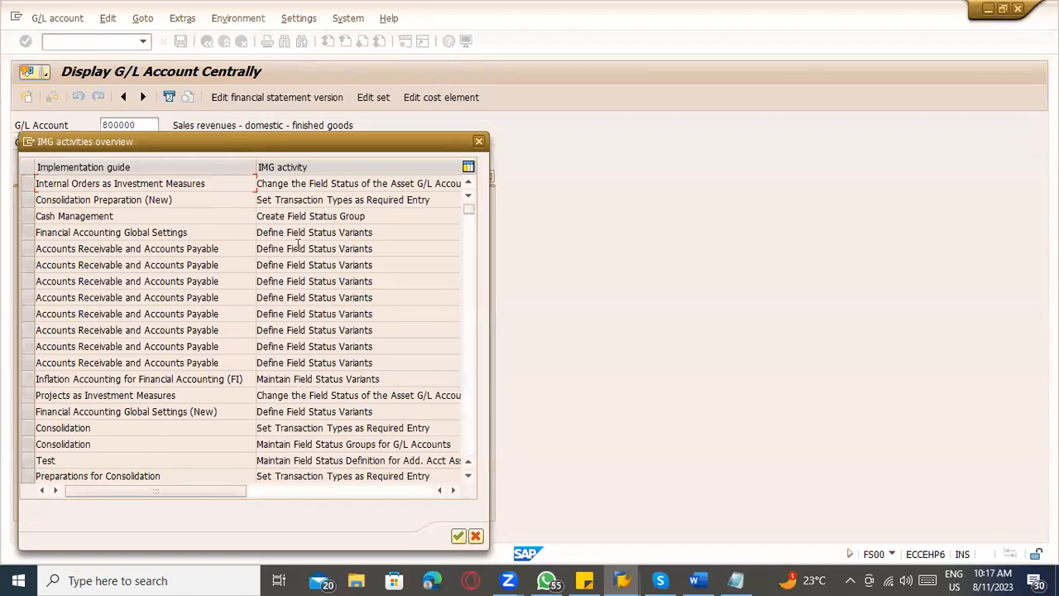
Try to open the Cash Management activity Create Field Status Group for field status variant G029, and exit back to the IMG activities overview.
{"action": "double_click", "coordinate": [302, 216]}
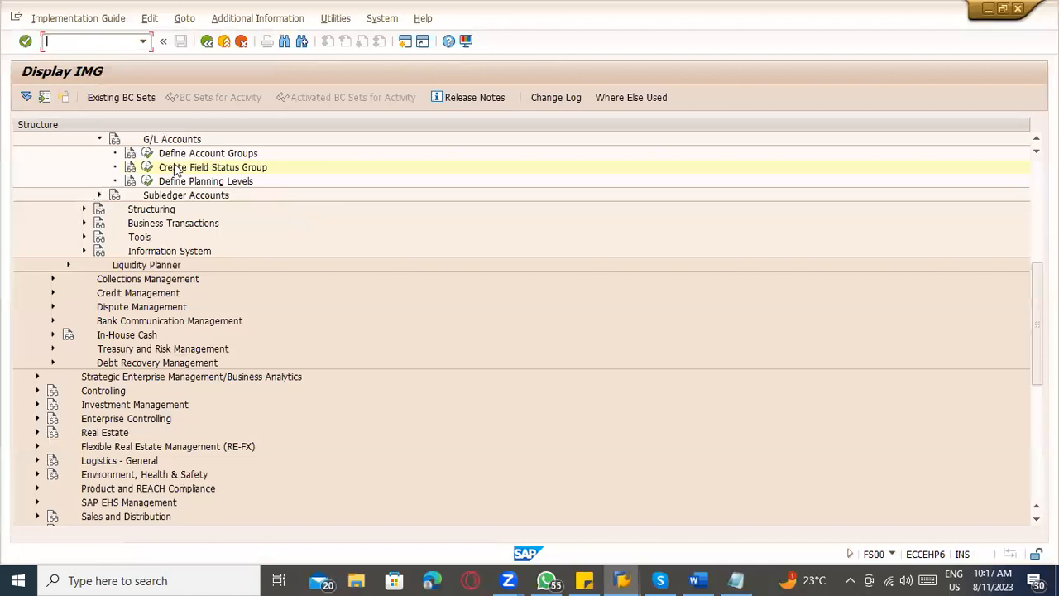
{"action": "left_click", "coordinate": [147, 167]}
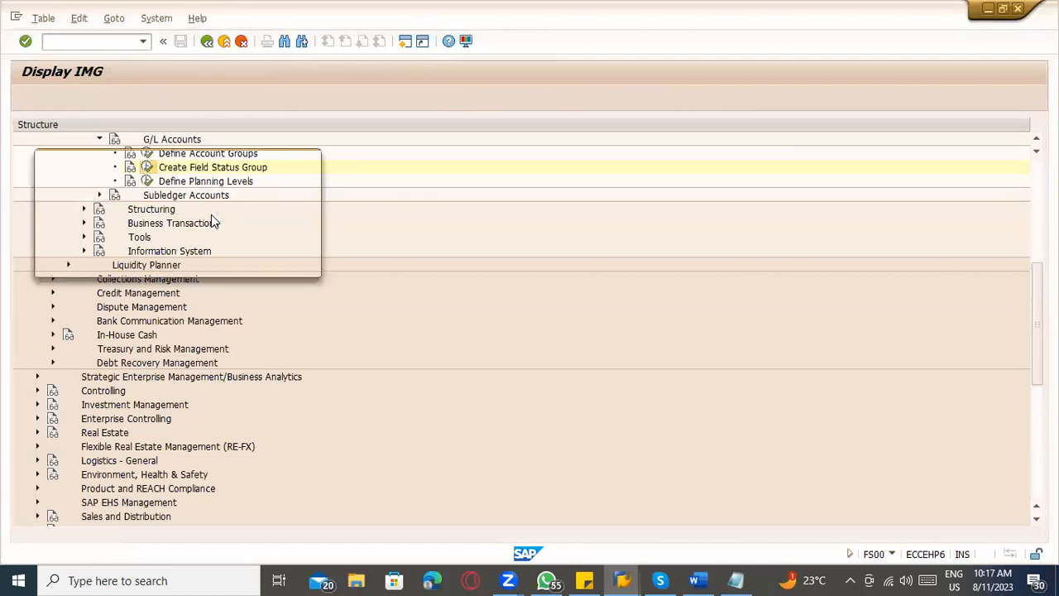
{"action": "type", "text": "G029"}
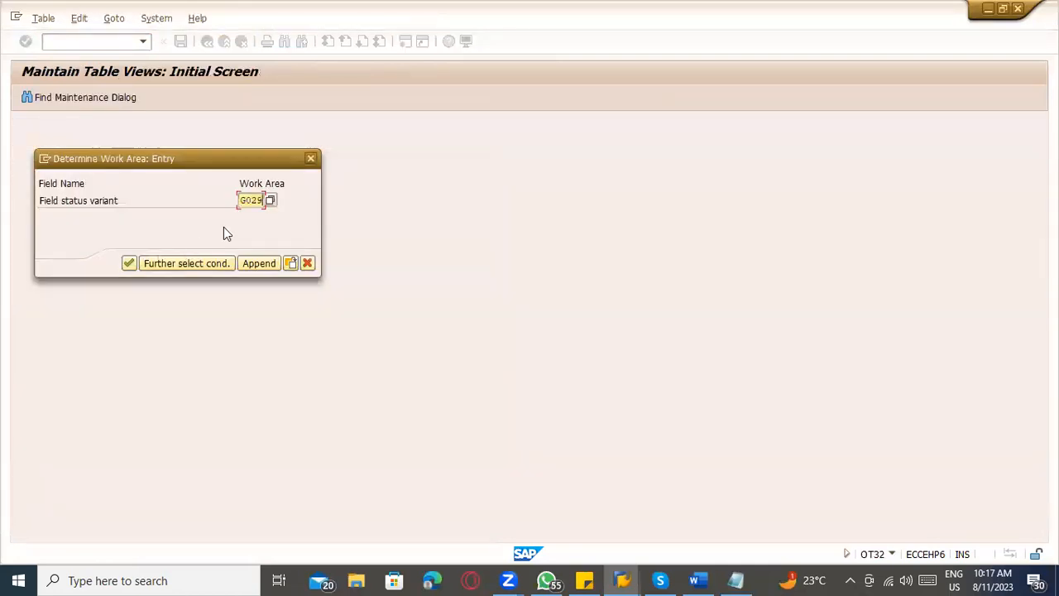
{"action": "left_click", "coordinate": [125, 266]}
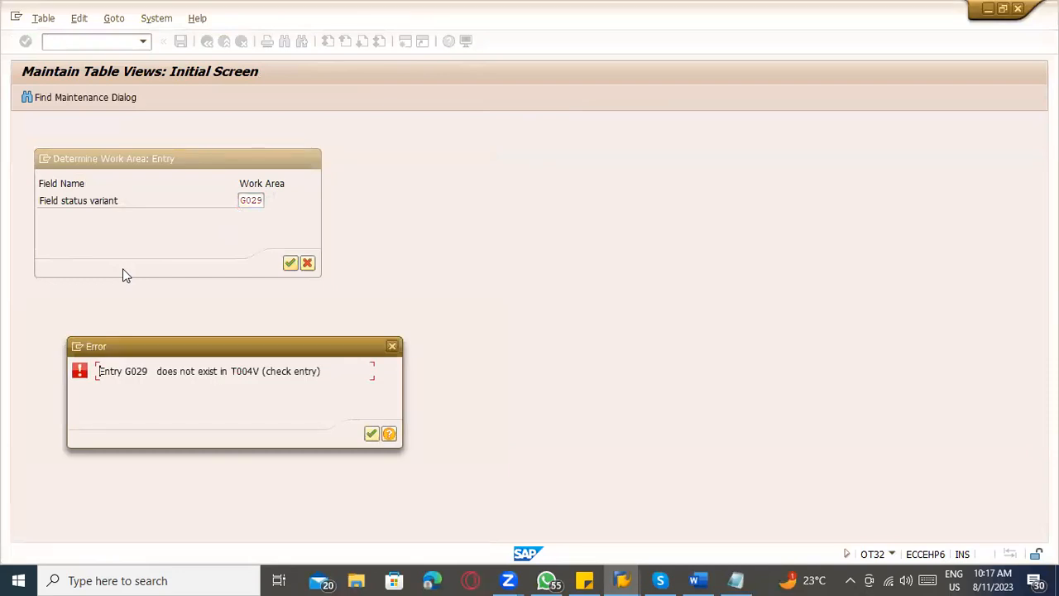
{"action": "key", "text": "Return"}
{"action": "left_click", "coordinate": [289, 262]}
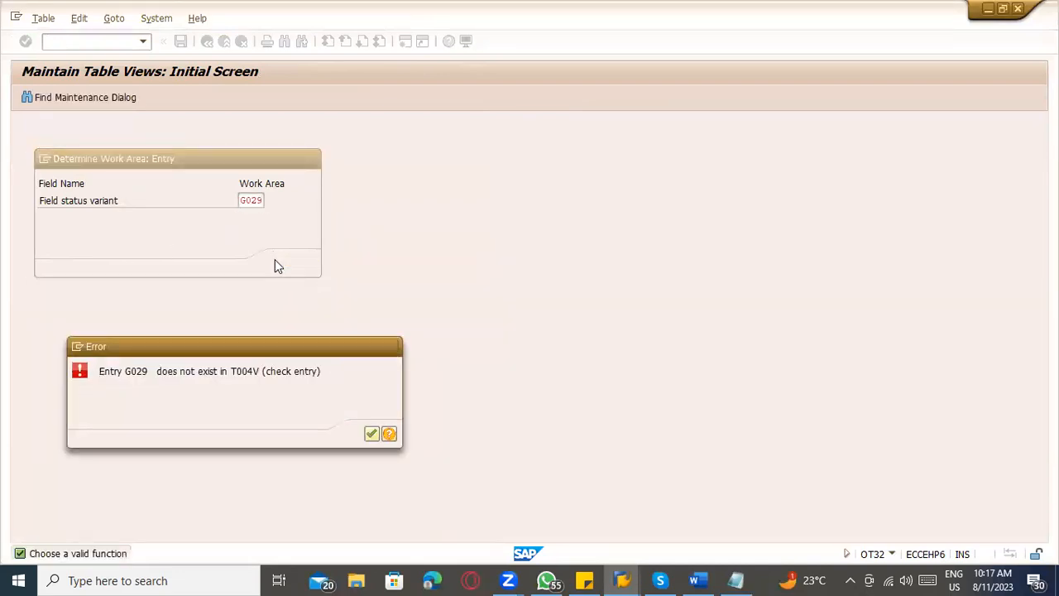
{"action": "left_click", "coordinate": [370, 434]}
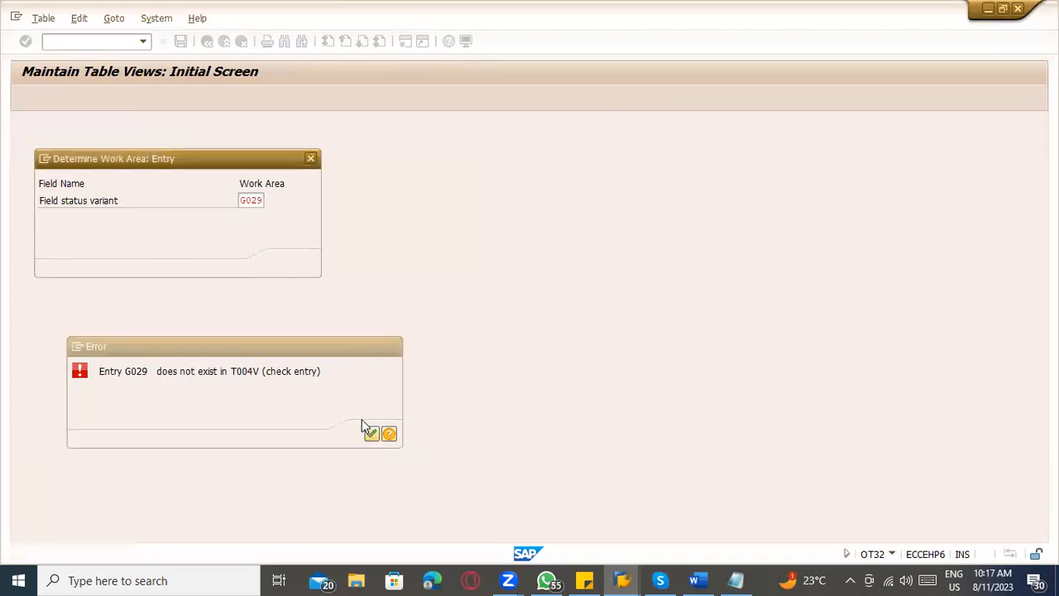
{"action": "key", "text": "Escape"}
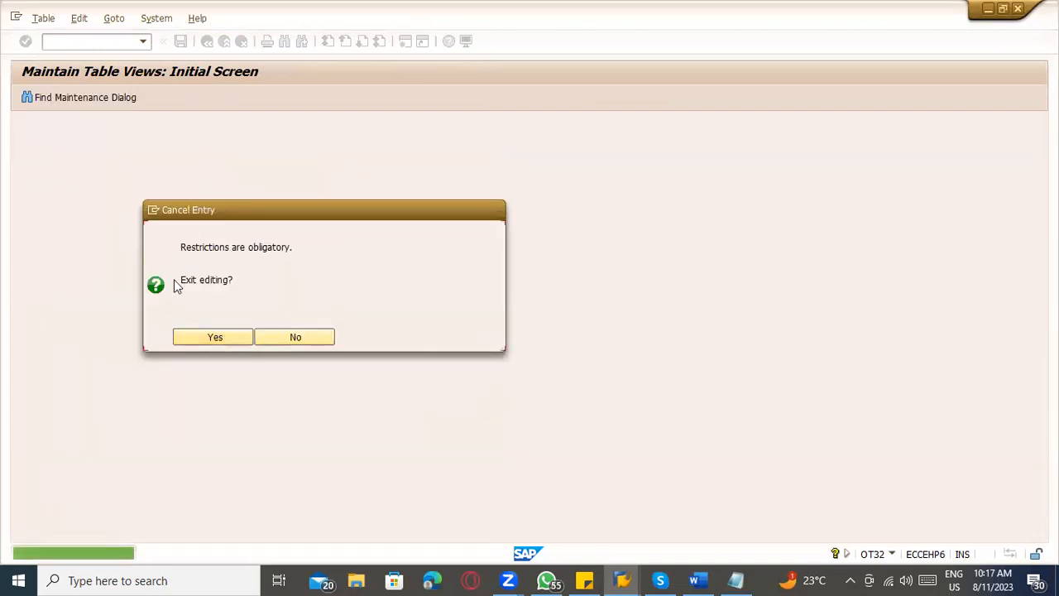
{"action": "left_click", "coordinate": [211, 340]}
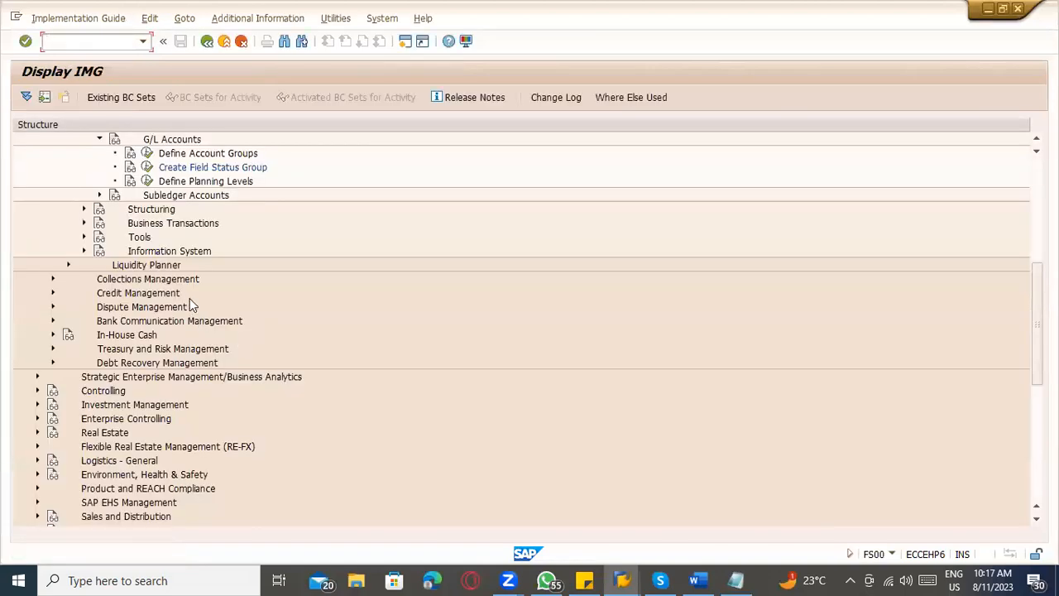
{"action": "key", "text": "Escape"}
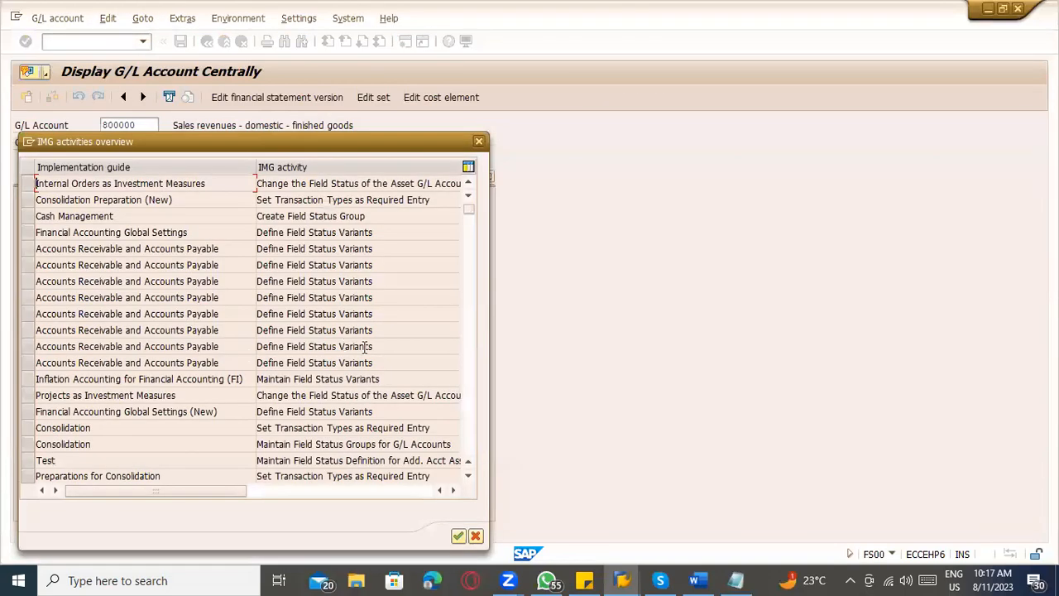
Execute Define Field Status Variants under Financial Accounting Global Settings (New) and position the variant list at G029.
{"action": "double_click", "coordinate": [306, 411]}
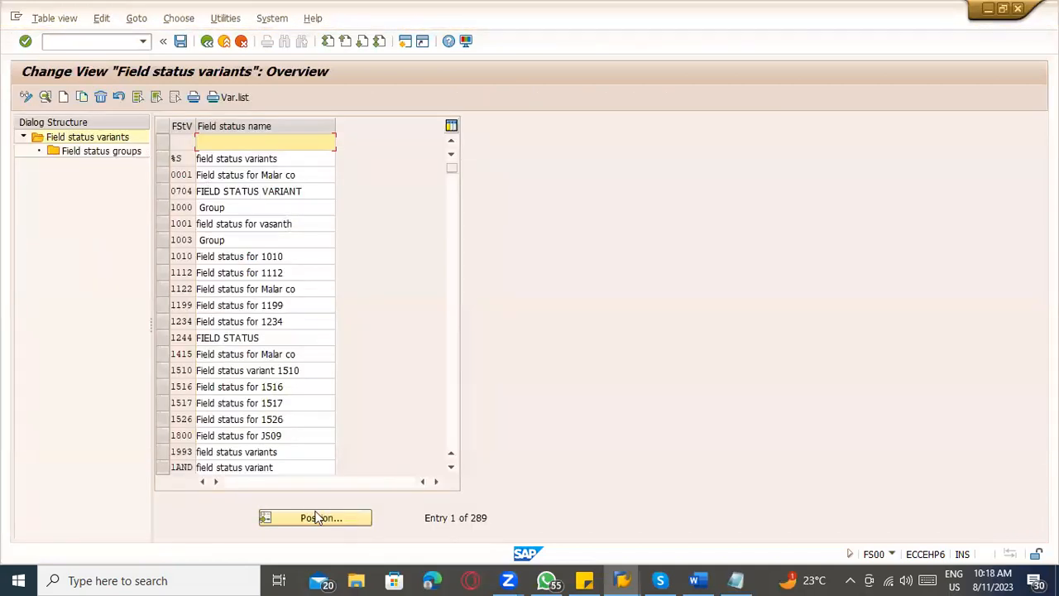
{"action": "left_click", "coordinate": [317, 517]}
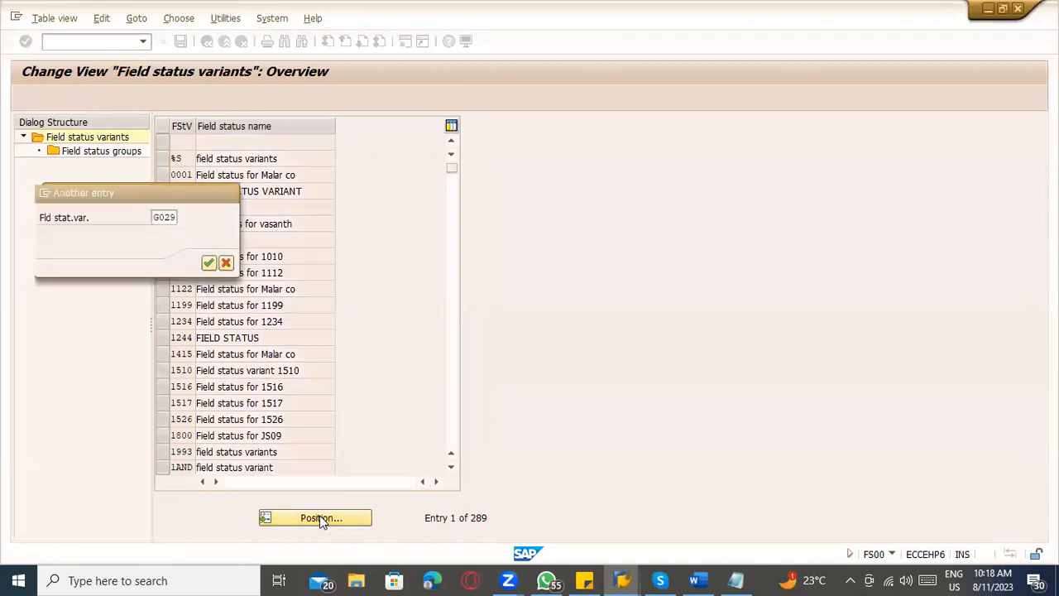
{"action": "key", "text": "Return"}
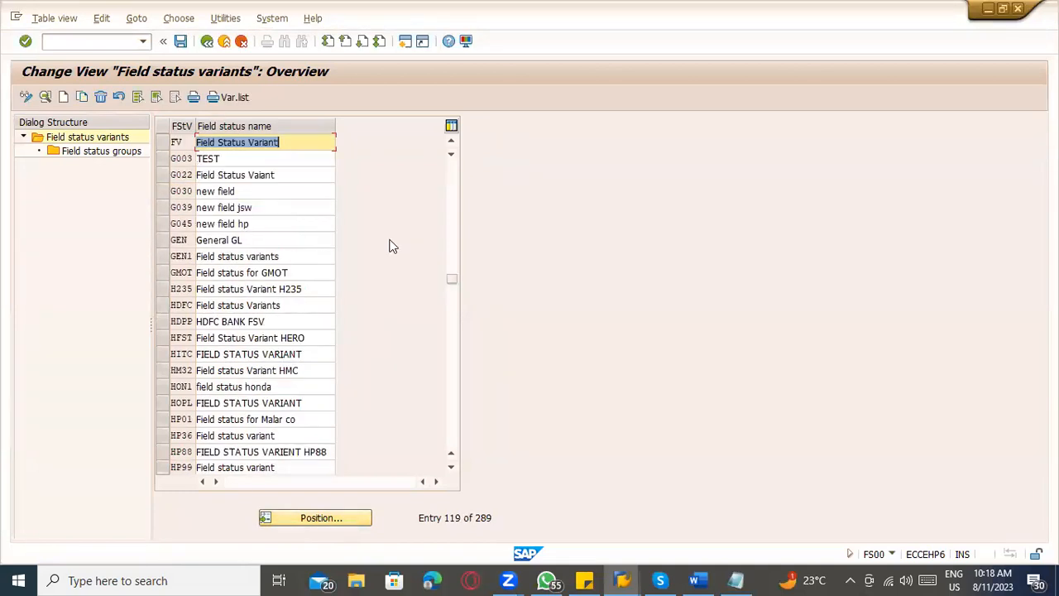
Try to open field status variant G030 from the variant list.
{"action": "left_click", "coordinate": [175, 193]}
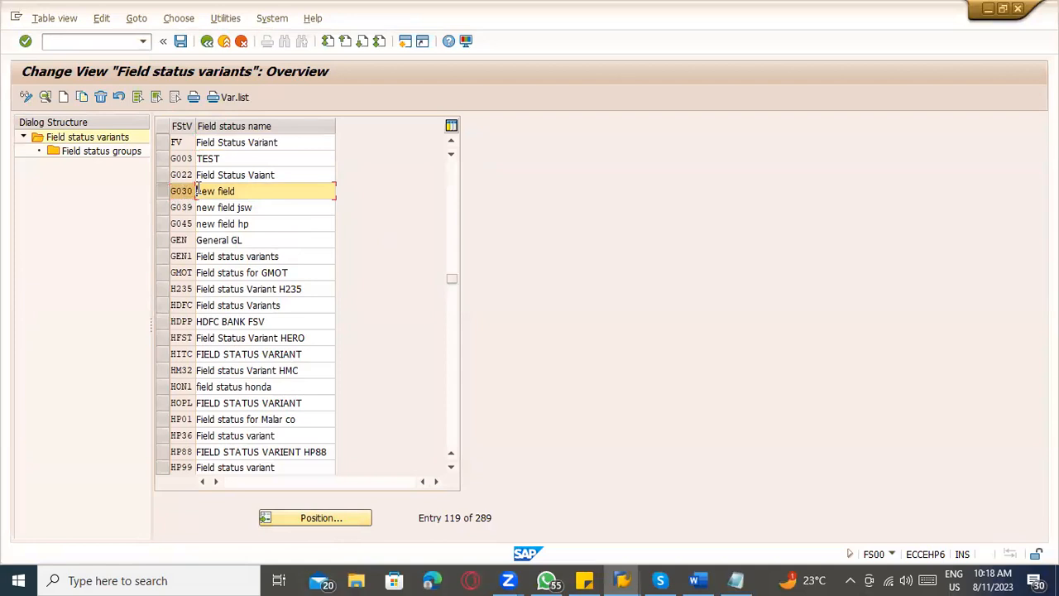
{"action": "double_click", "coordinate": [200, 193]}
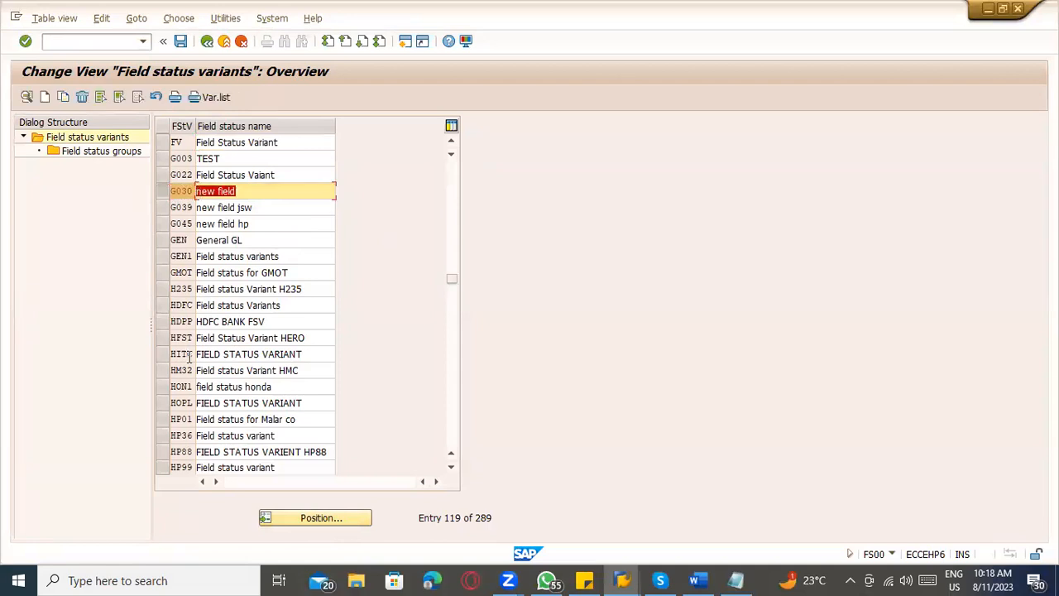
{"action": "left_click", "coordinate": [160, 196]}
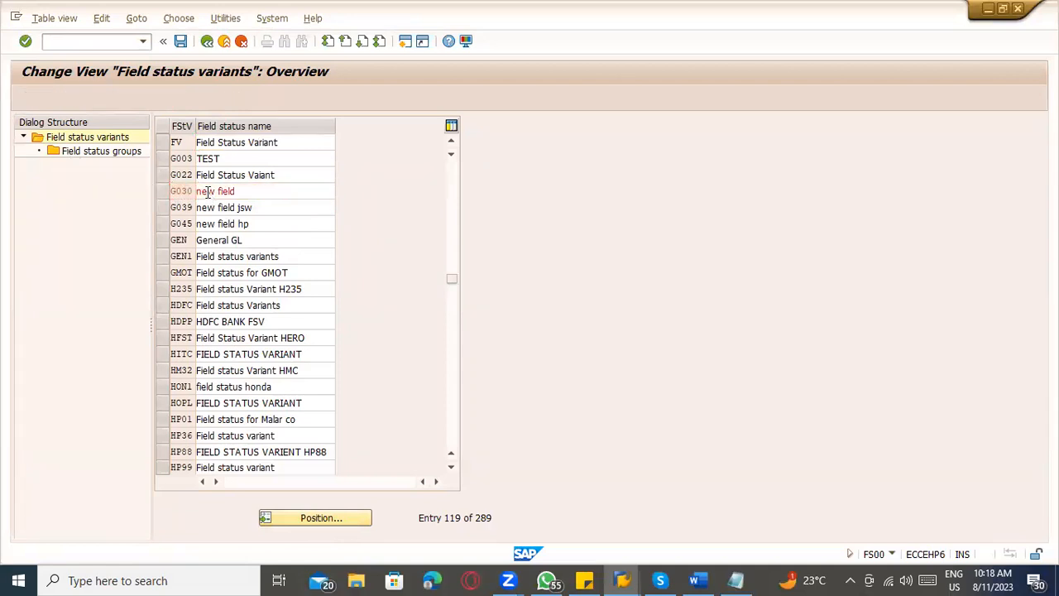
{"action": "double_click", "coordinate": [208, 191]}
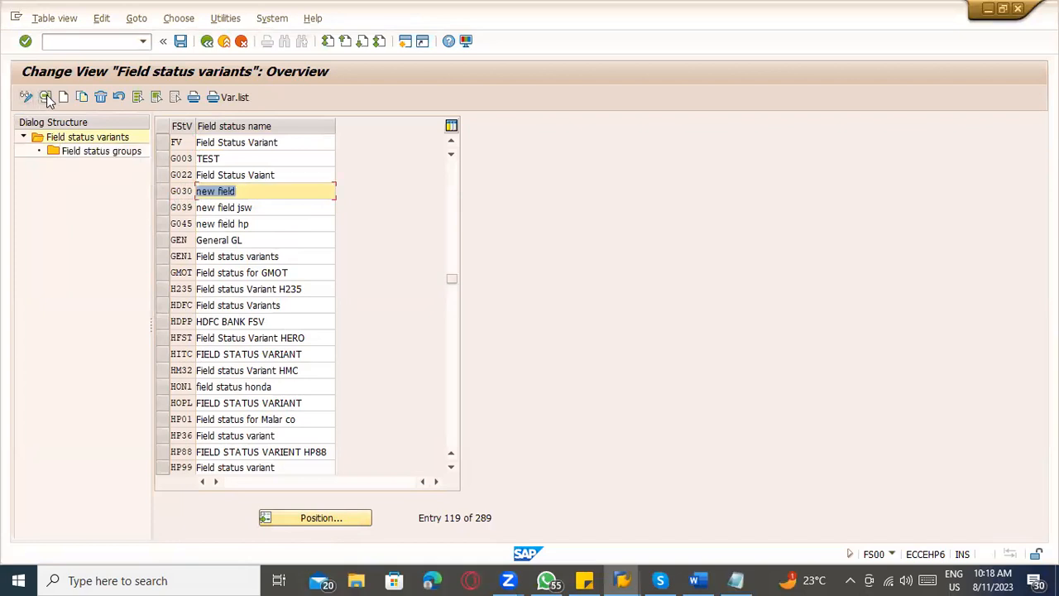
Select only field status variant G039 and open its field status groups.
{"action": "left_click", "coordinate": [158, 221]}
{"action": "left_click", "coordinate": [161, 206]}
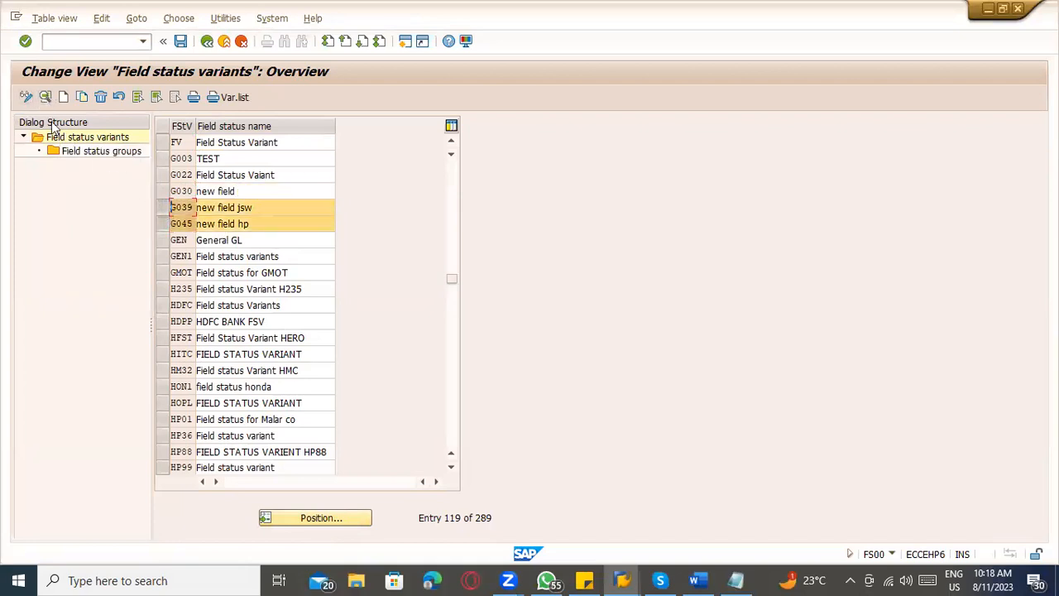
{"action": "left_click", "coordinate": [169, 221]}
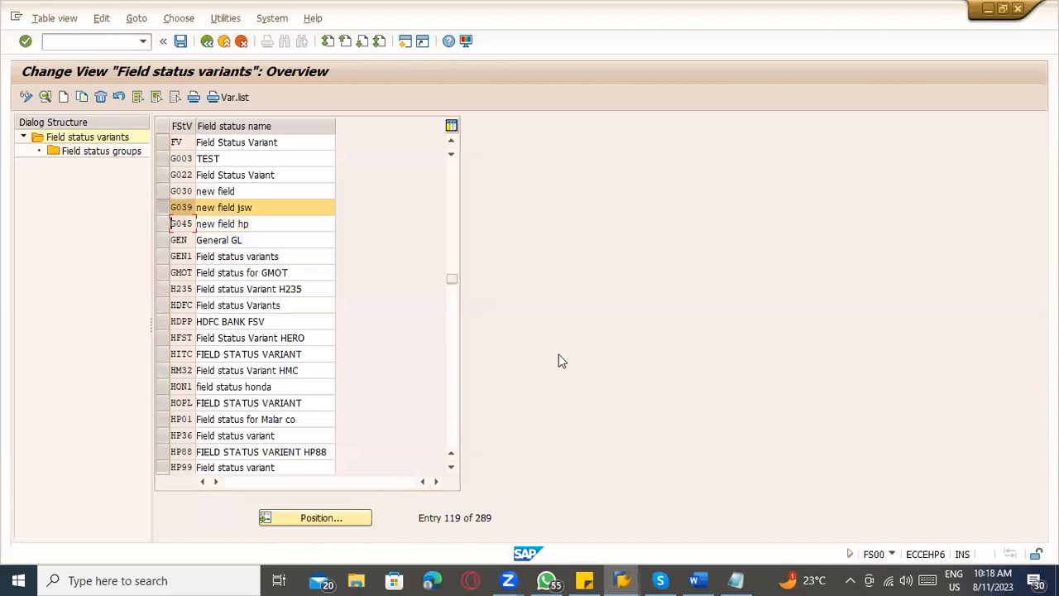
{"action": "left_click", "coordinate": [43, 97]}
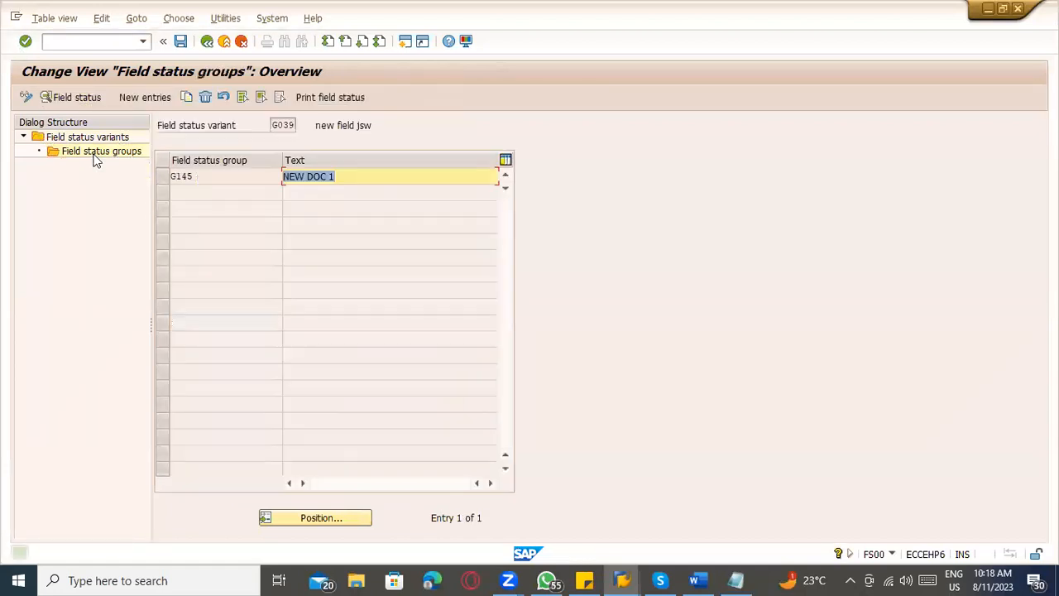
Check the General data field statuses of group G145 in variant G039 and return to the IMG activities overview.
{"action": "double_click", "coordinate": [258, 169]}
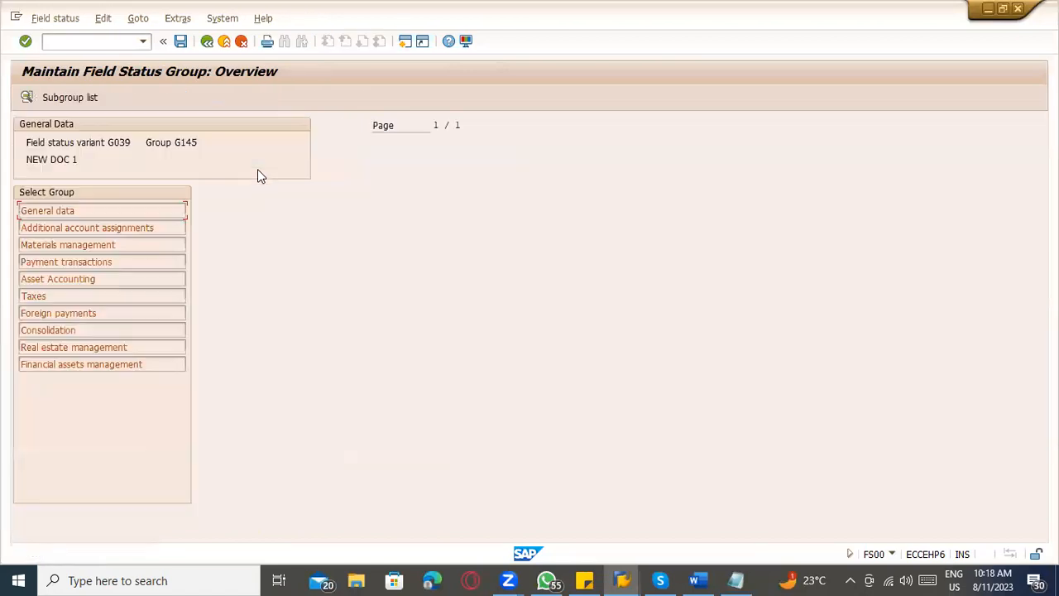
{"action": "double_click", "coordinate": [67, 214]}
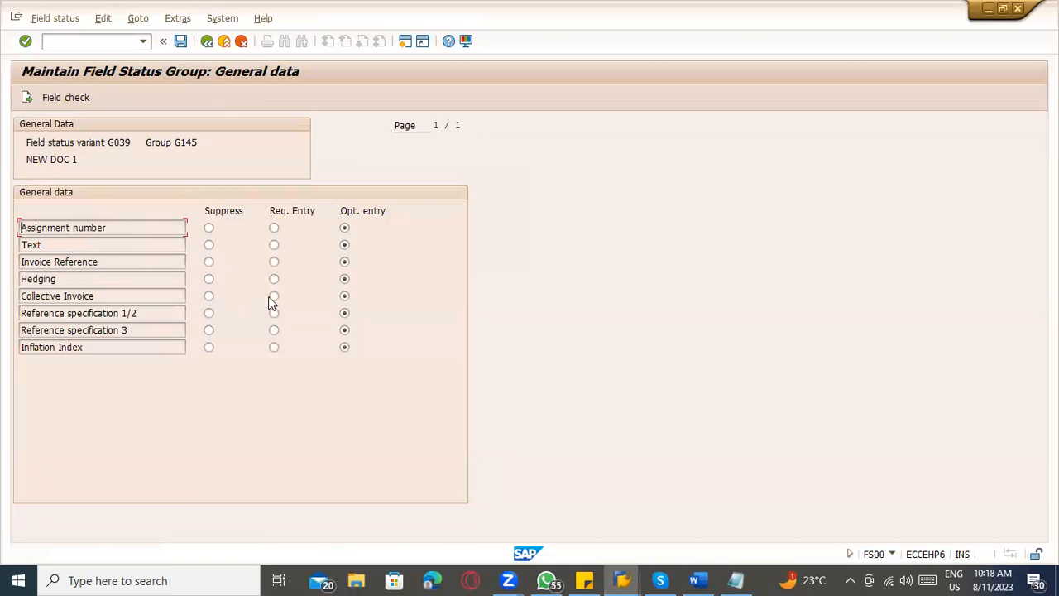
{"action": "left_click", "coordinate": [211, 46]}
{"action": "left_click", "coordinate": [211, 46]}
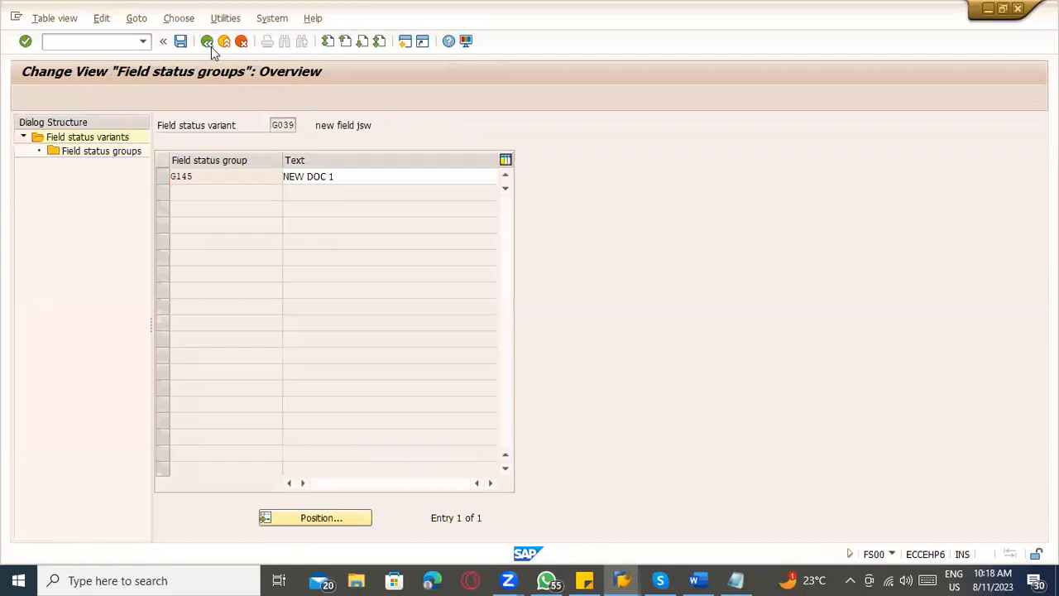
{"action": "left_click", "coordinate": [211, 46]}
{"action": "left_click", "coordinate": [211, 46]}
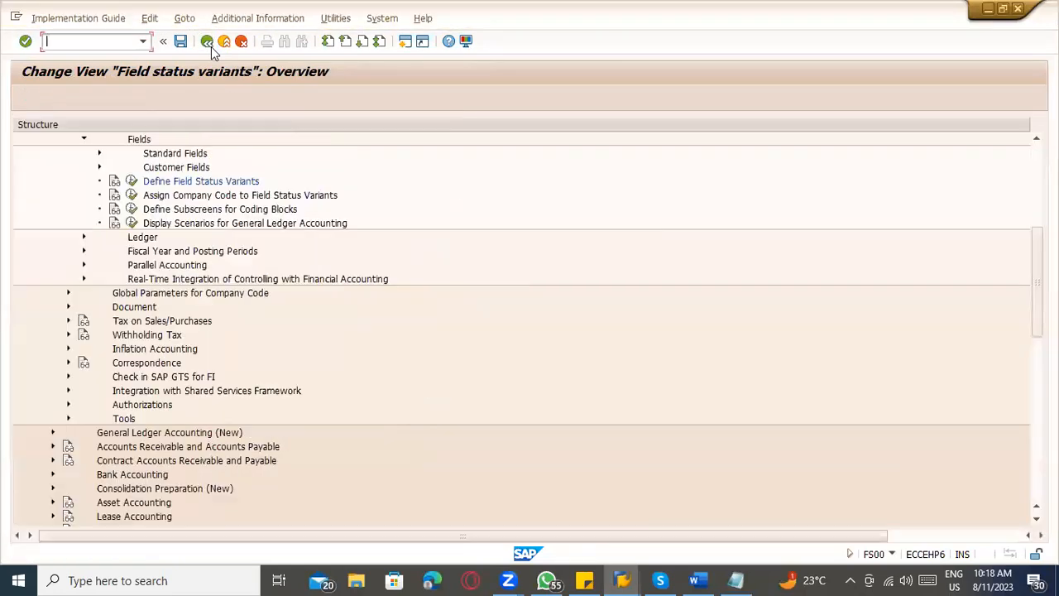
{"action": "left_click", "coordinate": [211, 46]}
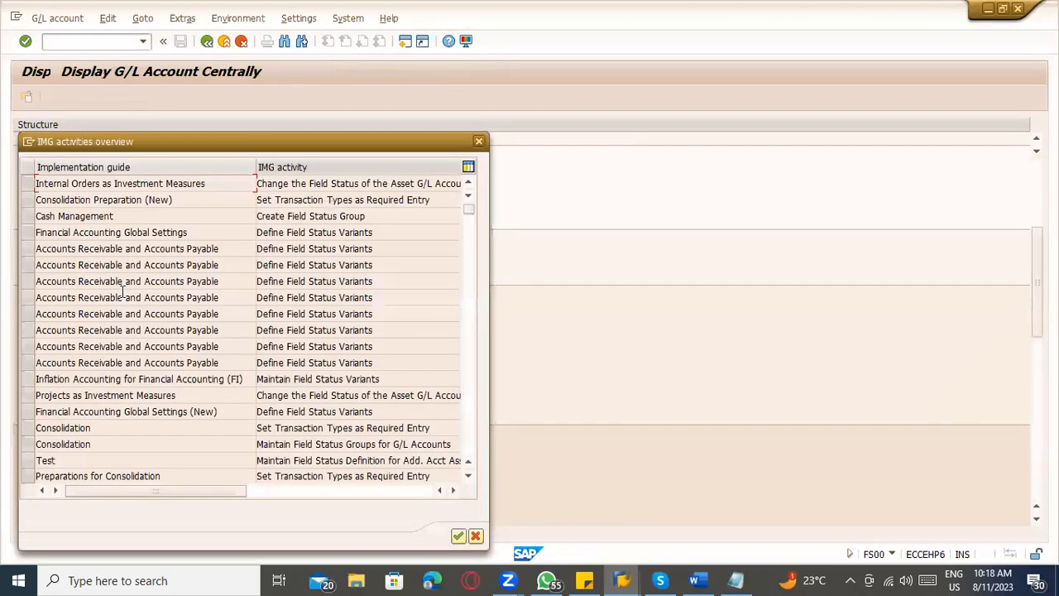
Look through the IMG activities and open Set Transaction Types as Required Entry under Consolidation Preparation (New) in the IMG structure.
{"action": "scroll", "coordinate": [123, 292], "scroll_direction": "down", "scroll_amount": 3}
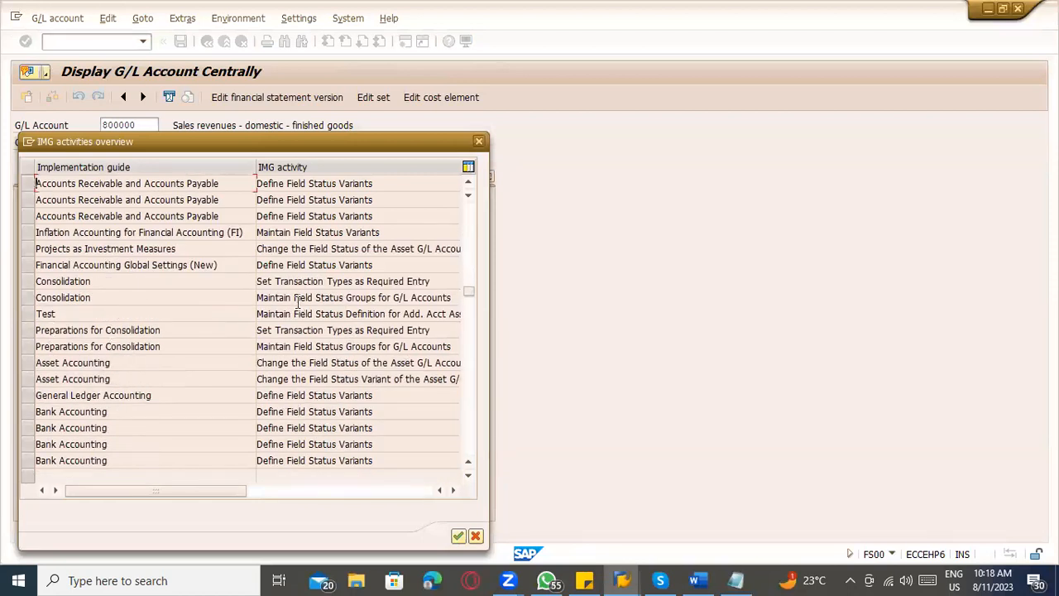
{"action": "scroll", "coordinate": [296, 303], "scroll_direction": "up", "scroll_amount": 1}
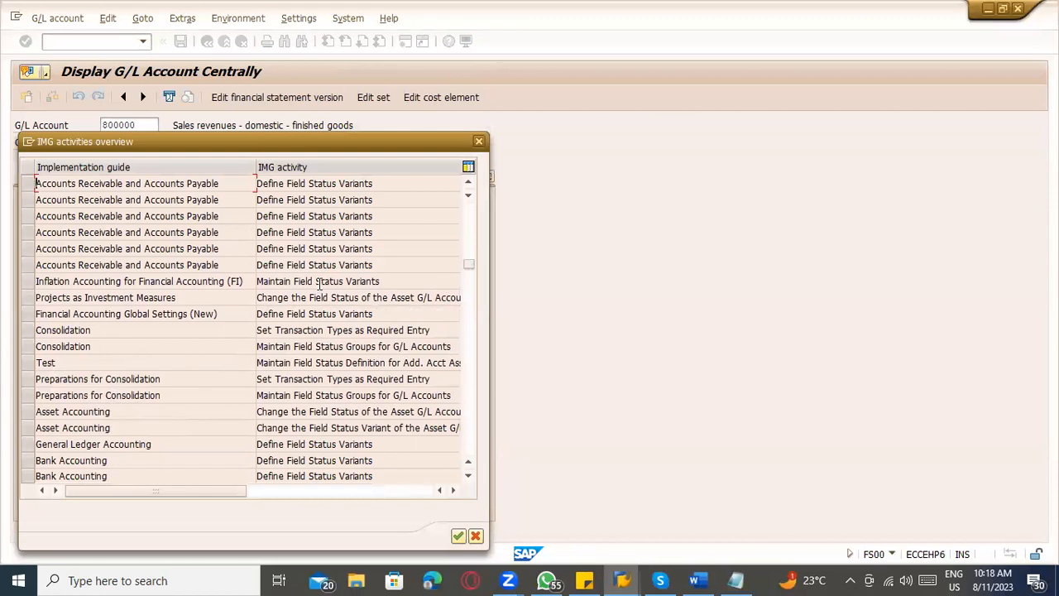
{"action": "scroll", "coordinate": [264, 311], "scroll_direction": "up", "scroll_amount": 1}
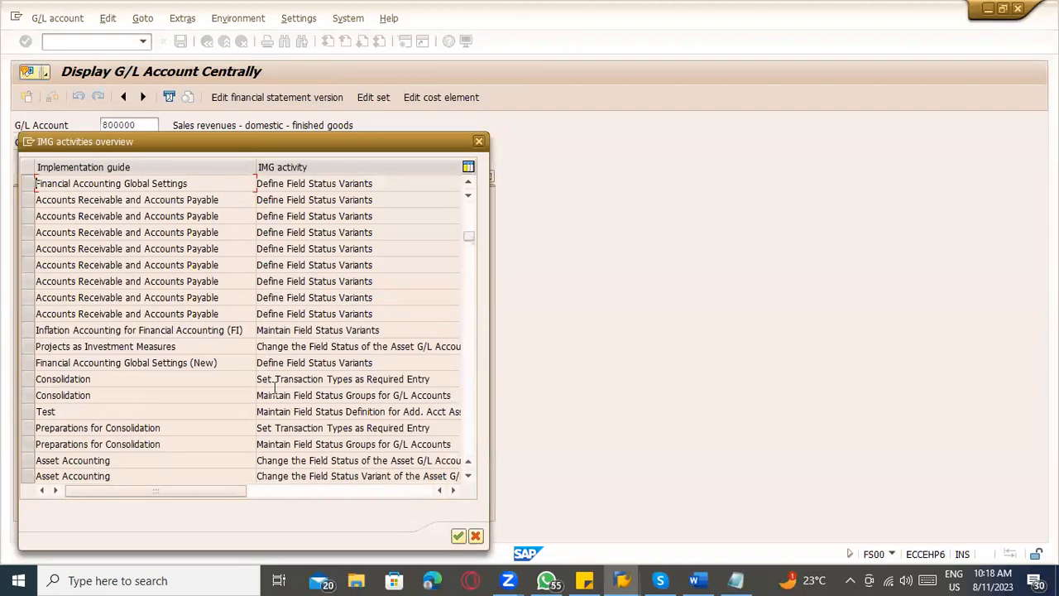
{"action": "scroll", "coordinate": [308, 335], "scroll_direction": "up", "scroll_amount": 1}
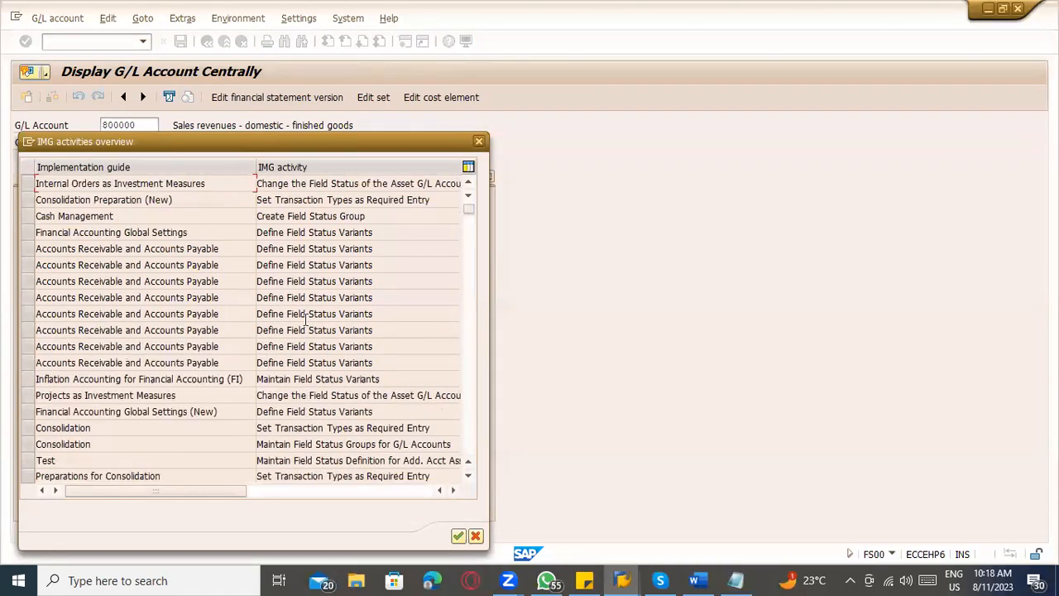
{"action": "double_click", "coordinate": [329, 202]}
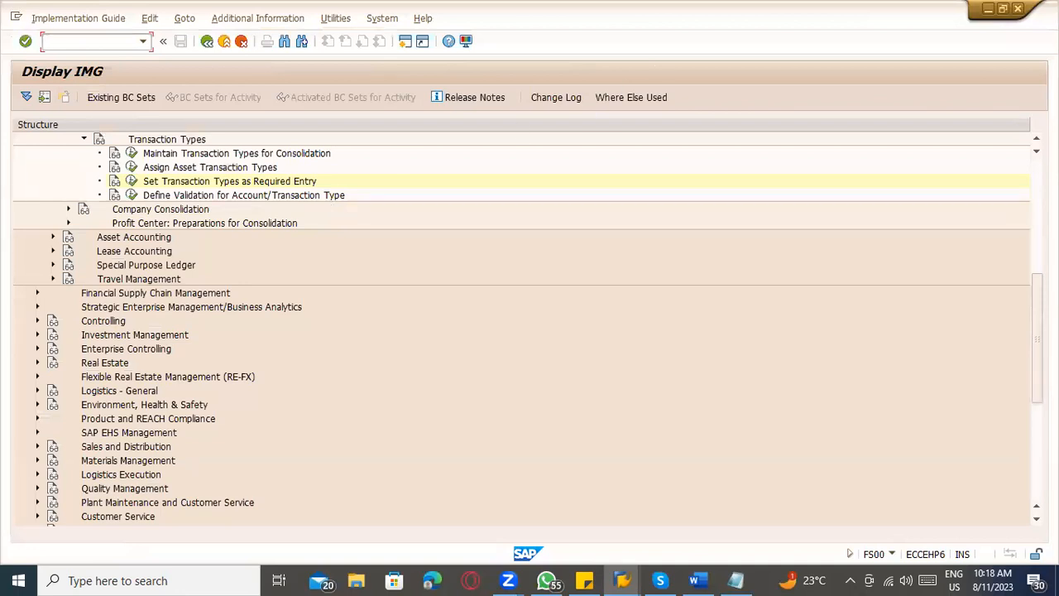
{"action": "key", "text": "alt+Tab"}
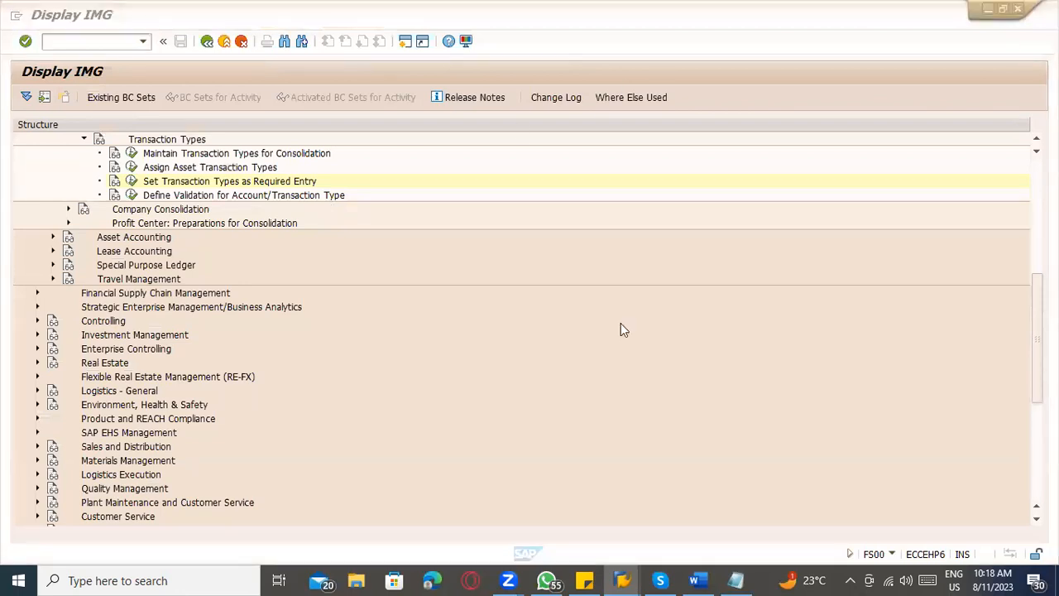